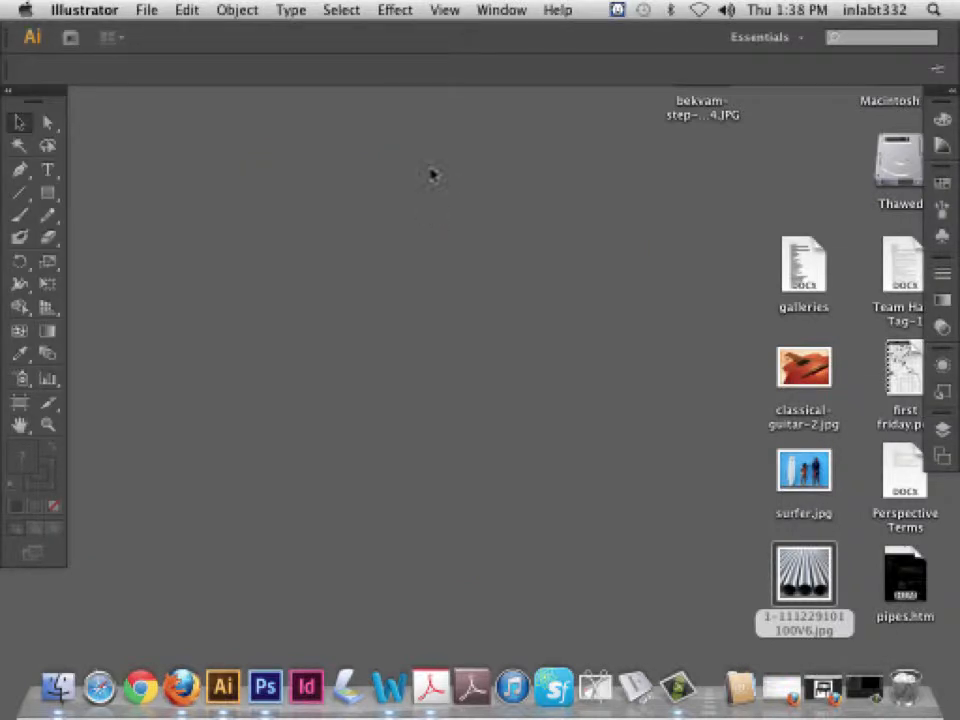
Create a new one-artboard Letter document in landscape orientation
left_click(146, 10)
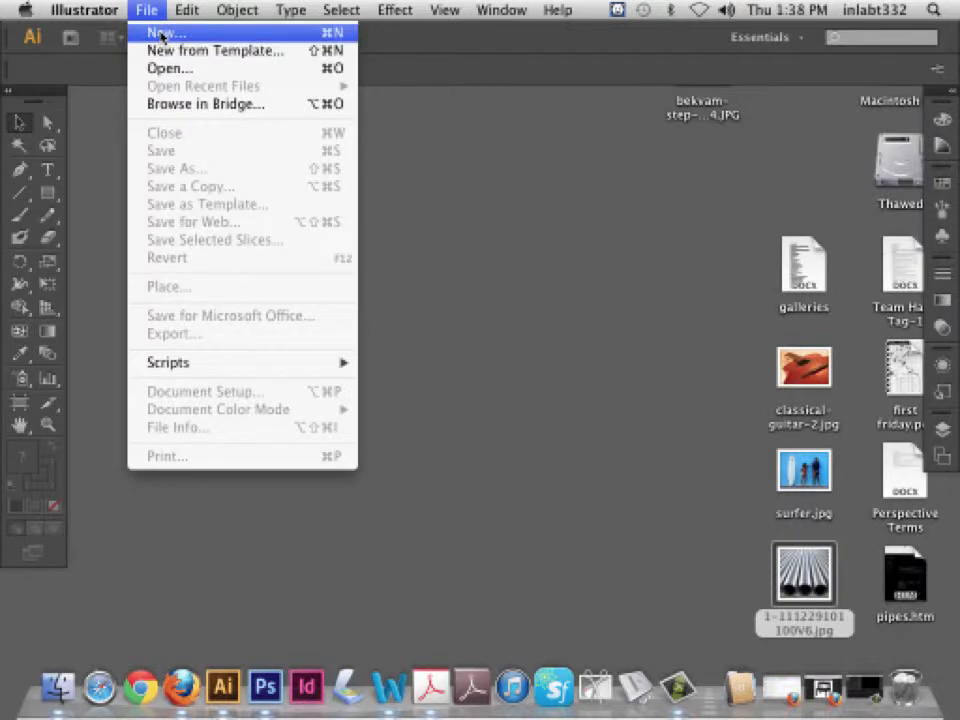
left_click(157, 31)
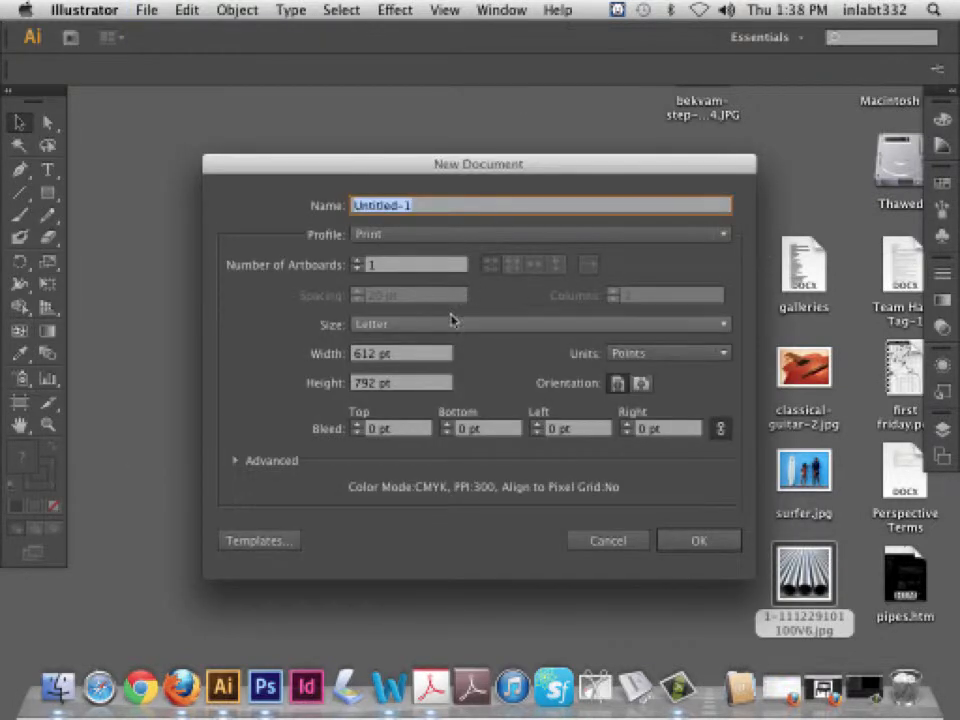
left_click(641, 383)
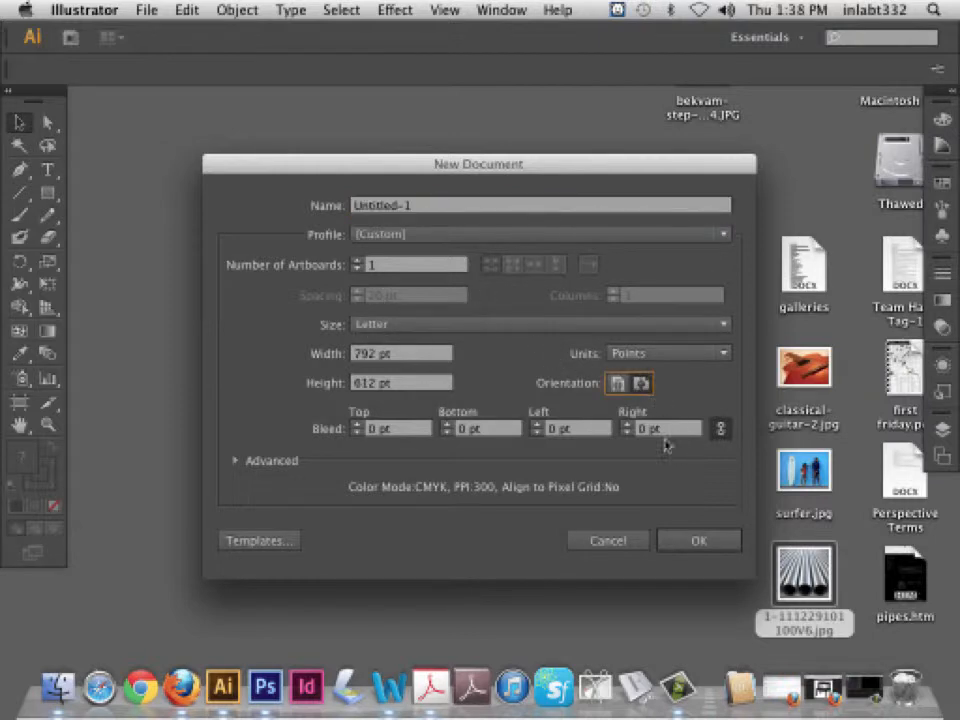
left_click(707, 541)
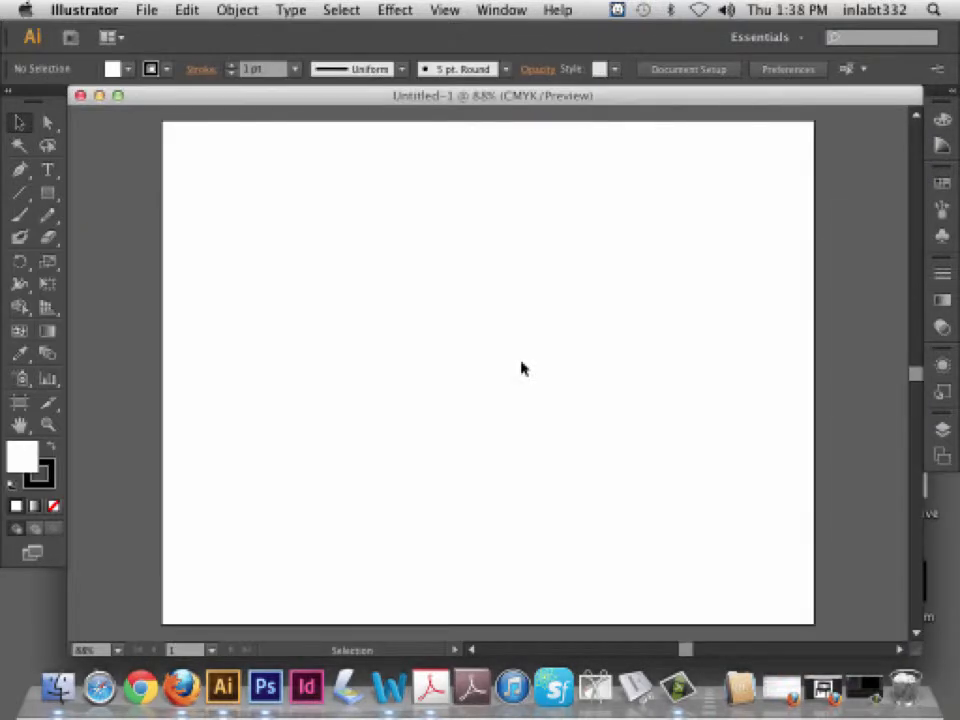
left_click(132, 12)
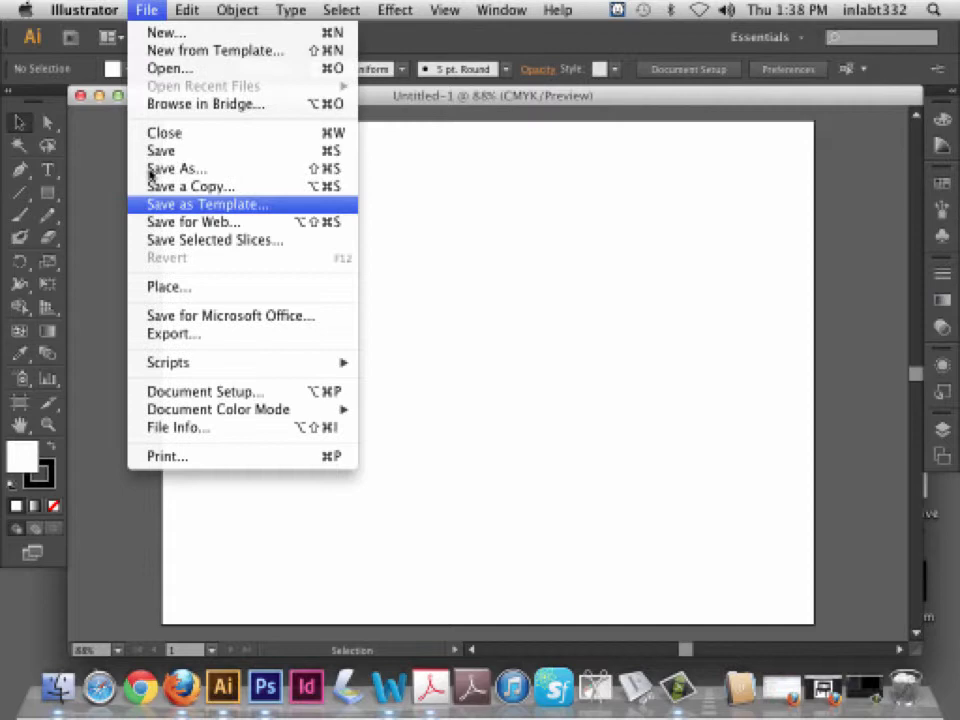
left_click(180, 288)
left_click(294, 214)
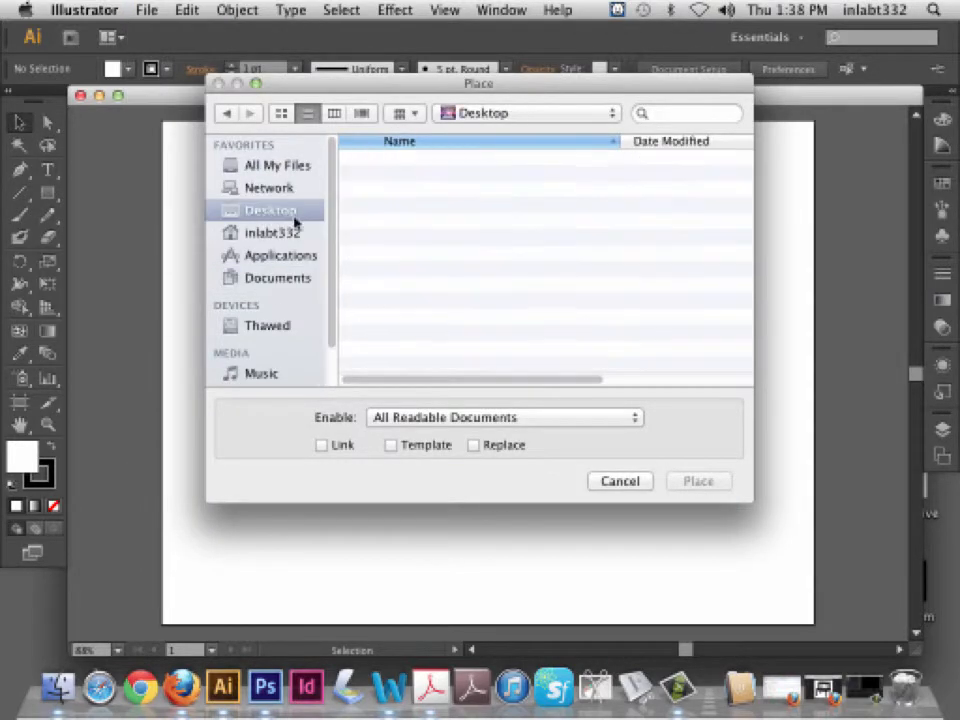
left_click(402, 158)
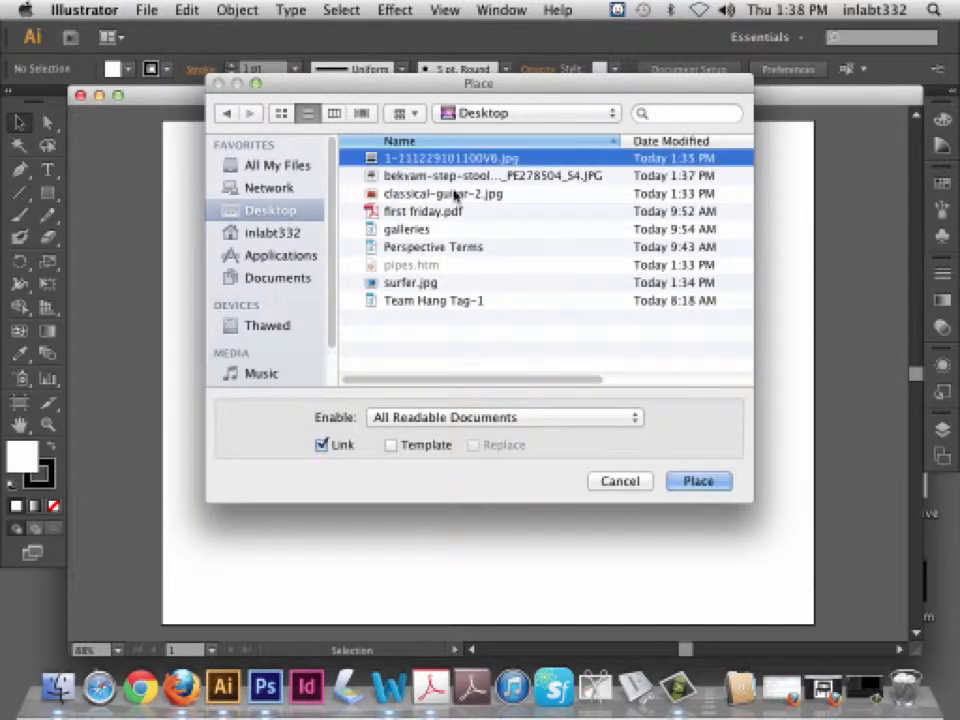
left_click(697, 481)
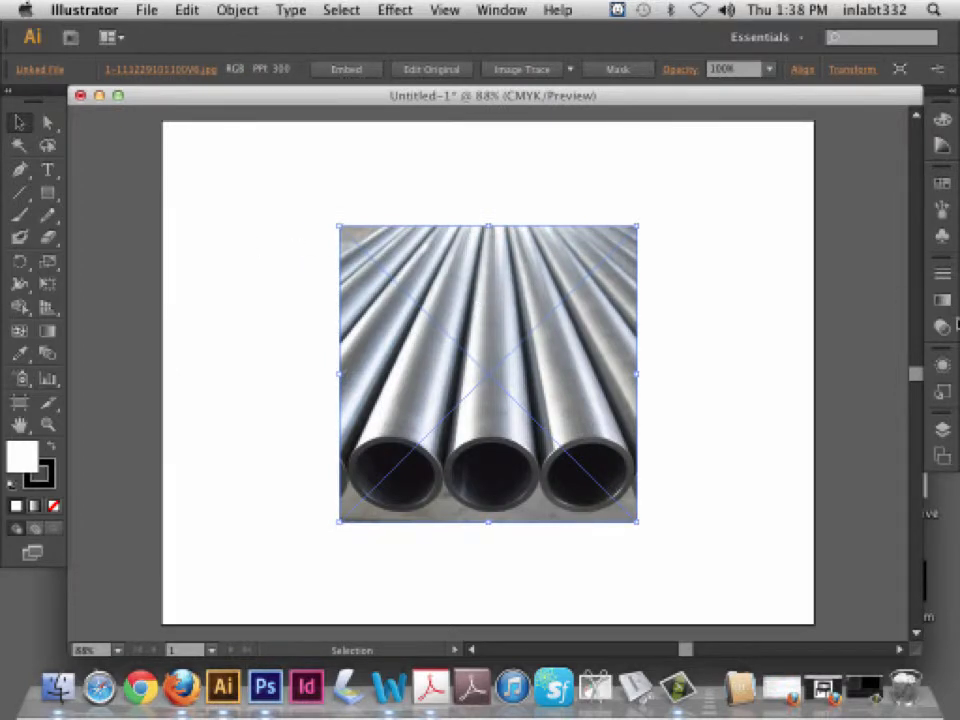
Show the layer list floating above the artboard, and try locking and unlocking Layer 1
left_click(943, 430)
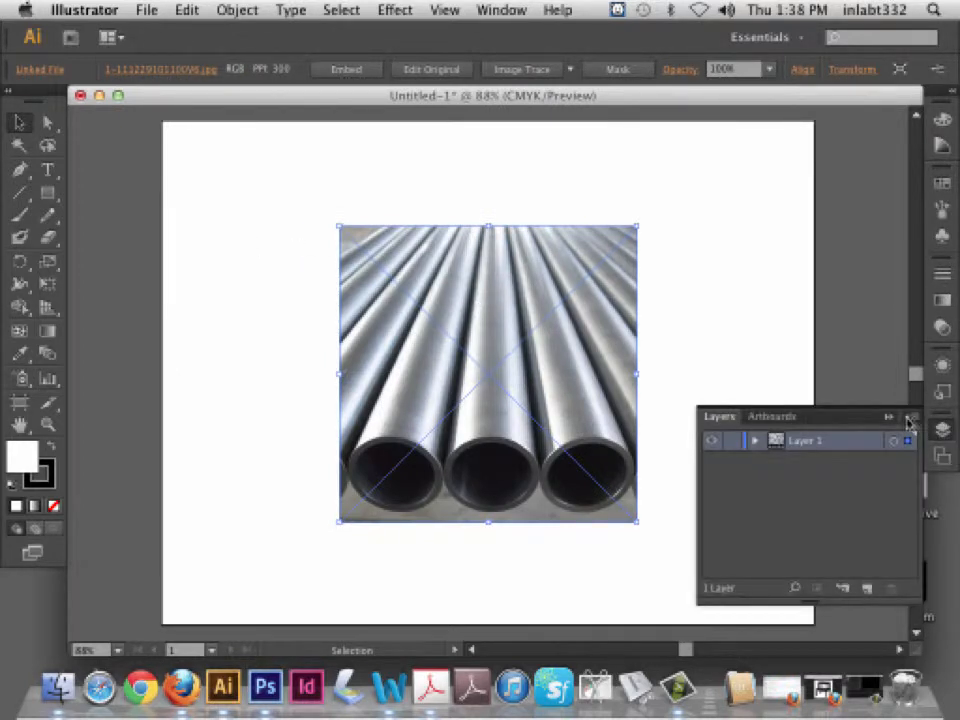
left_click_drag(725, 416, 761, 118)
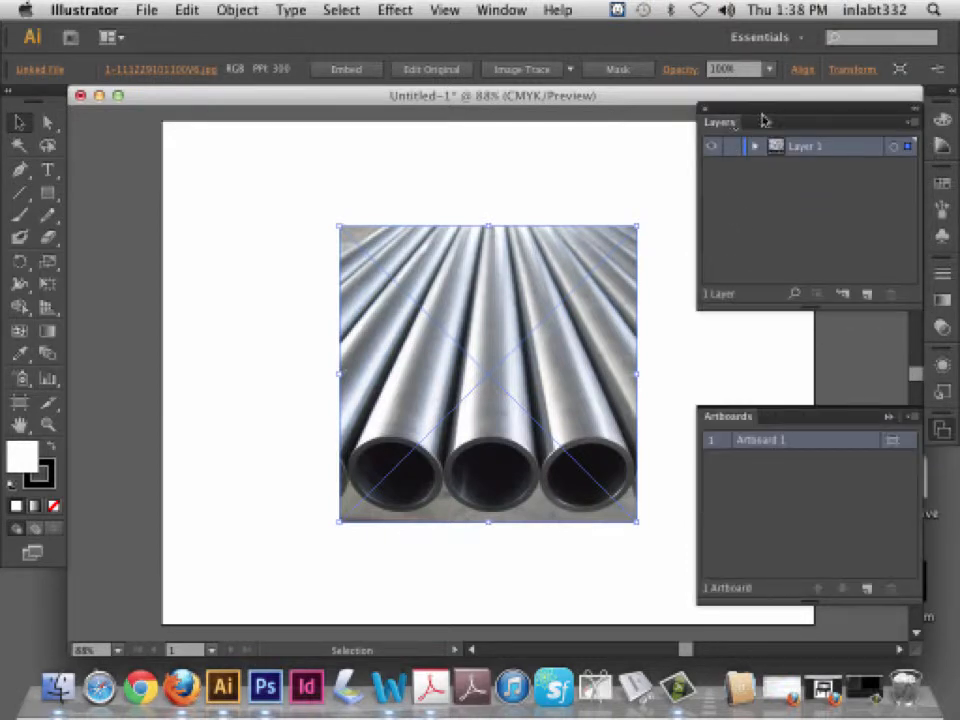
left_click(731, 147)
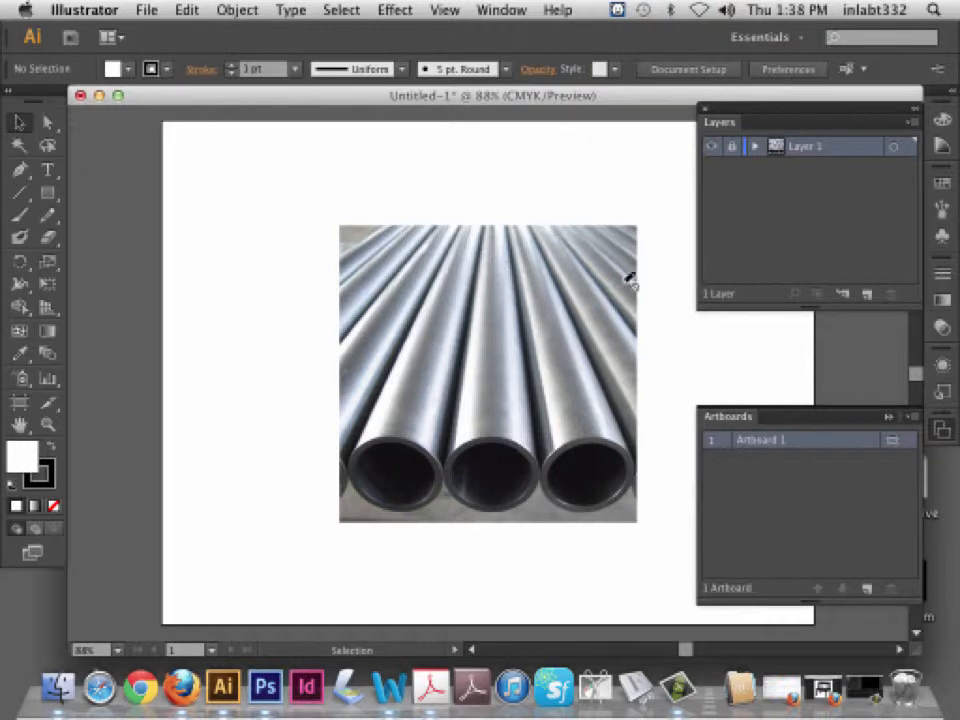
left_click(735, 148)
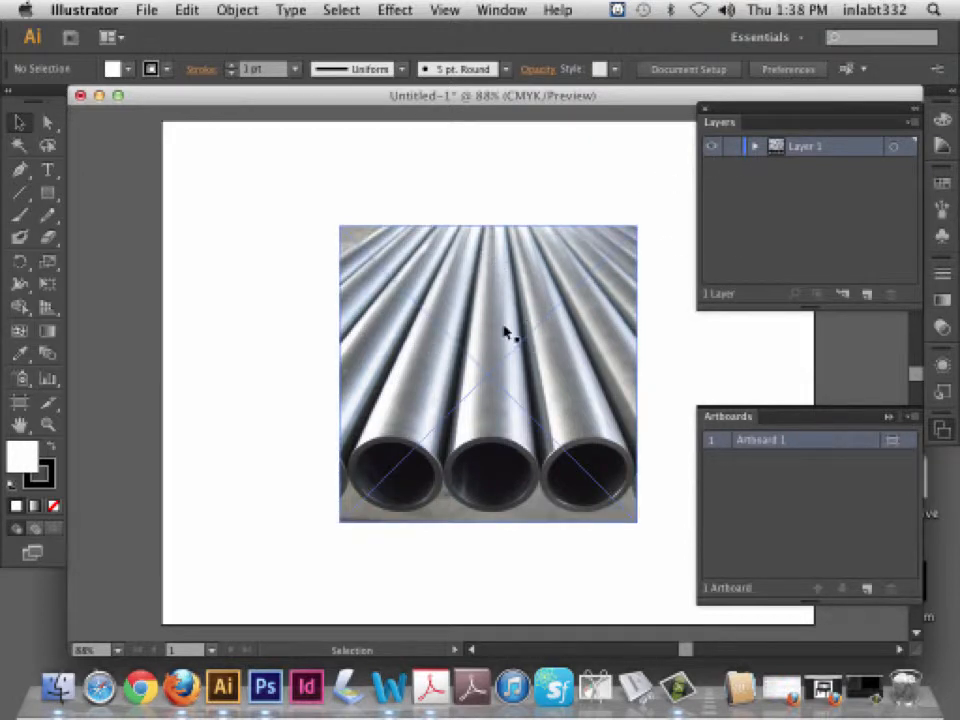
Reduce the placed pipe photo's opacity to 50%
left_click(495, 304)
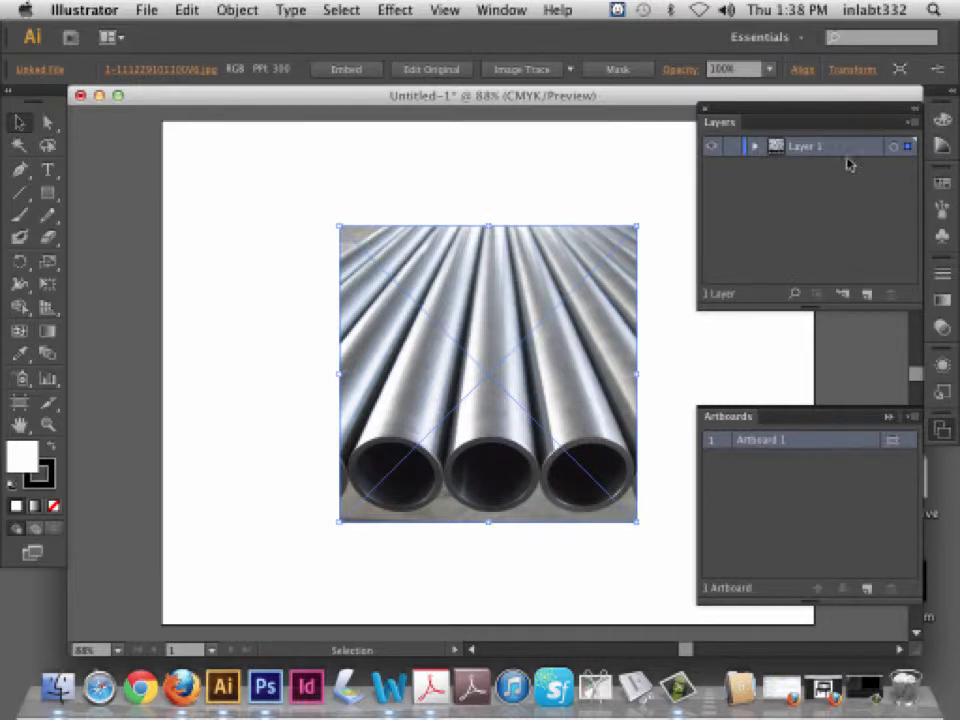
left_click(942, 327)
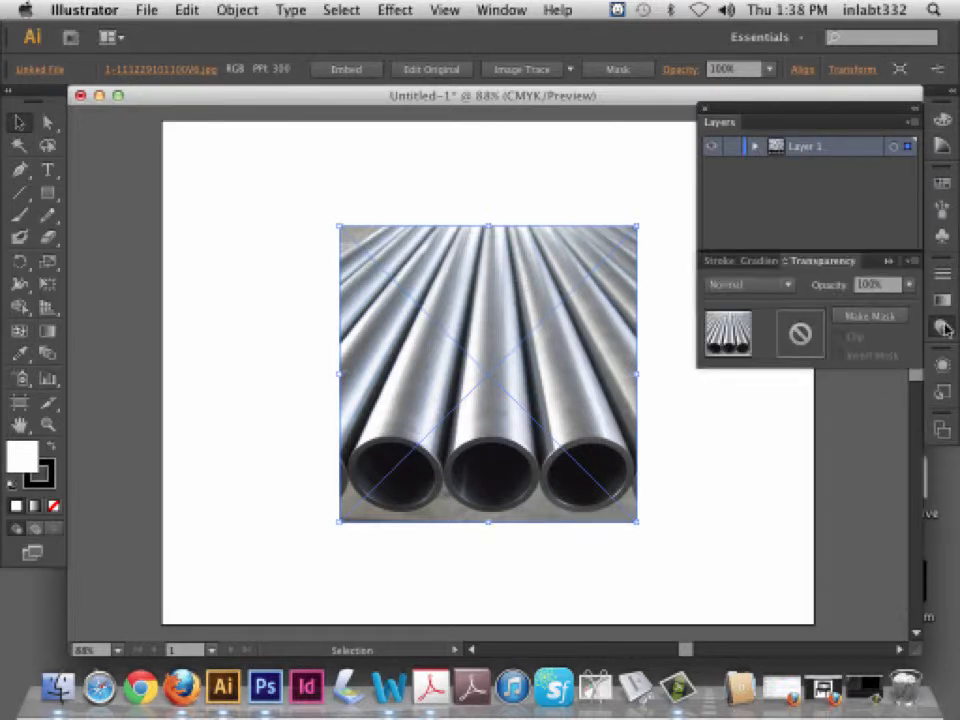
left_click(909, 285)
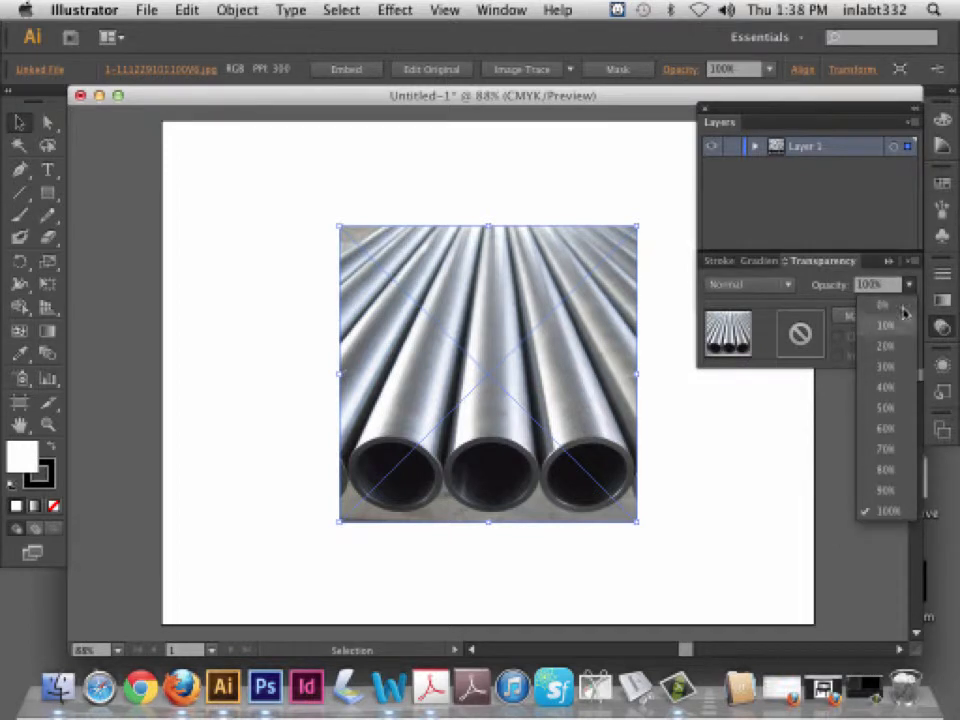
left_click(903, 408)
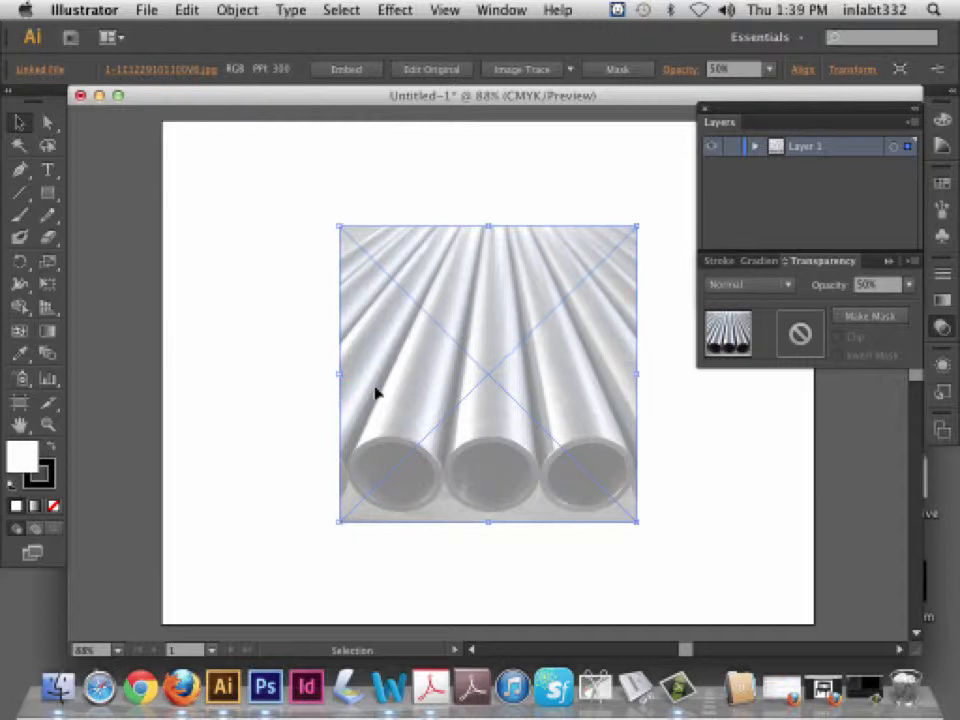
Lock Layer 1 holding the pipe photo and add a new layer above it
left_click(731, 147)
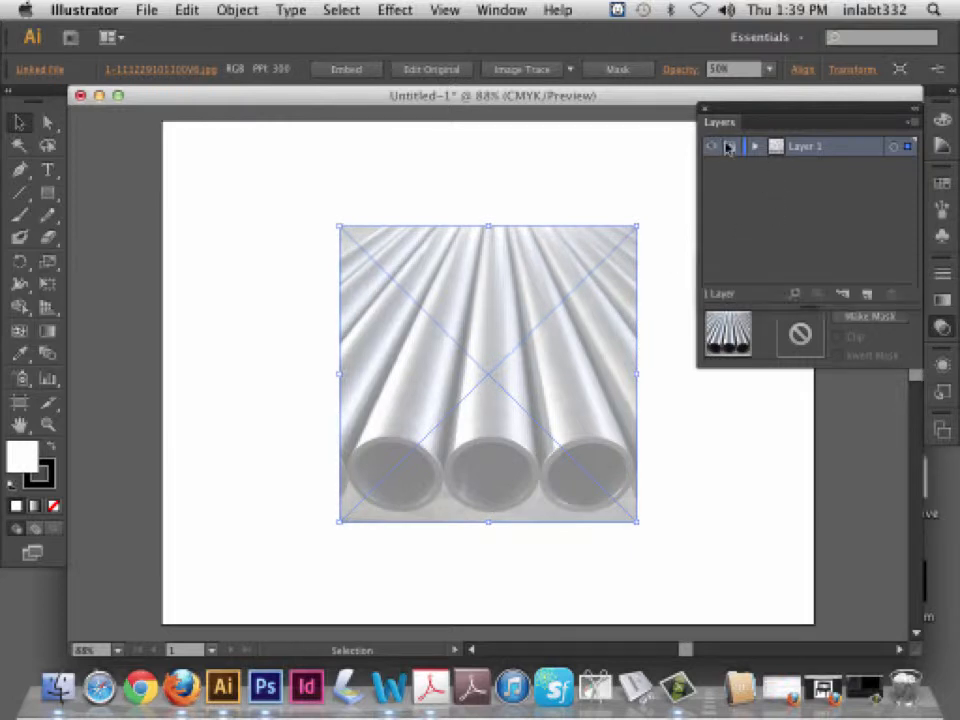
left_click(866, 295)
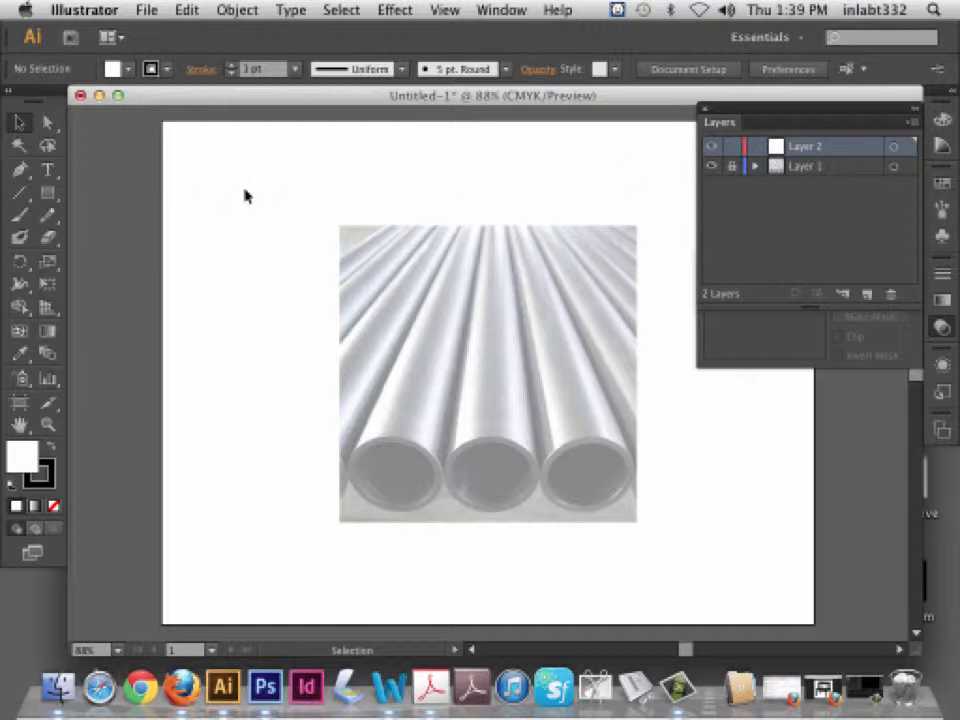
Add the point text "bend" above the pipe photo on the new layer
left_click(47, 169)
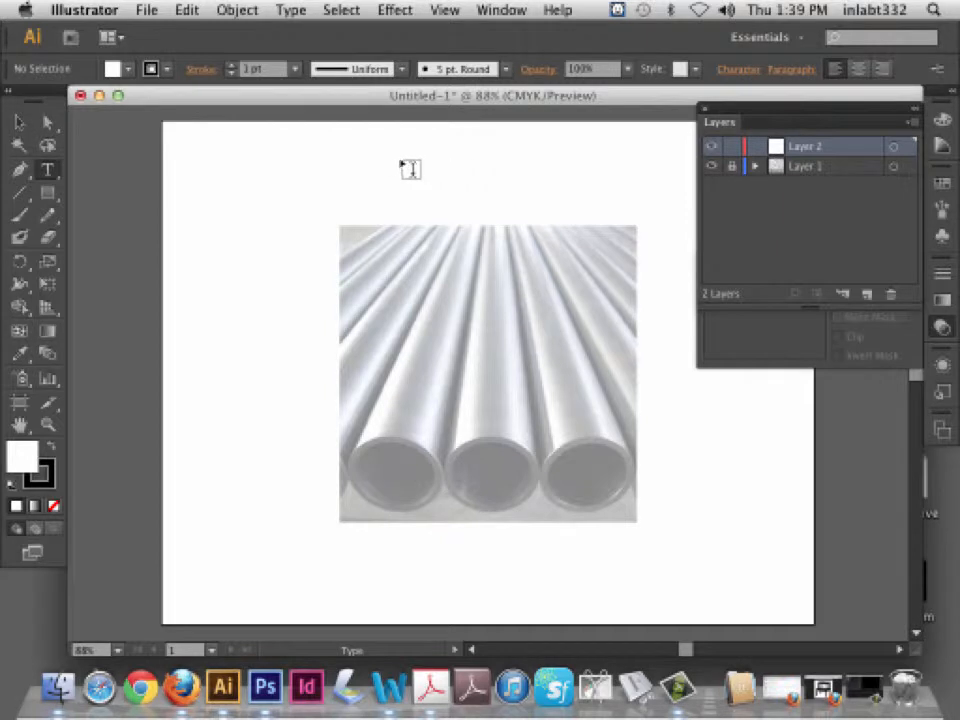
left_click(414, 163)
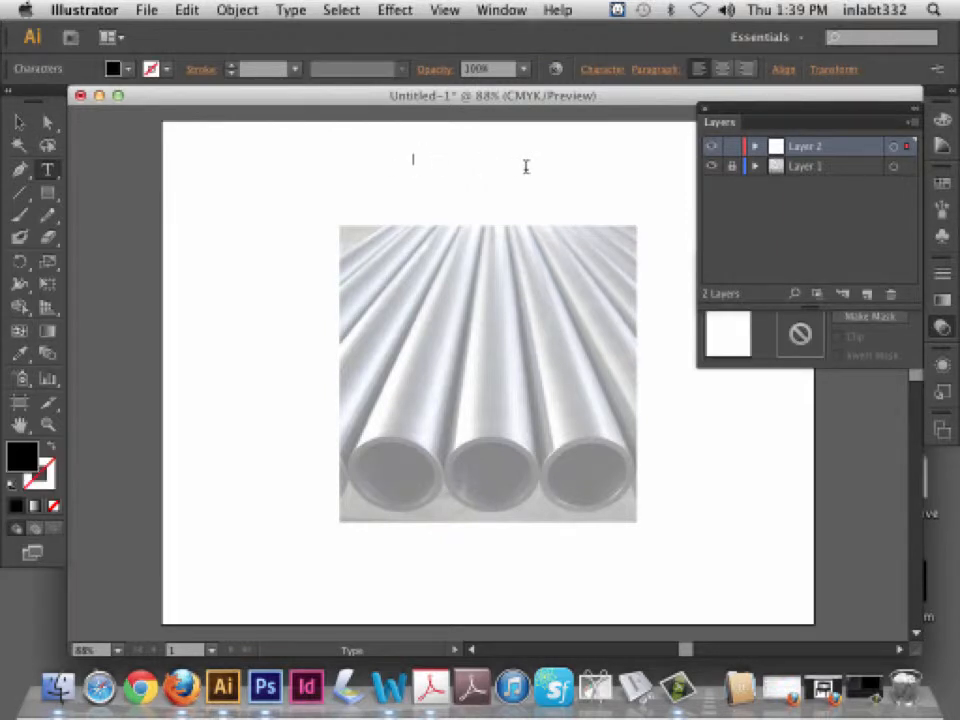
type("bend")
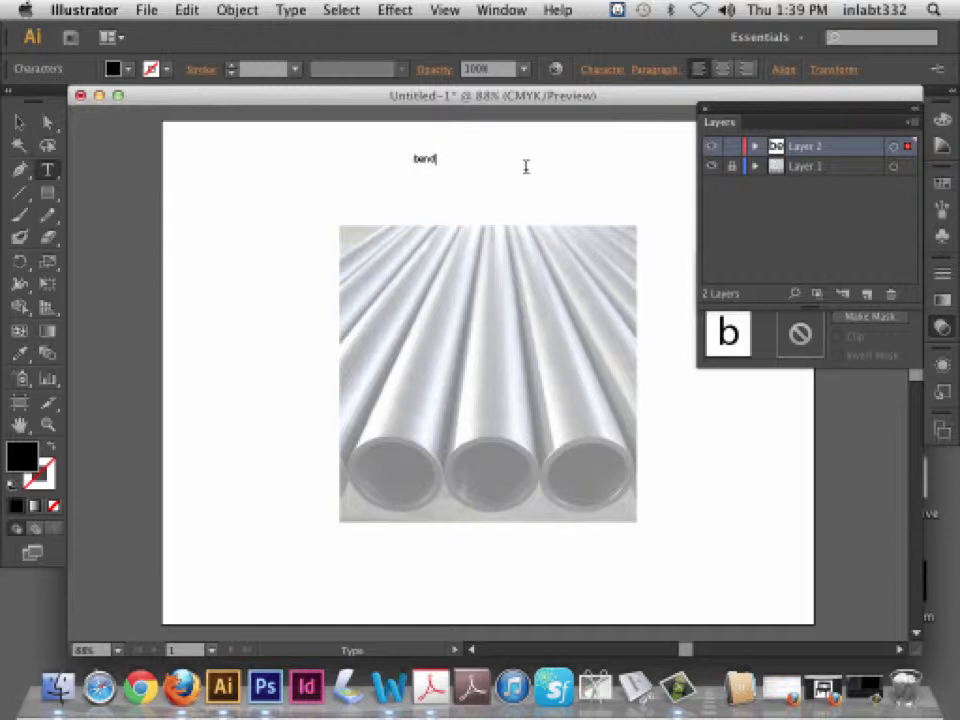
left_click(19, 121)
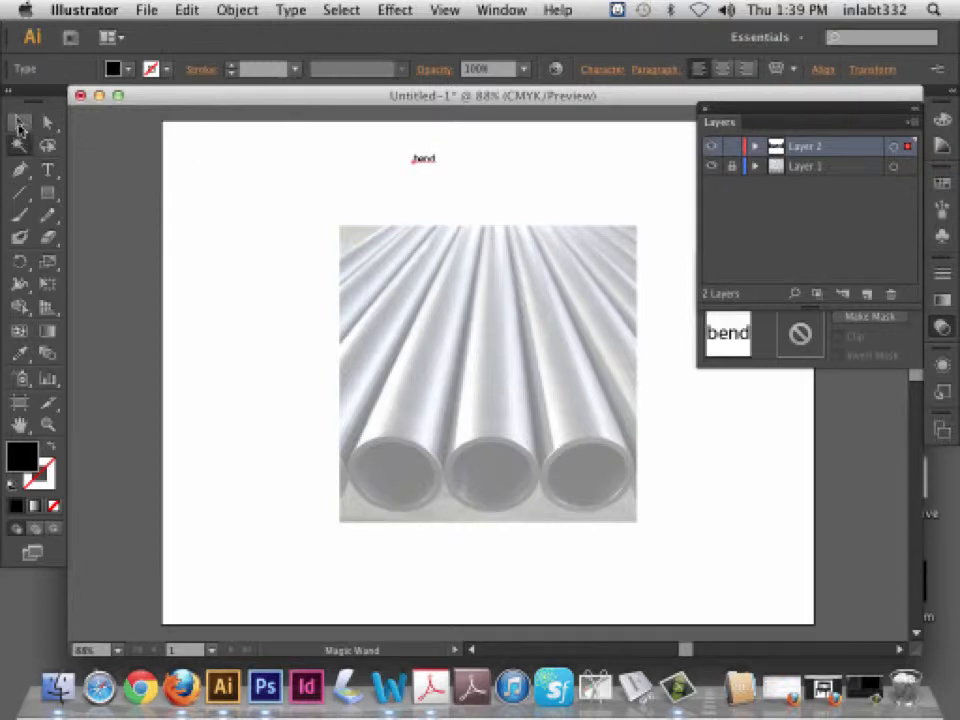
Scale the "bend" text up to about 128 pt and move it over the pipe photo's upper edge
left_click(48, 260)
left_click_drag(440, 167, 546, 270)
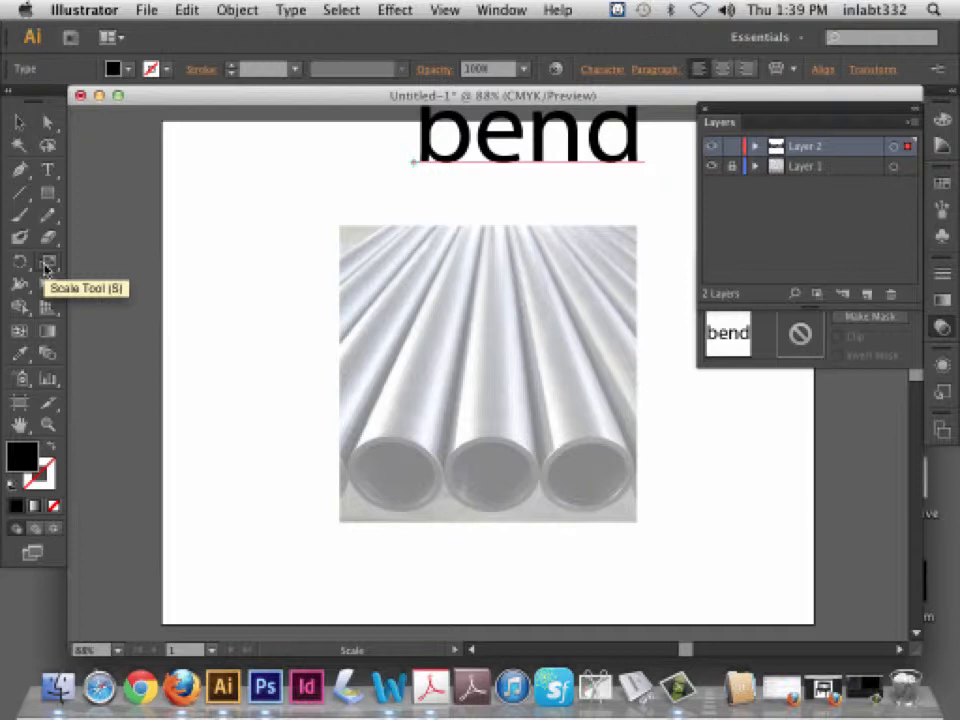
left_click(20, 122)
left_click_drag(583, 137, 527, 216)
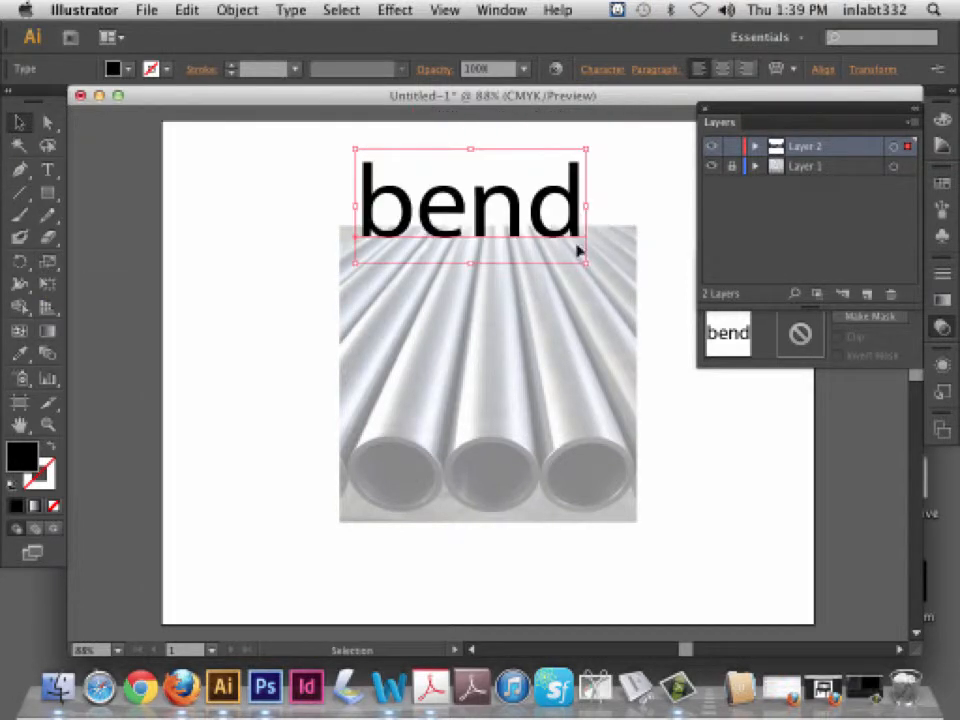
double_click(490, 228)
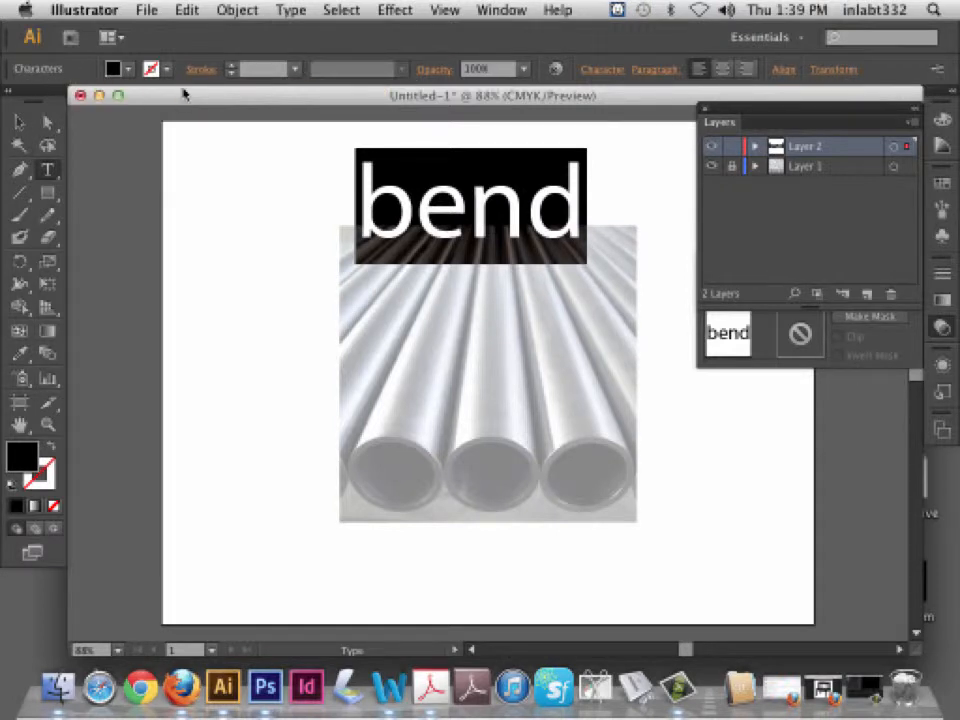
left_click(18, 121)
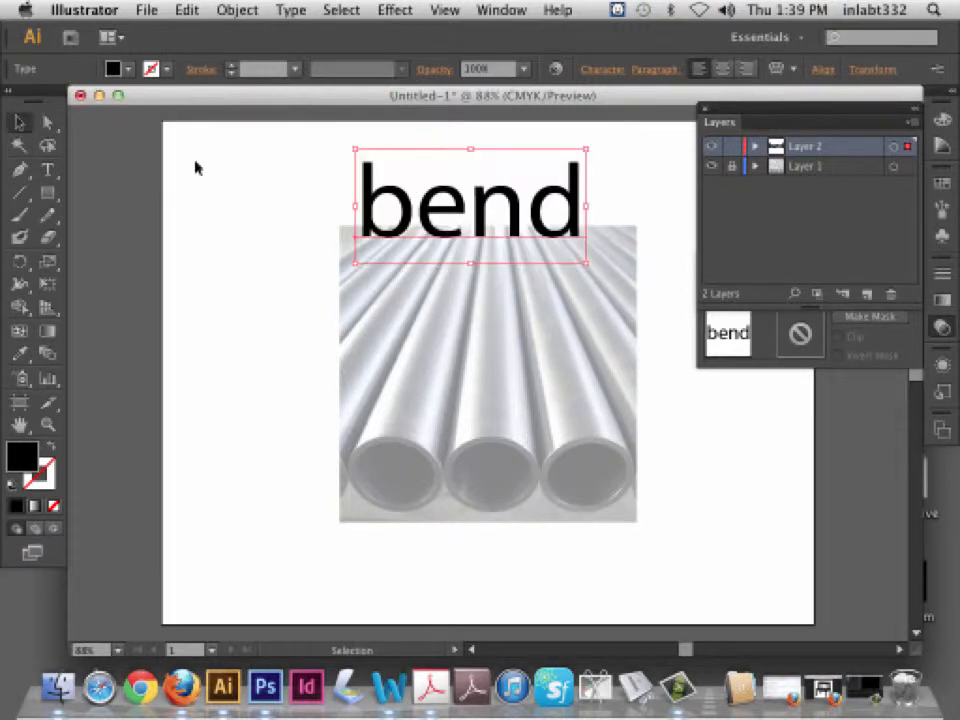
key("super")
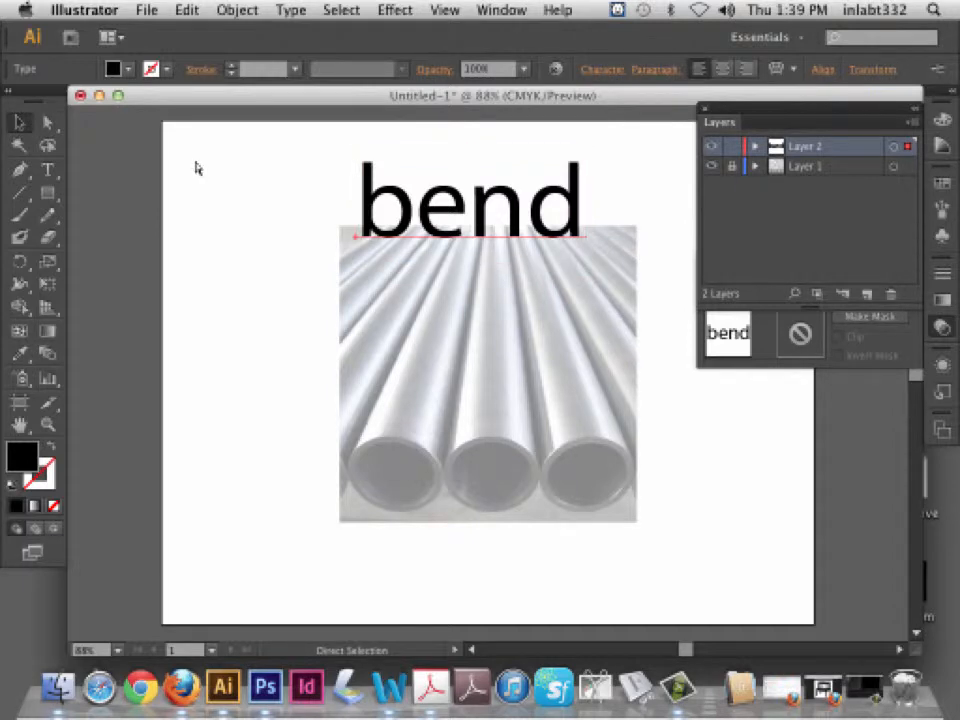
Set the "bend" text's font to Helvetica in the Regular style
left_click(501, 10)
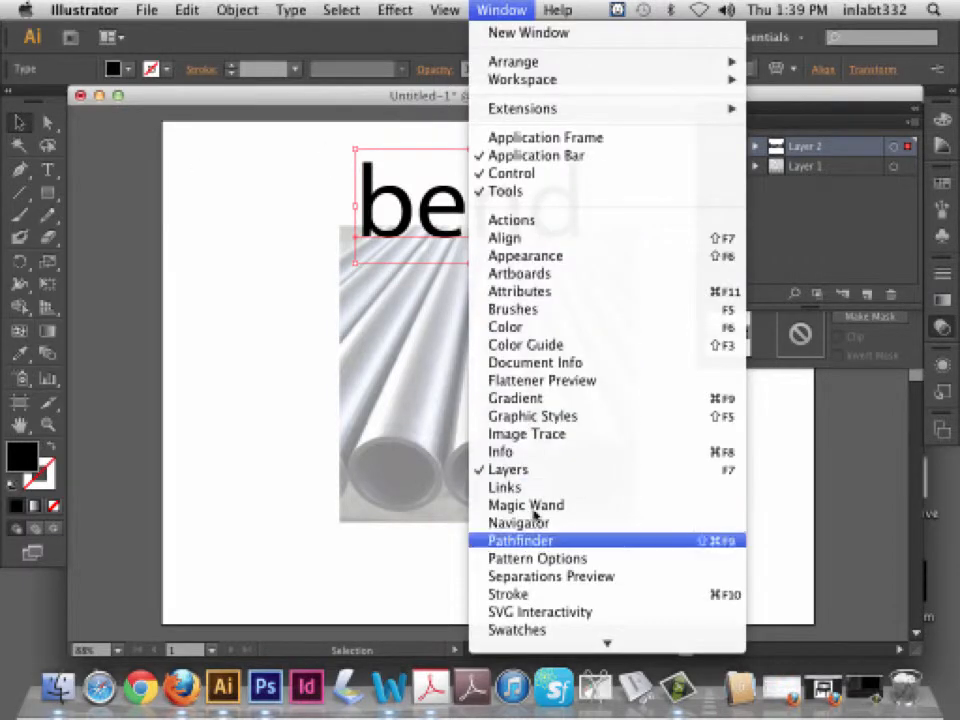
mouse_move(540, 514)
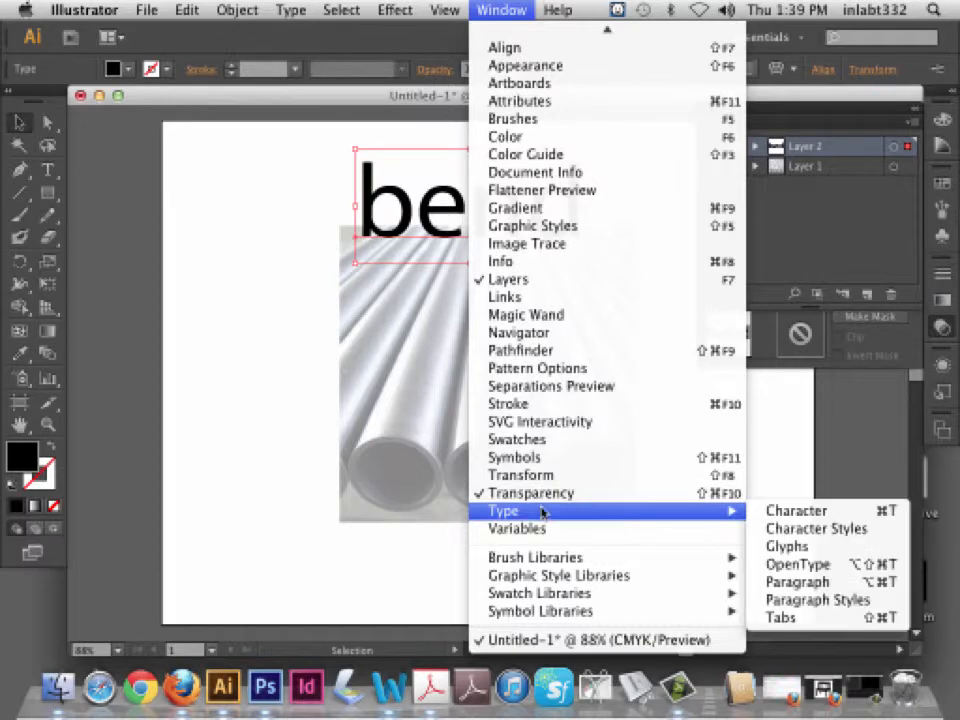
left_click(818, 514)
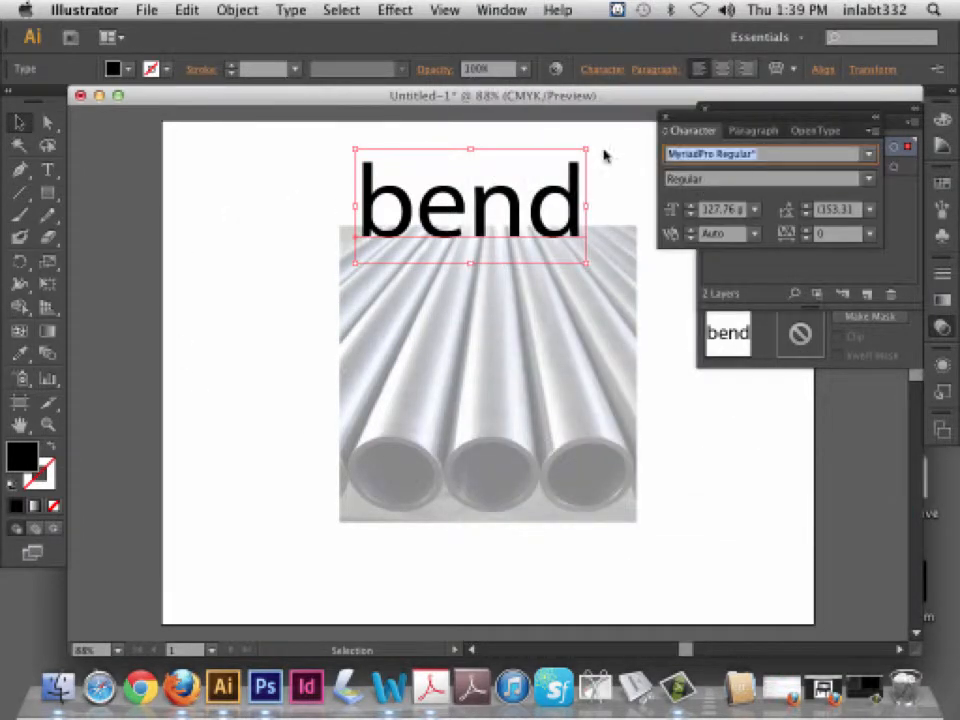
type("Helvetica")
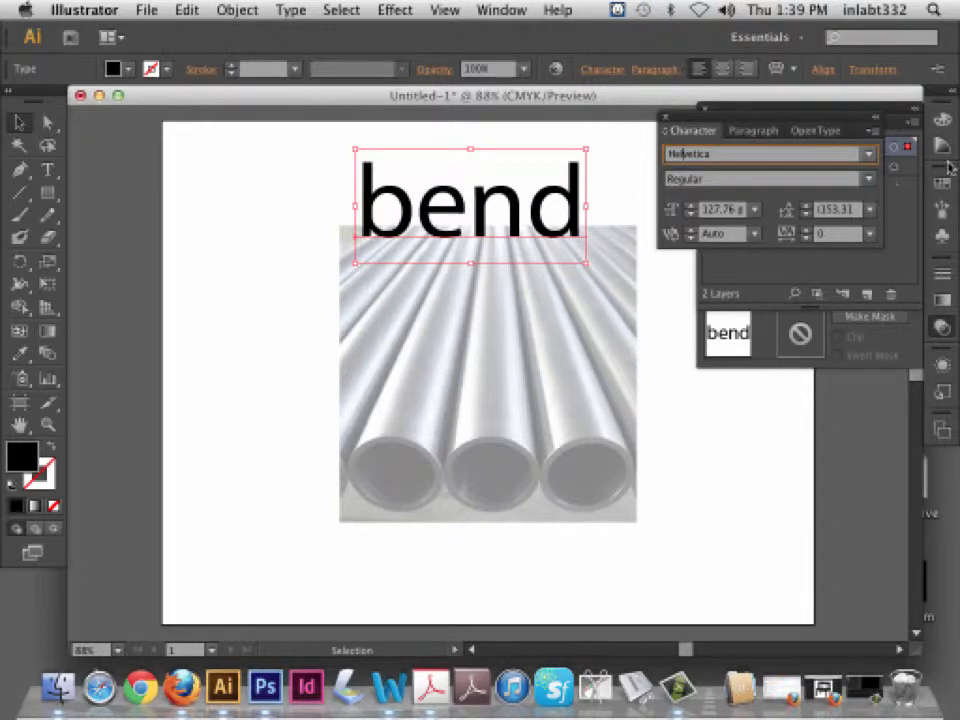
left_click(871, 179)
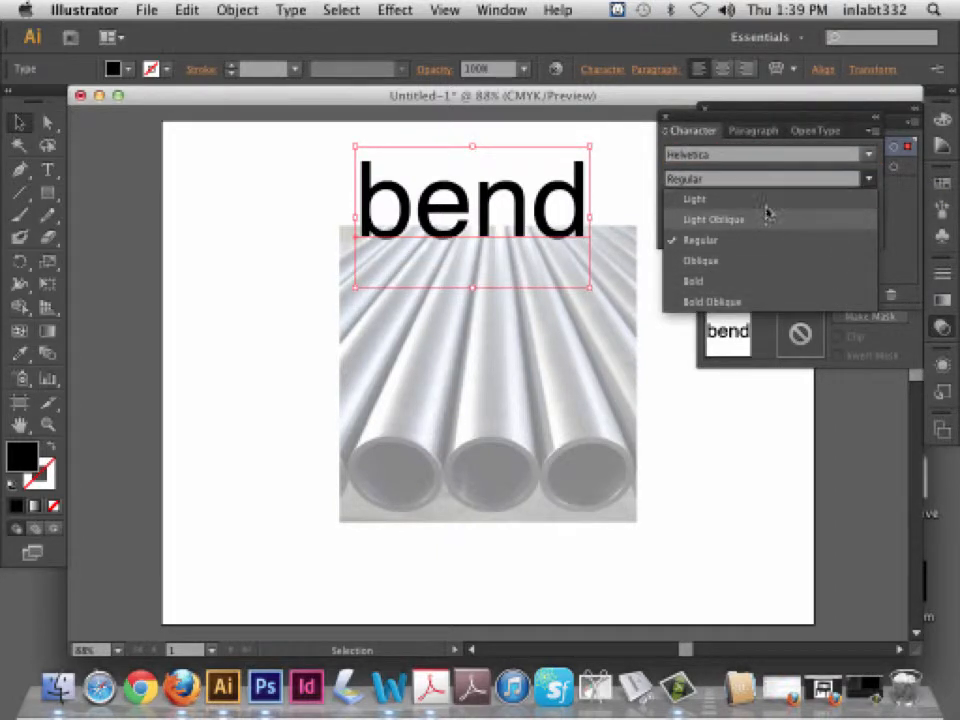
left_click(756, 242)
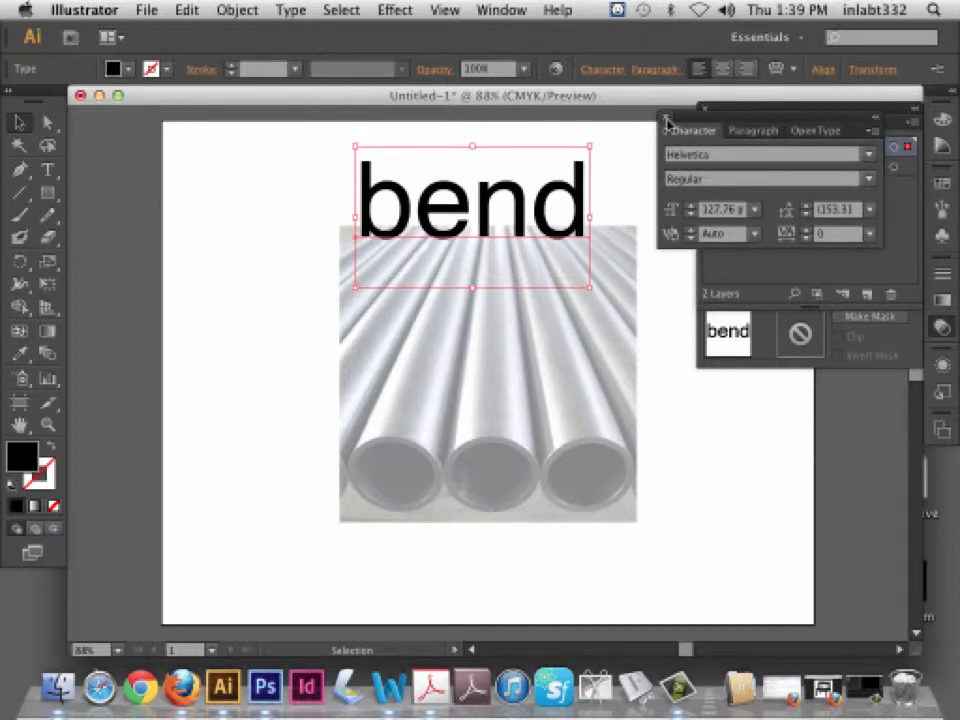
left_click(663, 118)
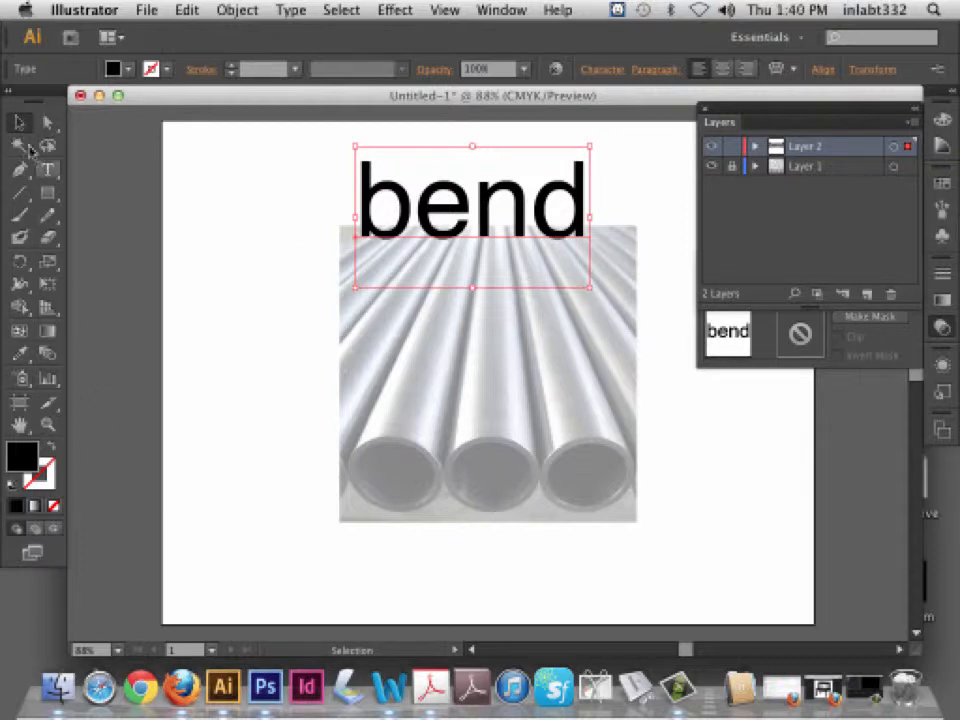
Move the "bend" text off the pipe photo to the artboard's upper-left corner
left_click(47, 169)
double_click(495, 182)
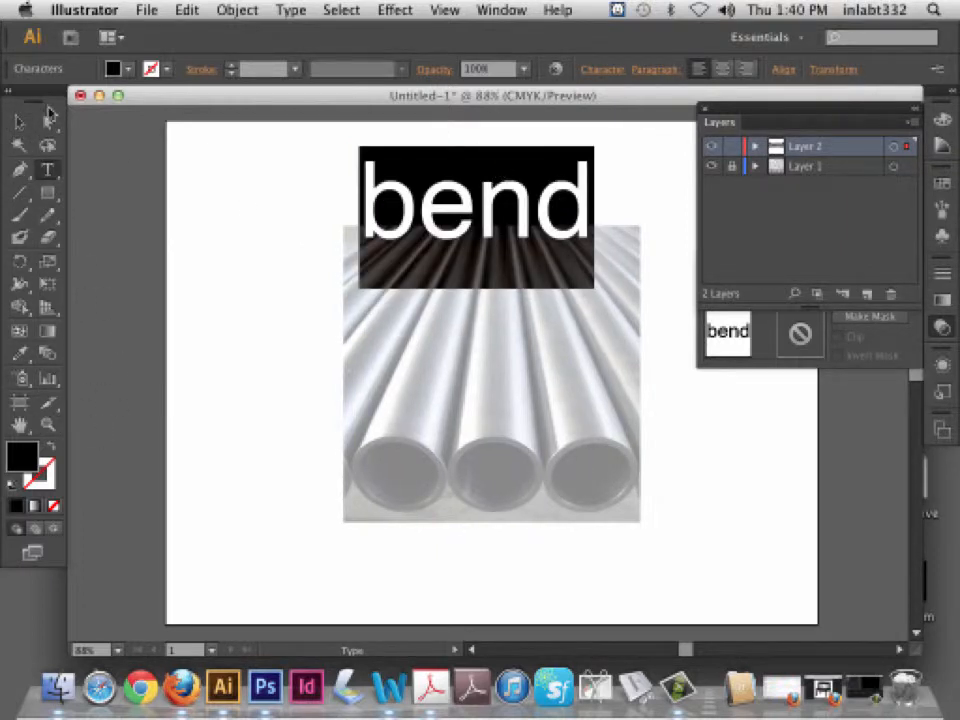
left_click(18, 122)
left_click(240, 223)
left_click_drag(430, 190, 201, 160)
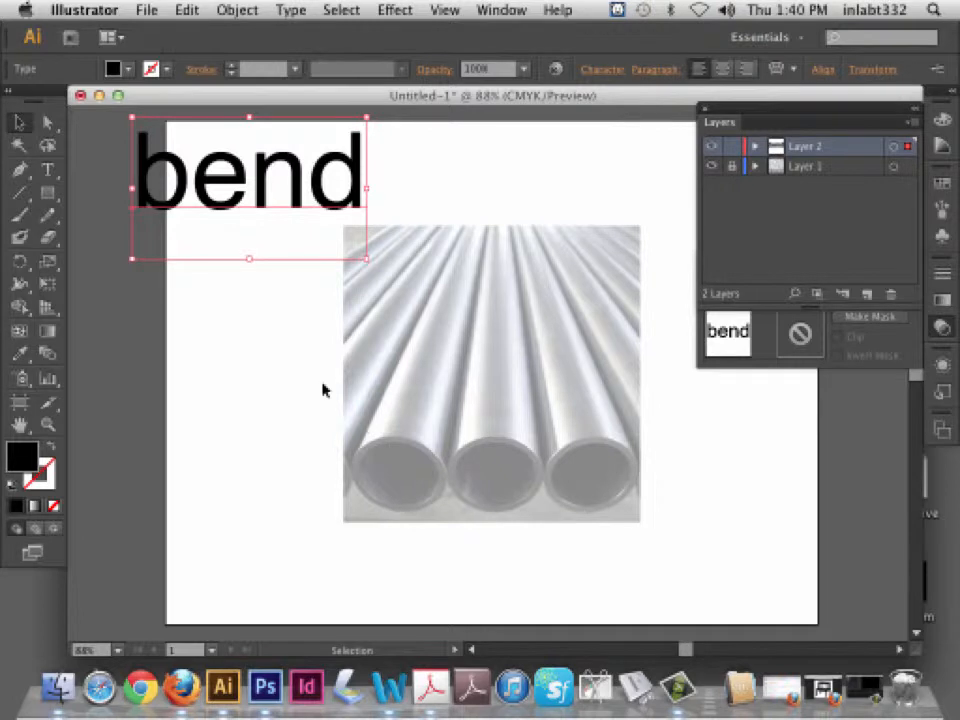
Draw a tall, very thin vertical rectangle in the empty area left of the pipe photo
left_click(47, 192)
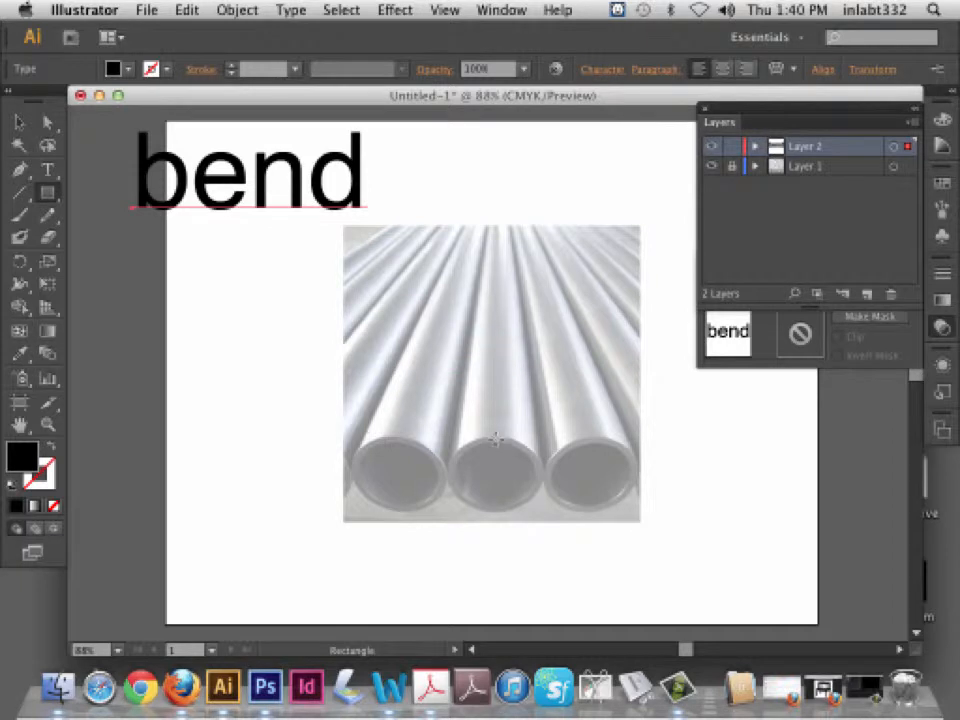
left_click_drag(226, 262, 231, 545)
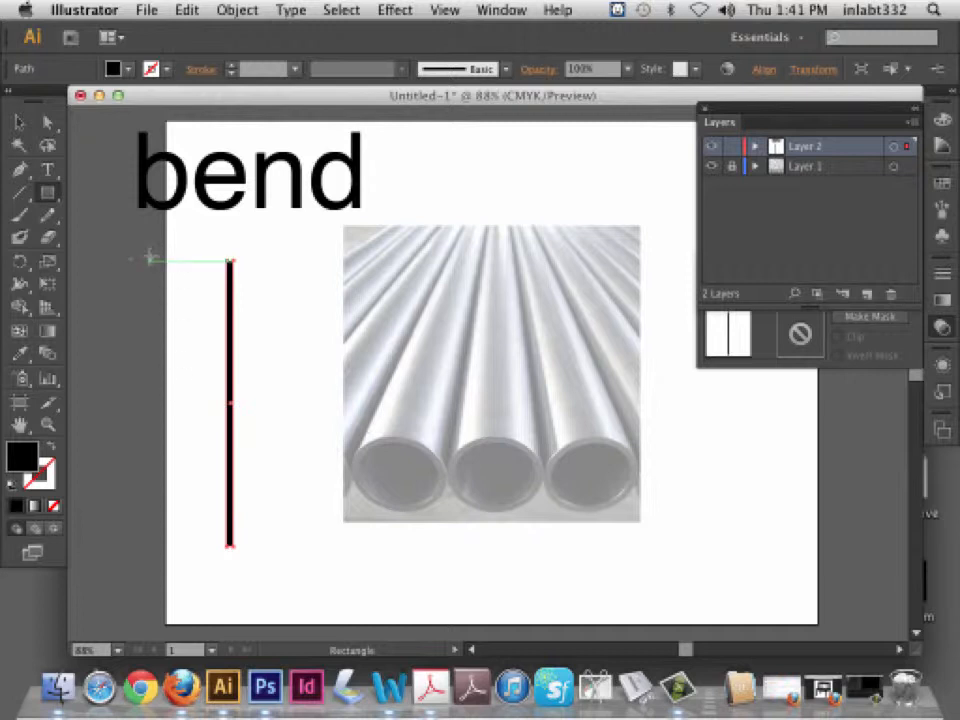
left_click(19, 121)
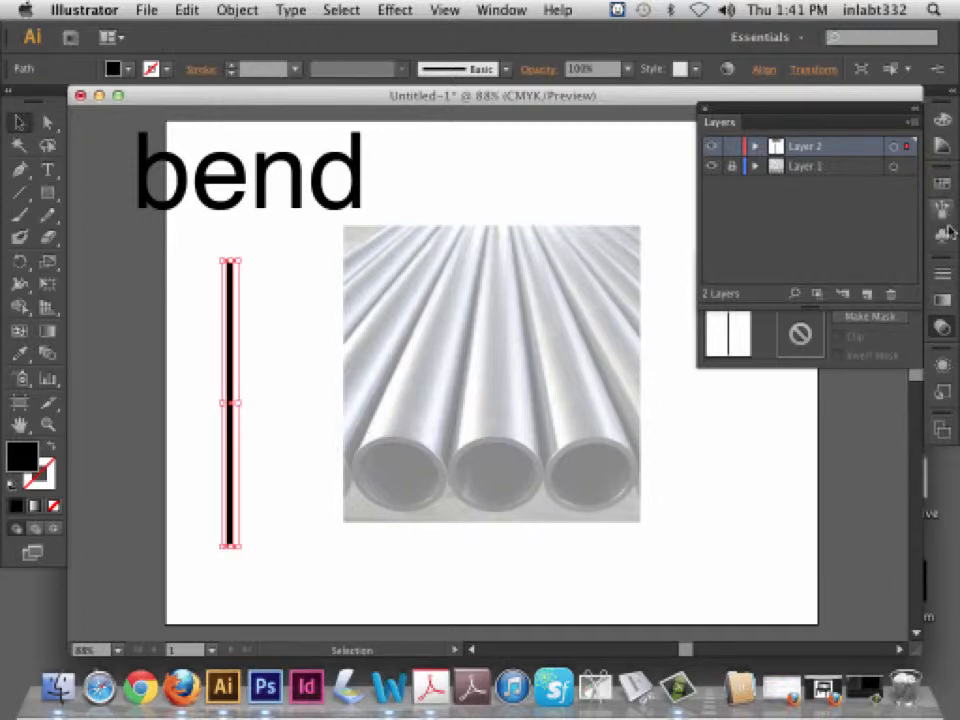
Fill the thin rectangle with a medium grey swatch and move it closer to the pipe photo, beneath the "bend" text
left_click(941, 183)
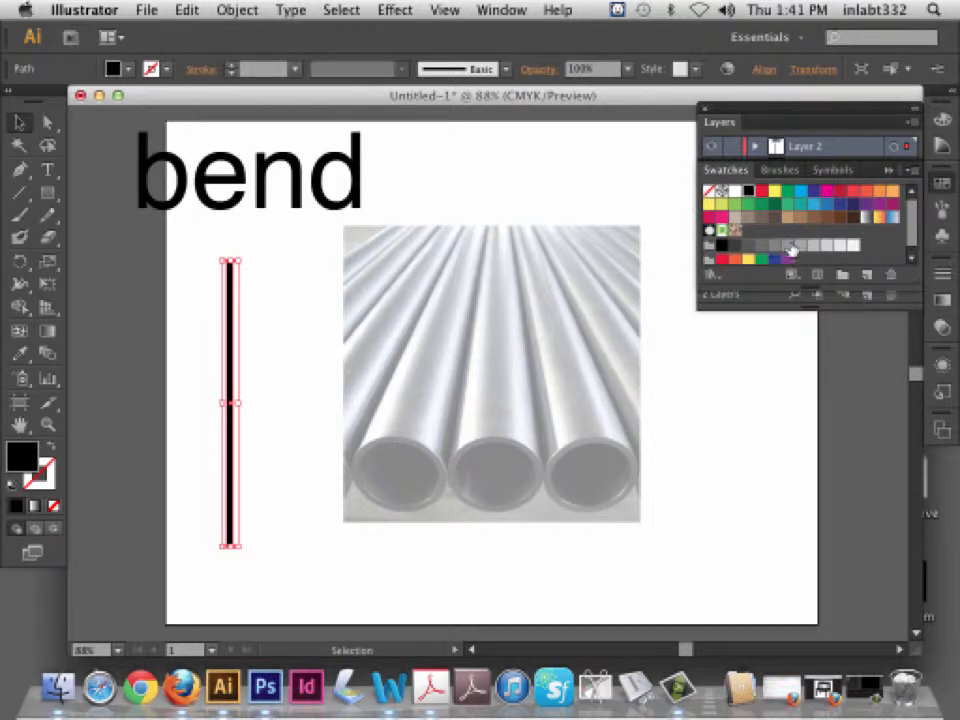
left_click(761, 244)
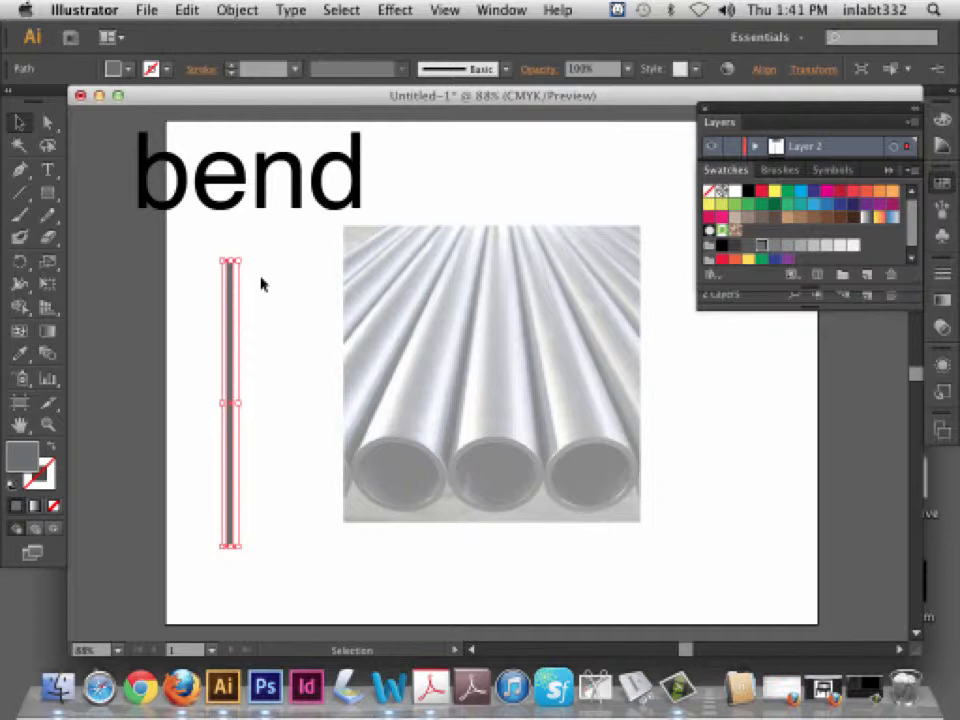
left_click_drag(231, 315, 275, 270)
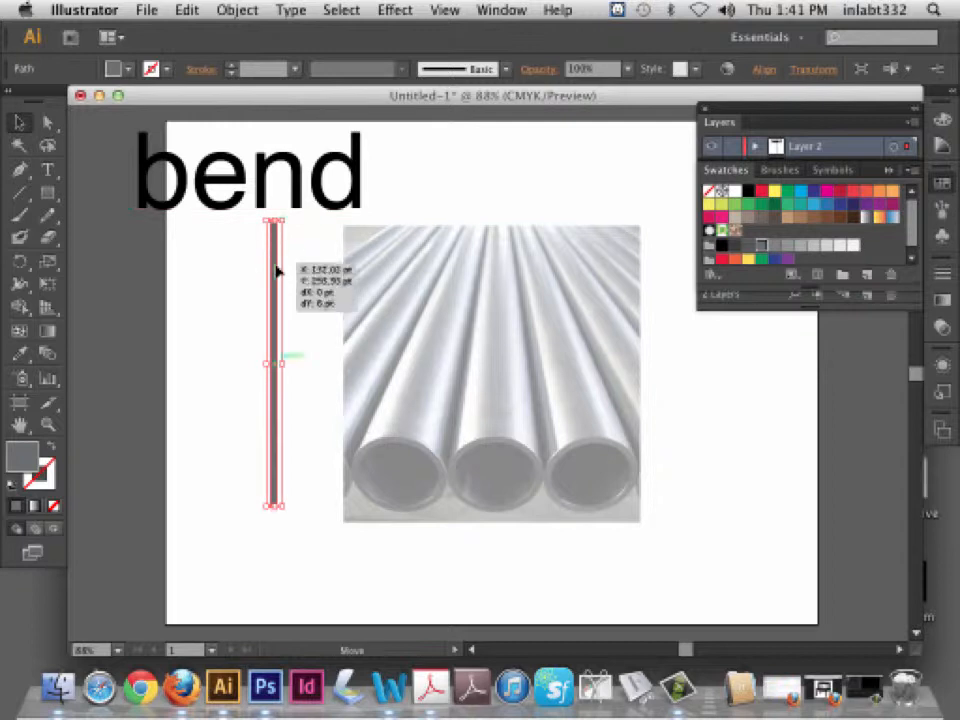
left_click_drag(279, 267, 286, 291)
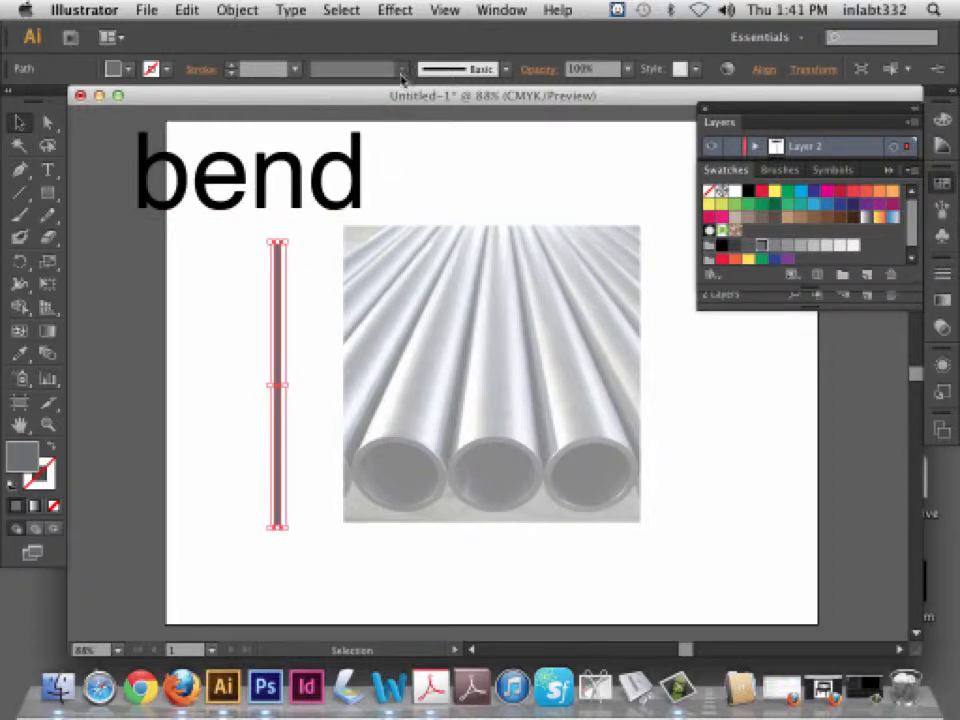
Start a 3D Revolve effect on the grey rectangle with preview on and rotate it freely to 51°, -12°, -14°
left_click(396, 11)
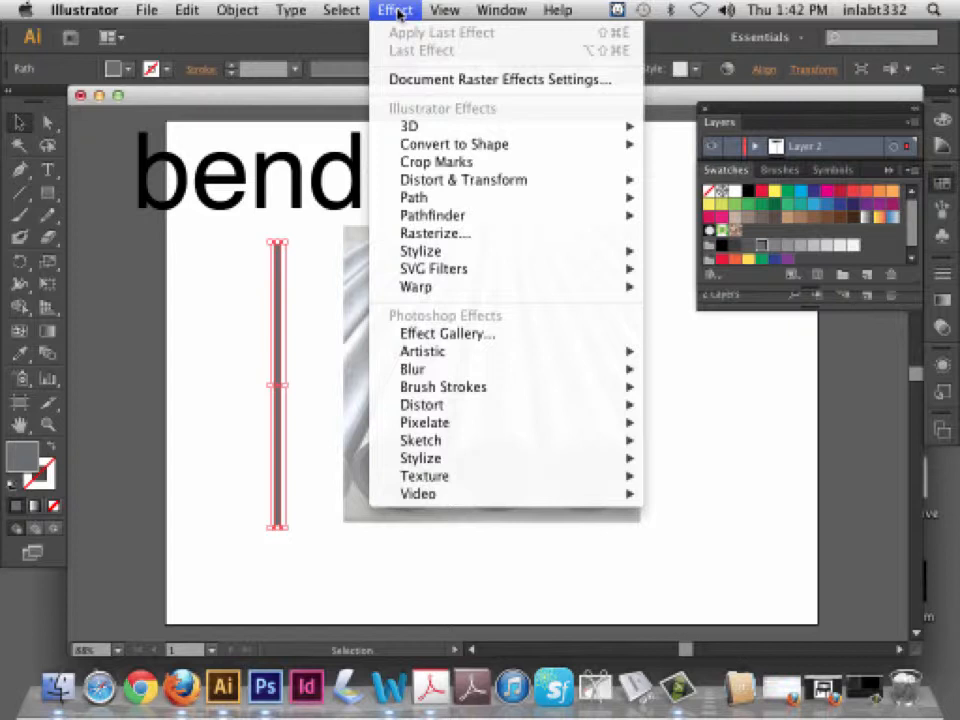
mouse_move(452, 136)
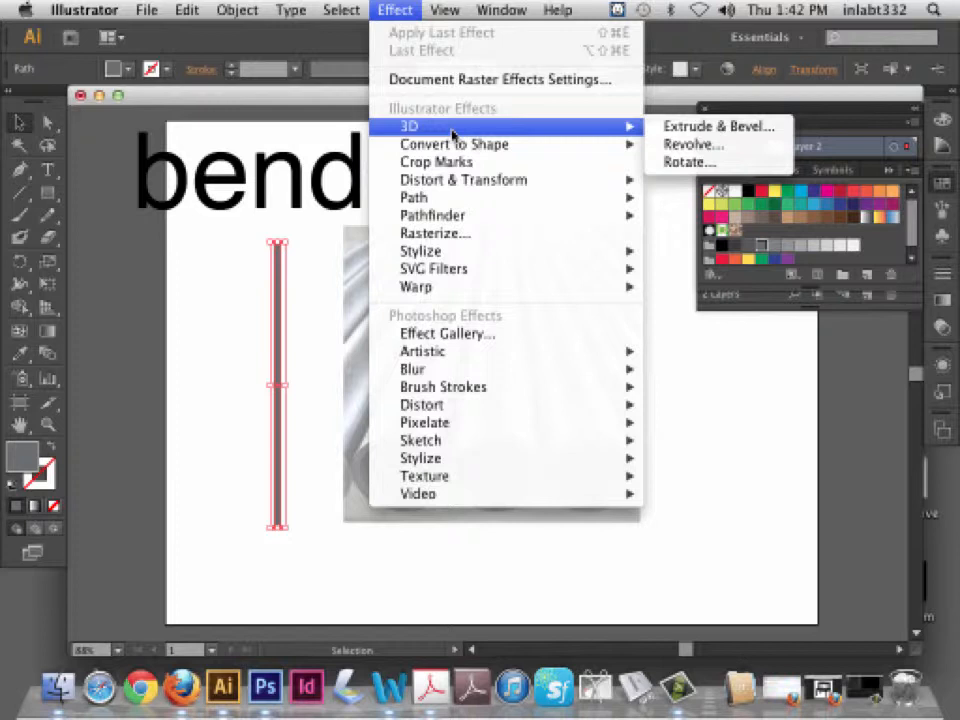
left_click(692, 145)
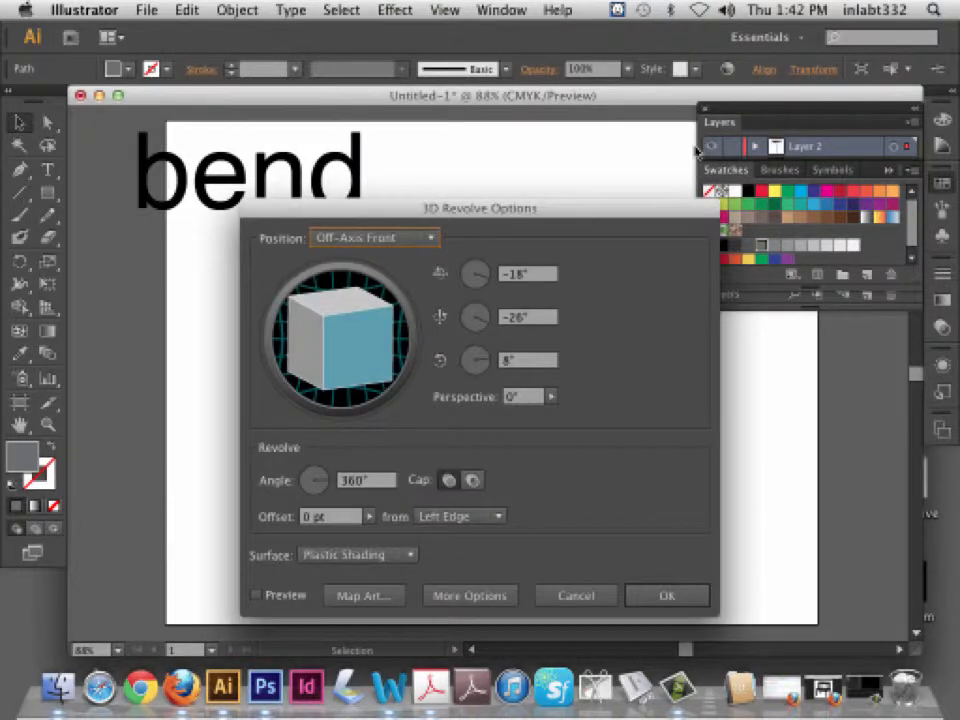
left_click_drag(566, 208, 693, 78)
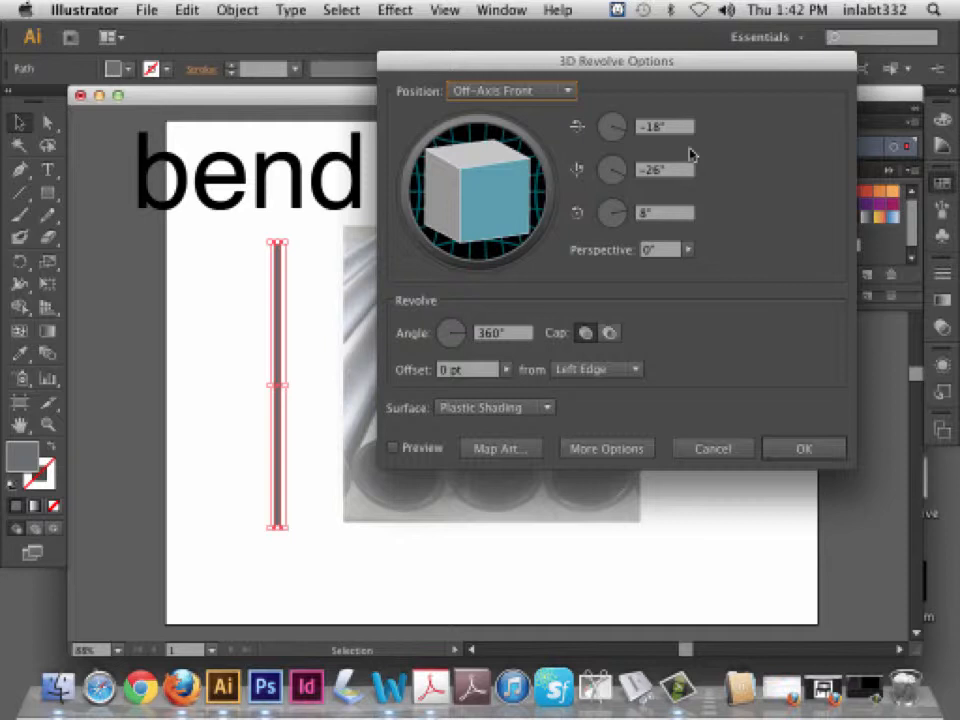
left_click(393, 448)
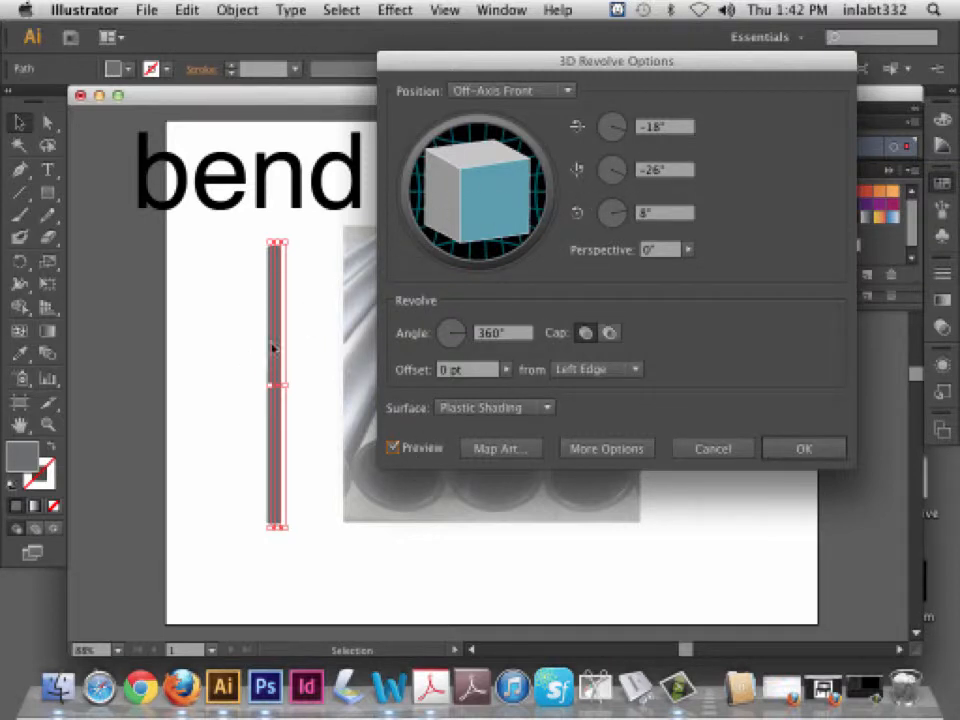
left_click_drag(410, 61, 657, 78)
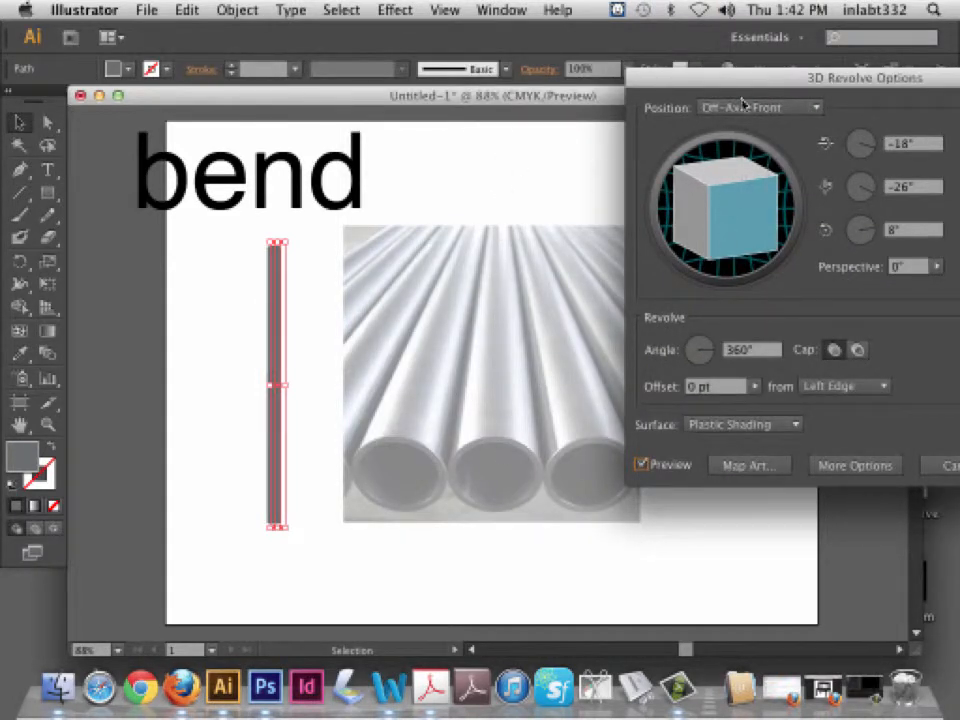
left_click_drag(752, 84, 688, 84)
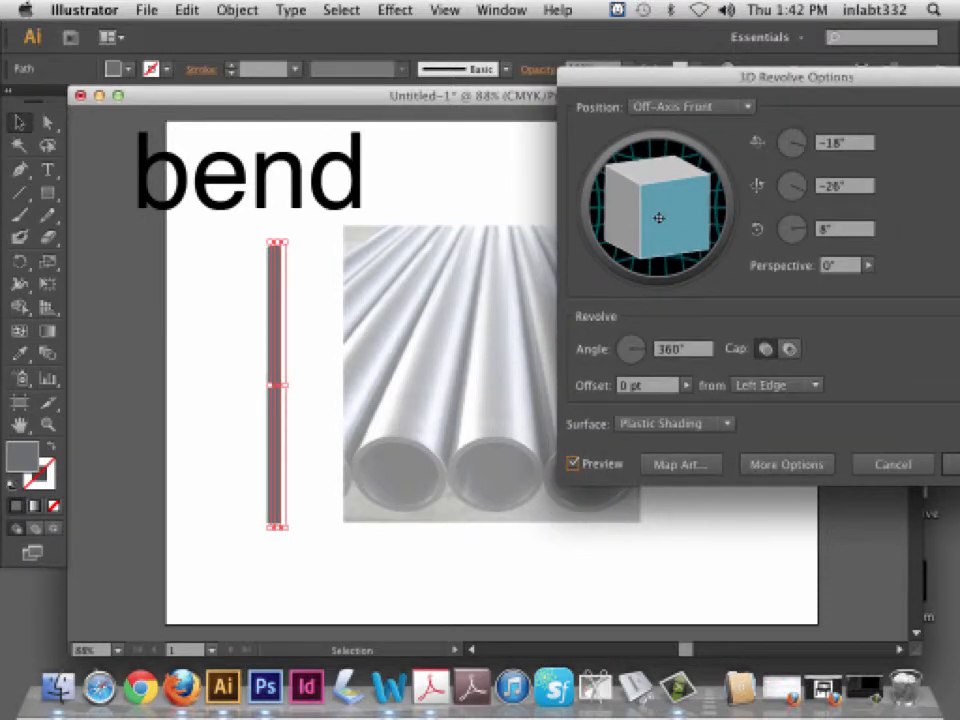
left_click_drag(659, 217, 654, 185)
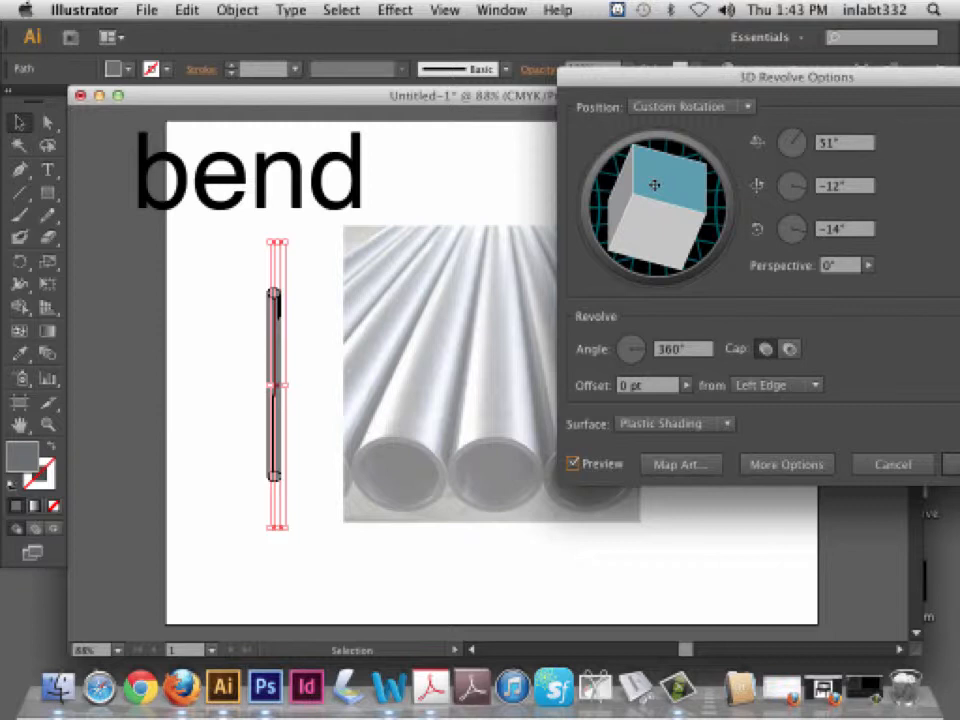
left_click_drag(654, 185, 655, 185)
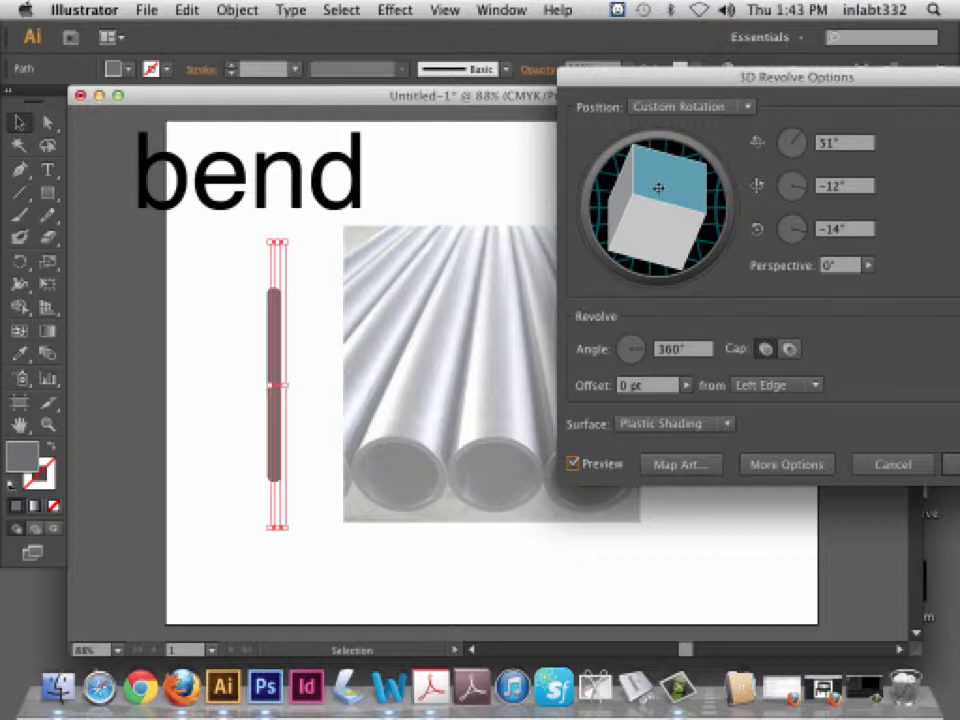
Set the revolve offset to 44 pt from the left edge and turn the cap off for a hollow shape
left_click(687, 390)
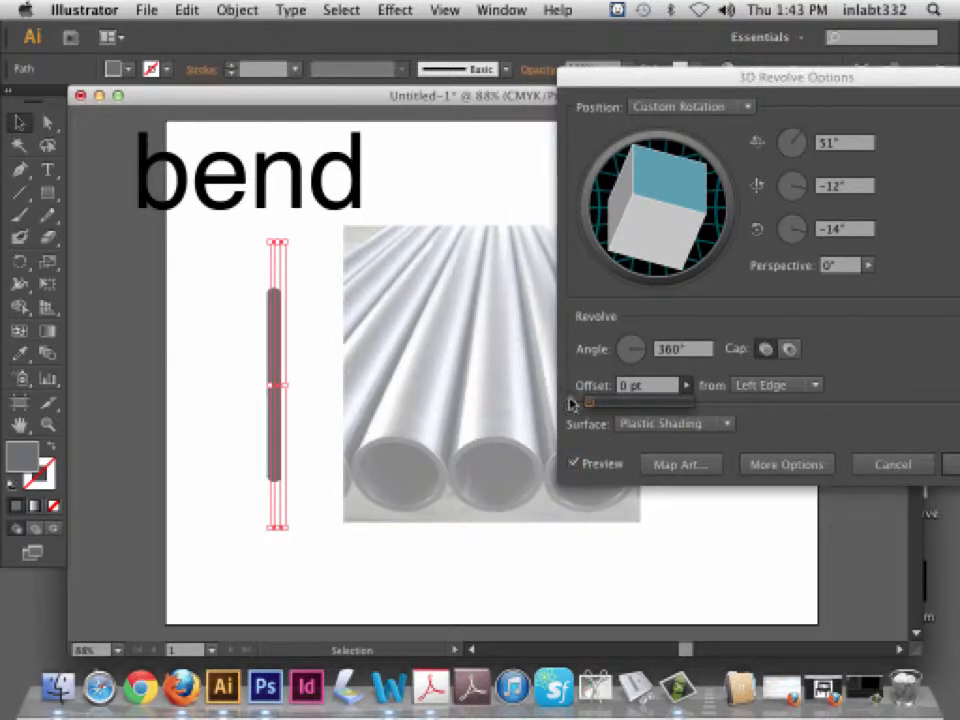
left_click_drag(589, 405, 596, 410)
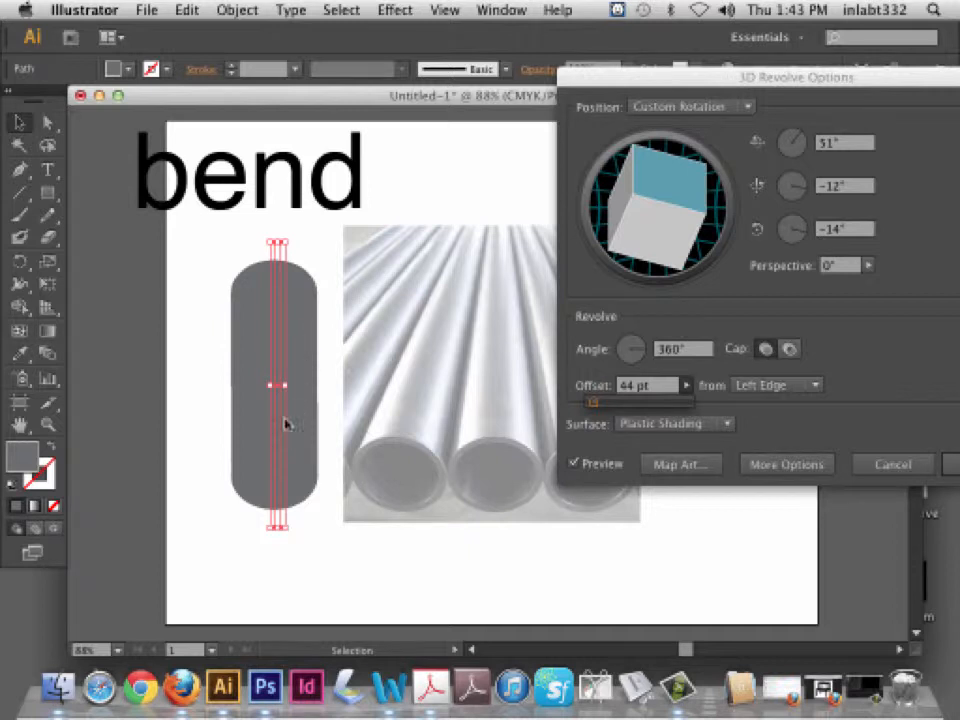
left_click(795, 356)
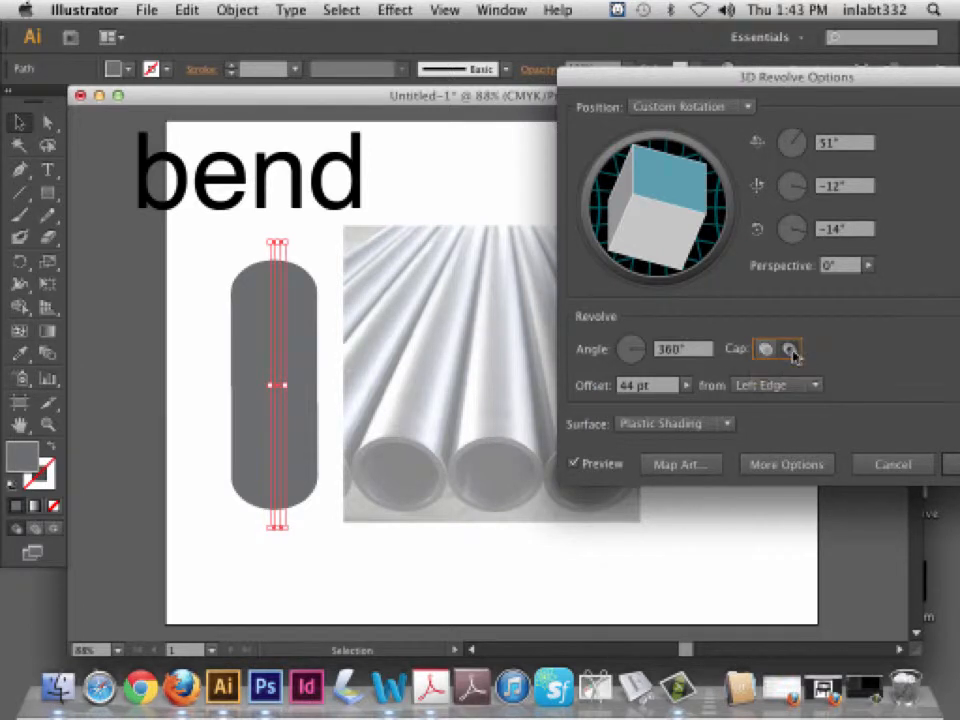
Rotate the revolved shape to 79°, -6°, -14° and apply the effect with Diffuse Shading
left_click_drag(671, 229, 669, 208)
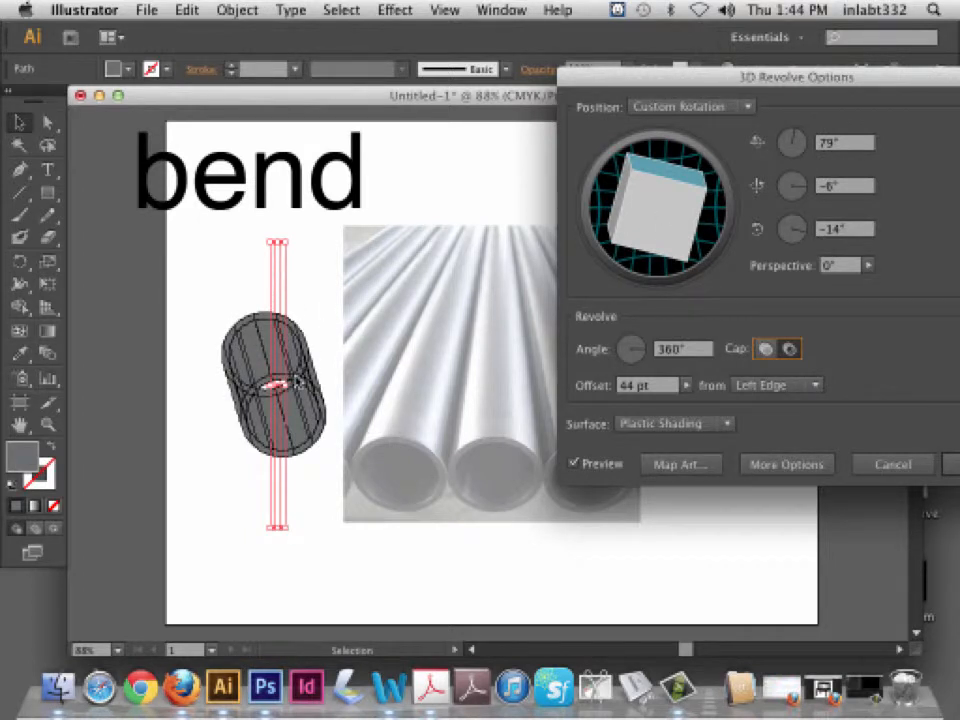
left_click(700, 423)
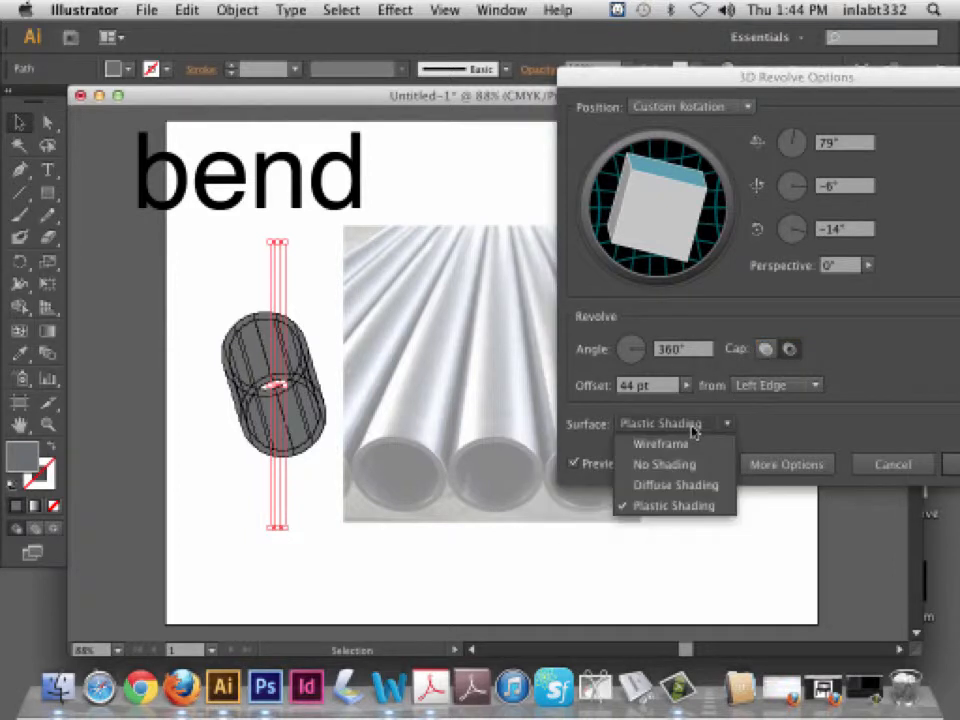
left_click(690, 484)
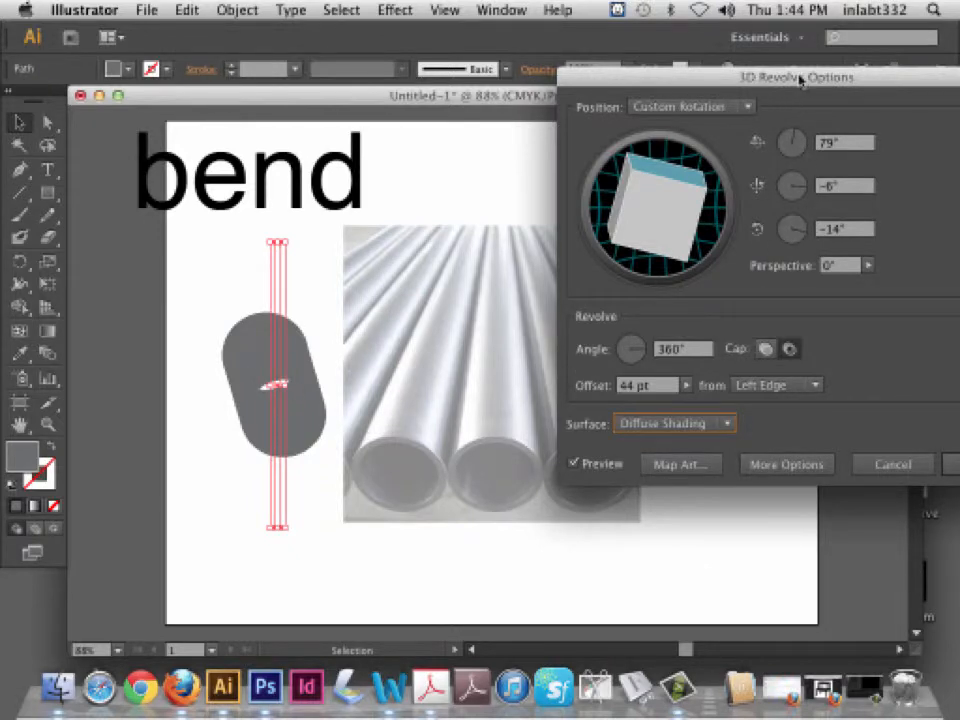
left_click_drag(820, 78, 649, 74)
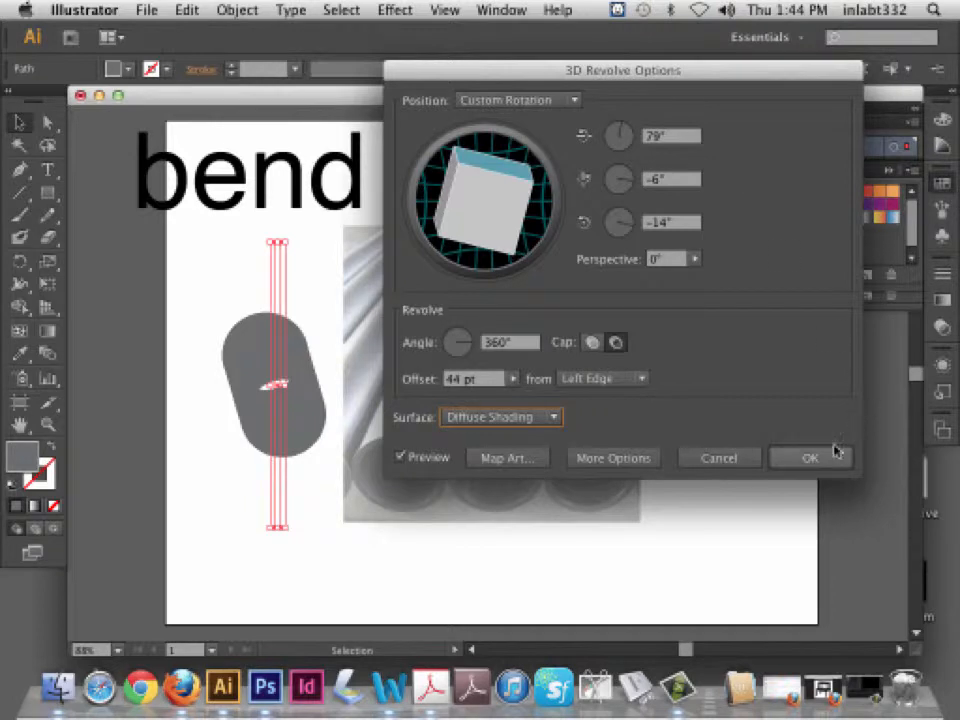
left_click(813, 458)
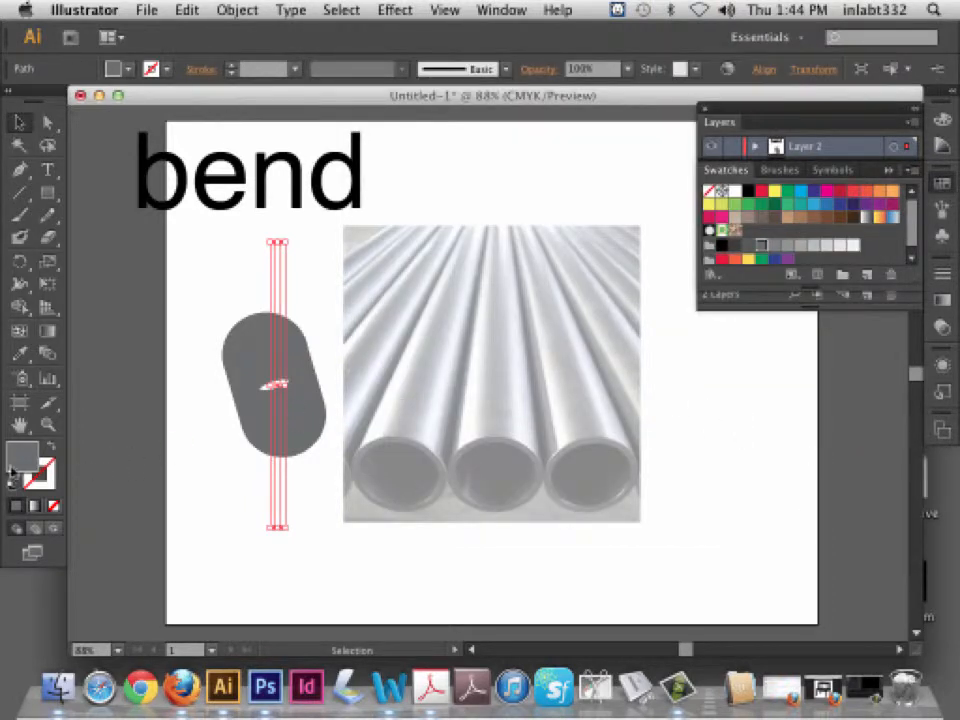
Try green, red and CMYK Blue fills on the revolved pipe, settling on yellow
left_click(762, 204)
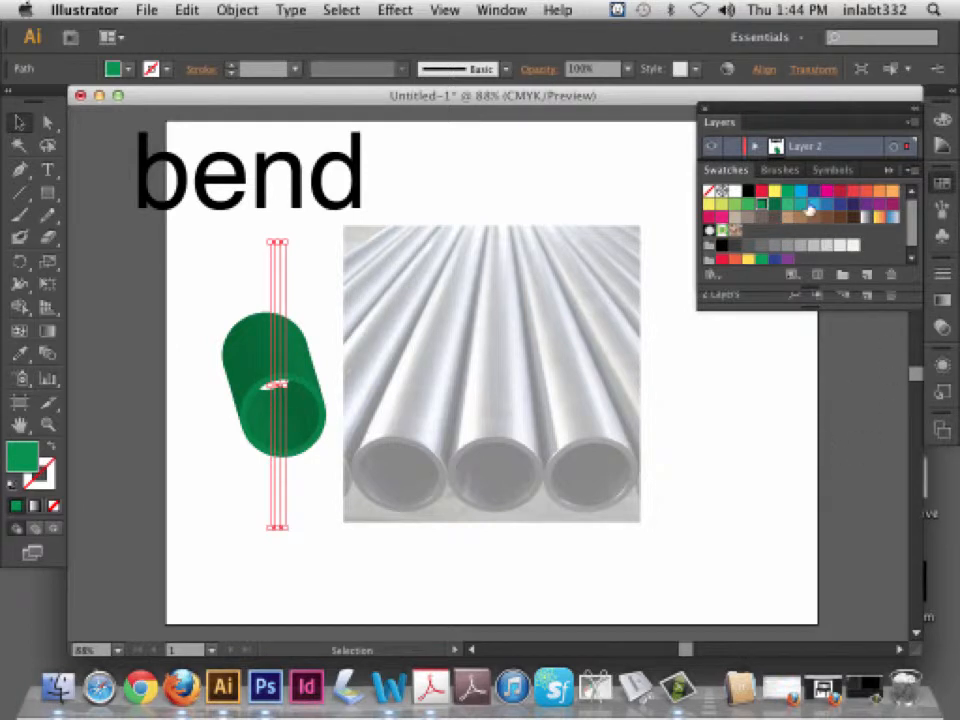
left_click(761, 191)
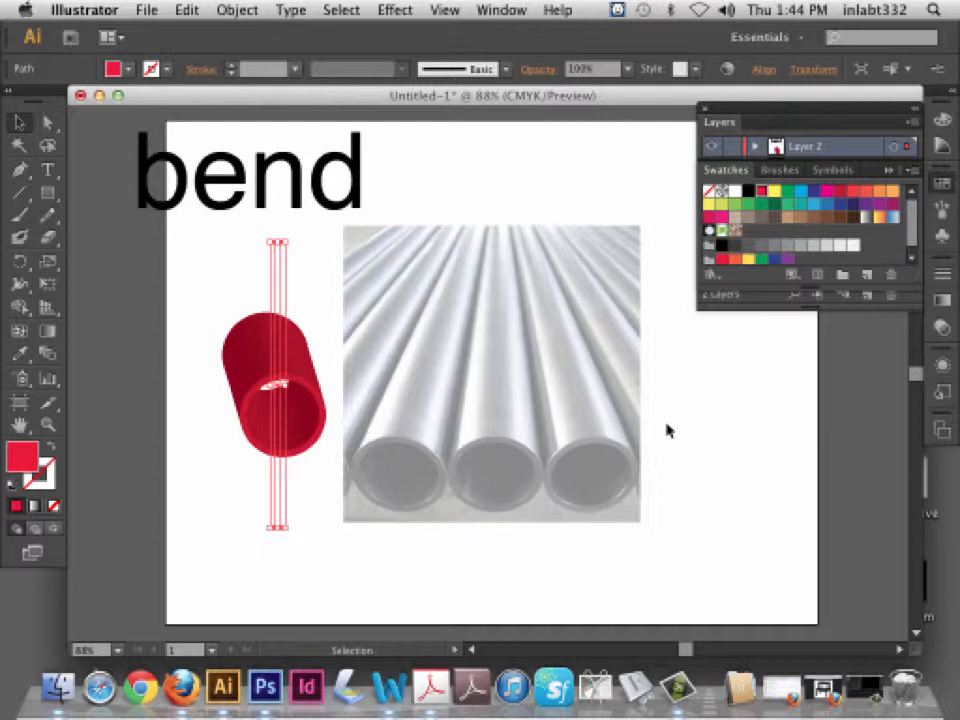
left_click(814, 191)
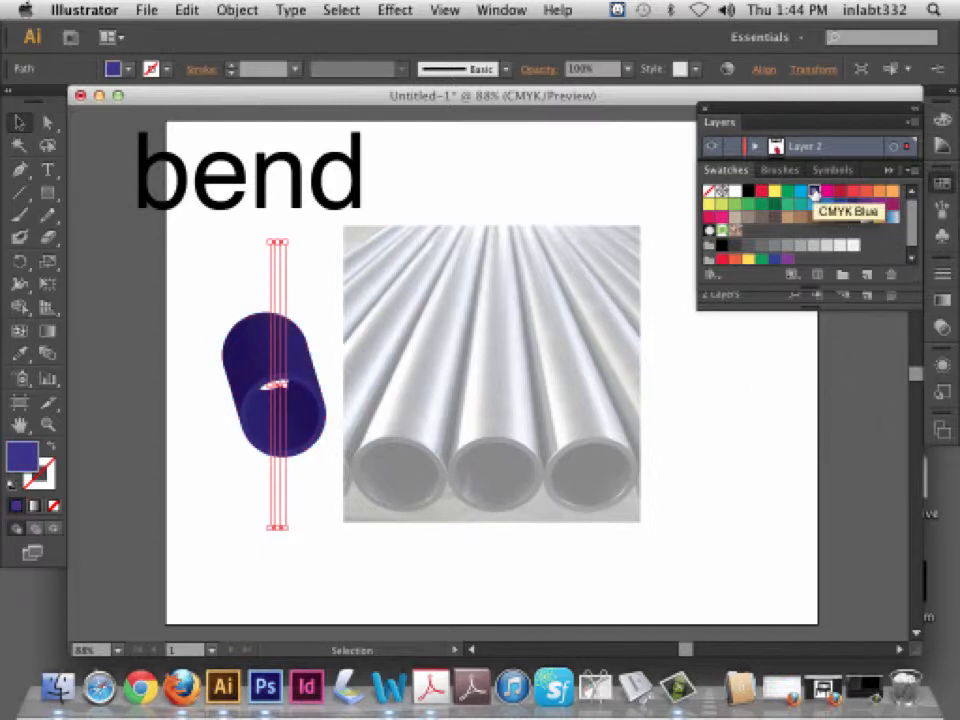
left_click(775, 193)
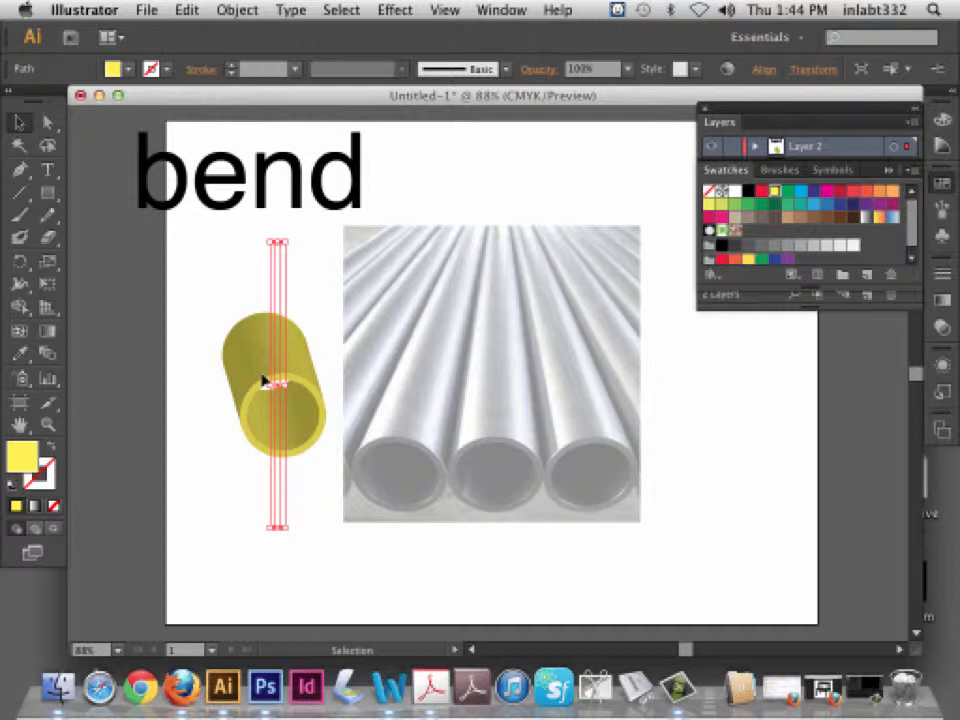
left_click(396, 10)
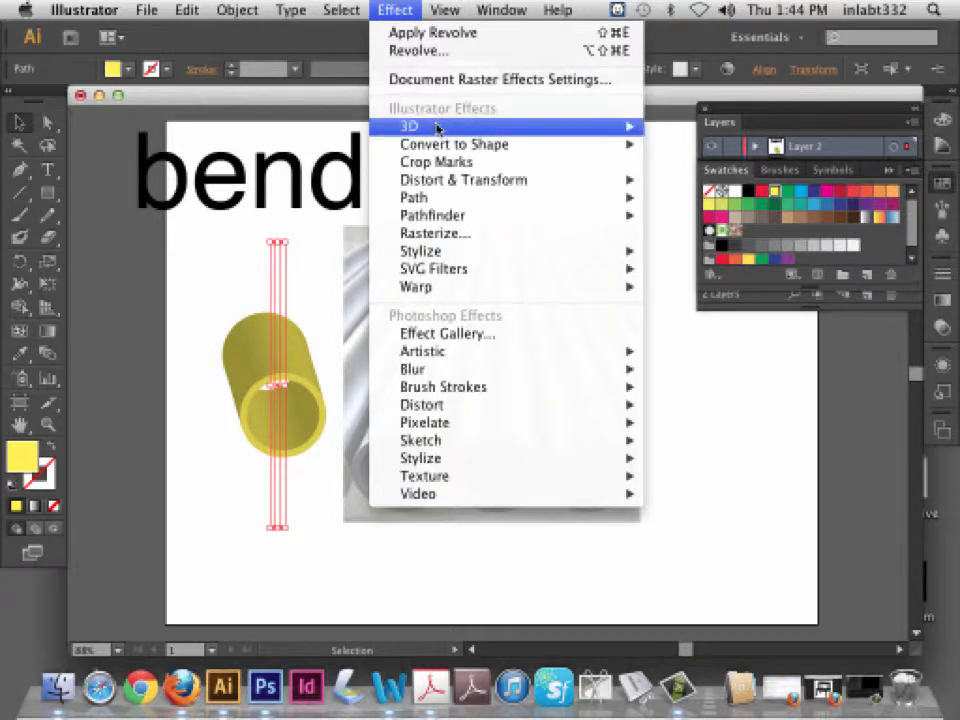
mouse_move(437, 127)
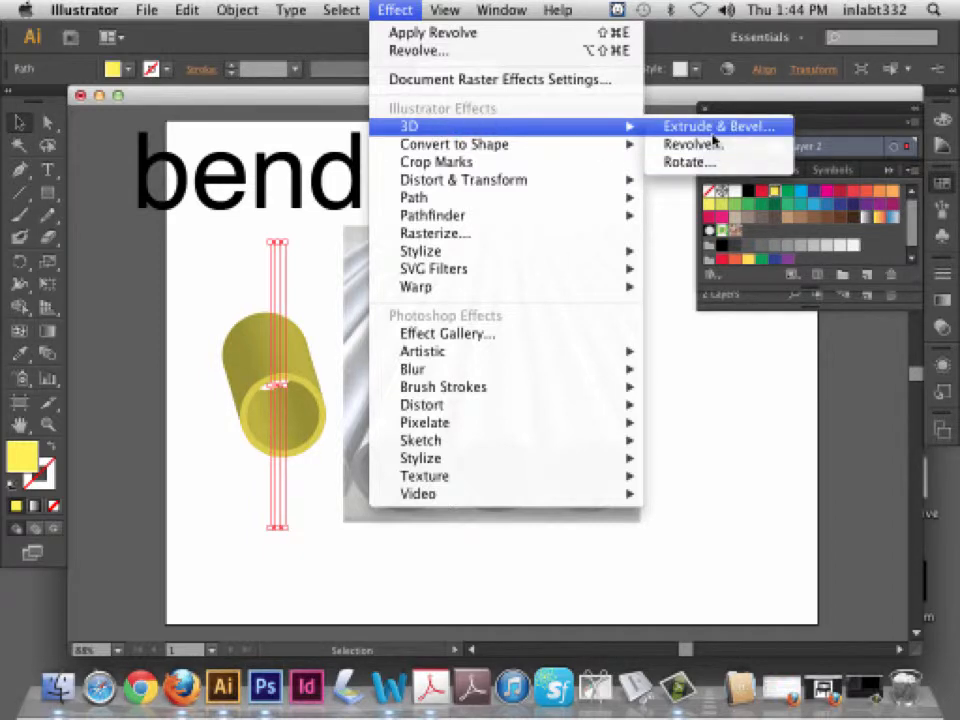
mouse_move(432, 11)
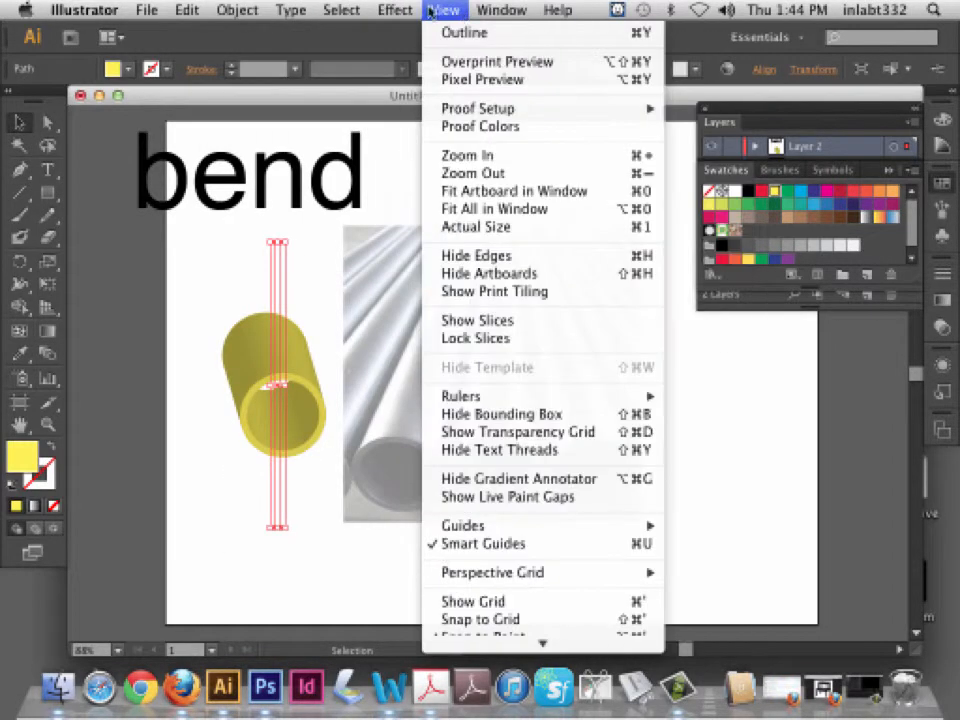
mouse_move(400, 11)
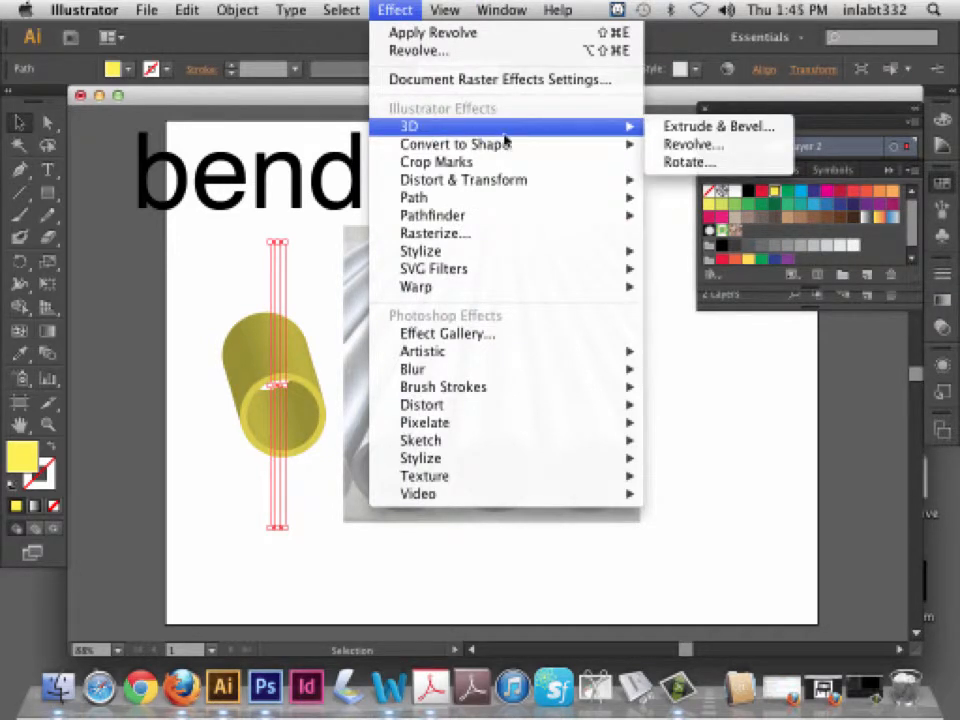
left_click(690, 144)
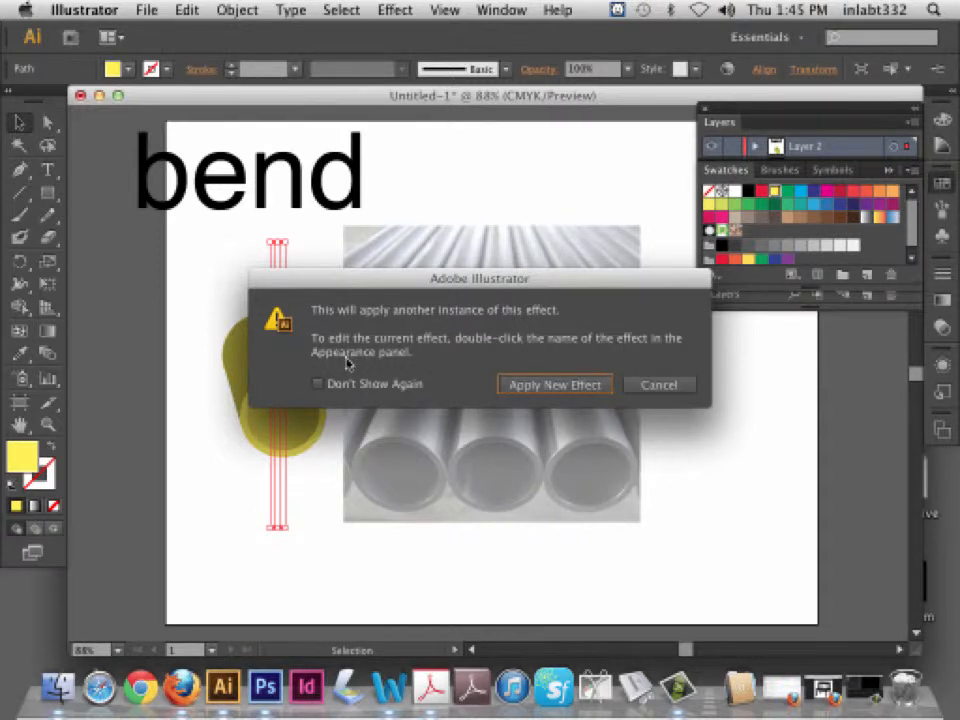
left_click(664, 386)
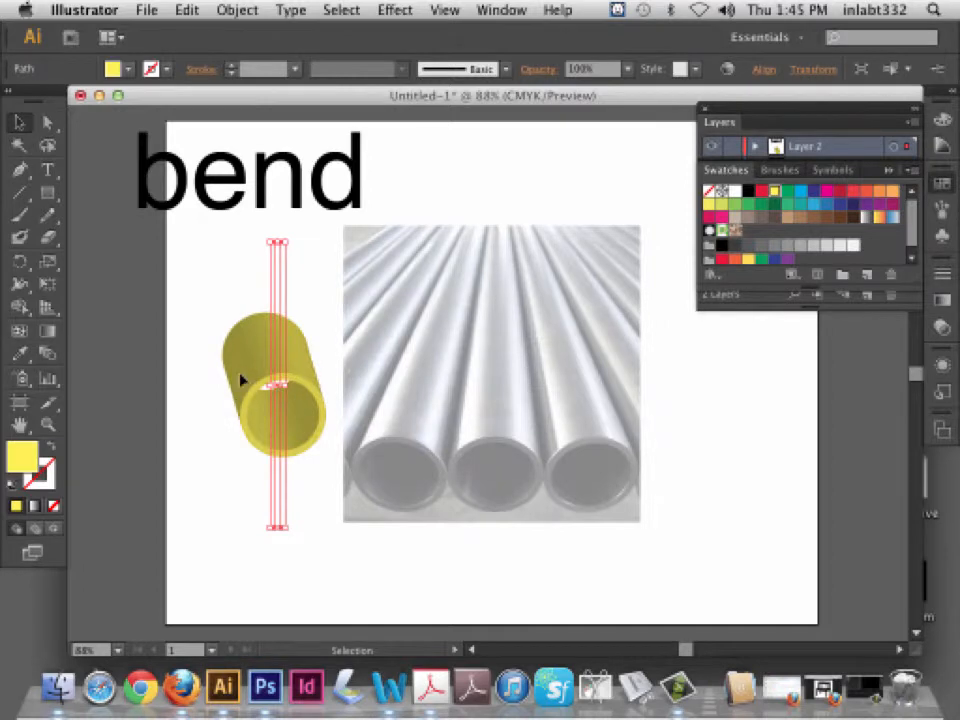
Show the pipe's attributes in a separate, taller Appearance panel beside the artwork and clear the other floating panels away
left_click(501, 10)
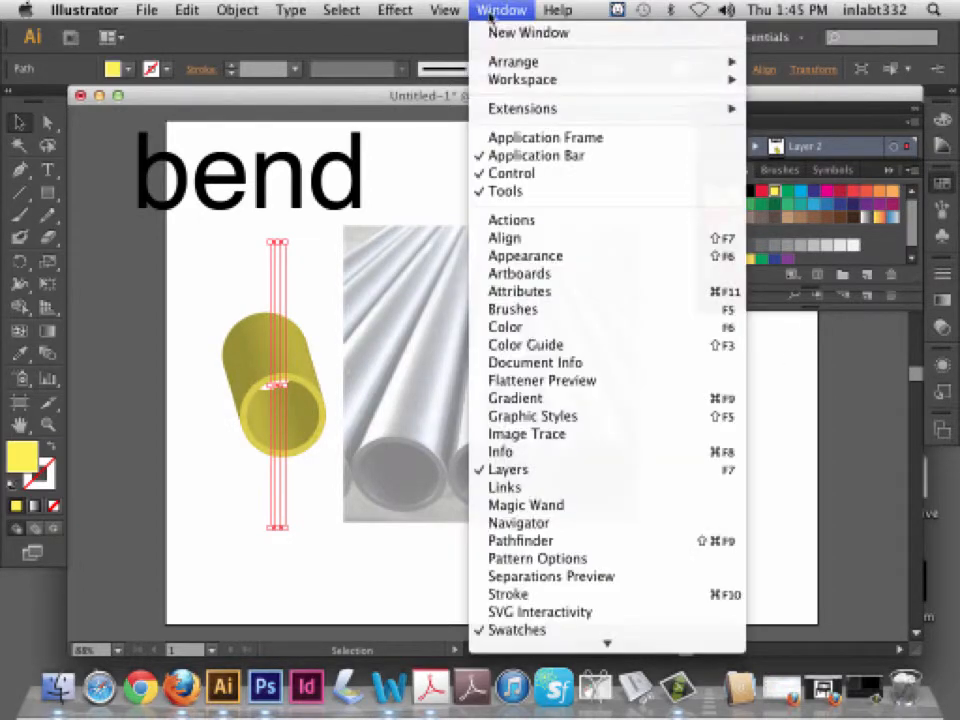
left_click(525, 257)
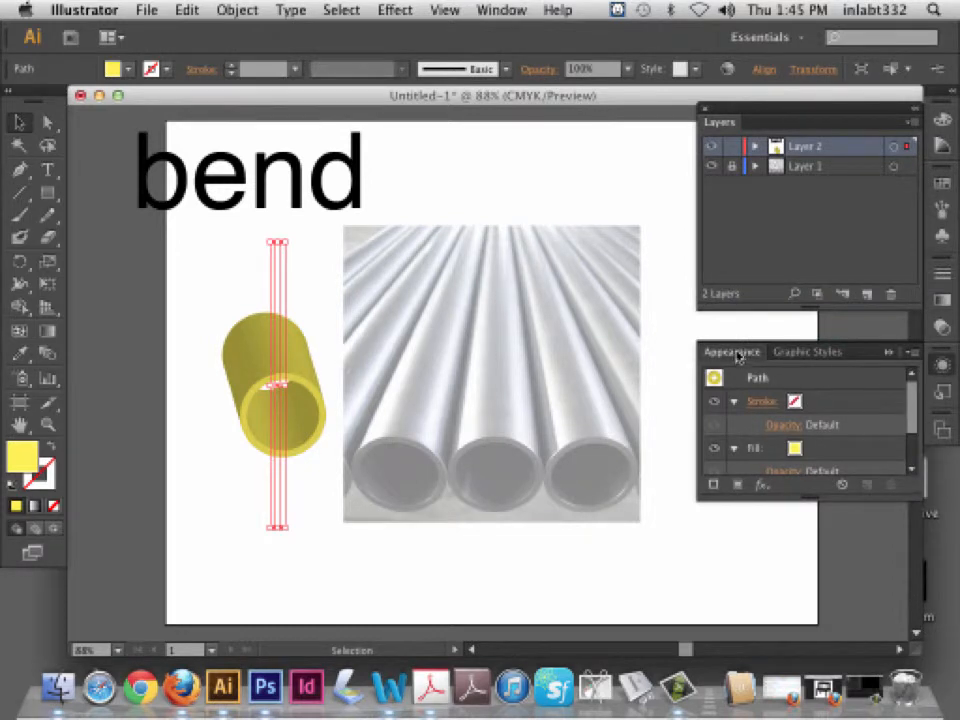
left_click_drag(735, 351, 535, 113)
left_click_drag(716, 251, 716, 441)
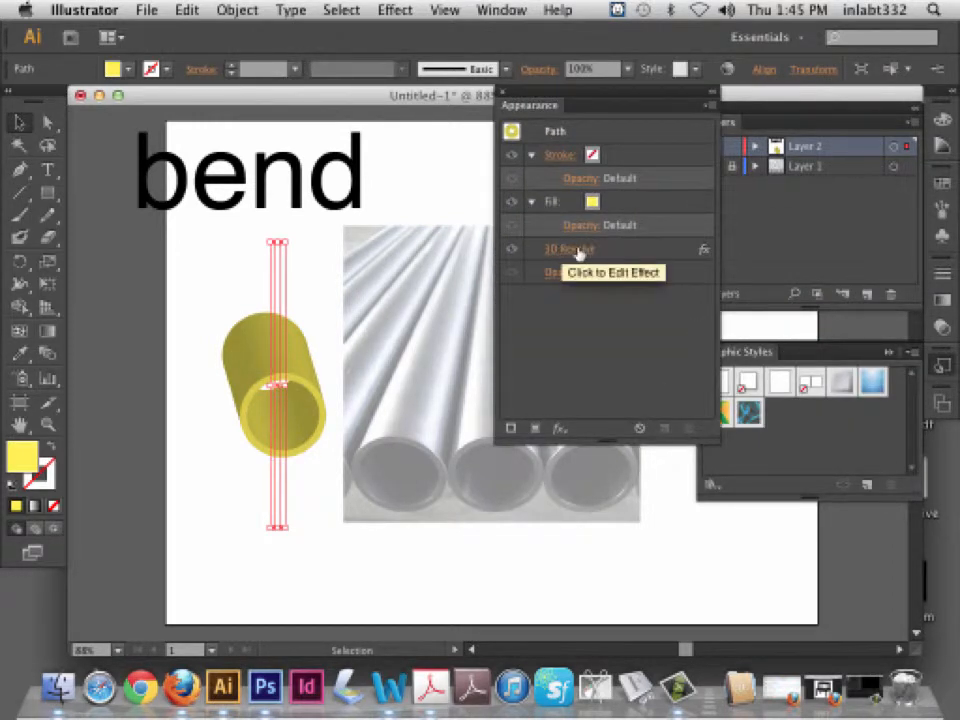
left_click_drag(728, 119, 941, 216)
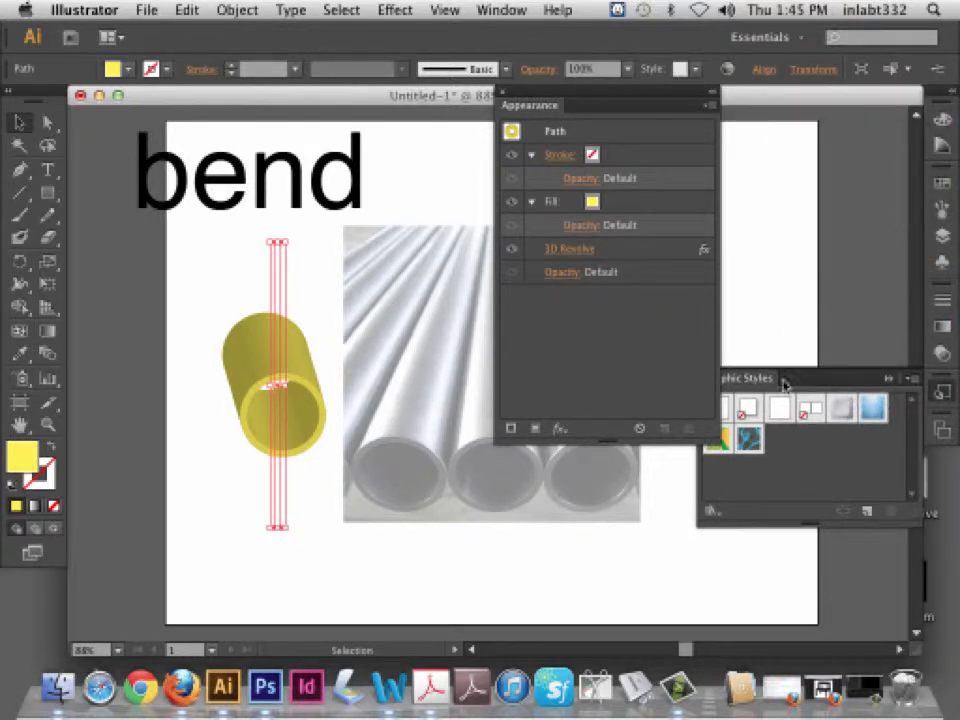
left_click(889, 380)
left_click_drag(577, 88, 761, 96)
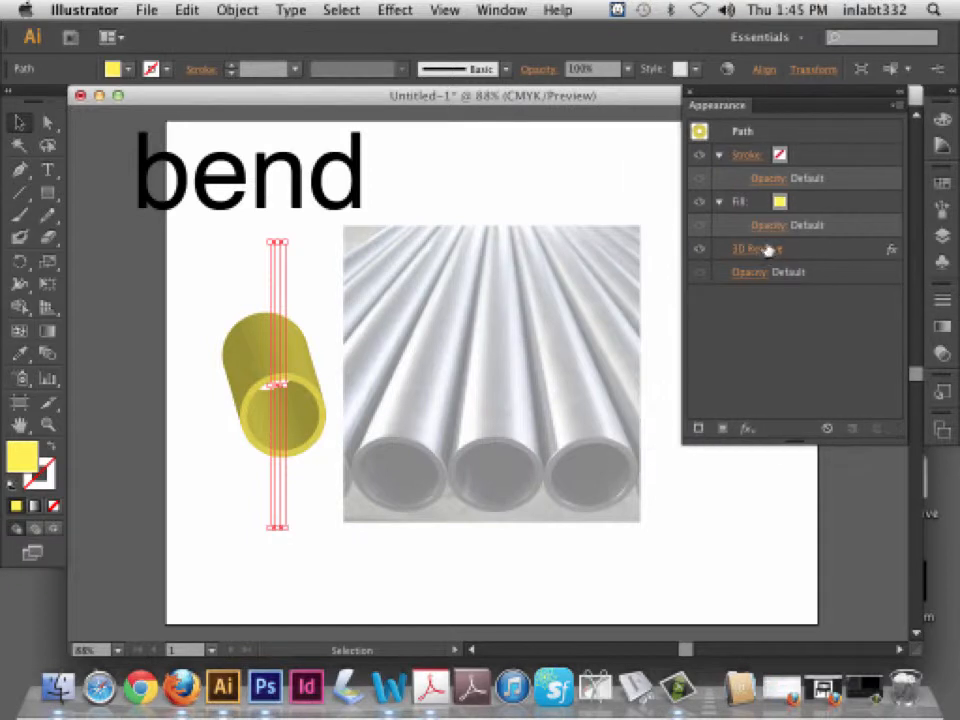
Reopen the pipe's existing 3D Revolve effect with preview on and set its rotation to 78°, 0°, 0°
left_click(763, 251)
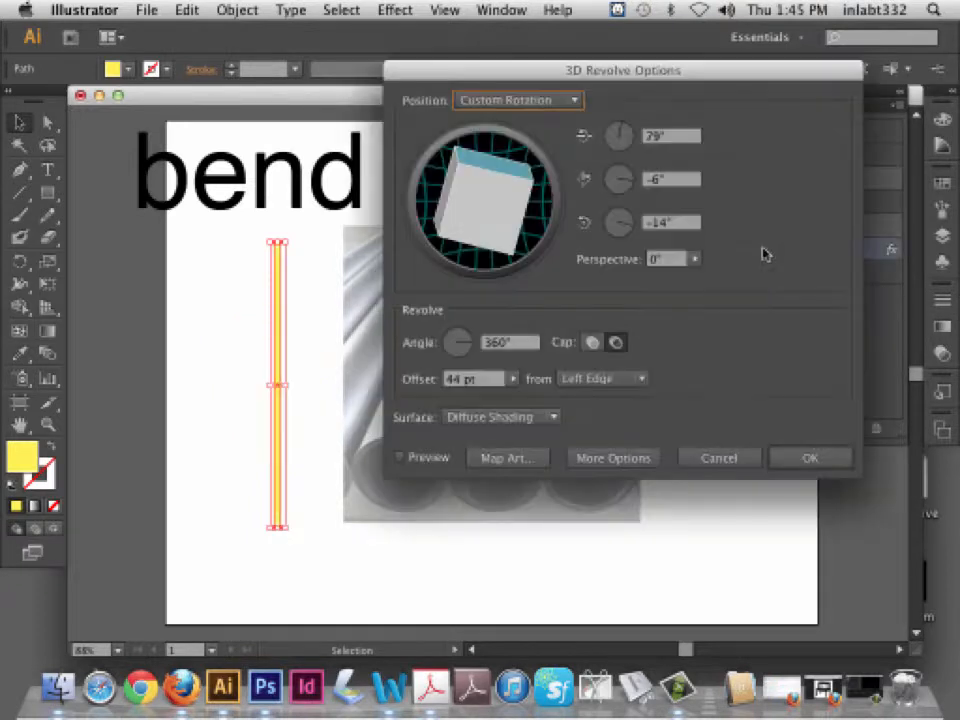
left_click(400, 457)
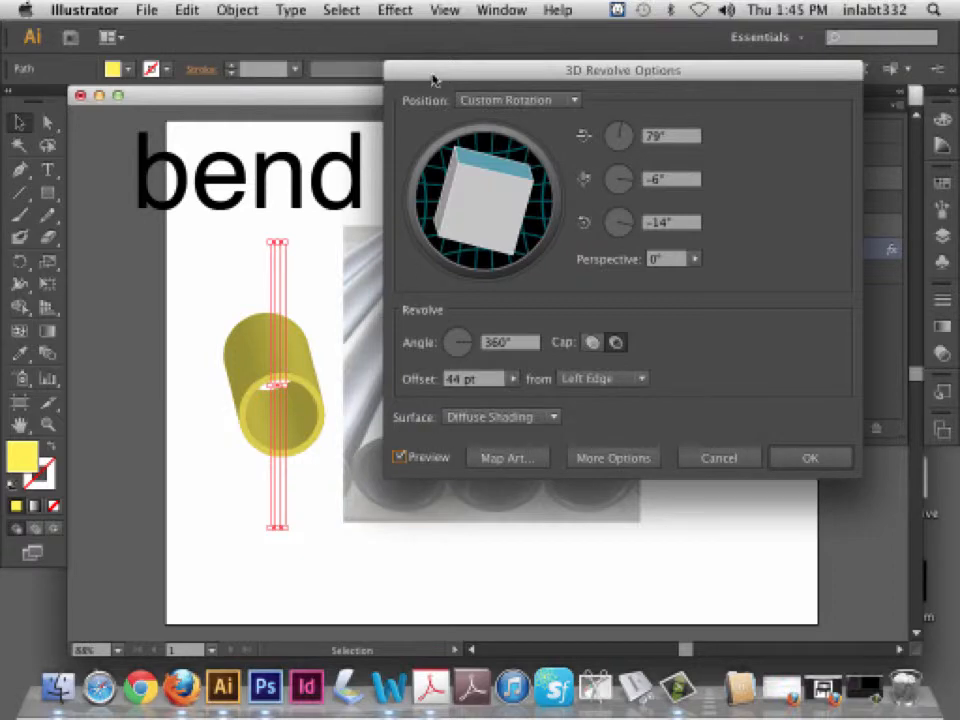
left_click_drag(435, 79, 635, 86)
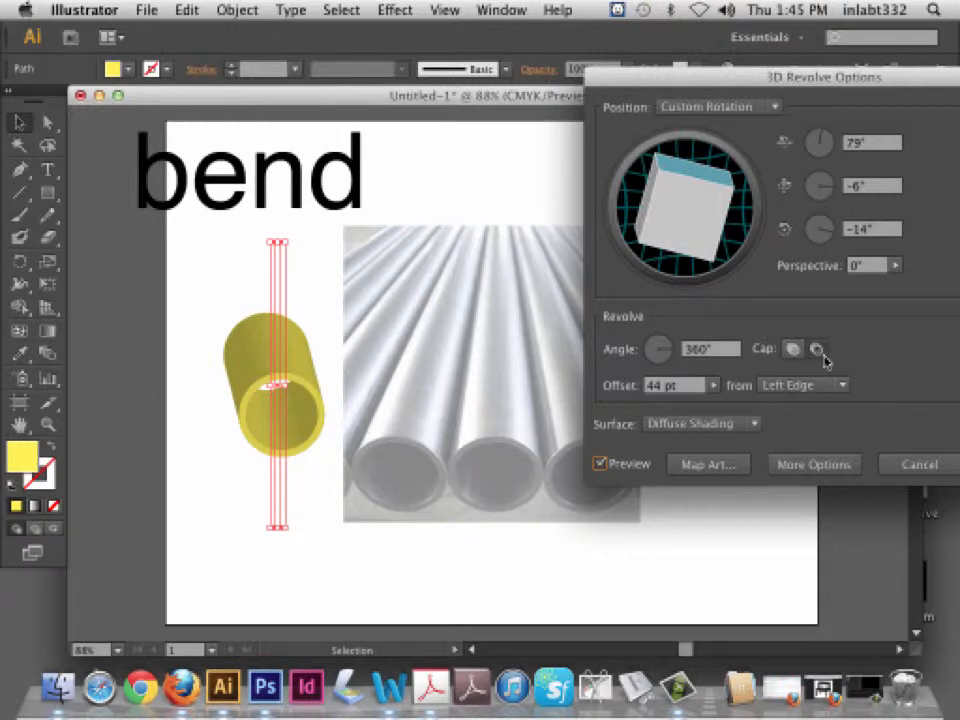
left_click_drag(671, 167, 677, 165)
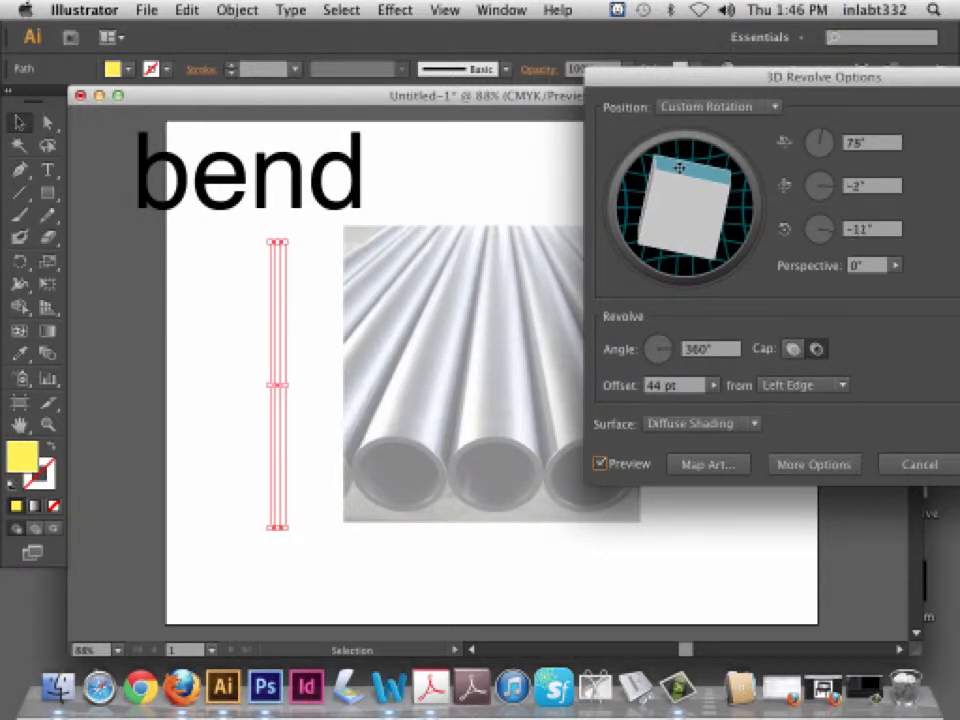
left_click(843, 186)
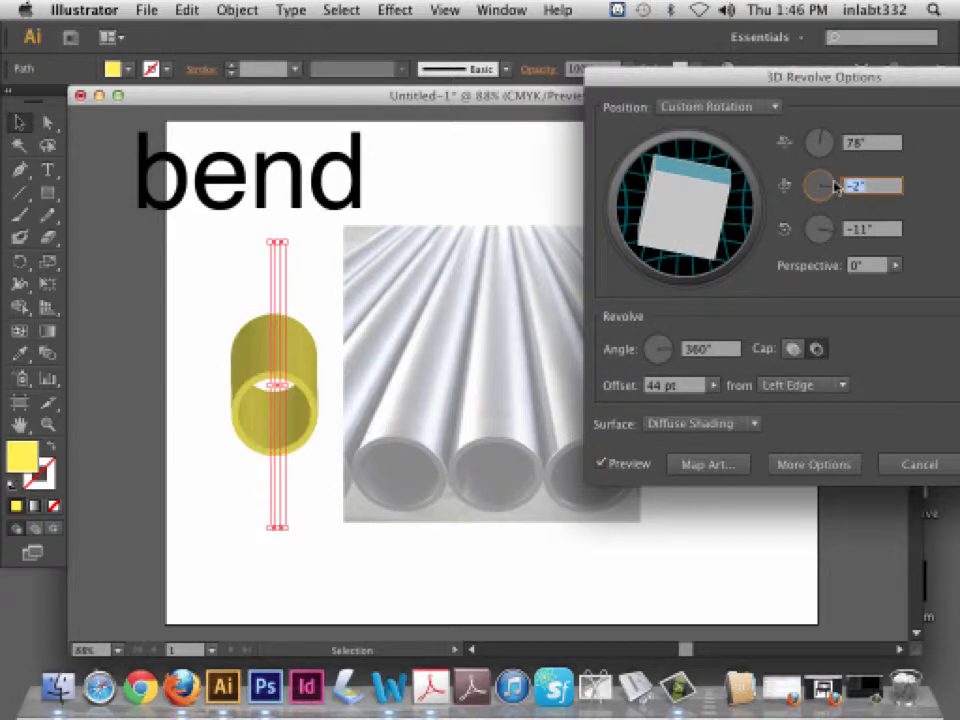
type("0")
key("Tab")
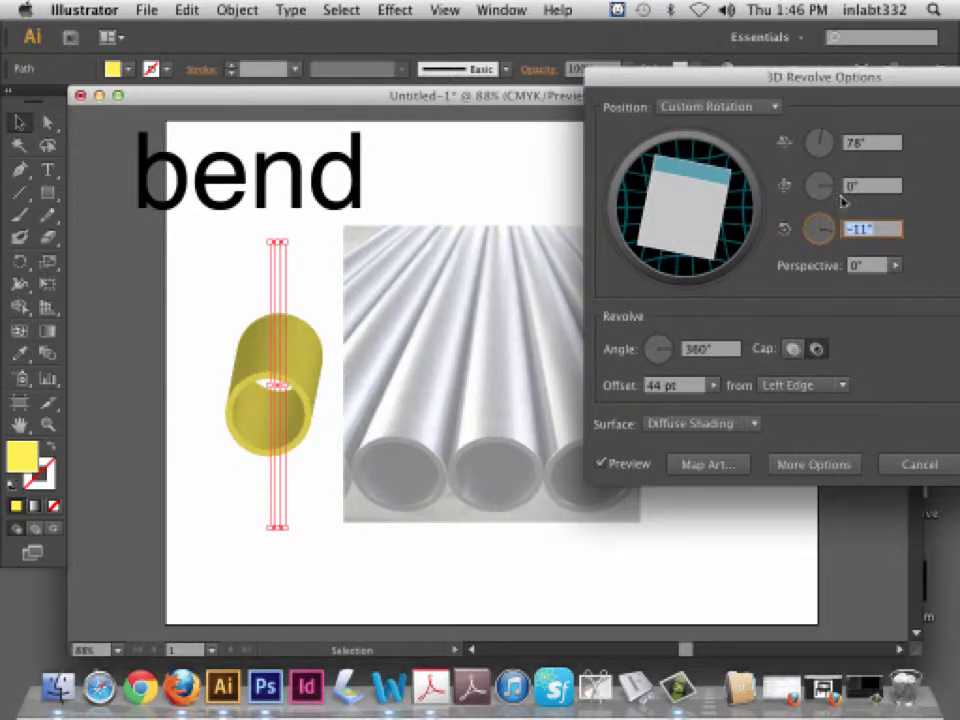
type("0")
key("Tab")
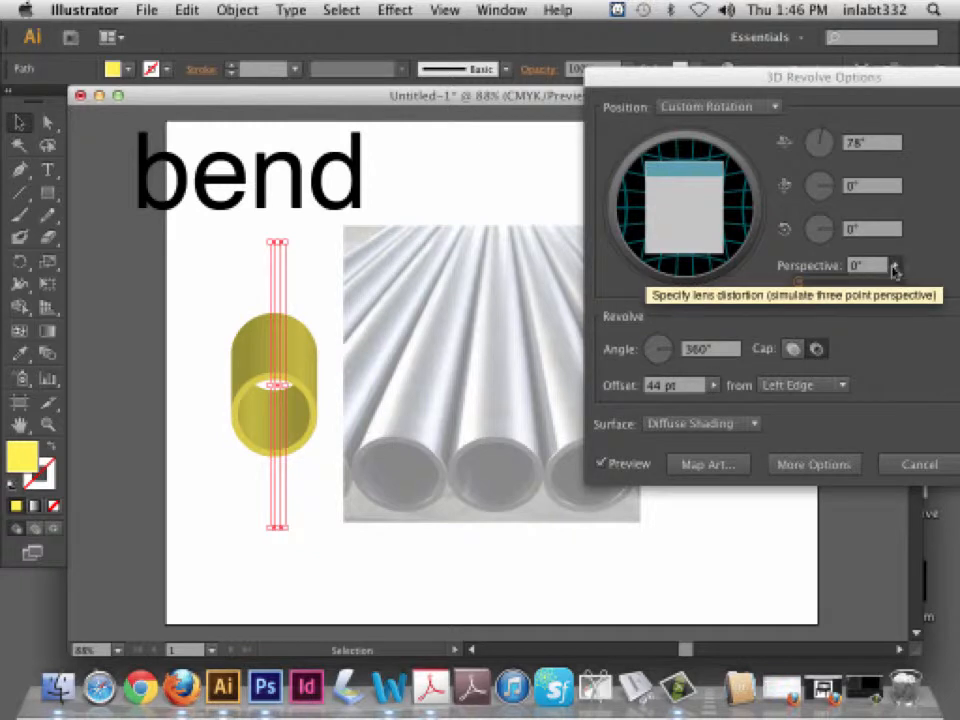
Give the revolved pipe a perspective of 41°, apply the effect and deselect the pipe
left_click_drag(797, 284, 822, 287)
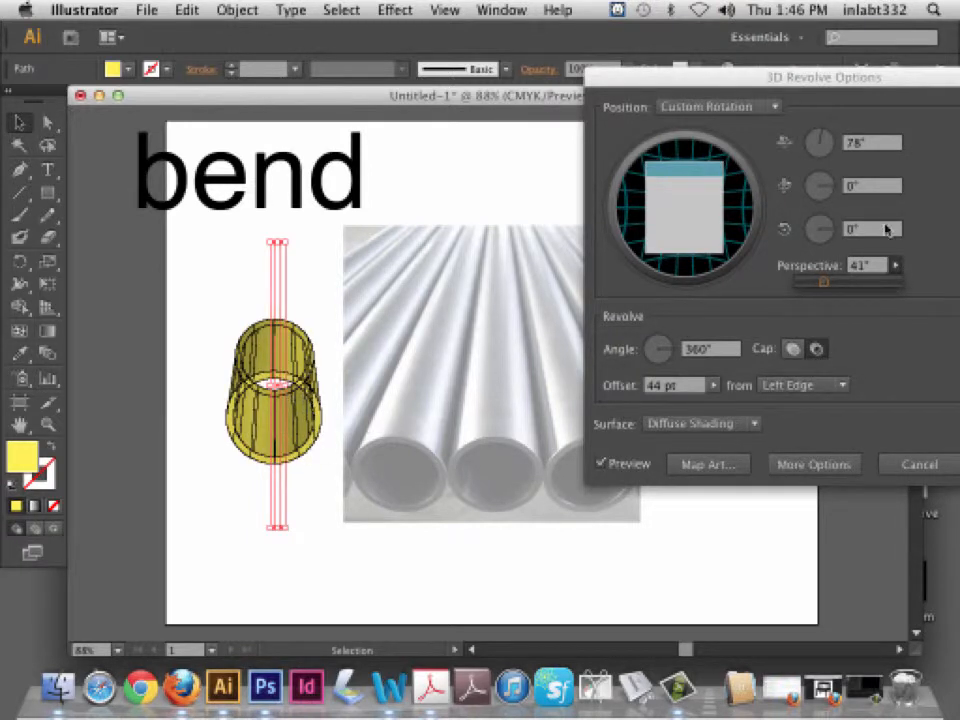
left_click(870, 267)
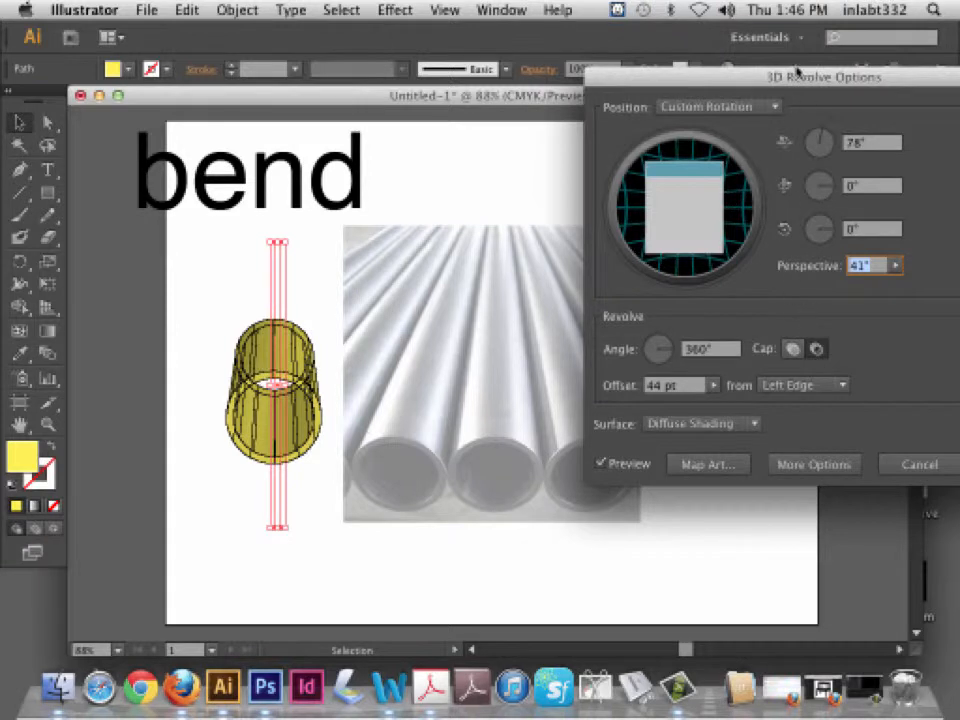
left_click_drag(653, 78, 547, 79)
left_click(902, 465)
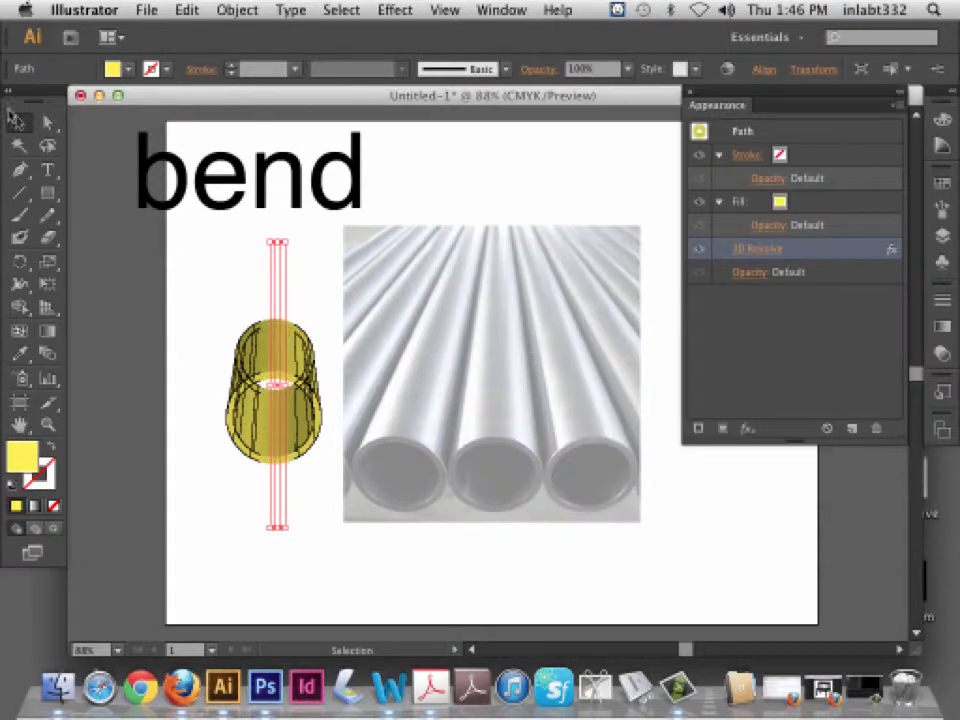
left_click(311, 289)
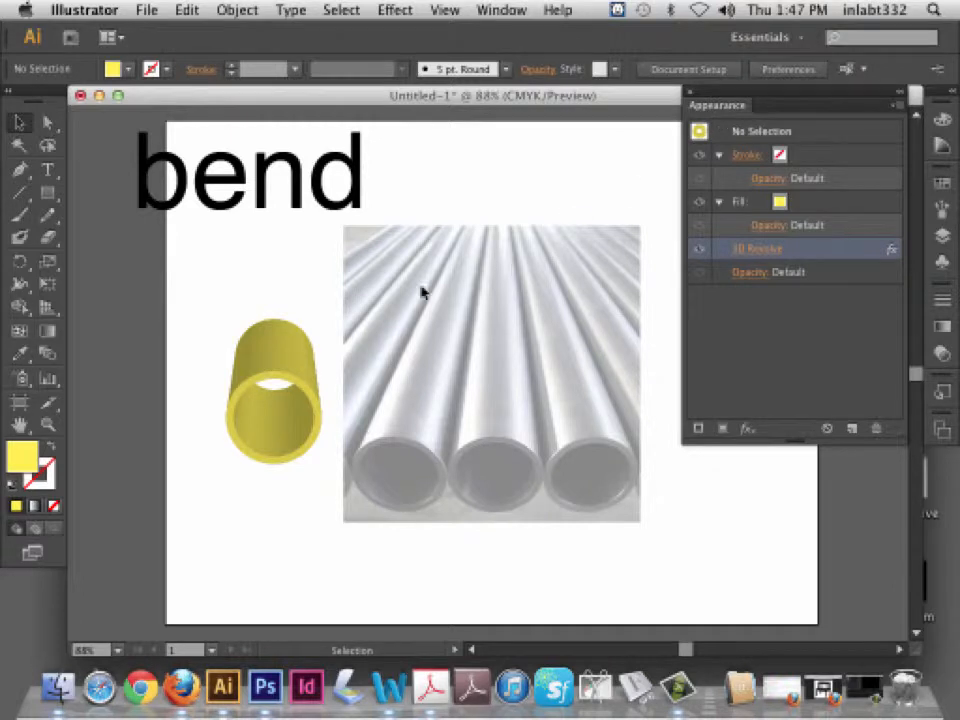
Save the "bend" lettering as a new symbol of type Graphic, keeping the name New Symbol
left_click(240, 195)
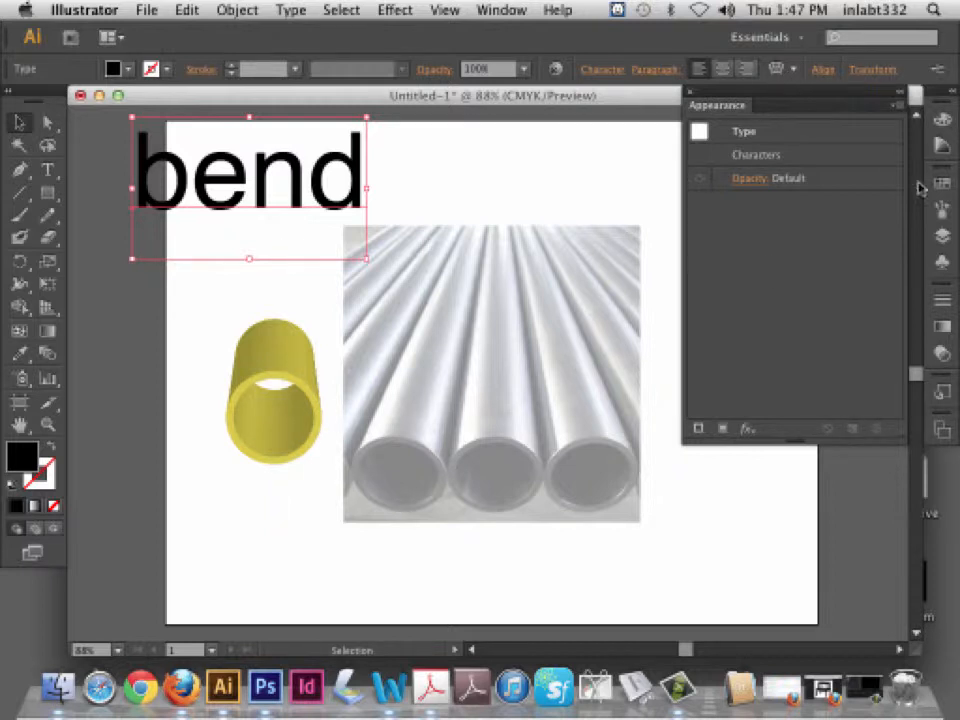
left_click(942, 264)
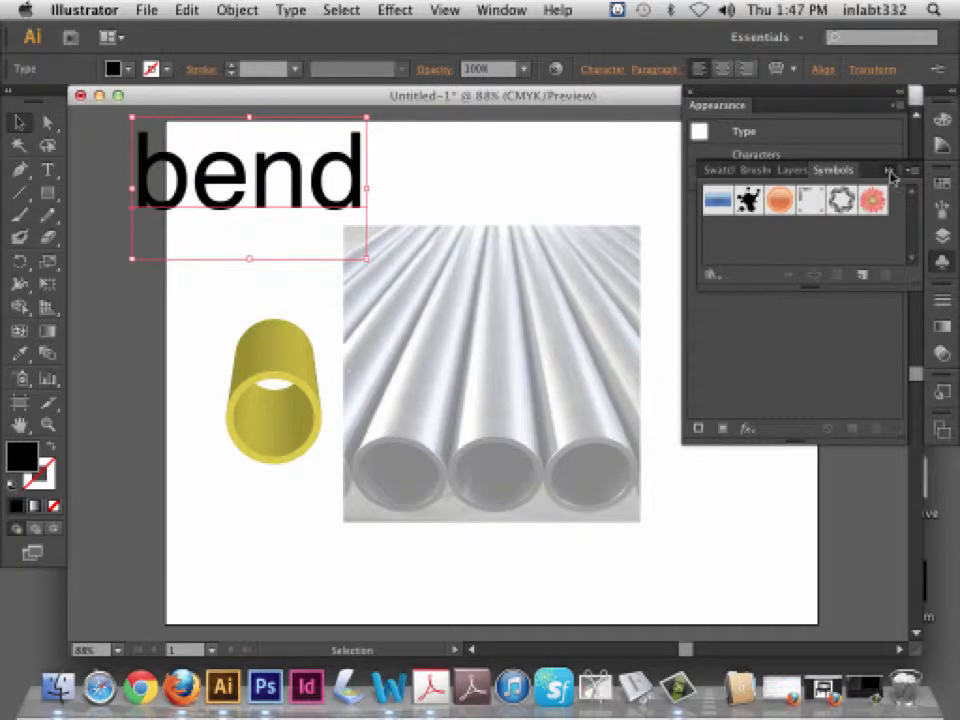
left_click(944, 264)
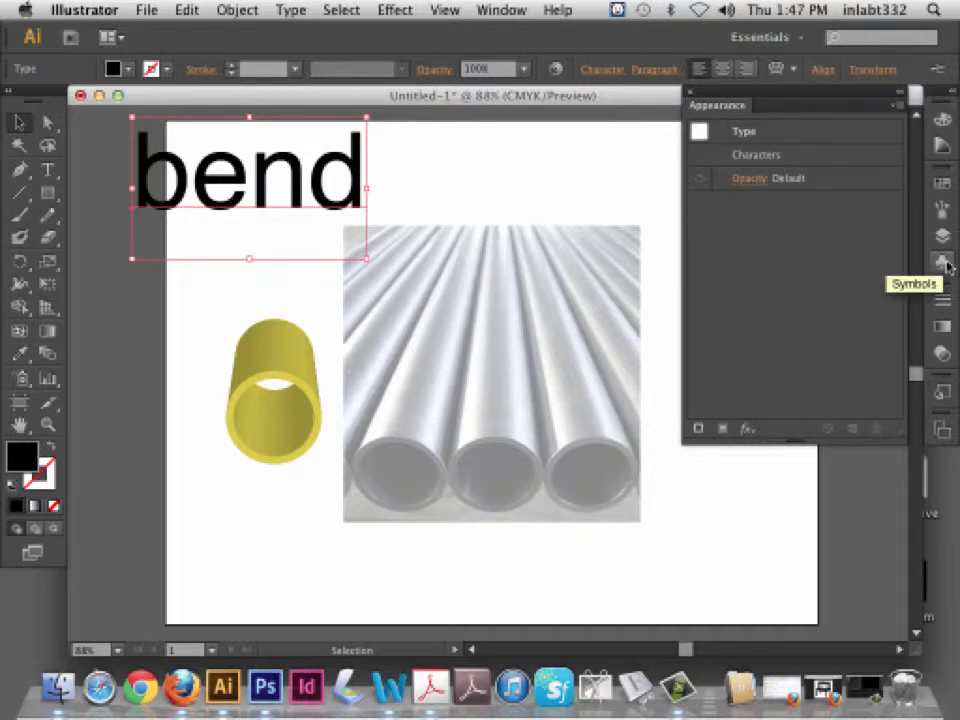
left_click(944, 264)
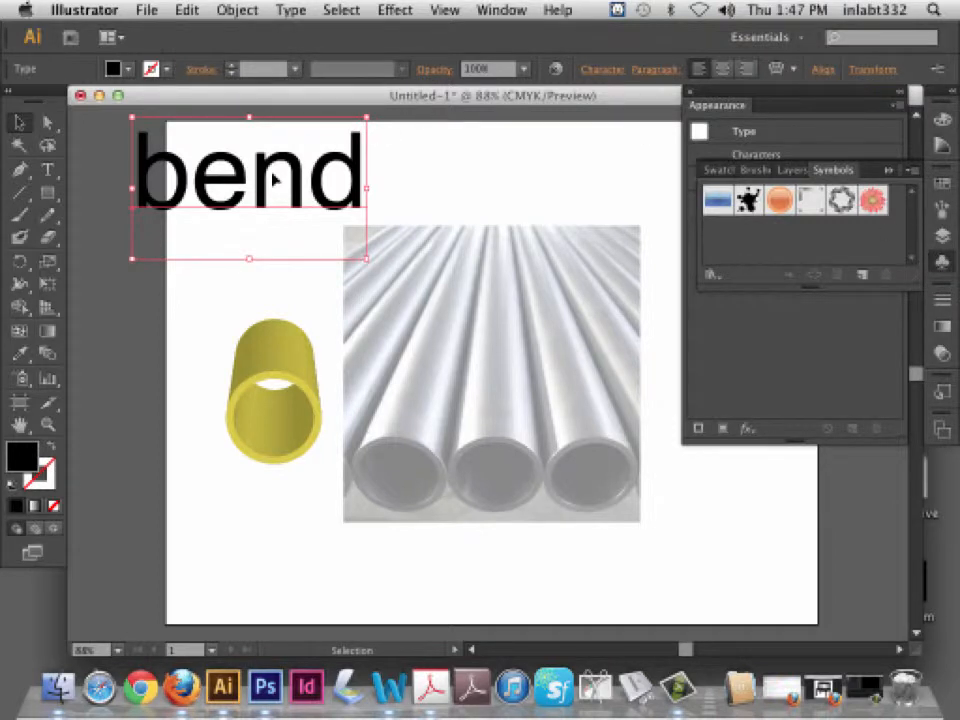
left_click_drag(263, 172, 811, 247)
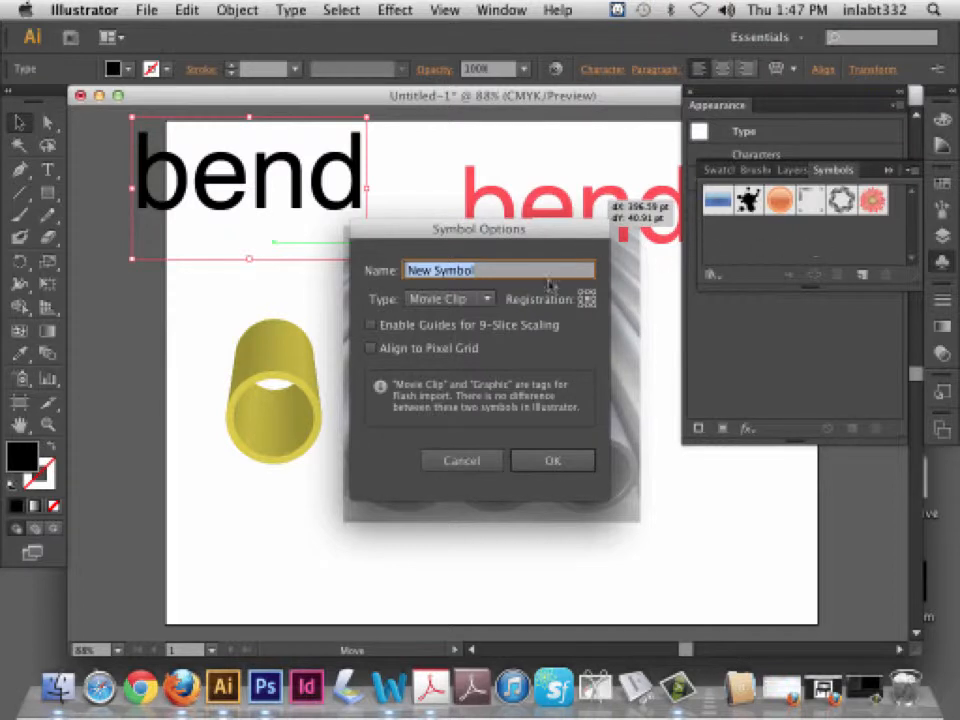
left_click(490, 300)
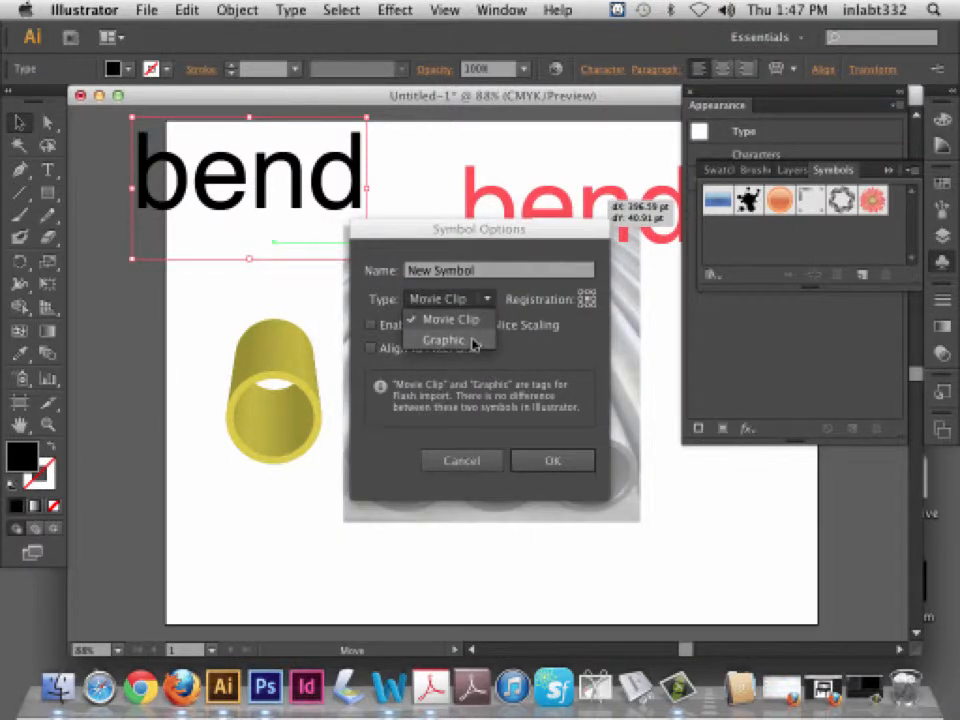
left_click(475, 341)
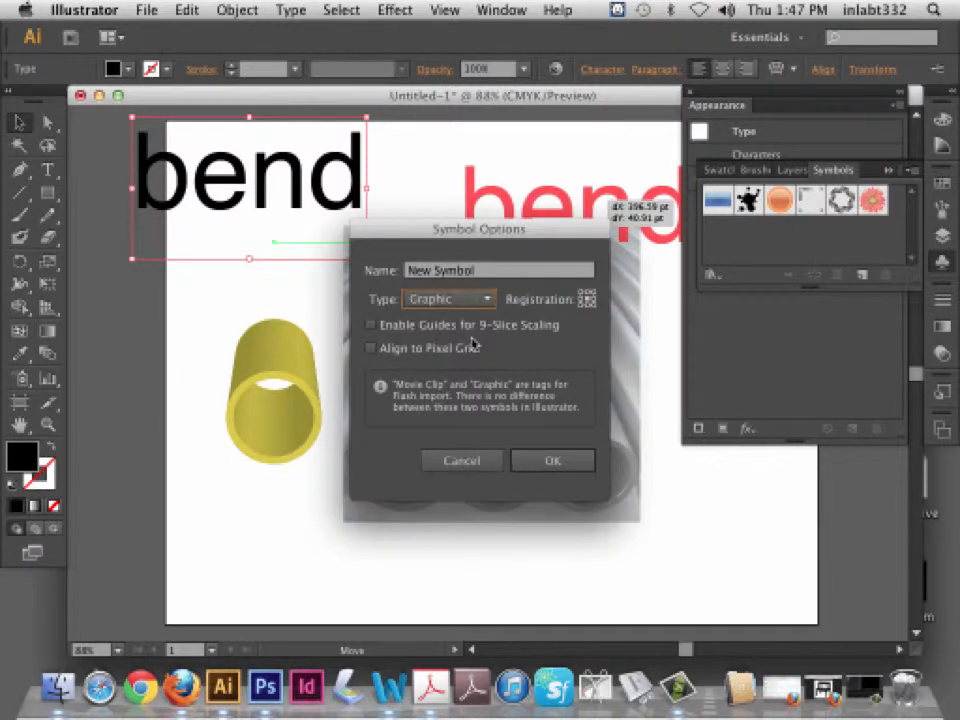
left_click(542, 466)
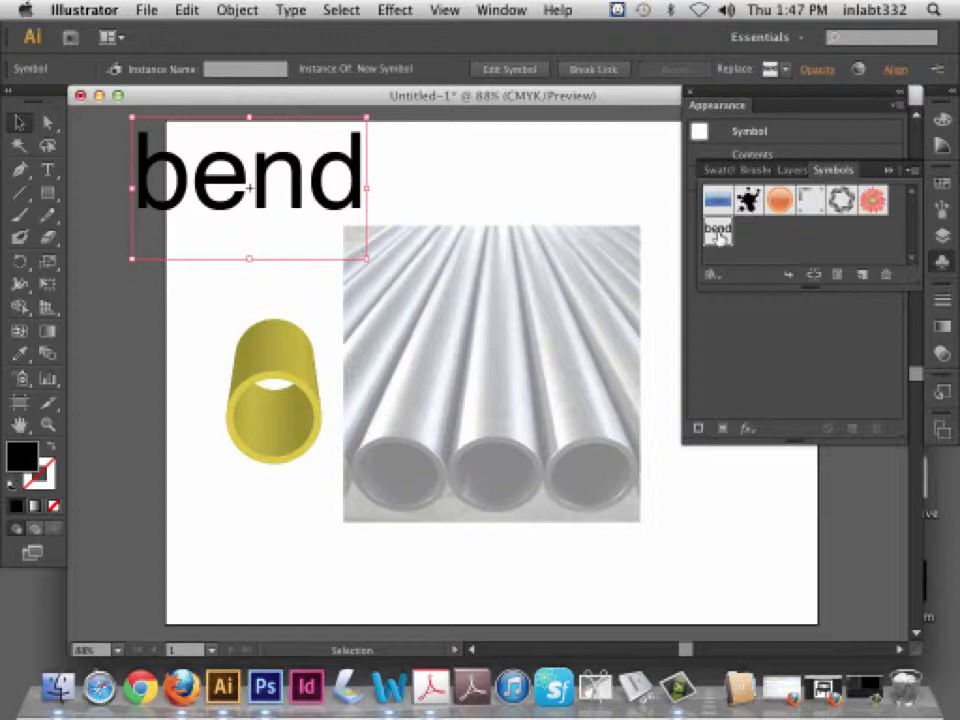
Move the "bend" lettering off the artboard's left side, select the yellow pipe and collapse the symbol library
left_click(369, 195)
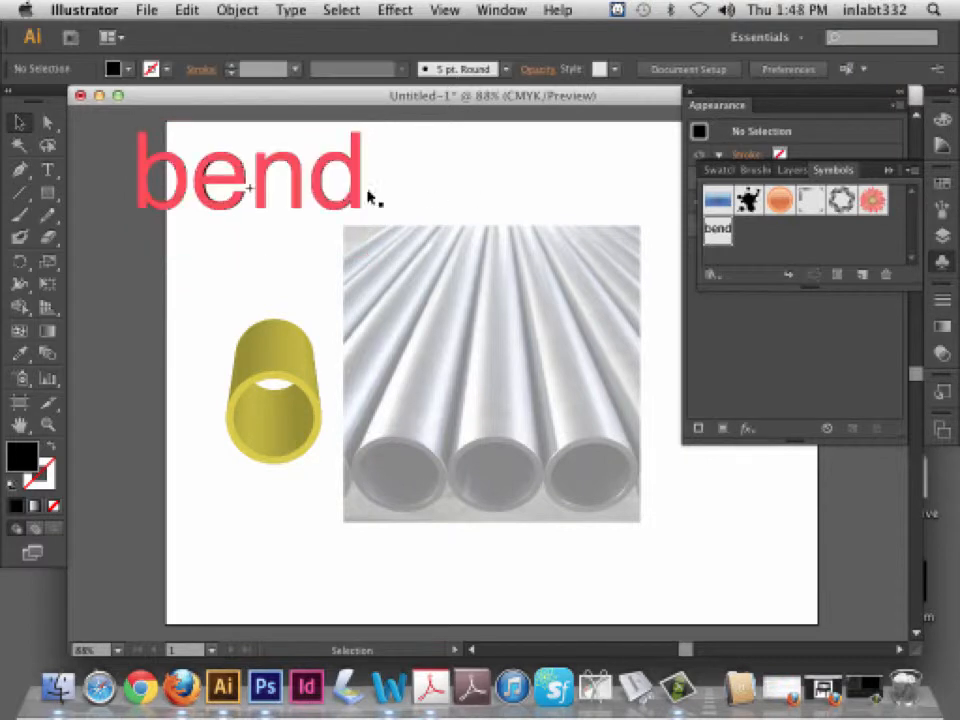
left_click_drag(362, 172, 124, 180)
left_click(439, 208)
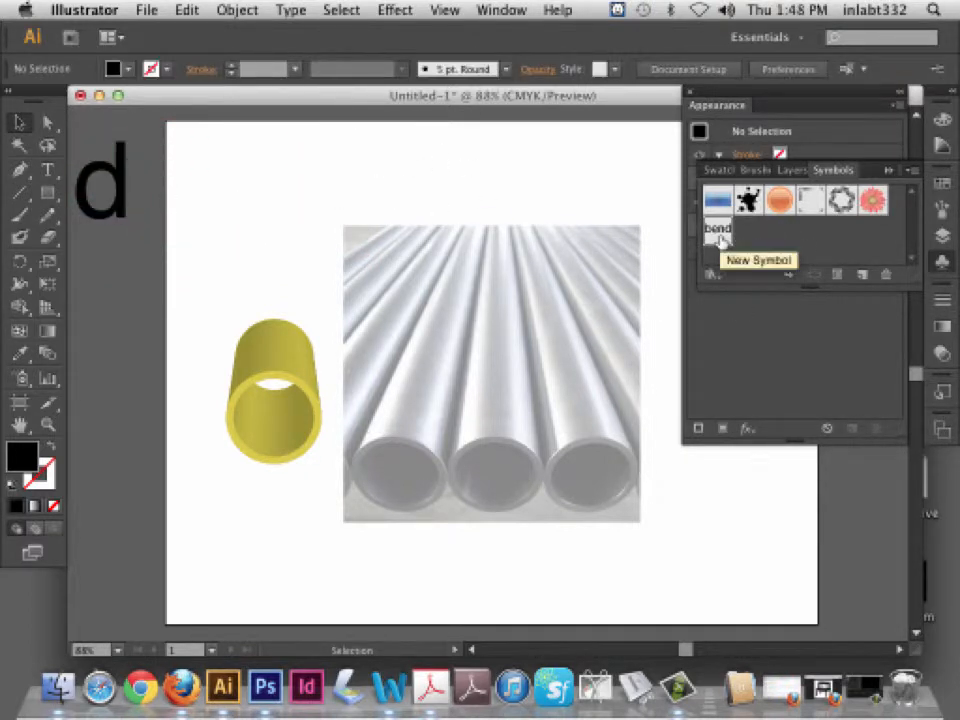
left_click_drag(124, 171, 105, 183)
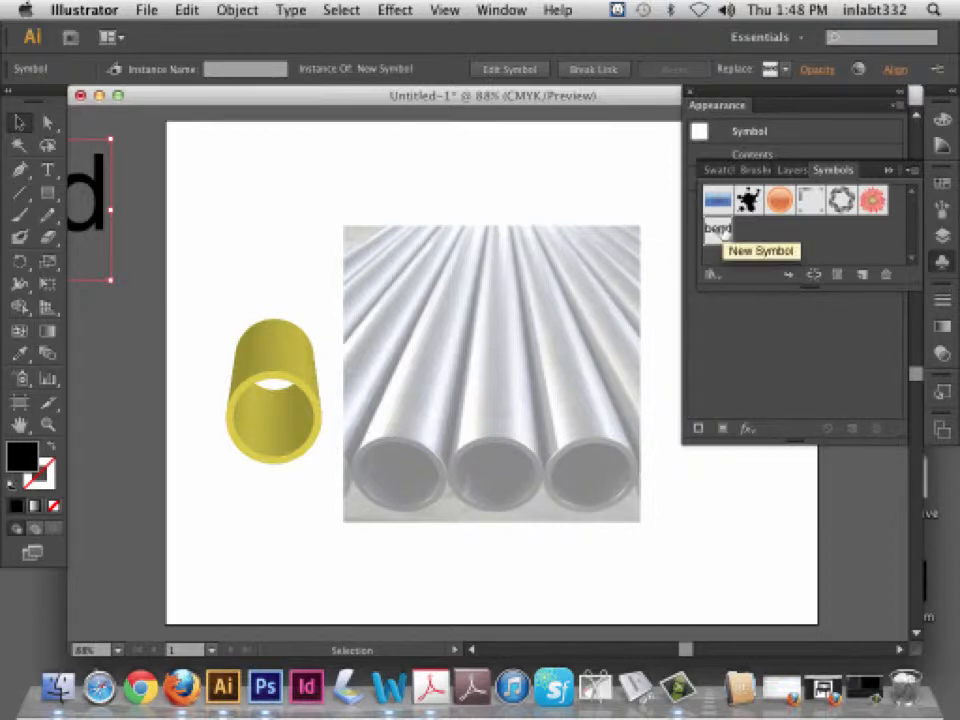
left_click_drag(718, 230, 281, 360)
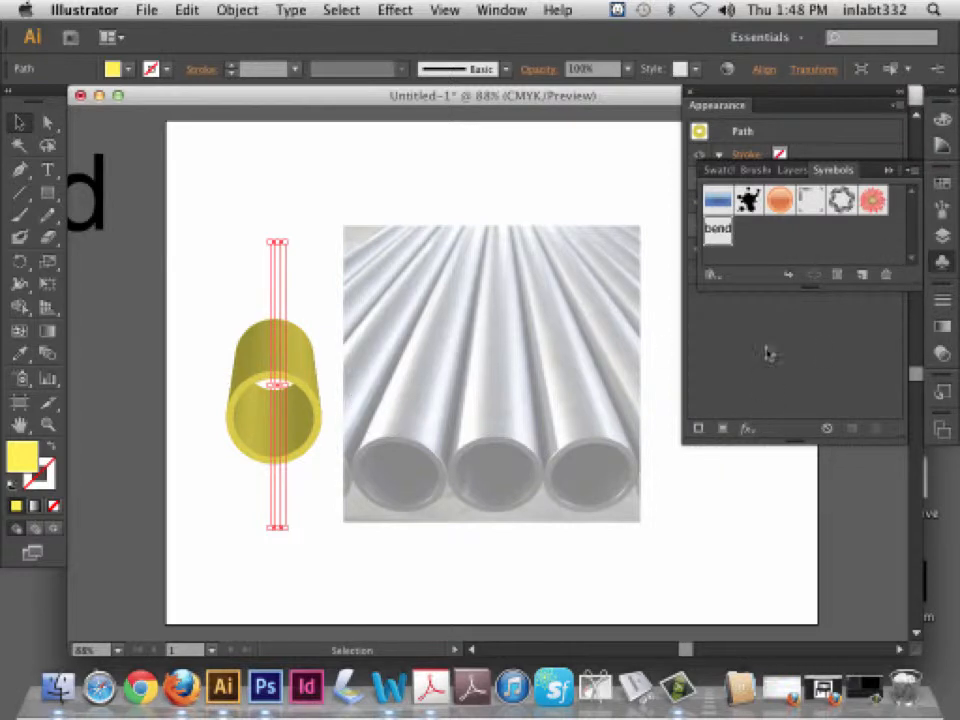
left_click(887, 172)
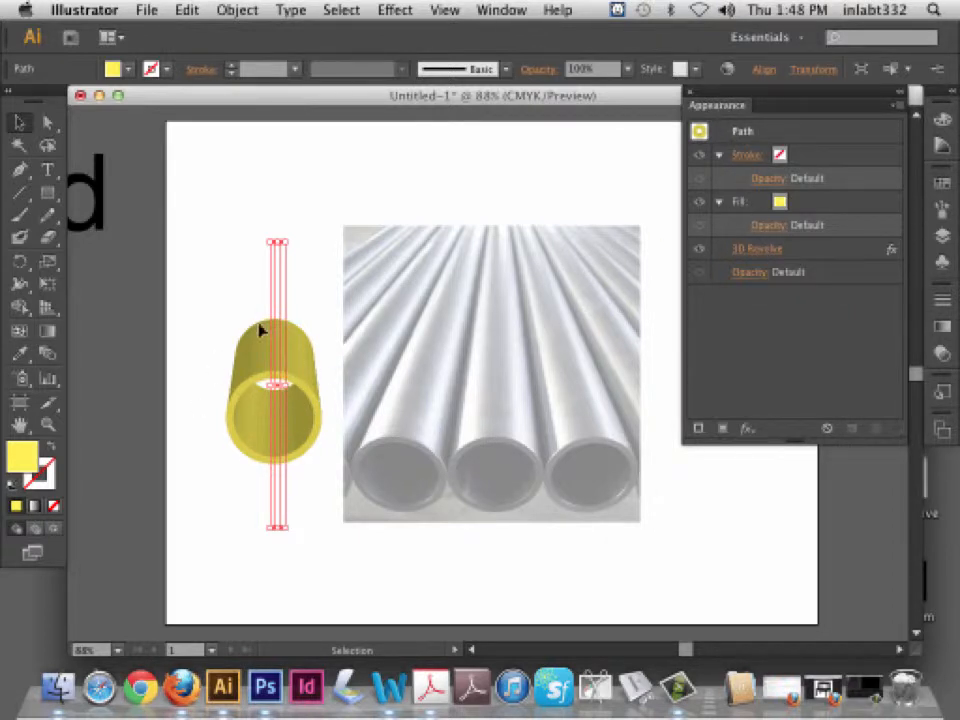
left_click(751, 250)
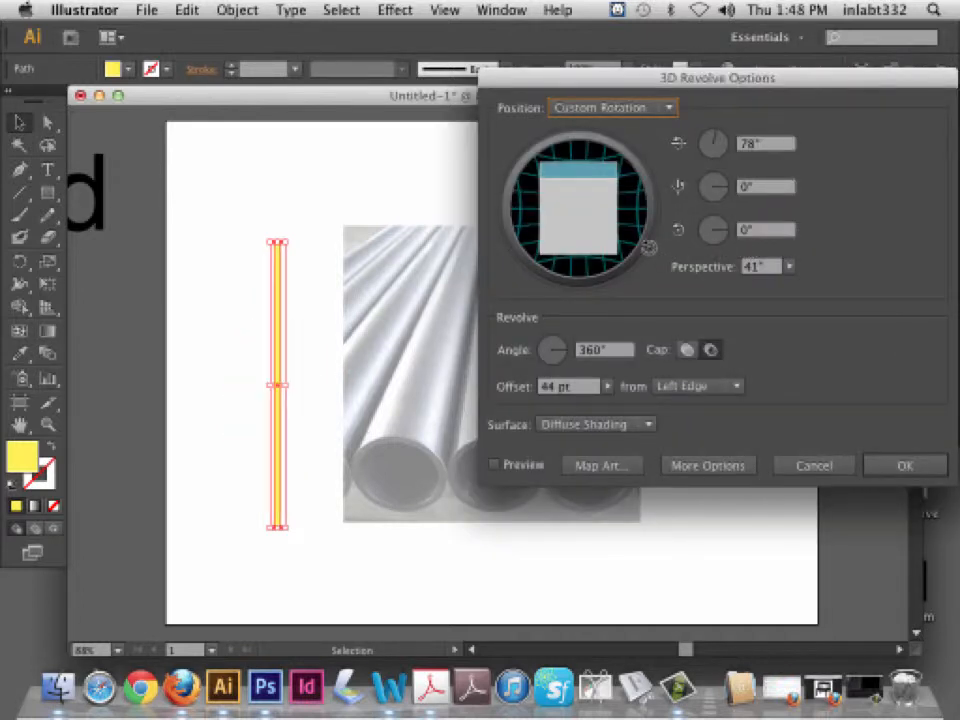
left_click(494, 464)
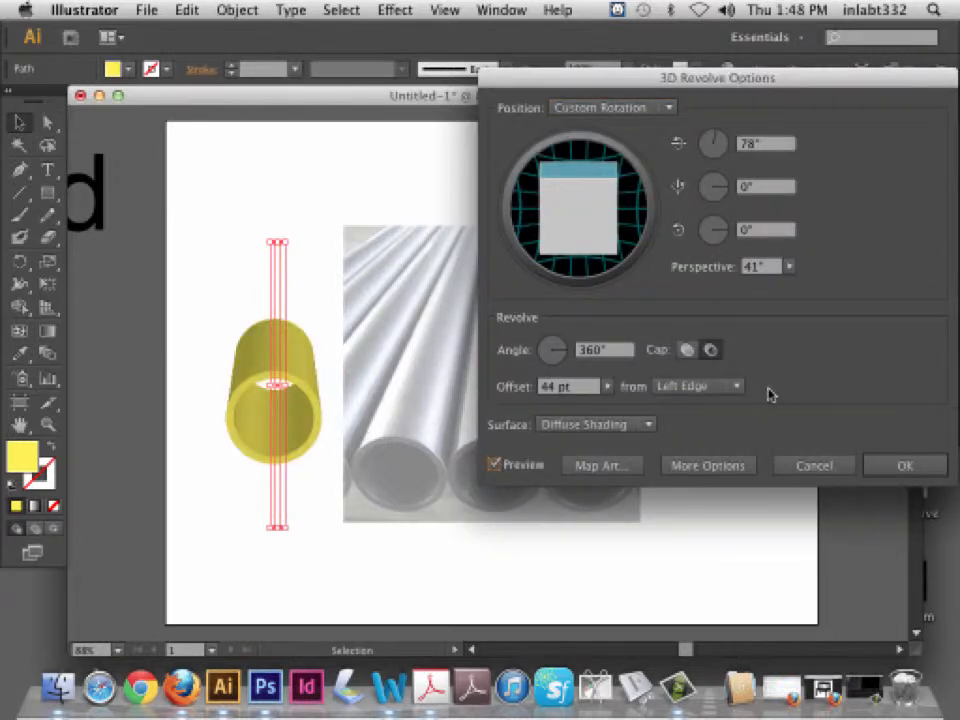
left_click(880, 465)
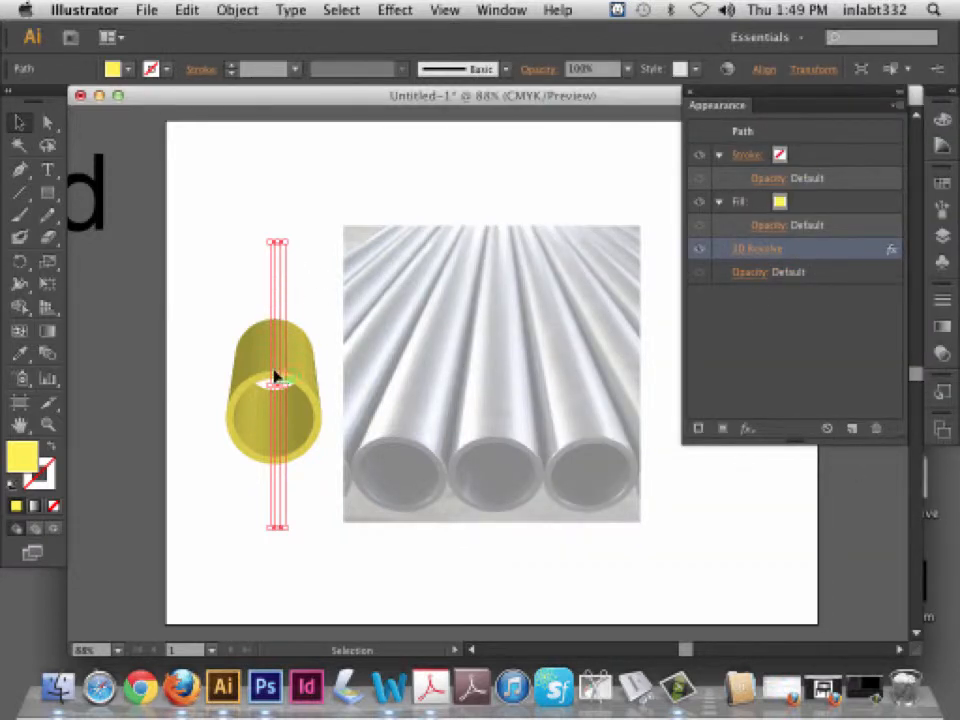
Reopen the pipe's 3D Revolve effect with preview on and open its Map Art settings, keeping the pipe in view
left_click(757, 248)
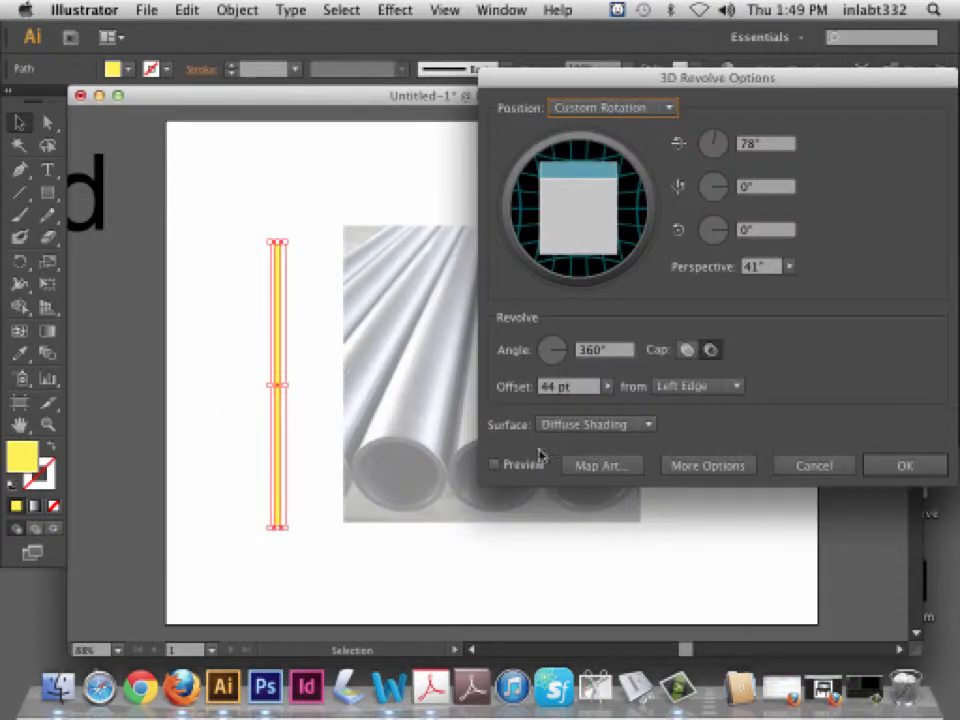
left_click(494, 464)
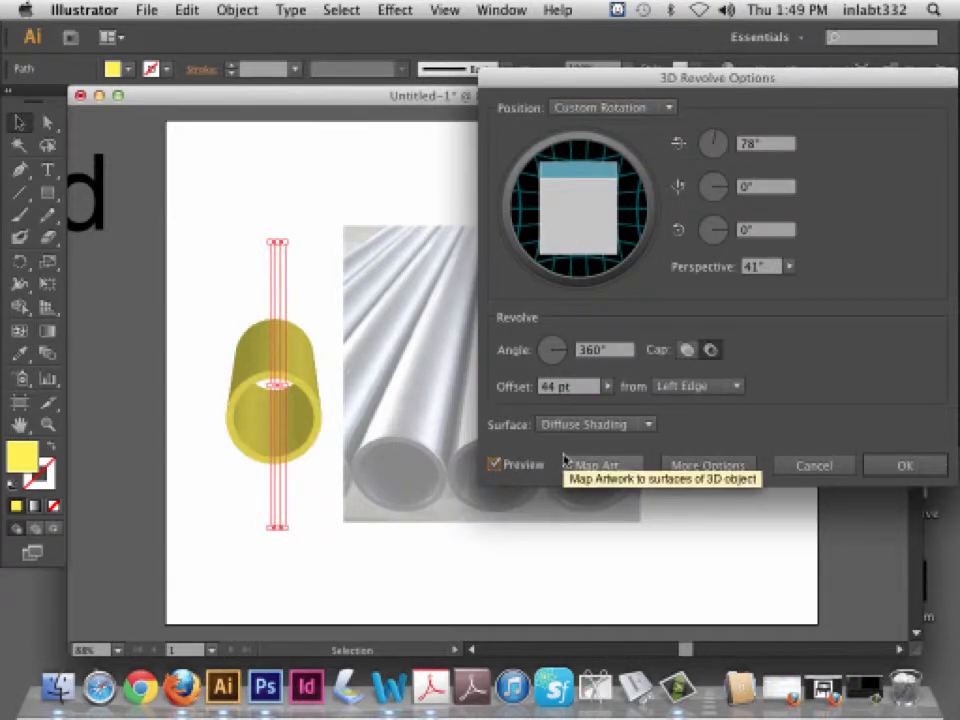
left_click_drag(811, 84, 755, 78)
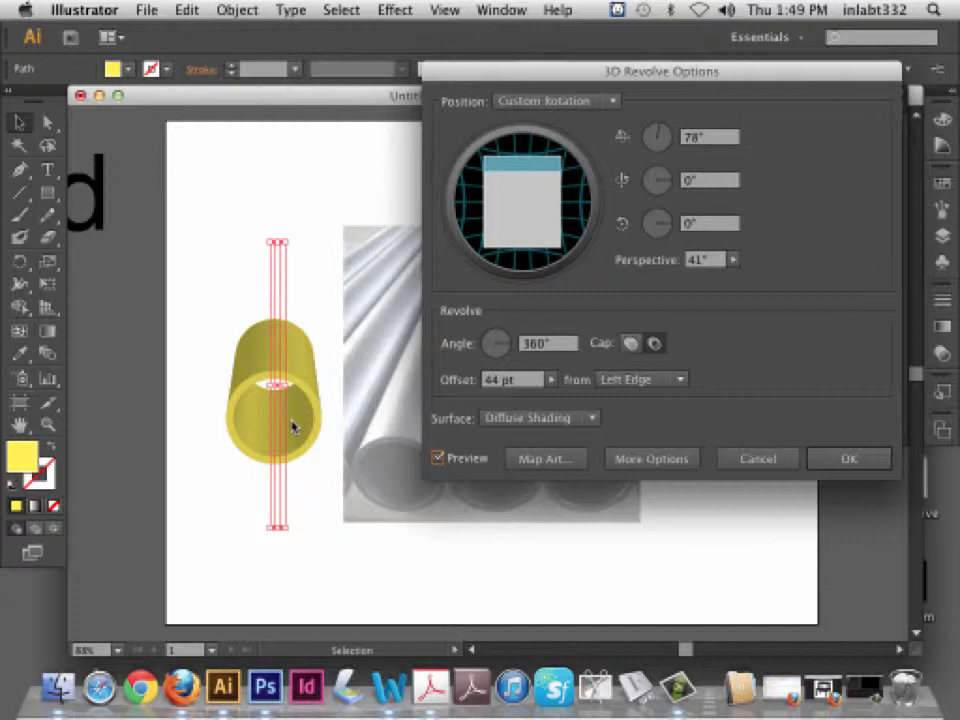
left_click(551, 460)
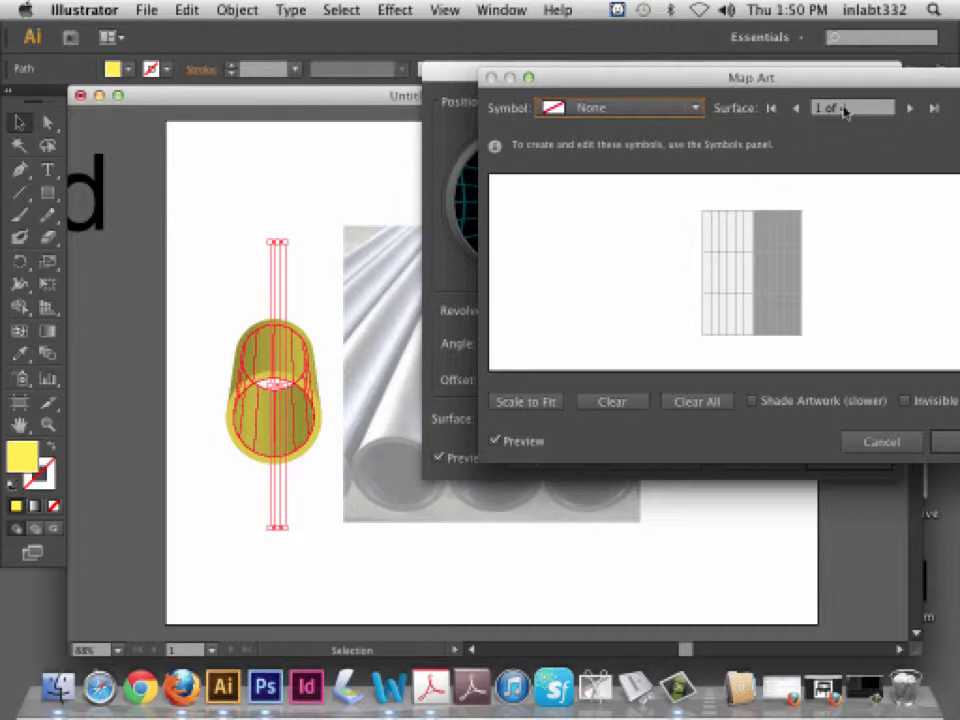
left_click_drag(840, 90, 697, 86)
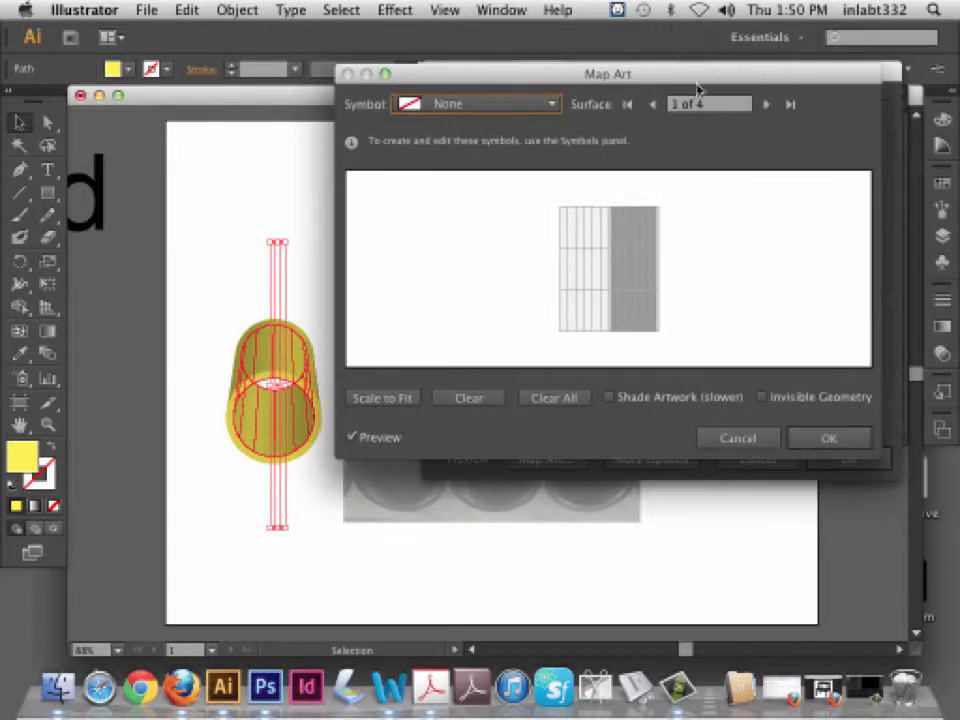
Look through the pipe's four mappable surfaces and compare which part of the pipe each one outlines
left_click(766, 104)
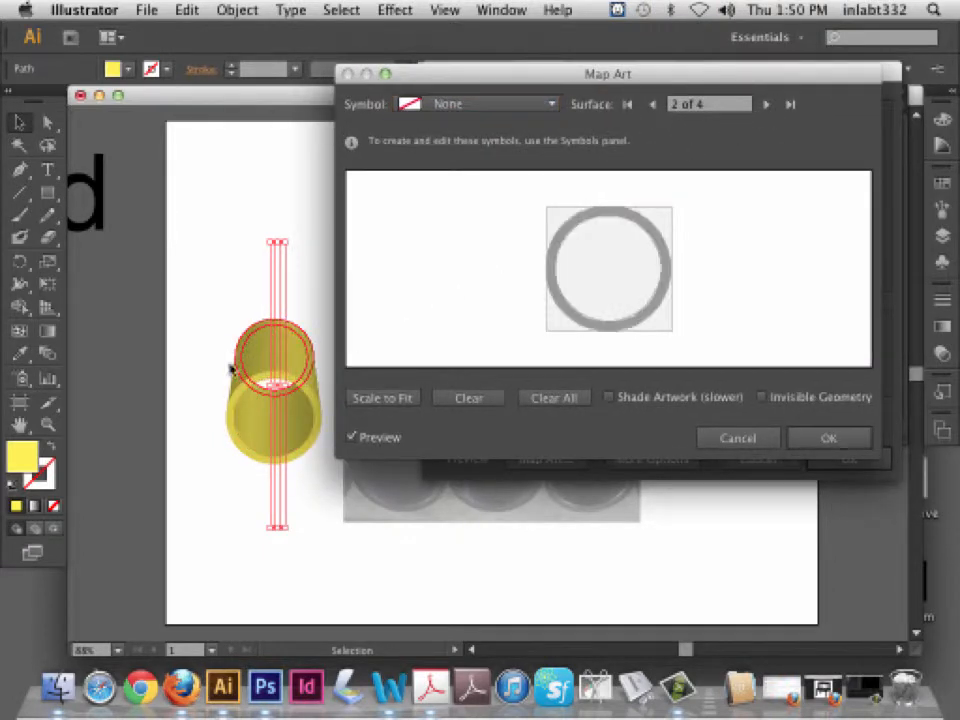
left_click(766, 104)
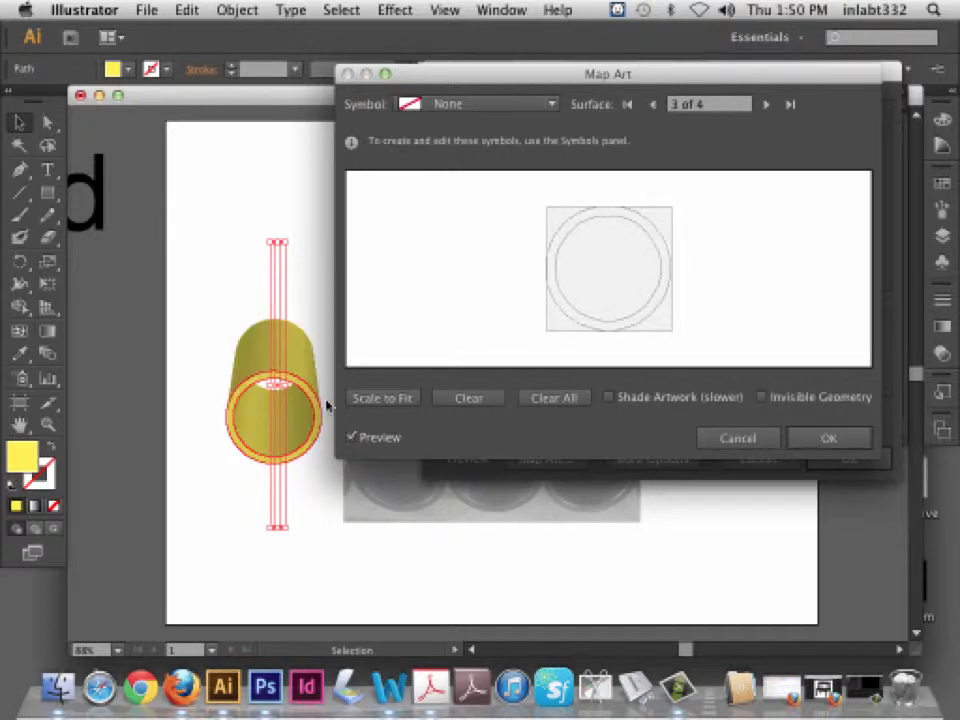
left_click(766, 104)
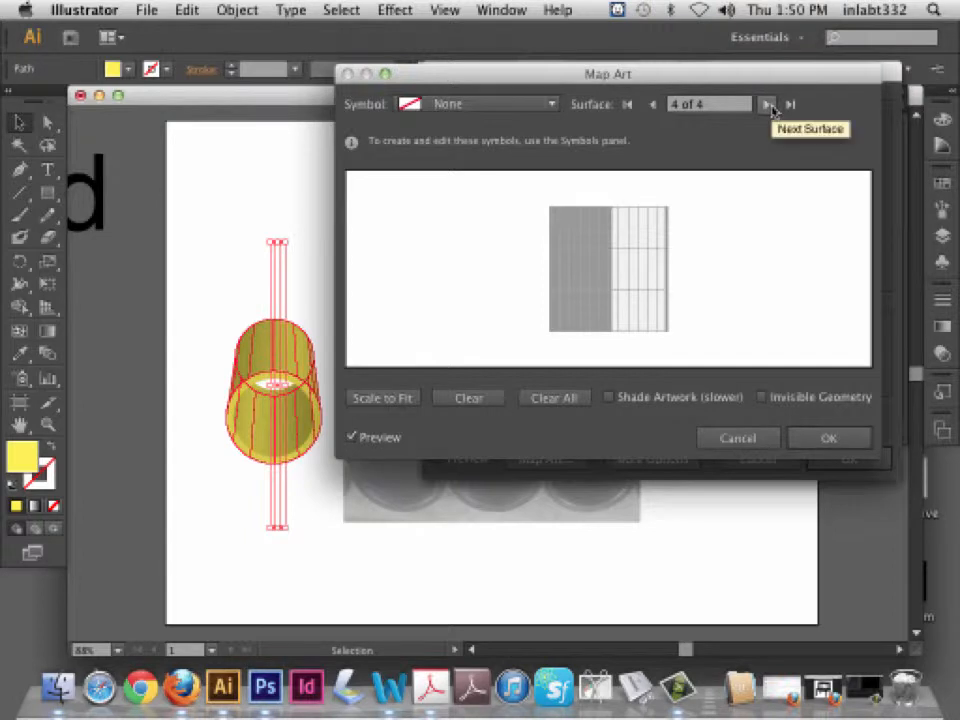
left_click(653, 104)
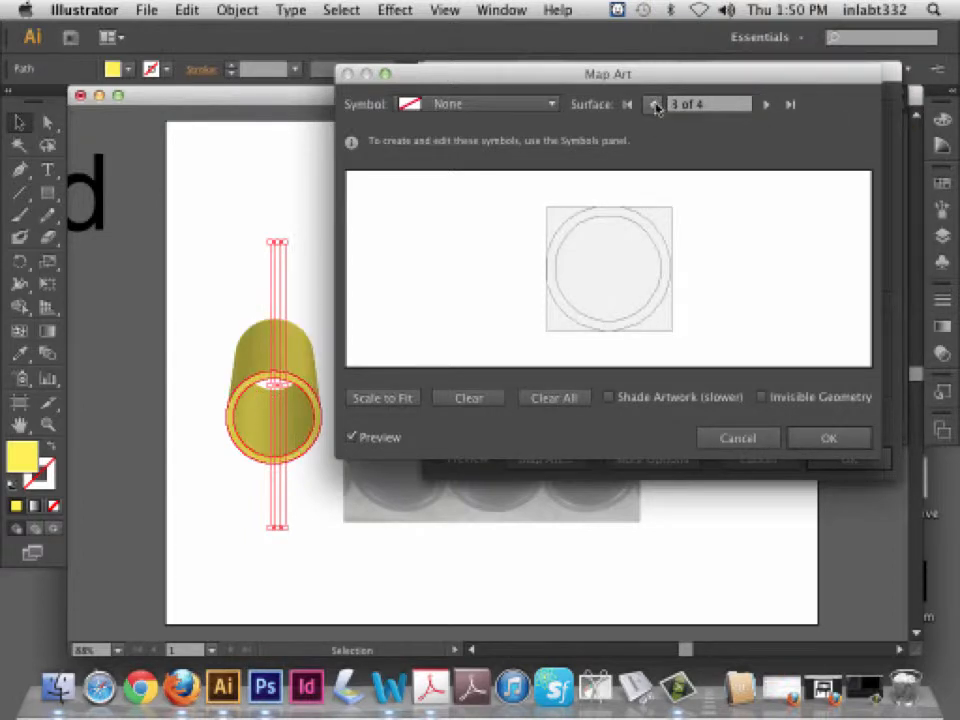
left_click(653, 104)
left_click(653, 104)
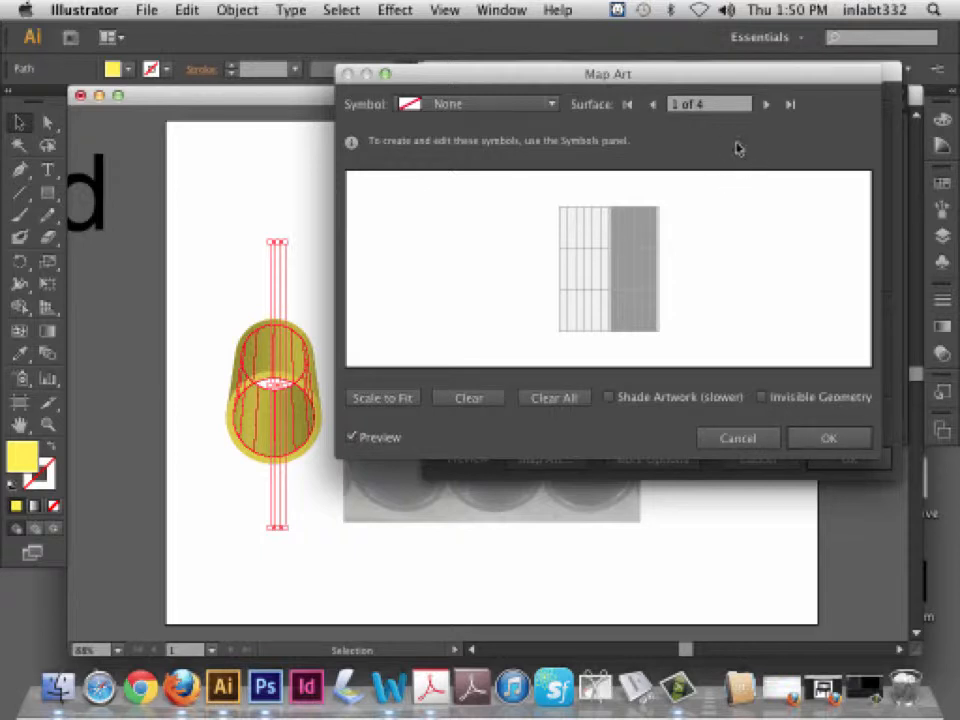
Map New Symbol, the "bend" lettering, onto the pipe's outer surface, 4 of 4
left_click(767, 104)
left_click(767, 104)
left_click(767, 104)
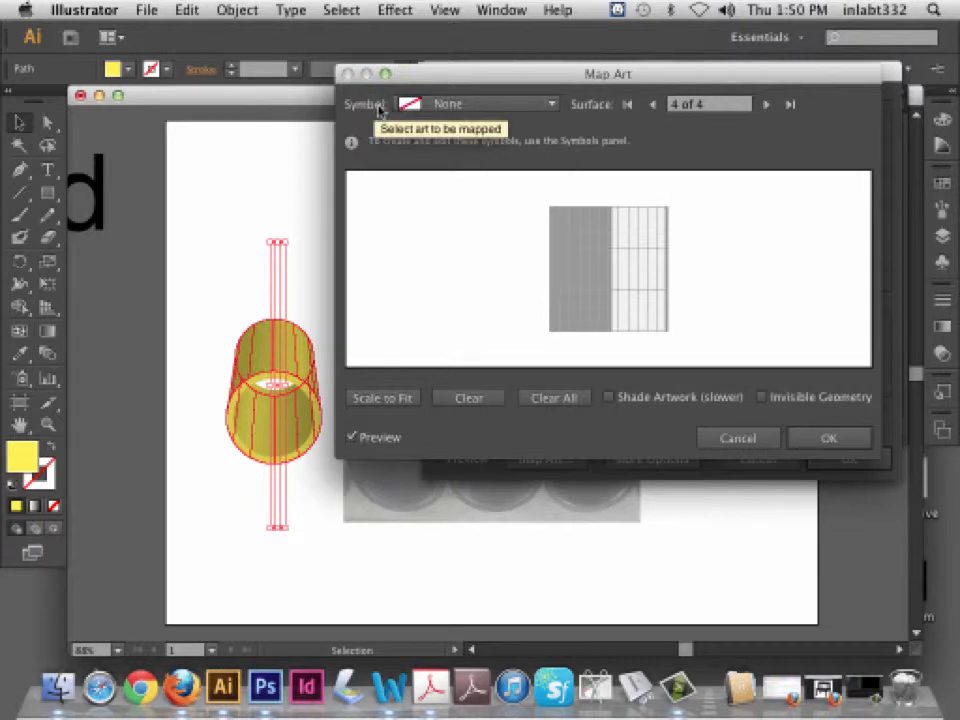
left_click(466, 104)
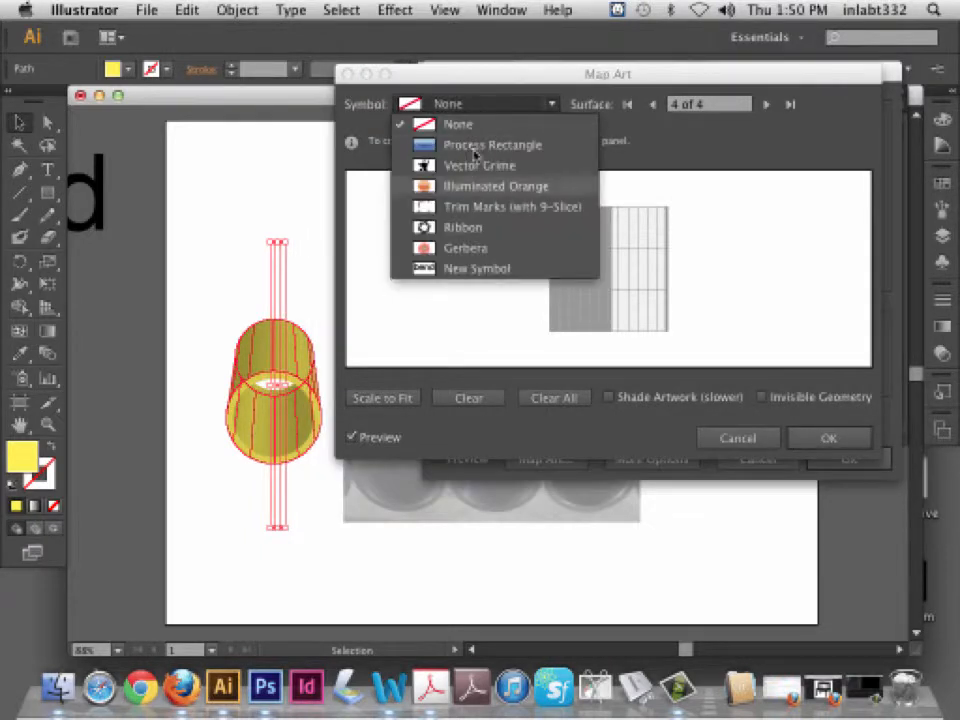
left_click(474, 270)
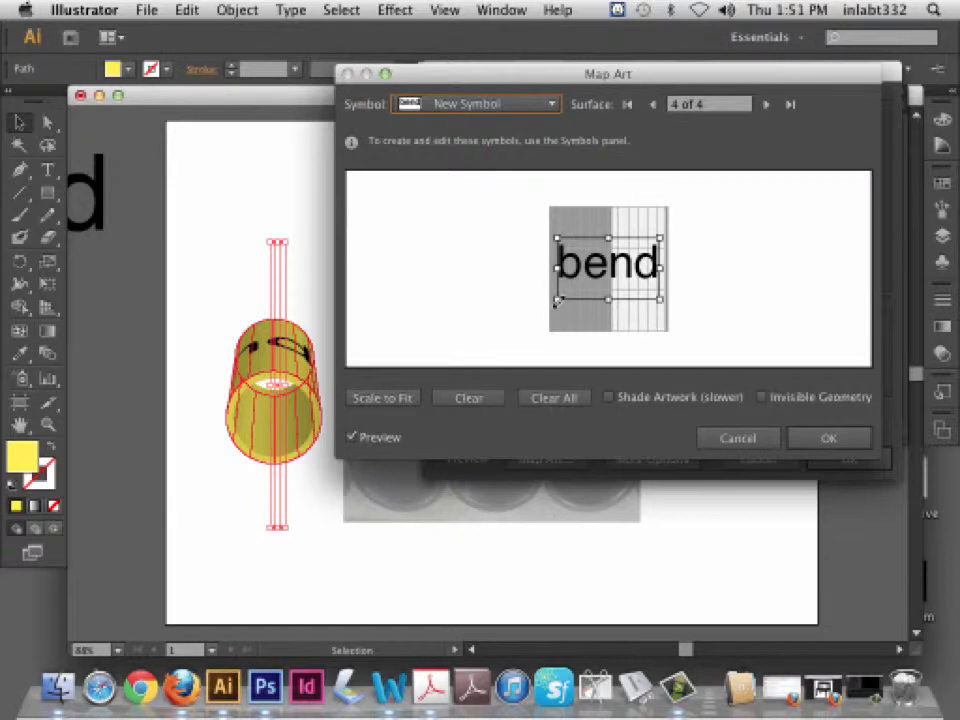
Narrow and stretch the "bend" artwork to fit the surface's light visible area, move it near the pipe's front edge and accept the mapping
left_click_drag(557, 302, 638, 233)
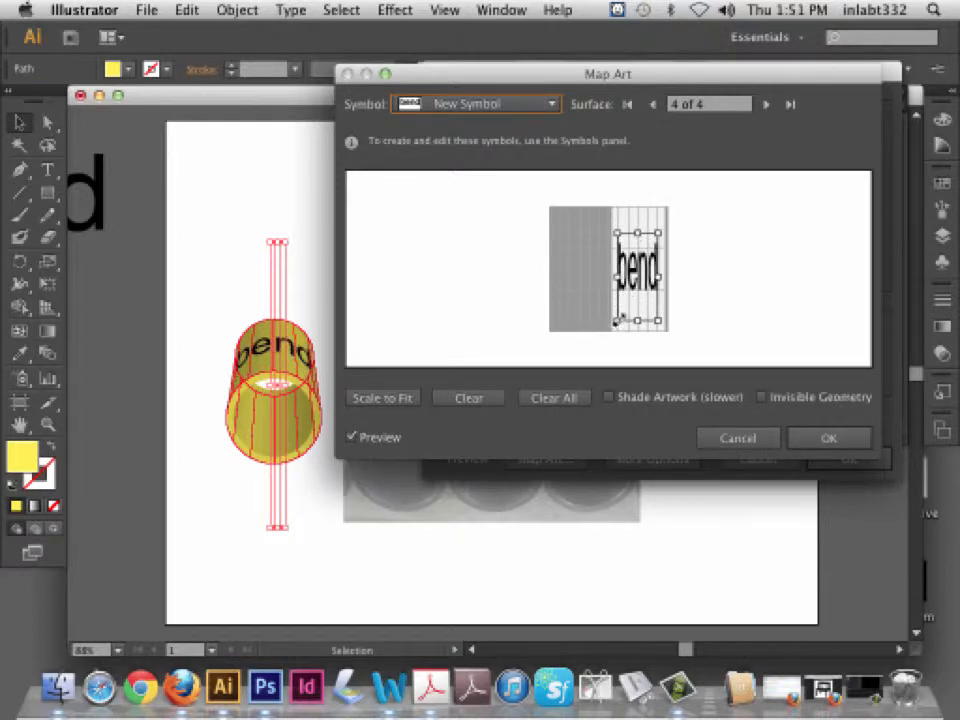
left_click_drag(617, 321, 640, 298)
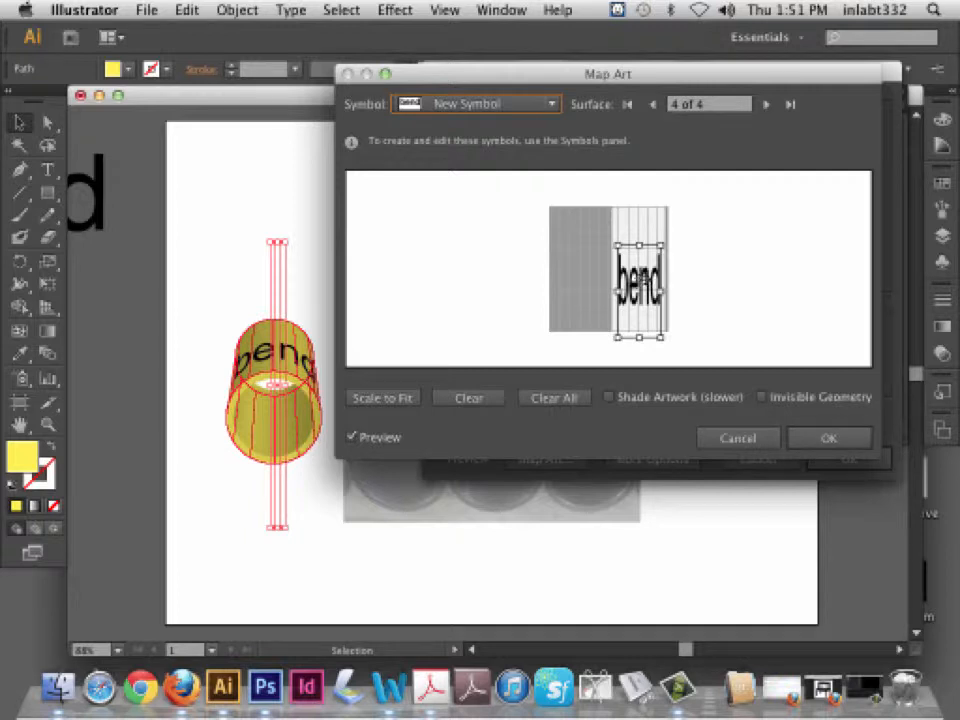
left_click_drag(640, 281, 636, 297)
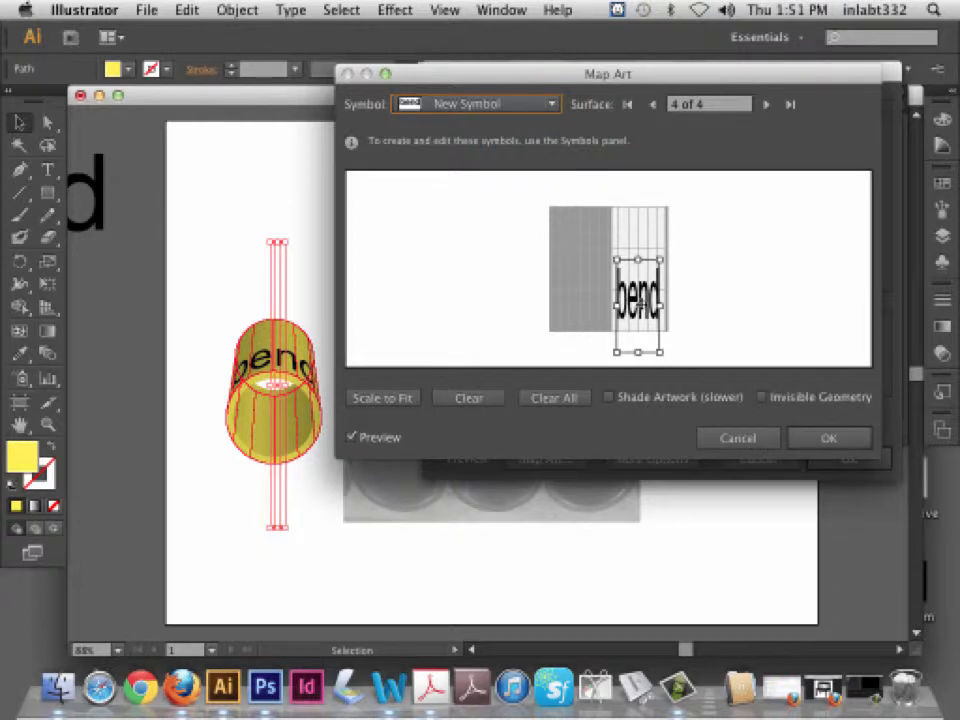
left_click_drag(641, 305, 641, 307)
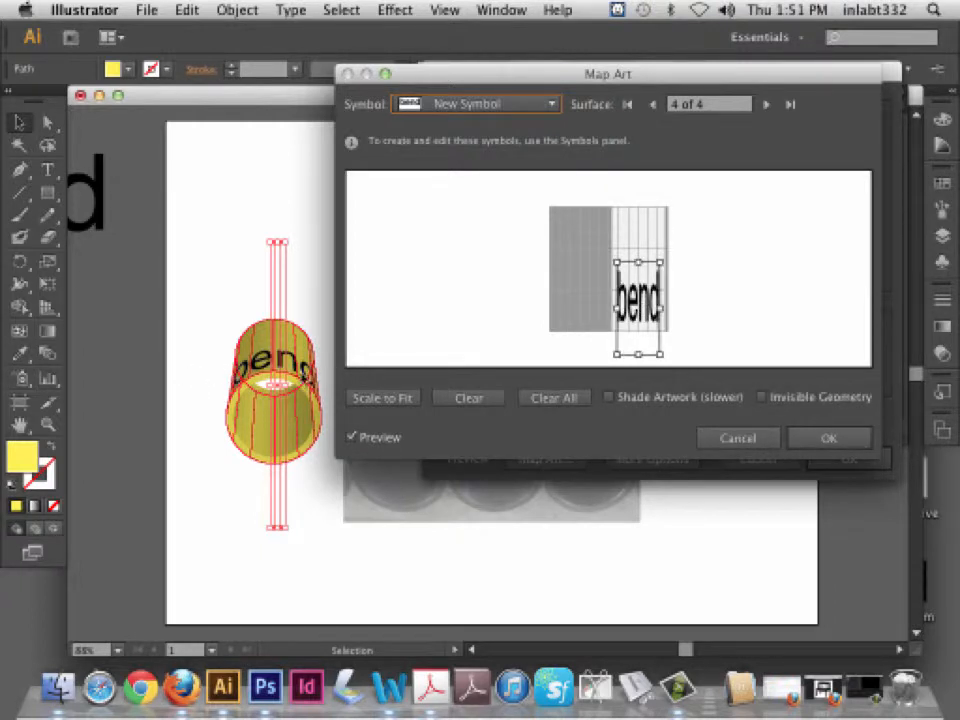
left_click(838, 437)
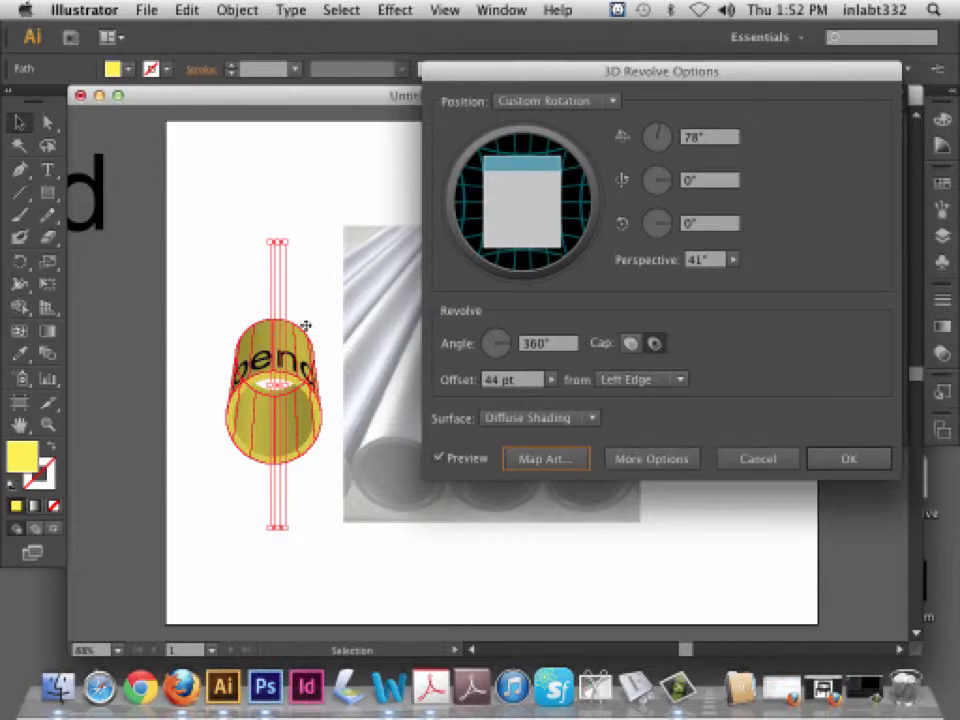
Set the revolved pipe's surface to No Shading and apply the effect
left_click_drag(490, 71, 733, 100)
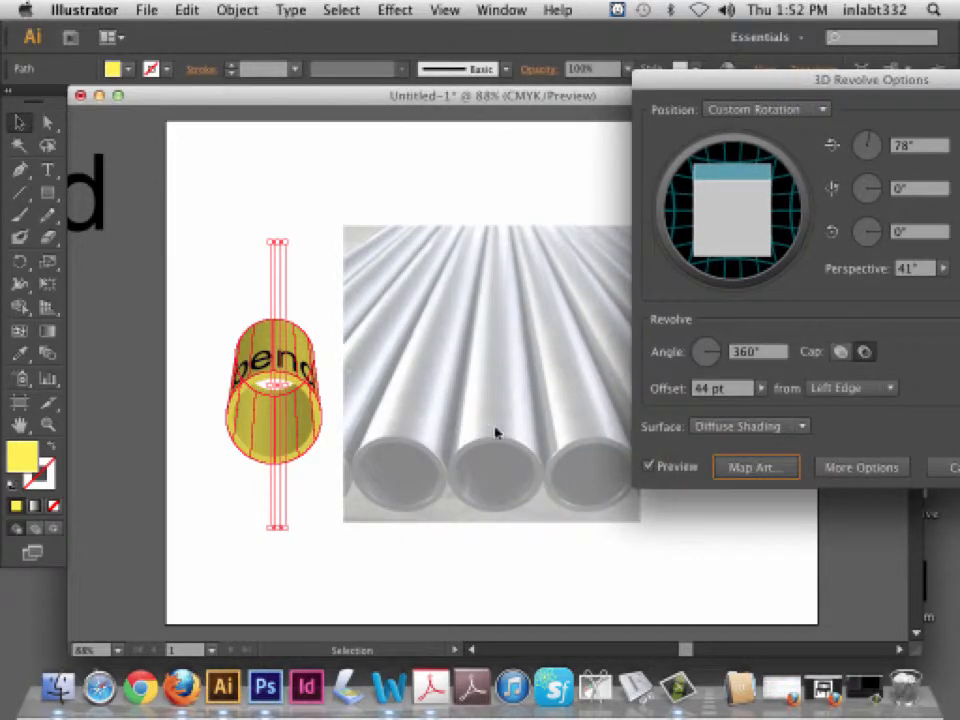
left_click_drag(795, 81, 635, 76)
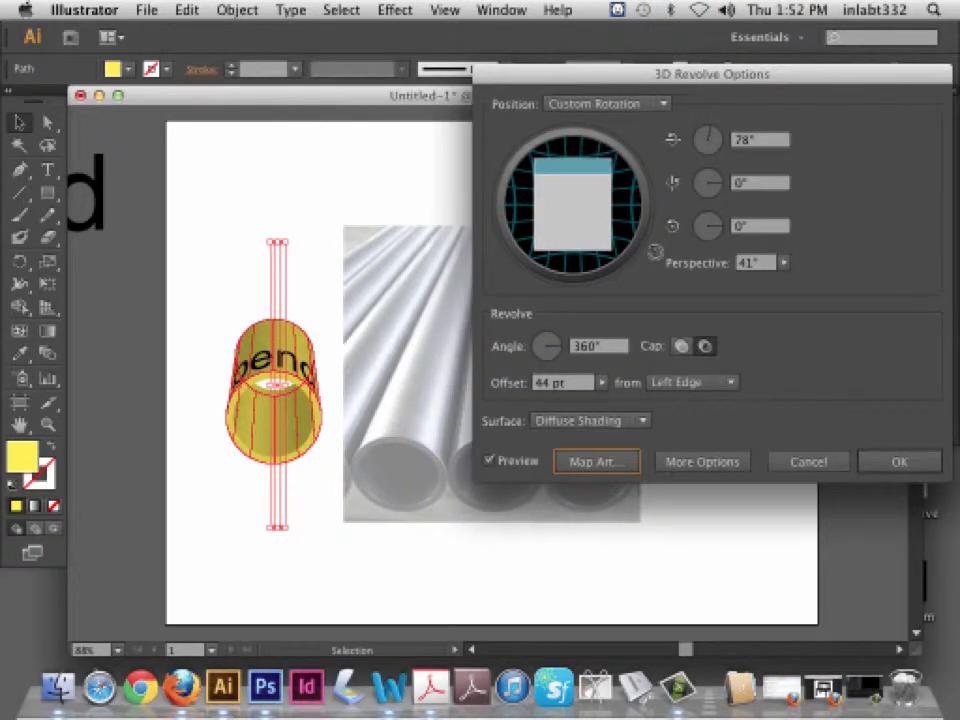
left_click(627, 421)
left_click(605, 462)
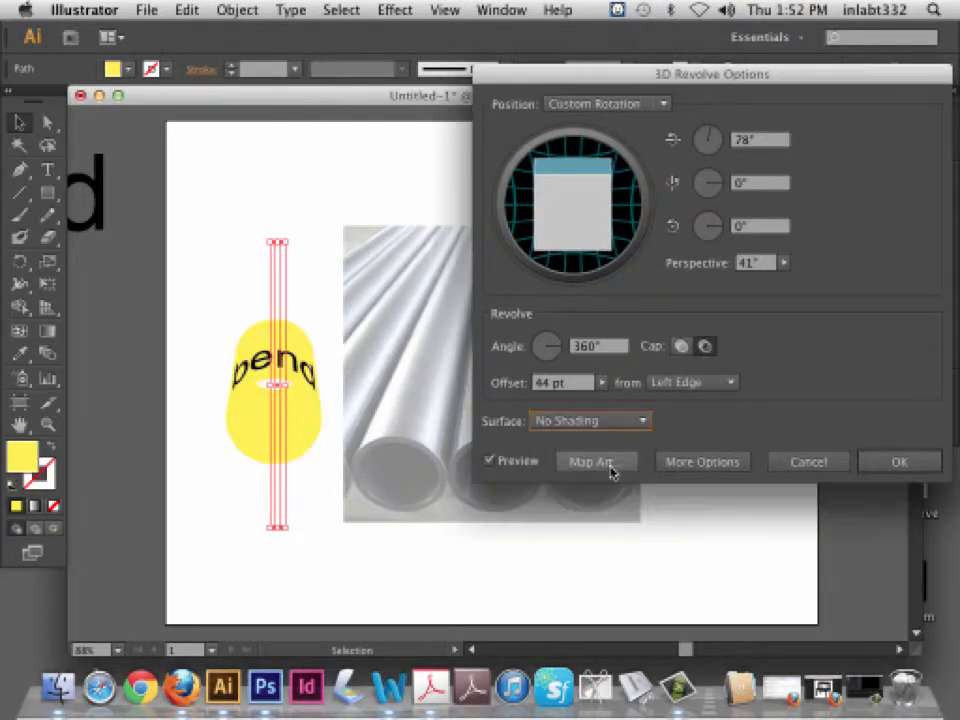
left_click(903, 462)
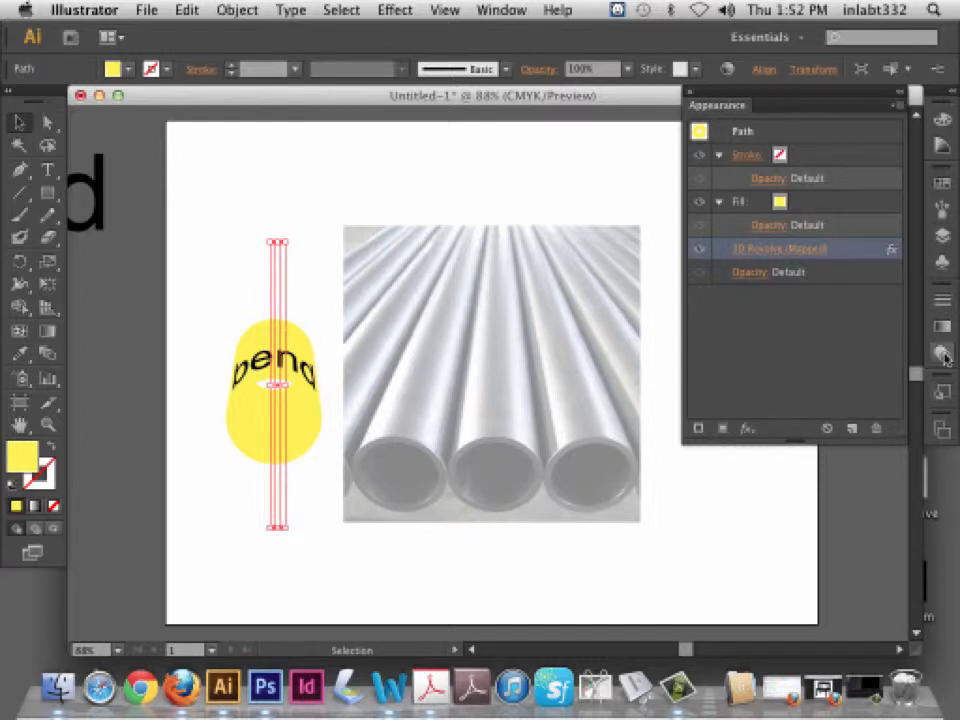
Fill the pipe with white and move it over the front end of the middle pipe in the photo
left_click(942, 183)
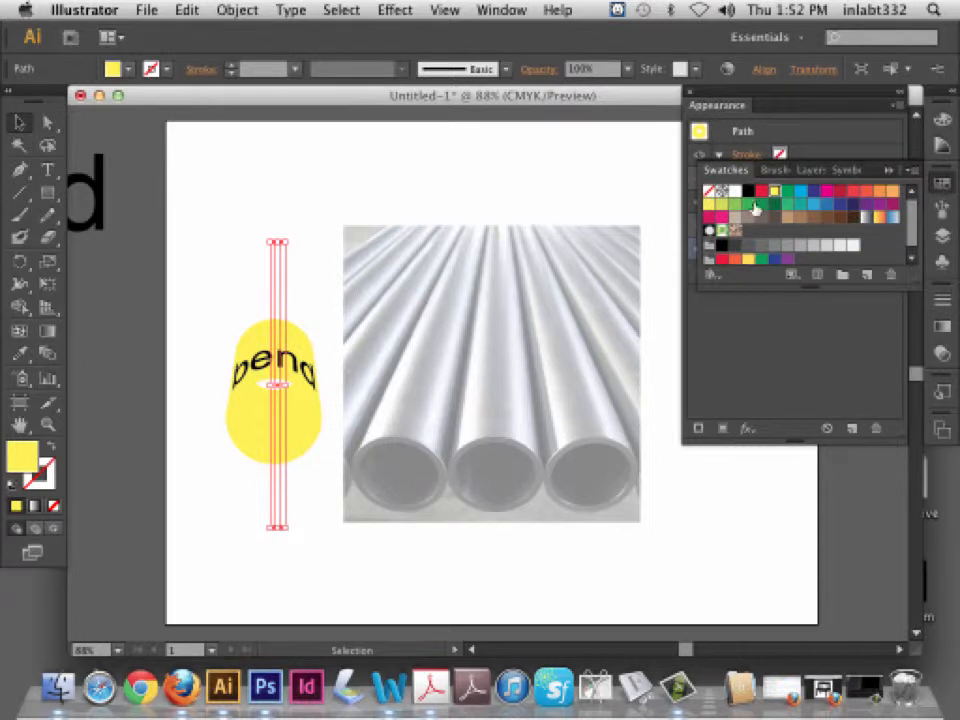
left_click(708, 191)
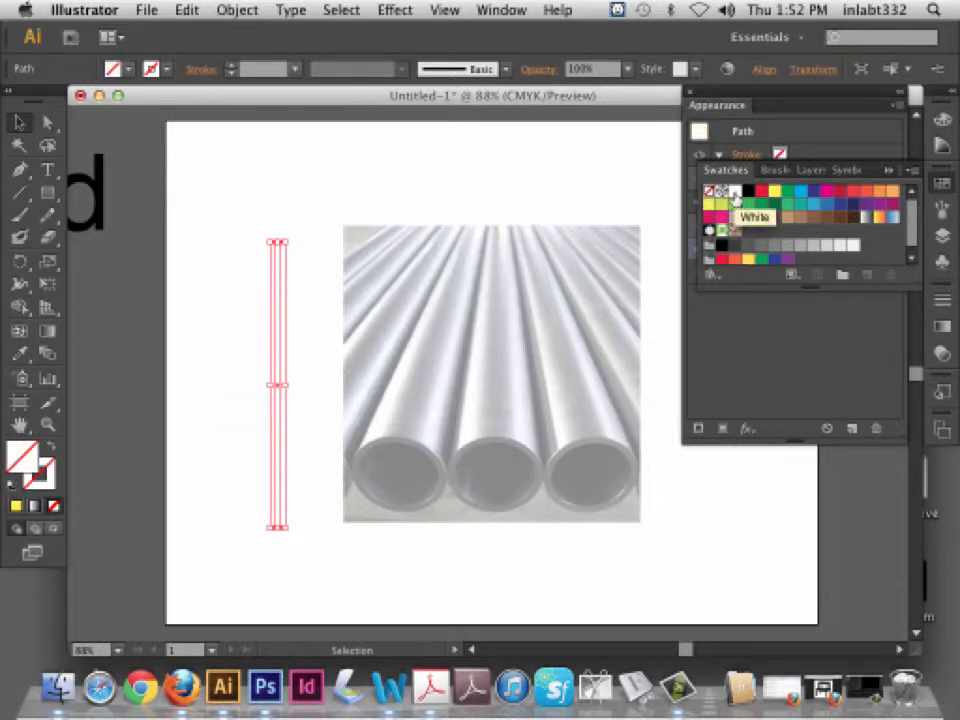
left_click(748, 191)
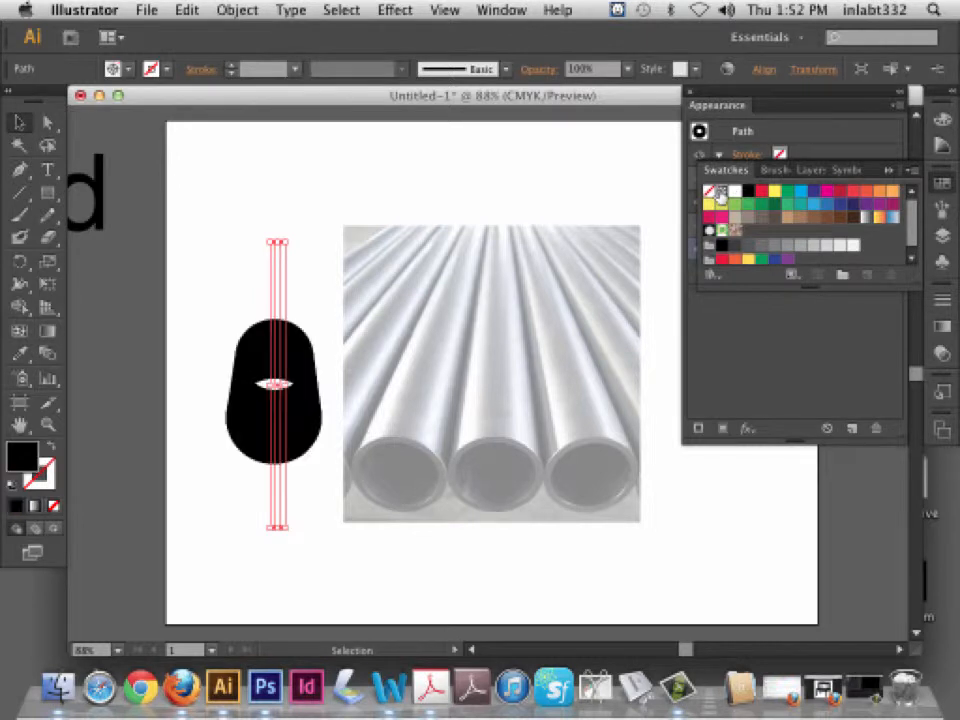
left_click(736, 191)
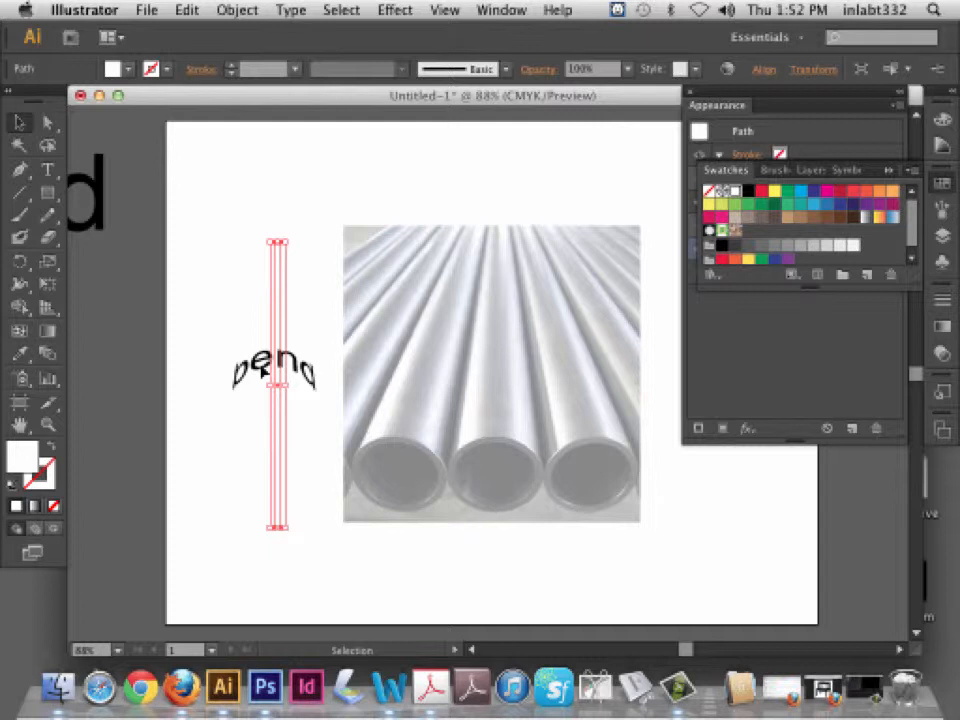
left_click_drag(265, 370, 499, 428)
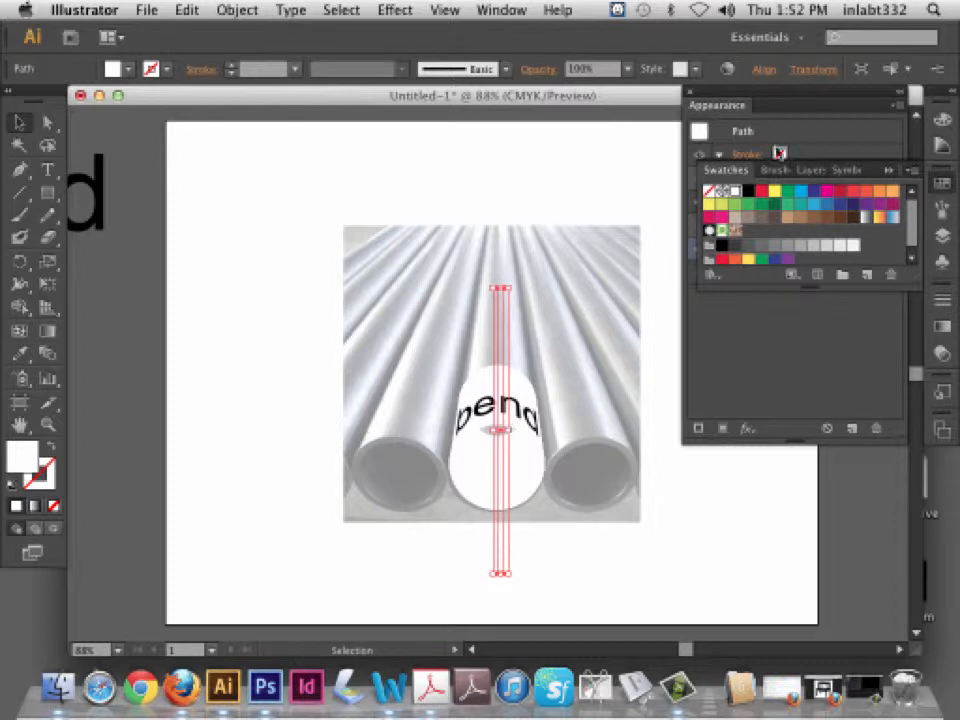
left_click(941, 184)
left_click(941, 184)
left_click(712, 192)
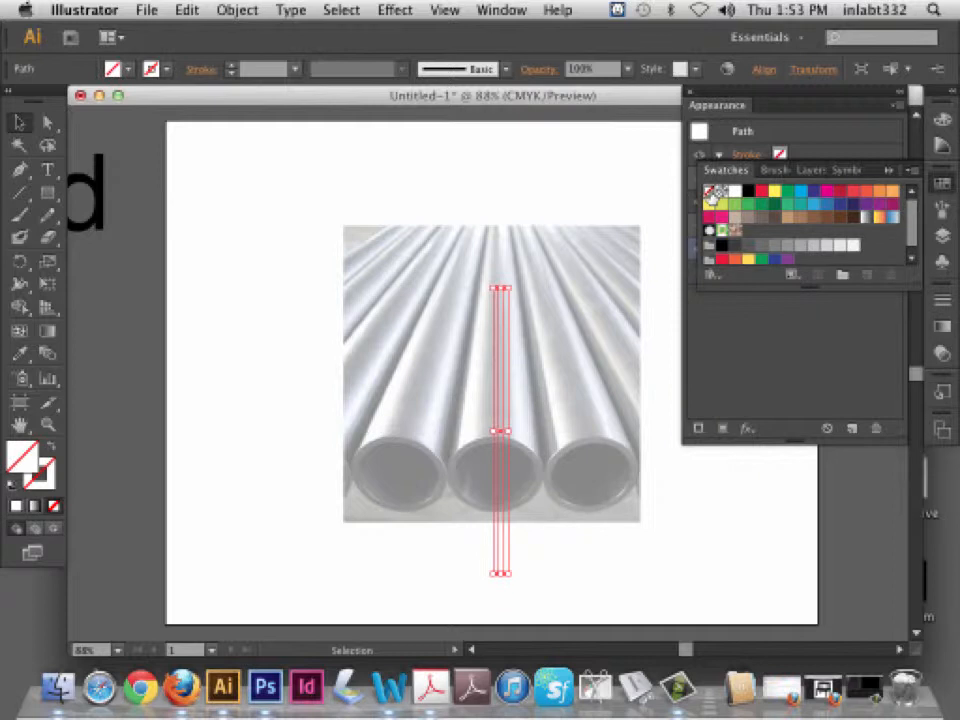
left_click(735, 192)
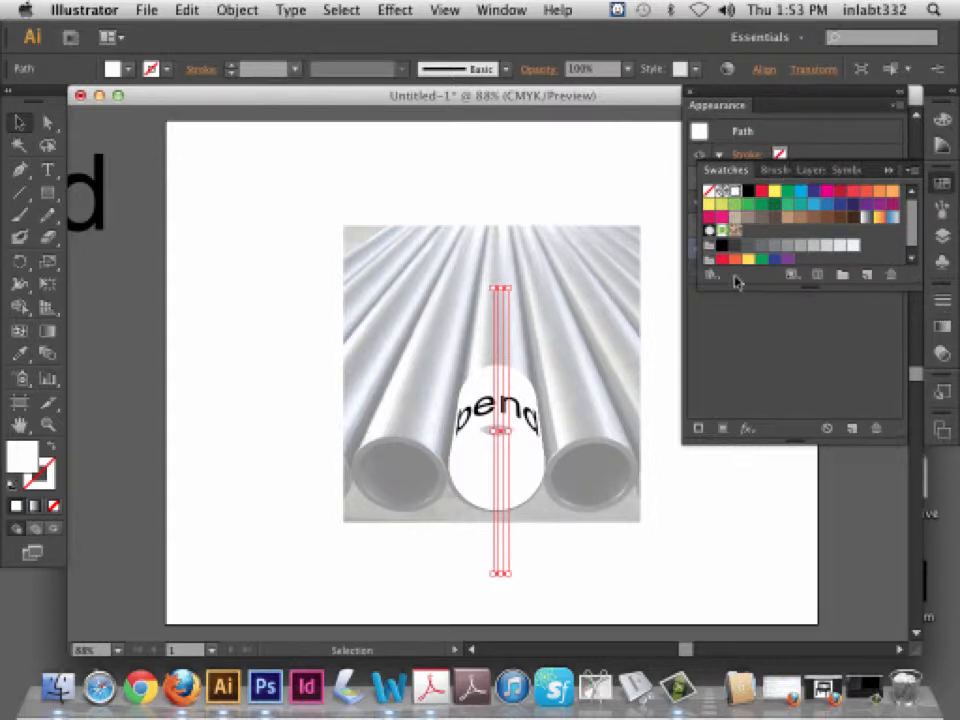
left_click(885, 171)
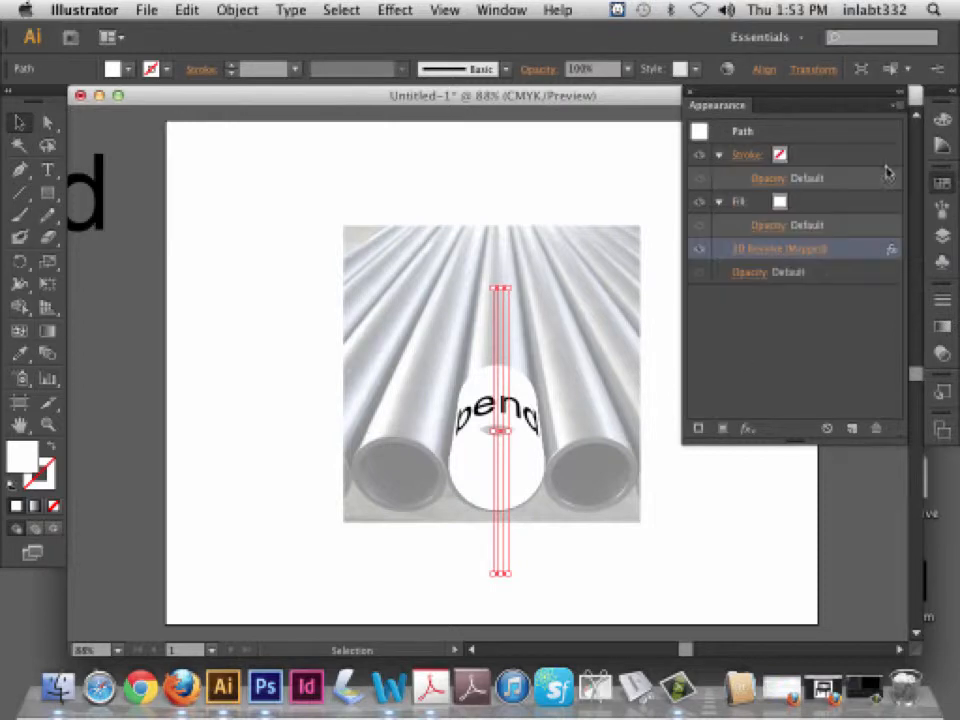
Turn on Invisible Geometry in the pipe's Map Art settings and apply the revised 3D Revolve effect
left_click(765, 250)
left_click(489, 461)
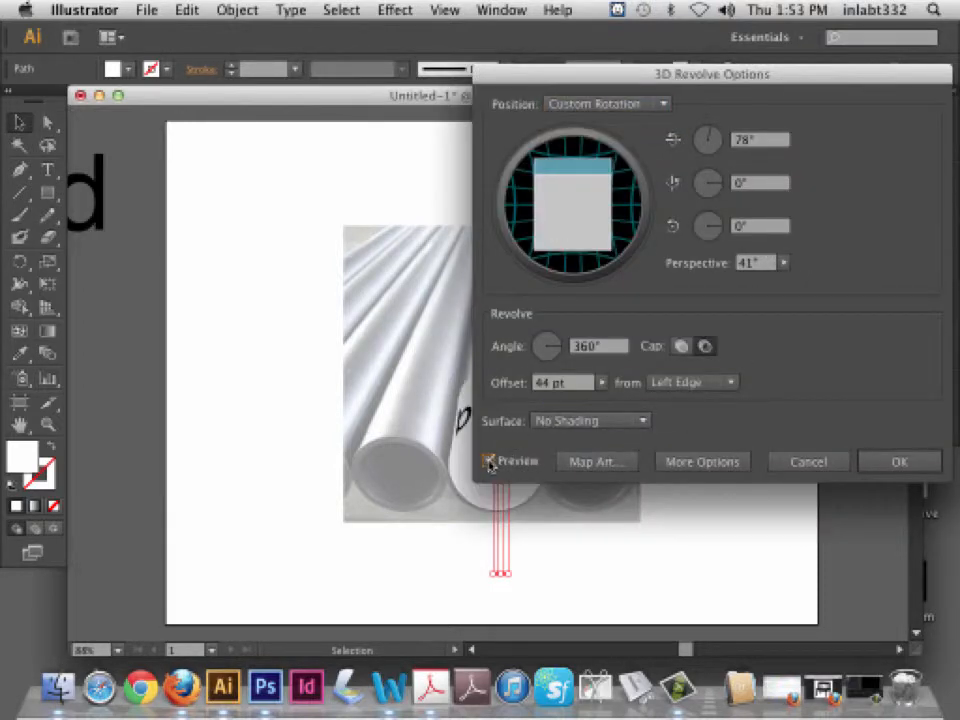
left_click_drag(626, 76, 547, 33)
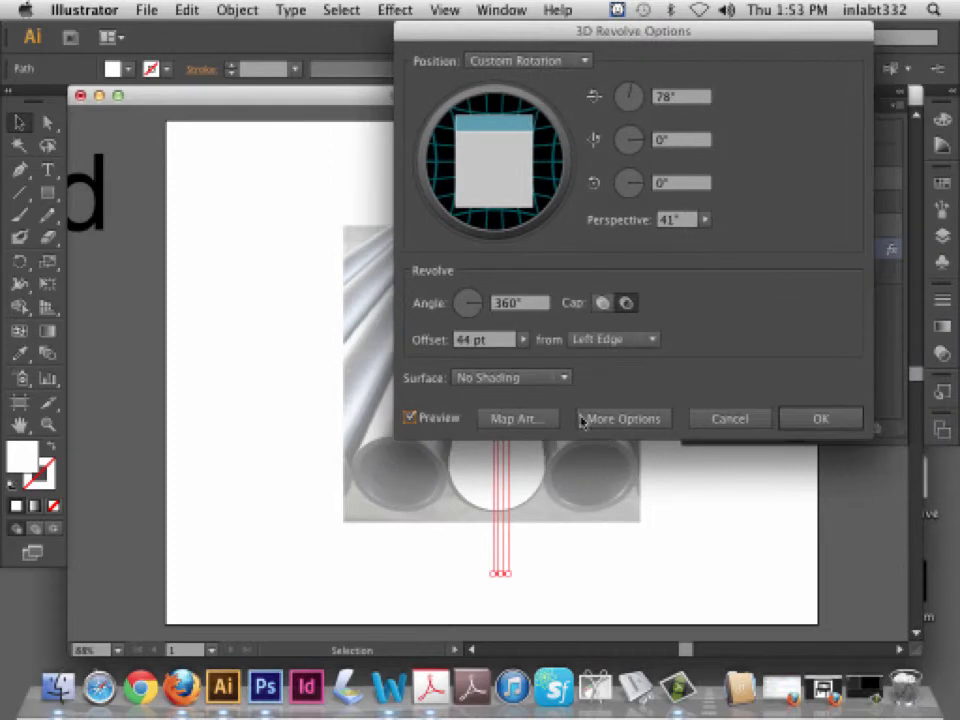
left_click(518, 418)
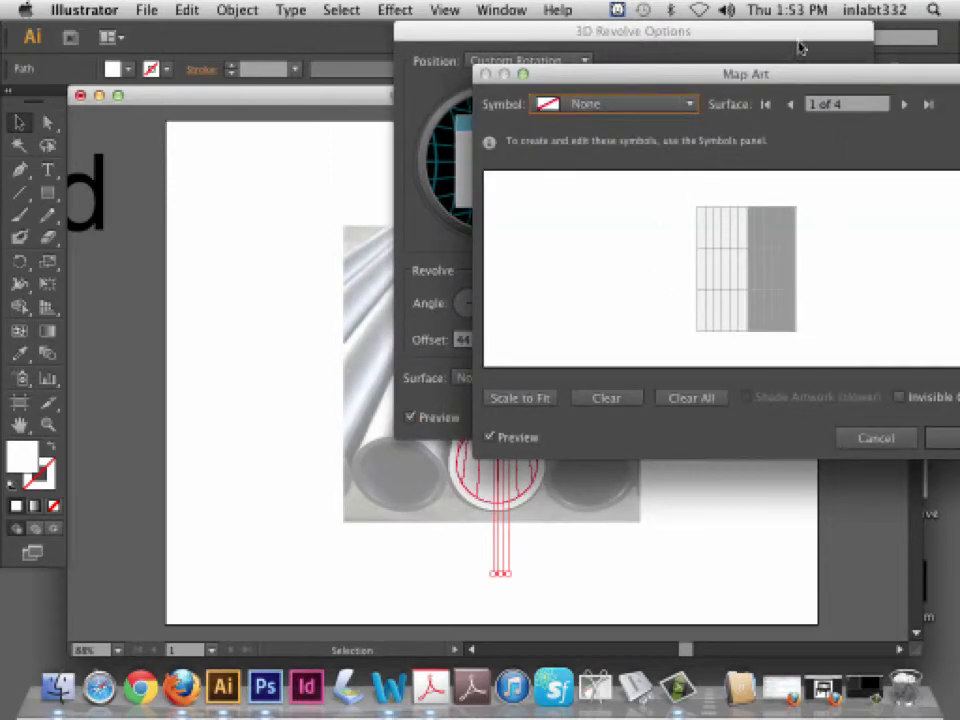
left_click_drag(628, 74, 470, 75)
left_click(756, 401)
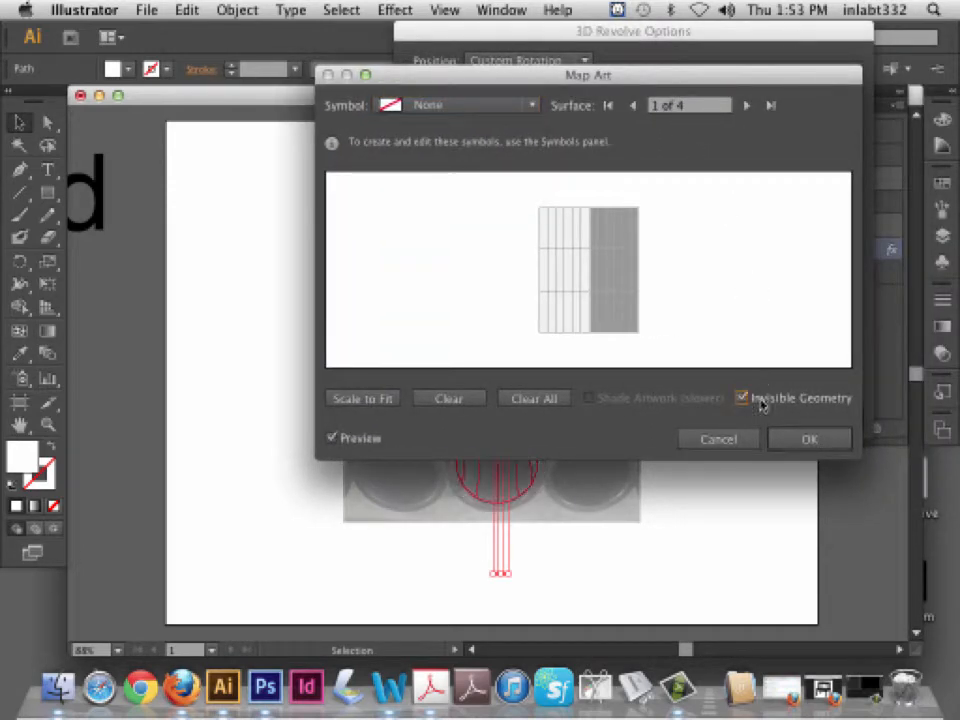
left_click_drag(538, 75, 377, 91)
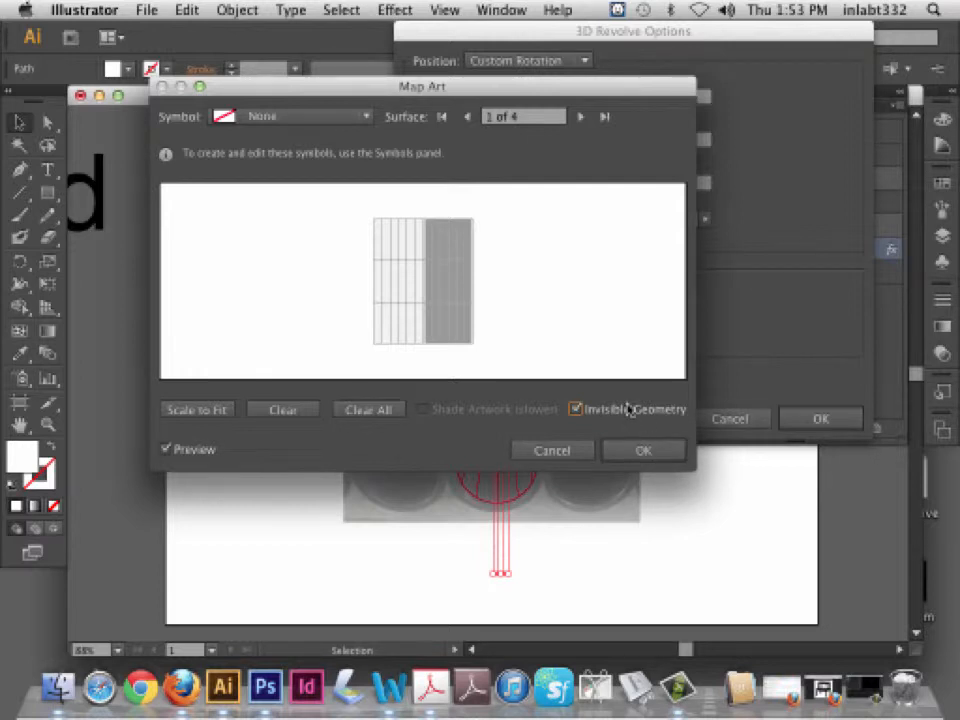
left_click(645, 452)
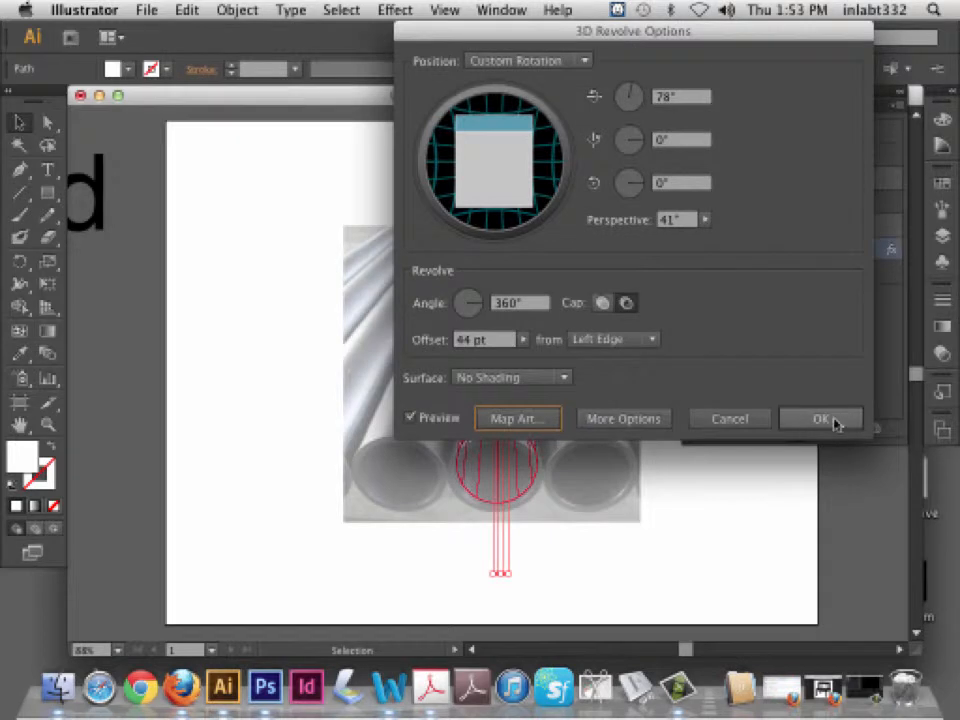
left_click(829, 420)
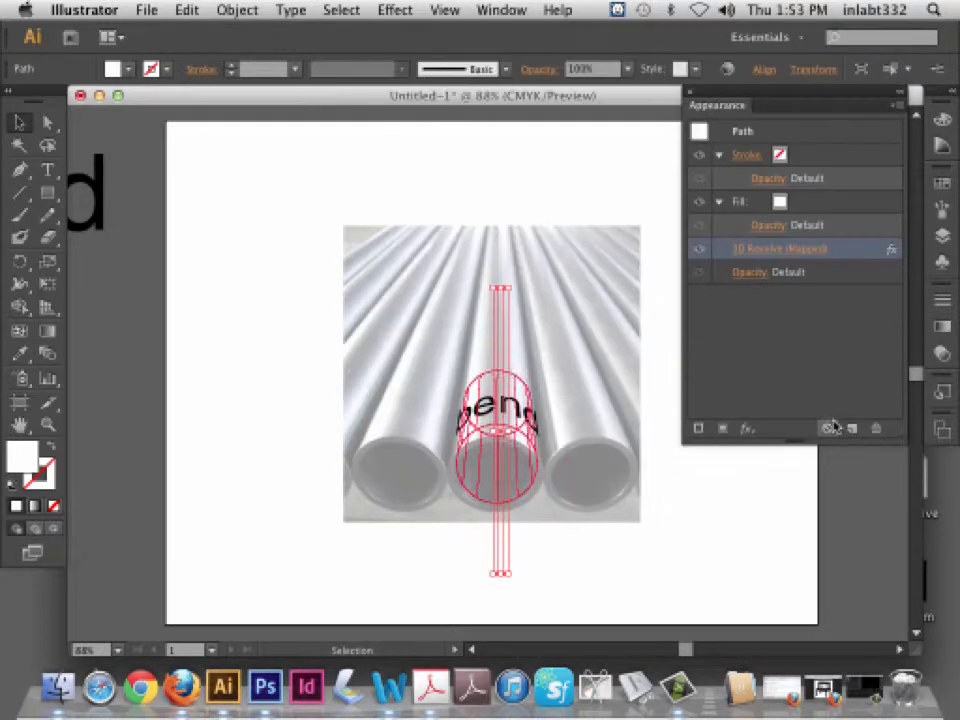
Move the mapped "bend" lettering slightly down, closer to the front rim of the middle pipe, and deselect it
left_click(150, 219)
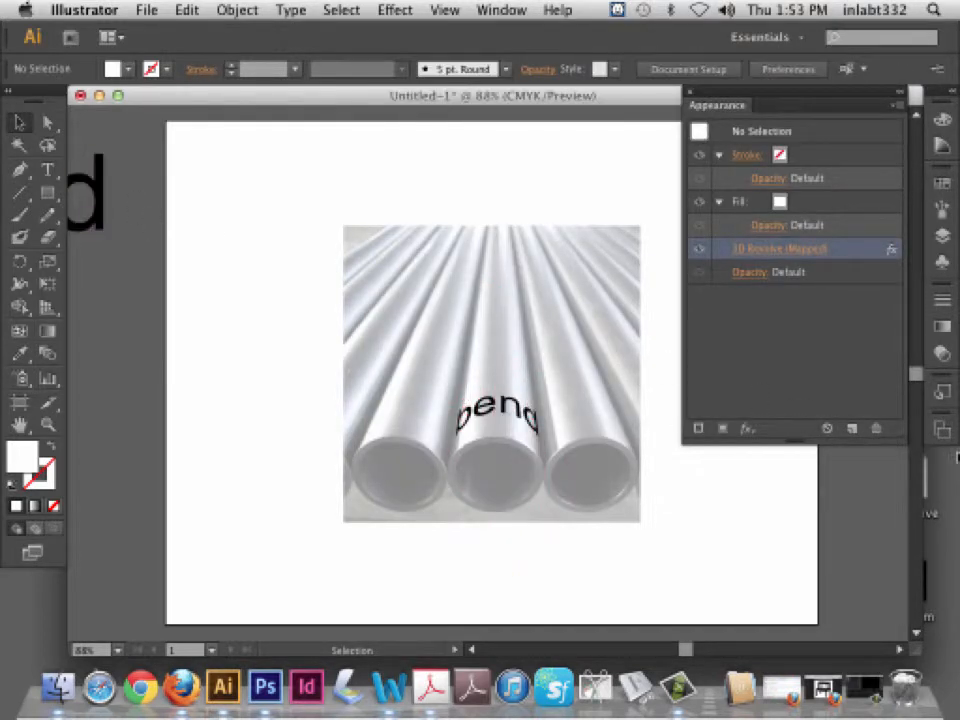
left_click(505, 430)
left_click(304, 422)
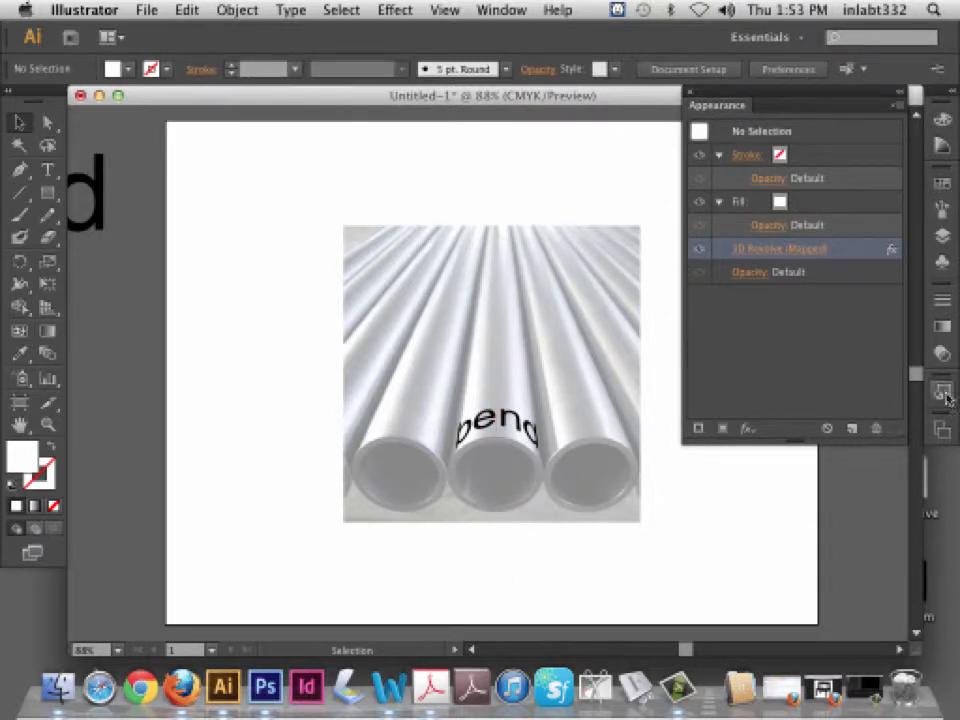
Hide Layer 1 with the reference photo, leaving only the lettering layer shown
left_click(943, 430)
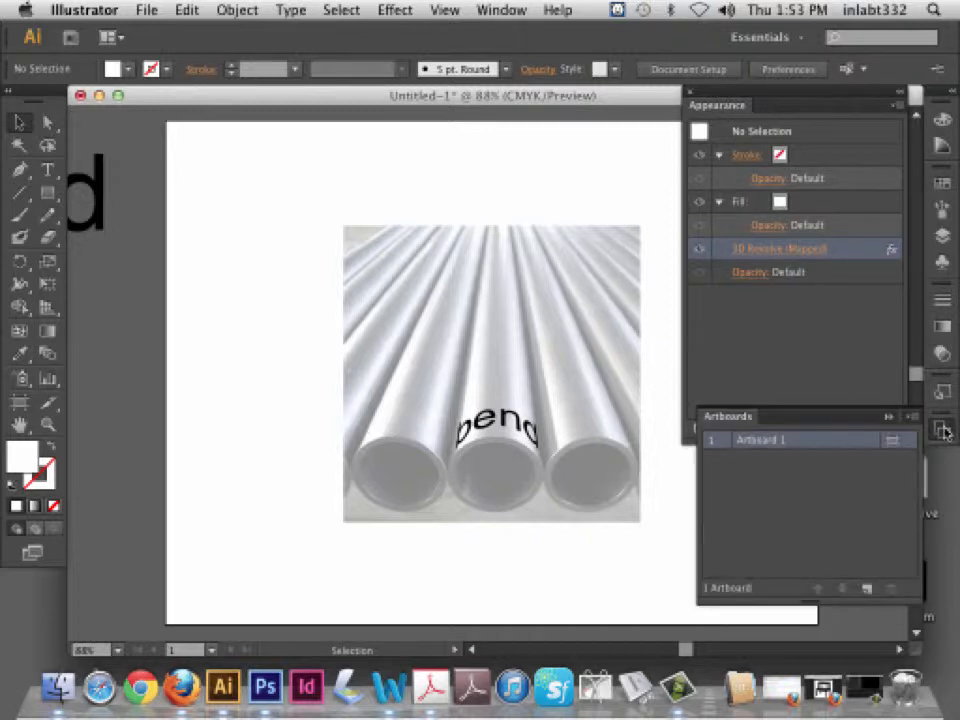
left_click(942, 236)
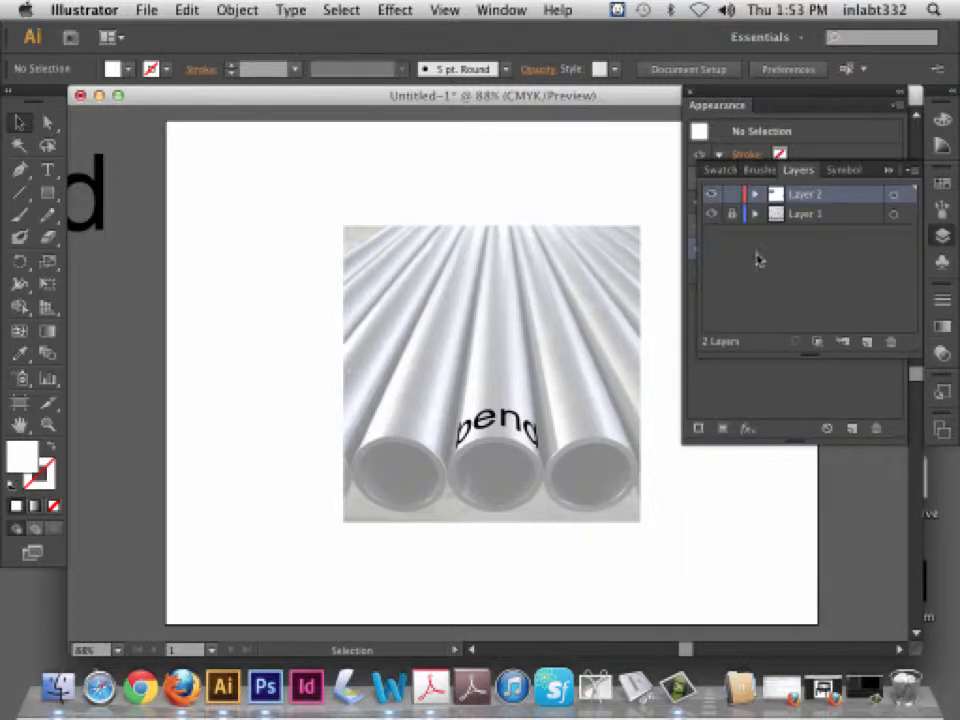
left_click(711, 214)
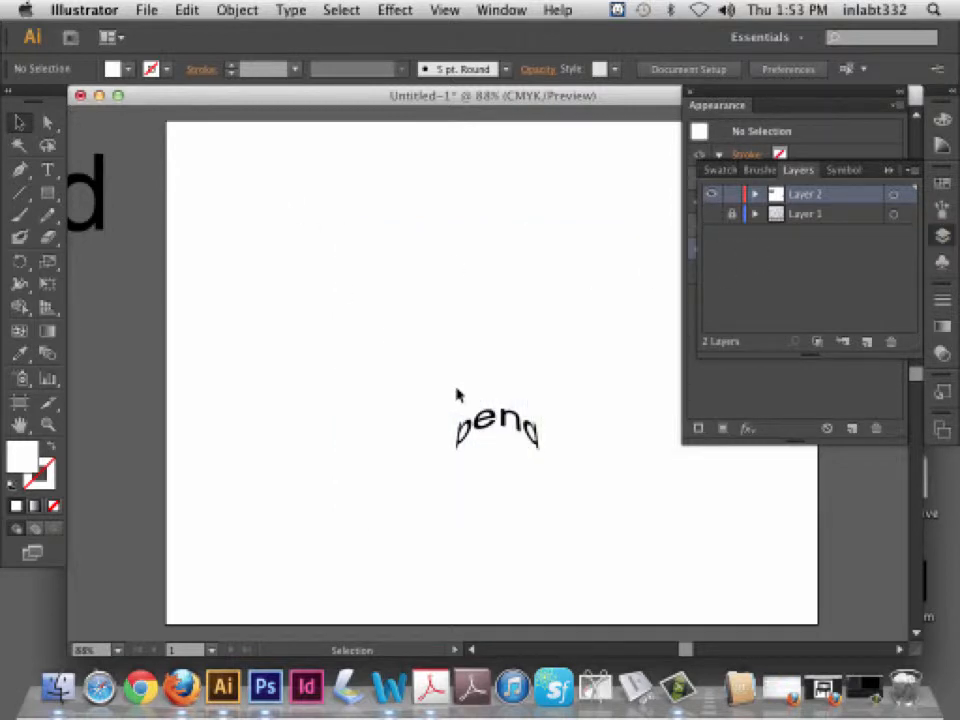
left_click(147, 10)
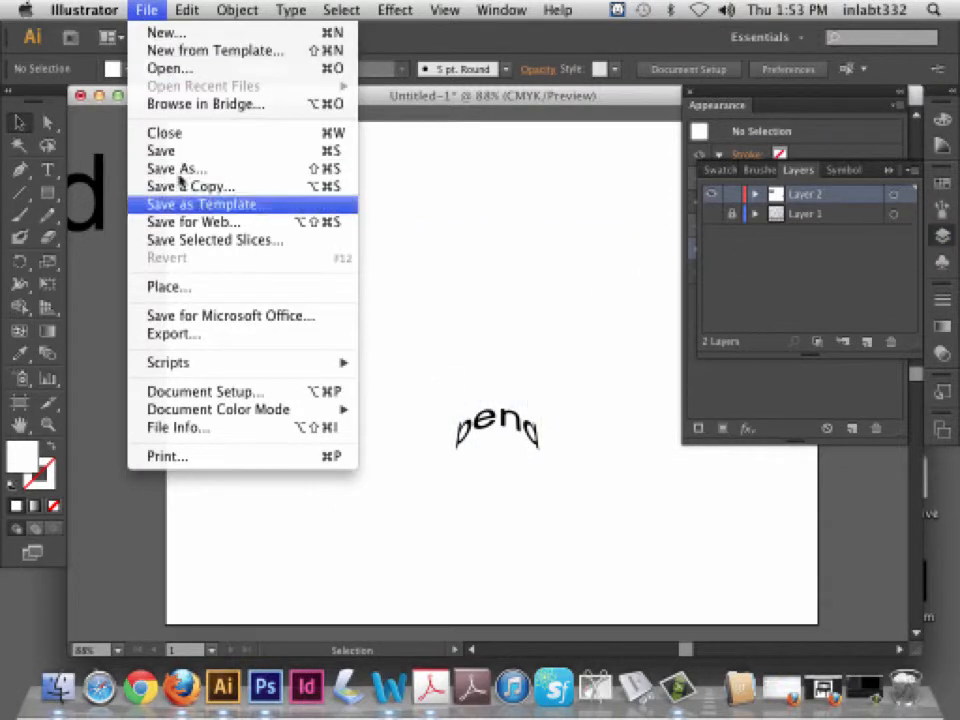
left_click(20, 121)
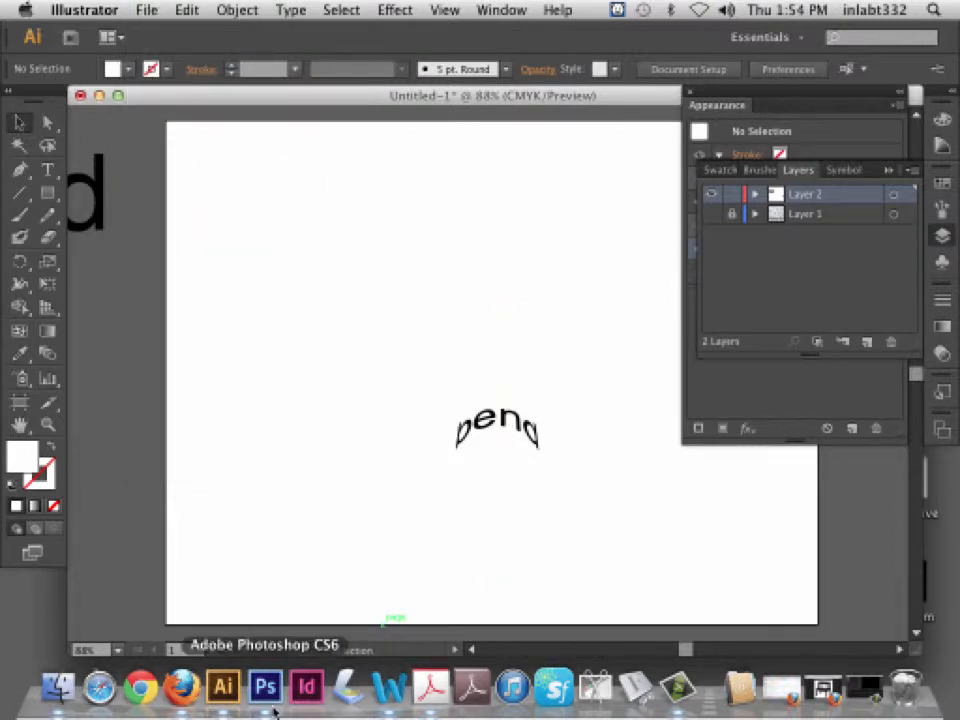
Switch to InDesign and create a one-page print document 7 in wide and 5 in high without facing pages
left_click(313, 693)
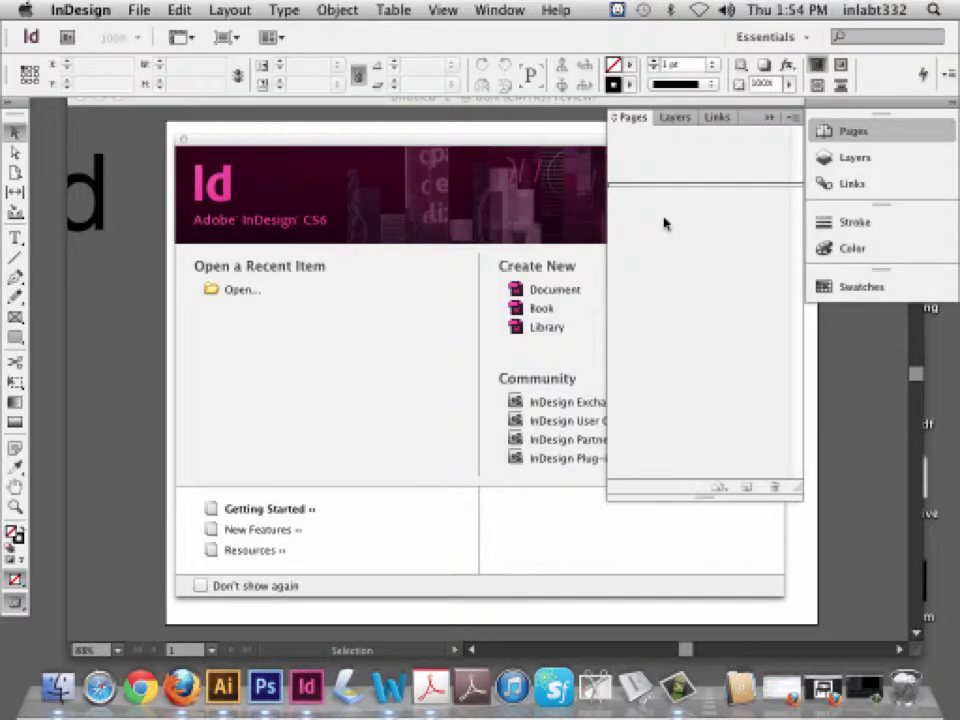
left_click(553, 291)
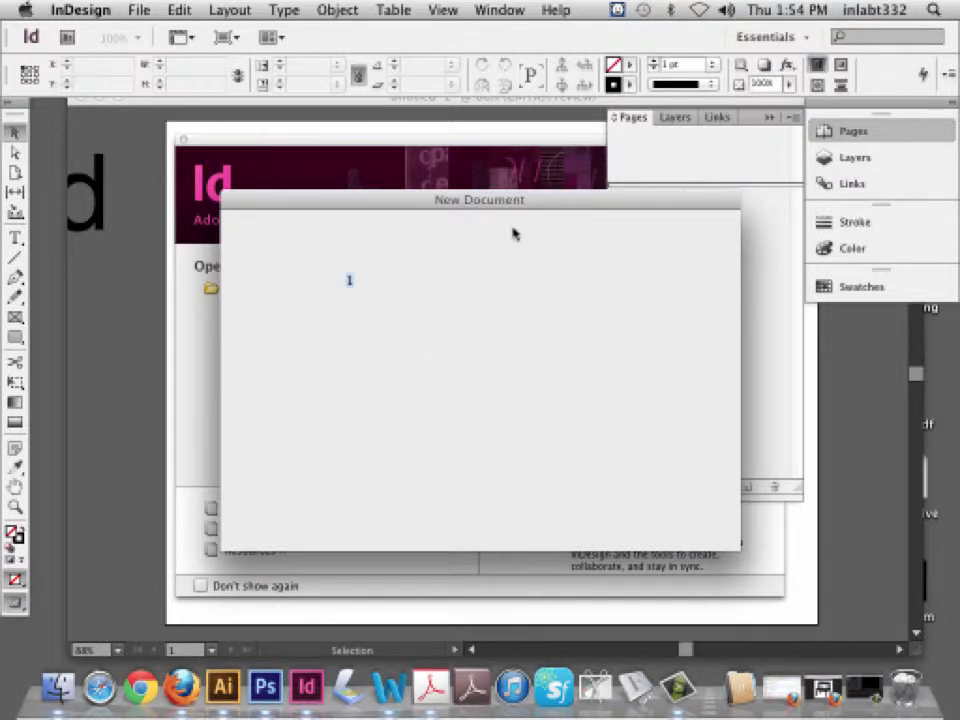
left_click(451, 281)
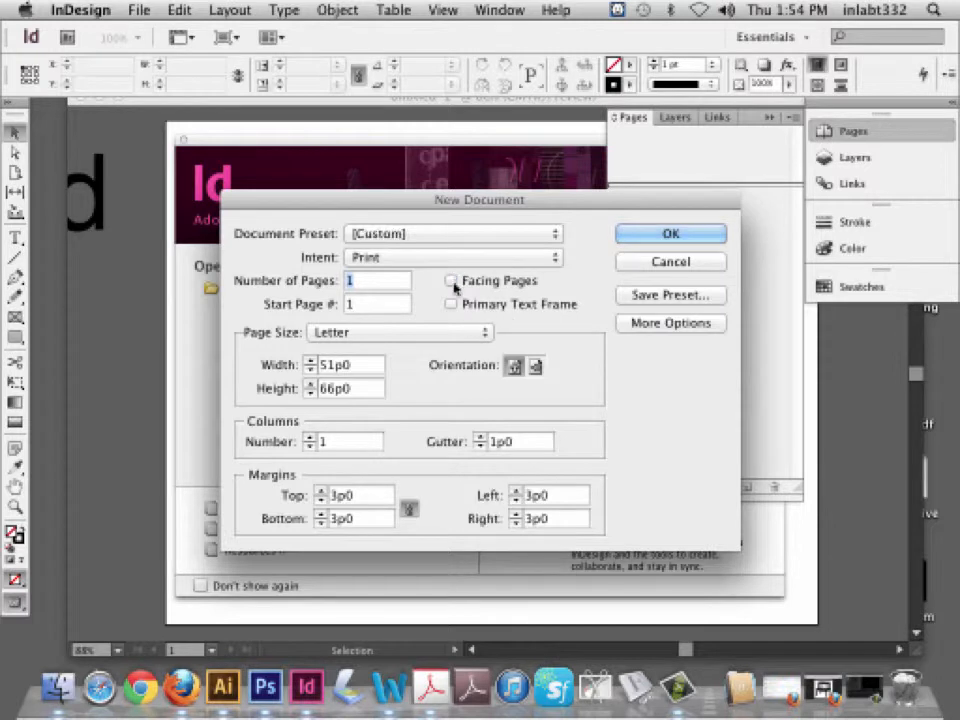
double_click(338, 366)
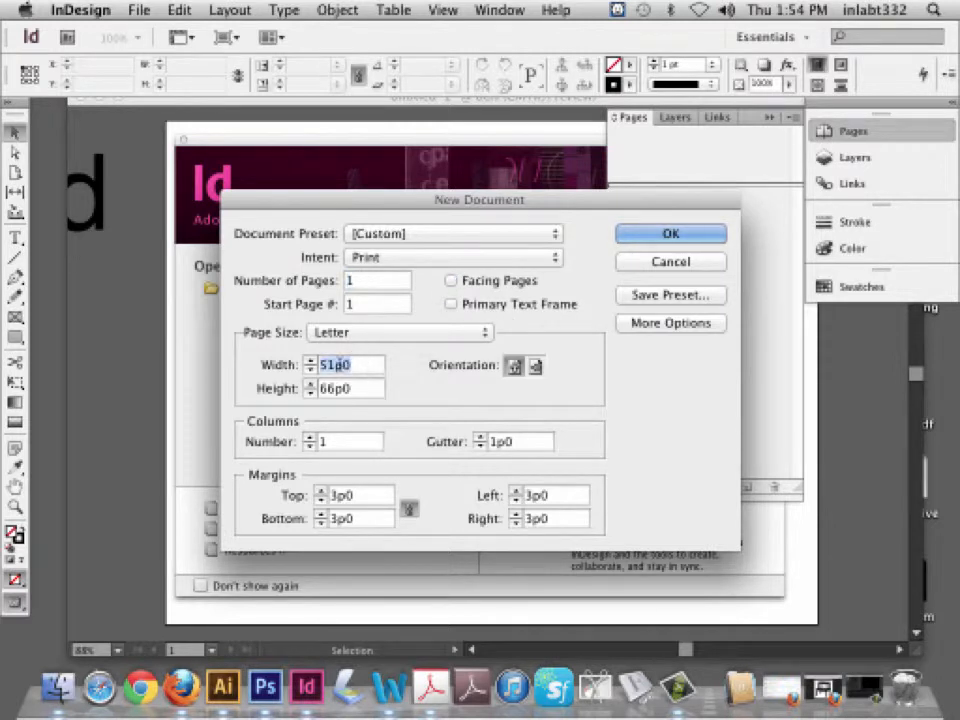
type("7 in")
key("Tab")
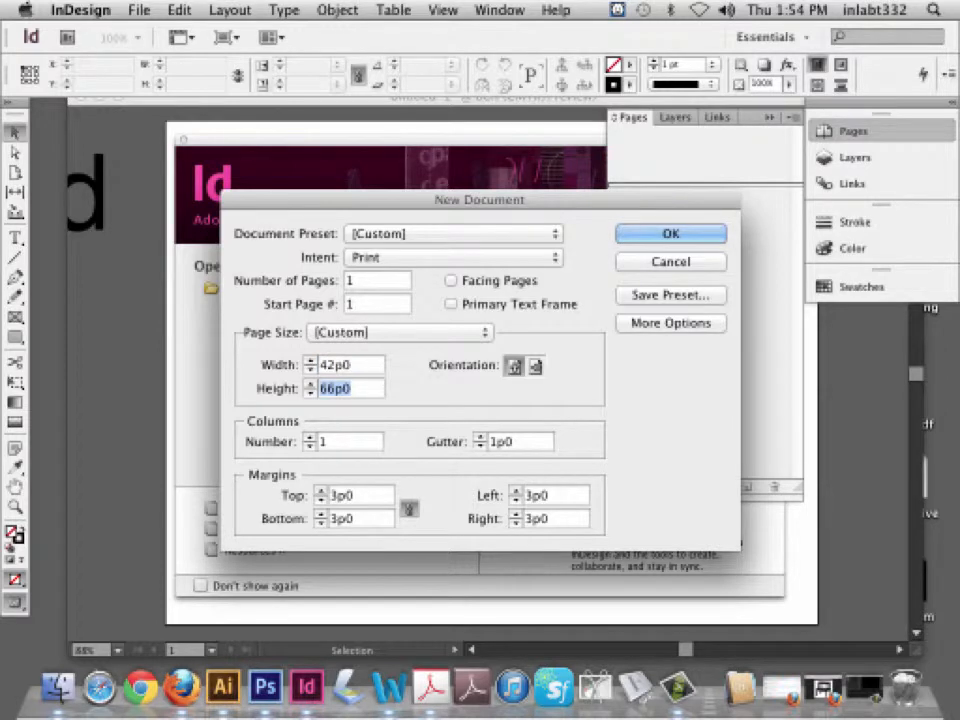
type("5 in")
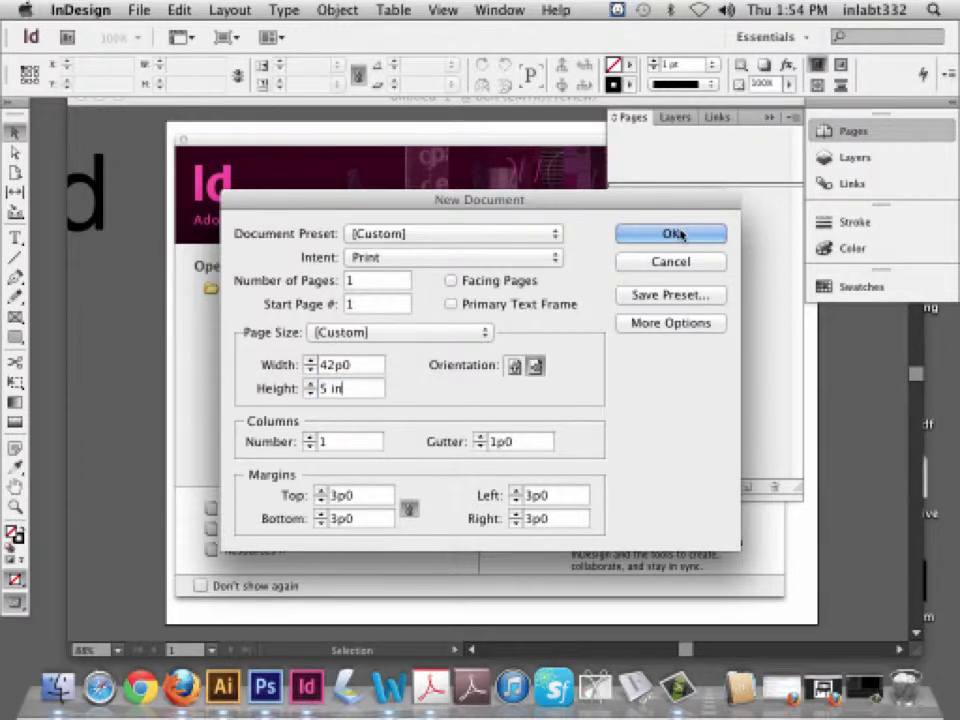
left_click(674, 234)
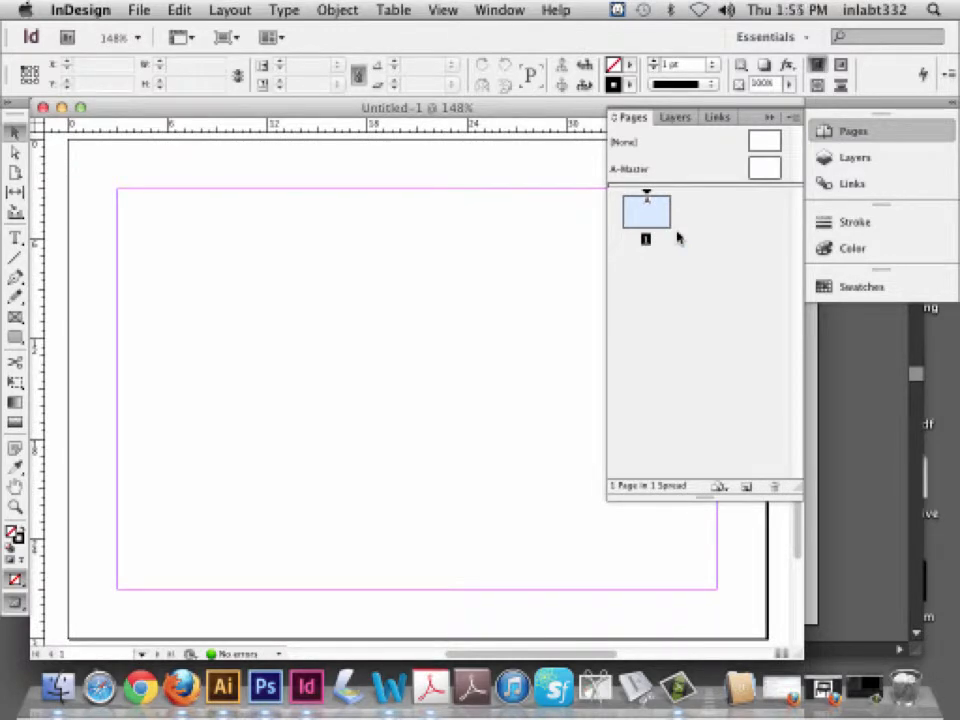
key("super+minus")
key("super+minus")
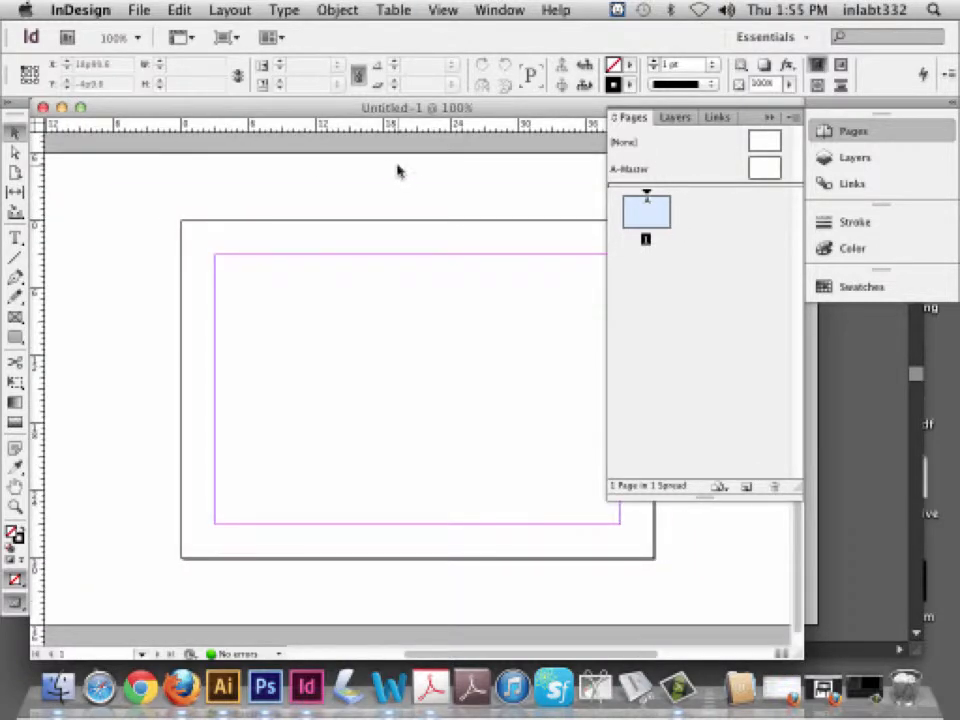
left_click(139, 10)
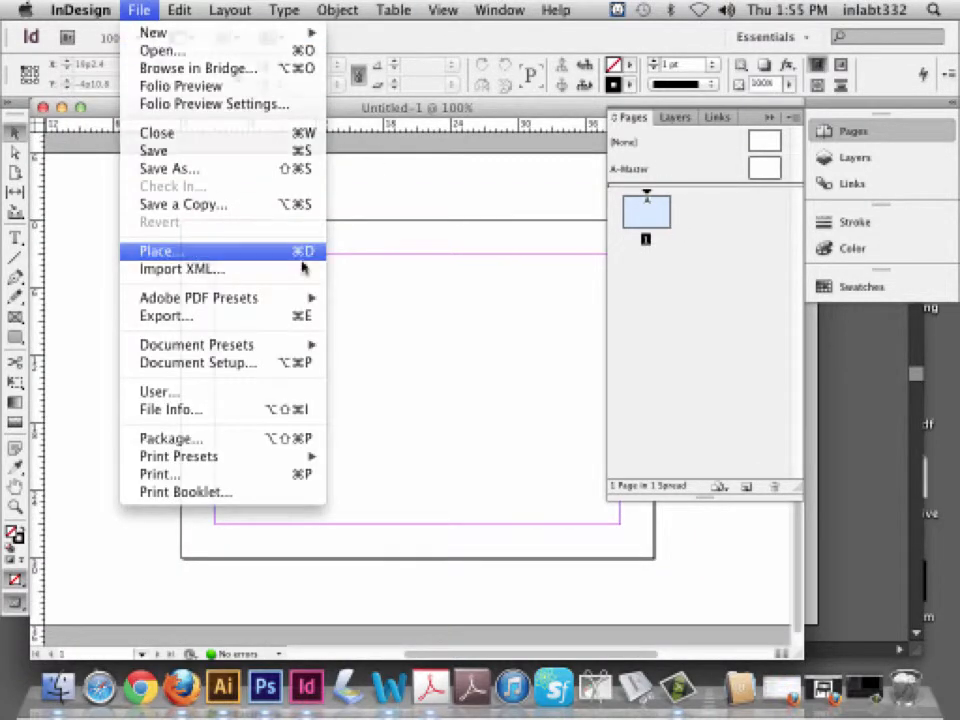
left_click(160, 251)
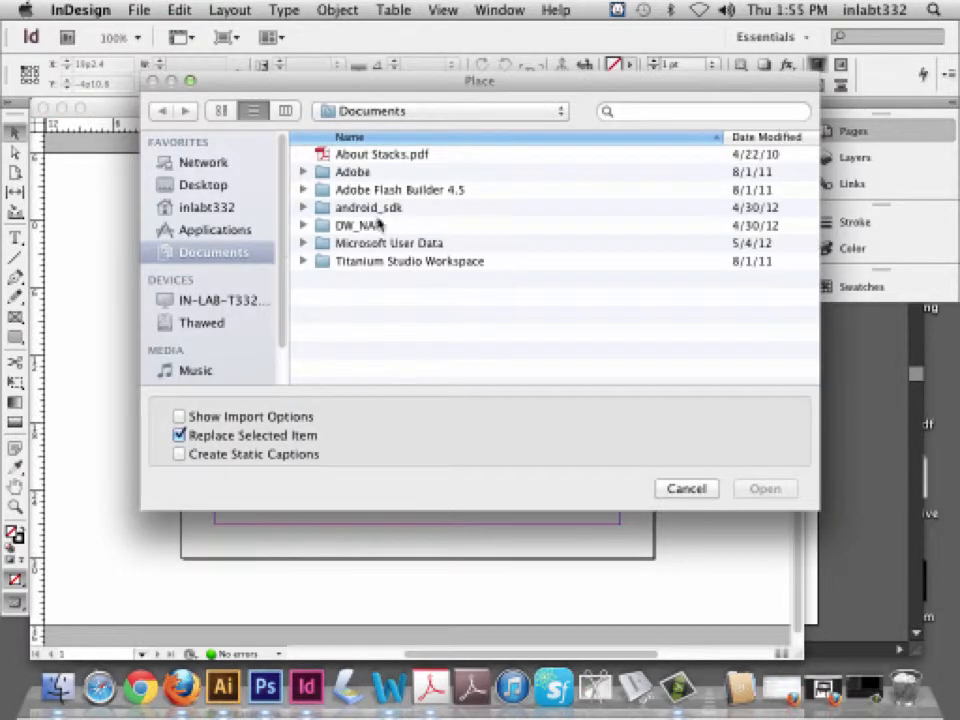
left_click(203, 188)
left_click(390, 155)
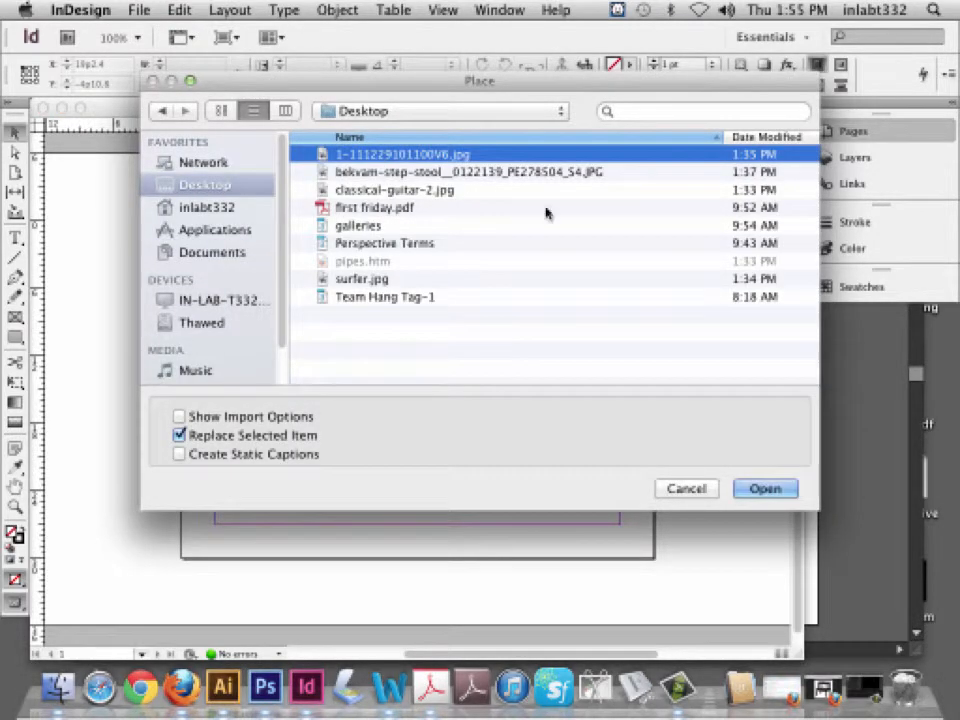
left_click(780, 490)
left_click(182, 217)
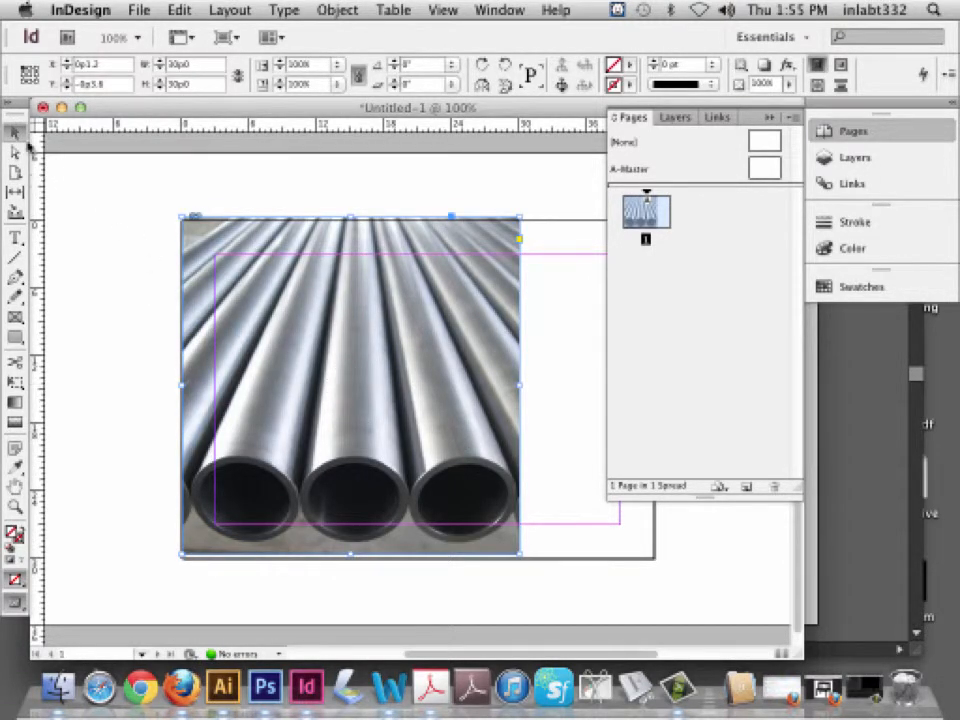
left_click(96, 214)
left_click_drag(356, 346, 443, 349)
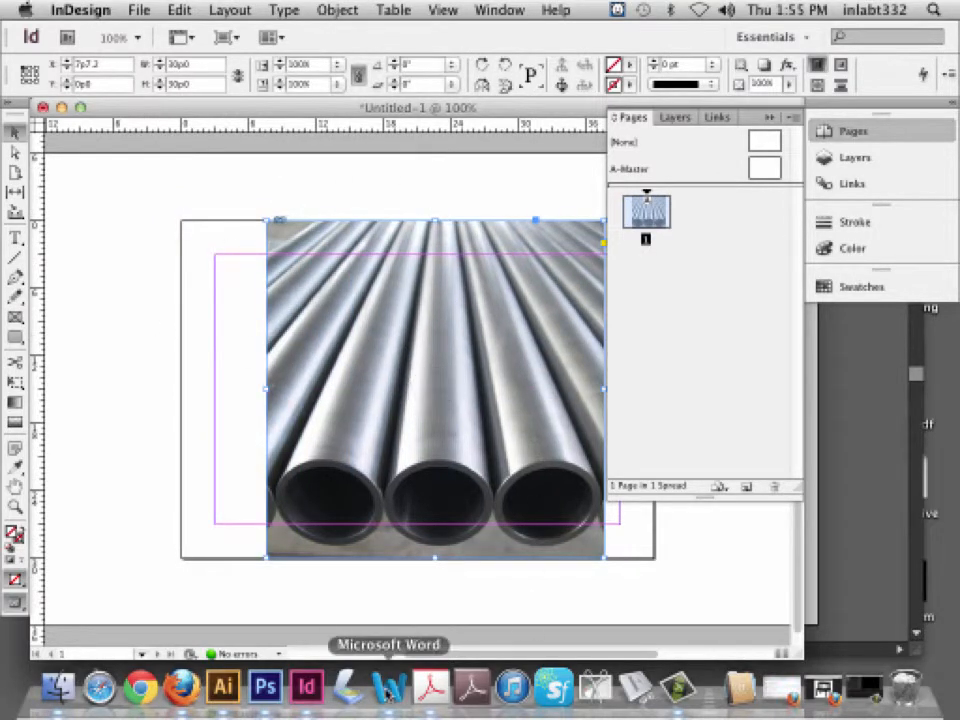
Copy the mapped "bend" lettering from Illustrator and paste it onto the InDesign page with the pipe photo
left_click(223, 687)
left_click(19, 124)
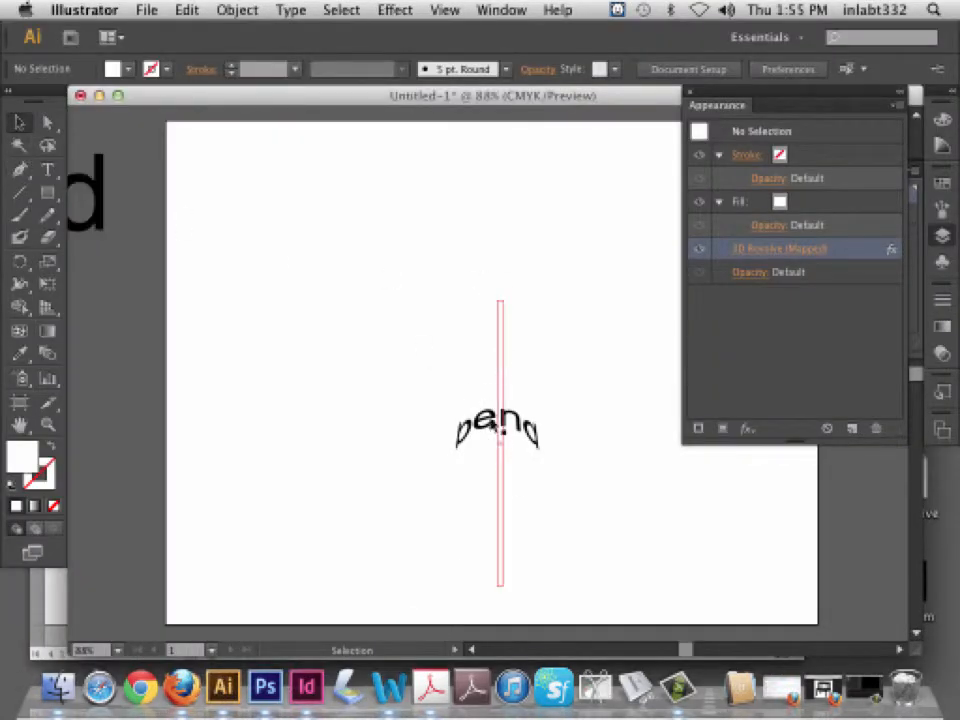
left_click(497, 430)
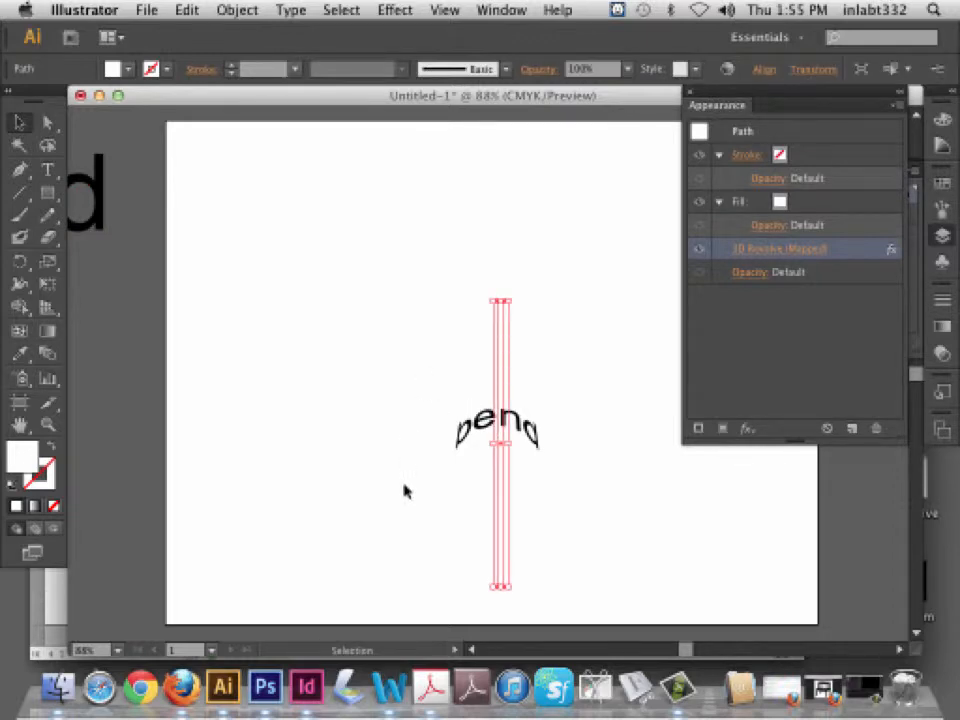
left_click(309, 690)
left_click(153, 325)
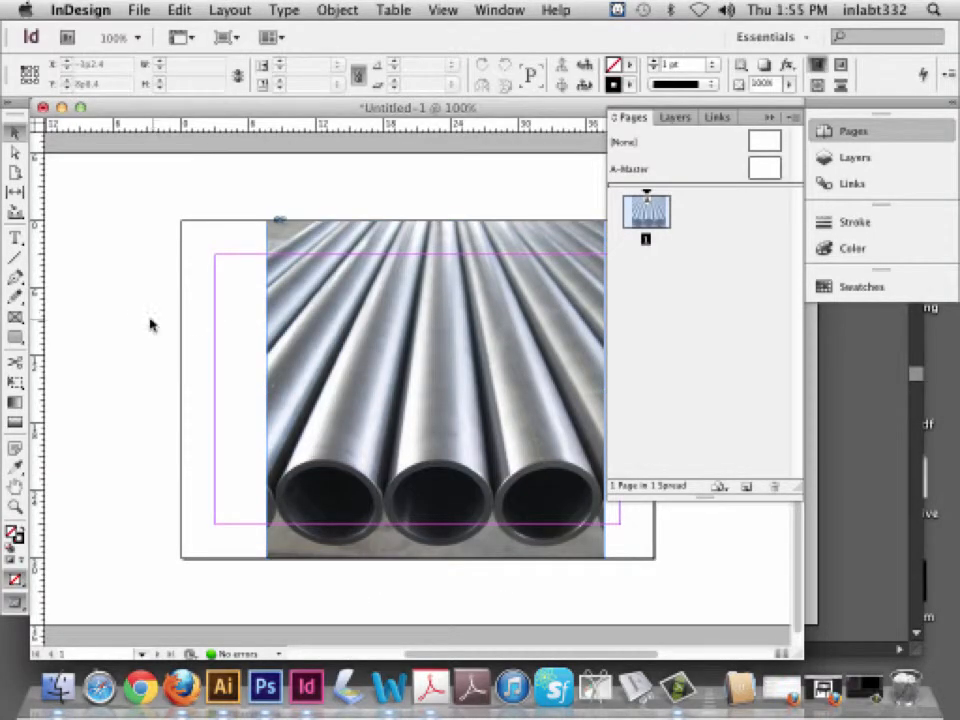
key("super+v")
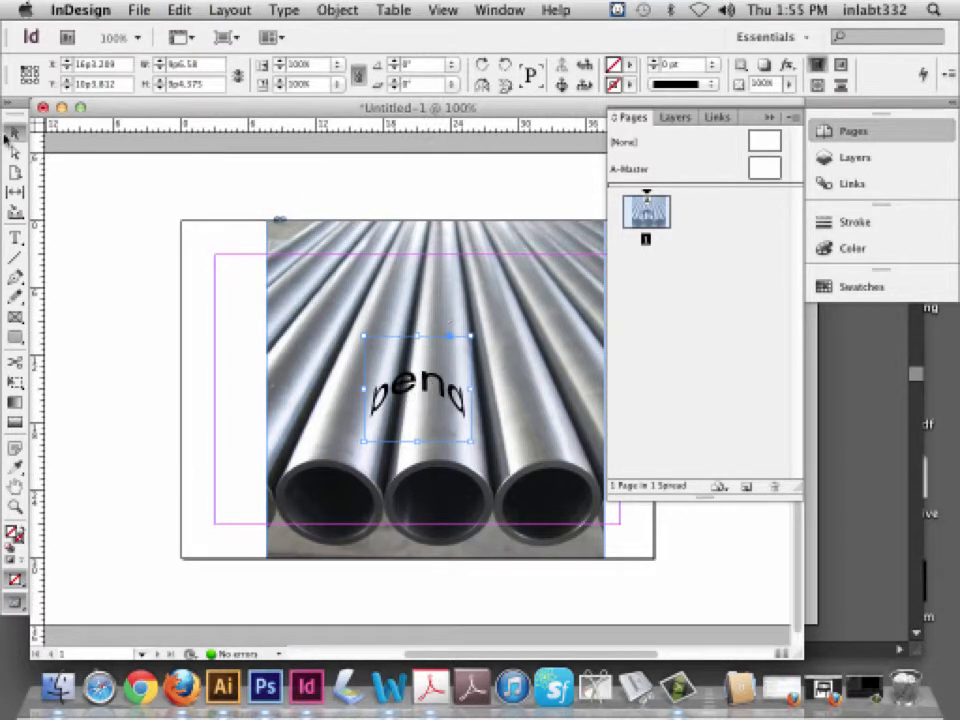
Check the pasted lettering's edges up close, then move it over the middle pipe, just above its front opening
left_click(110, 240)
left_click(15, 507)
left_click_drag(375, 394, 405, 423)
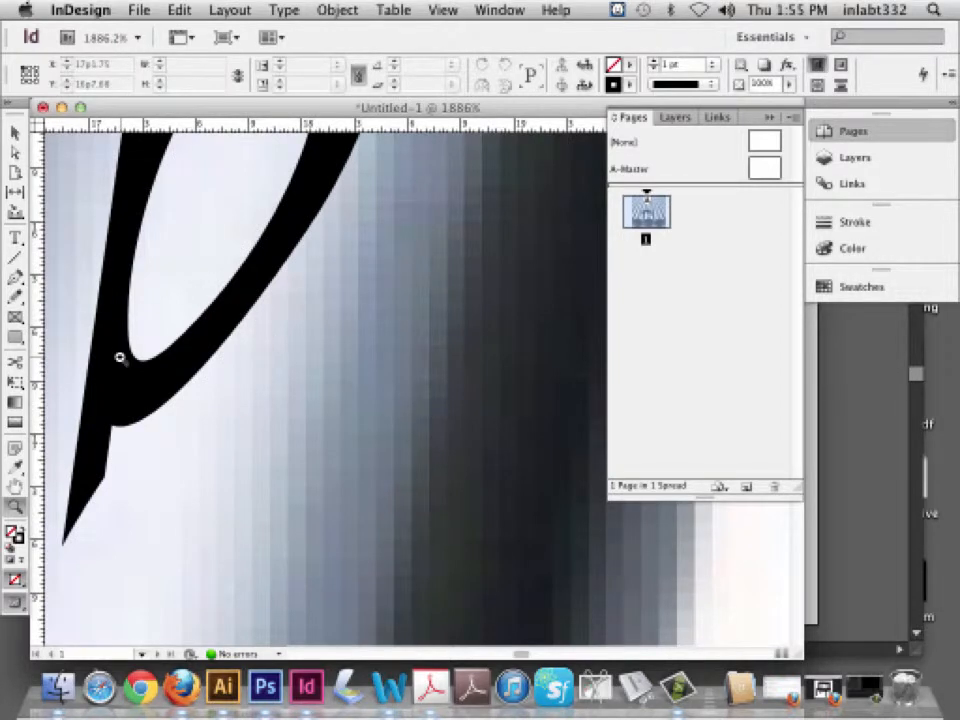
key("super+0")
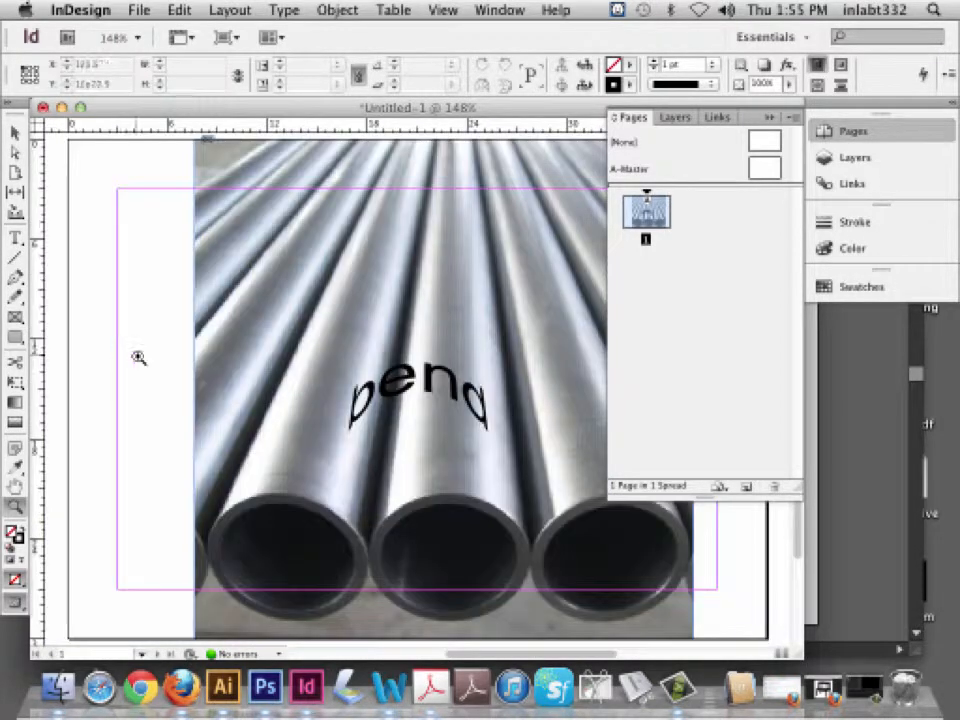
key("v")
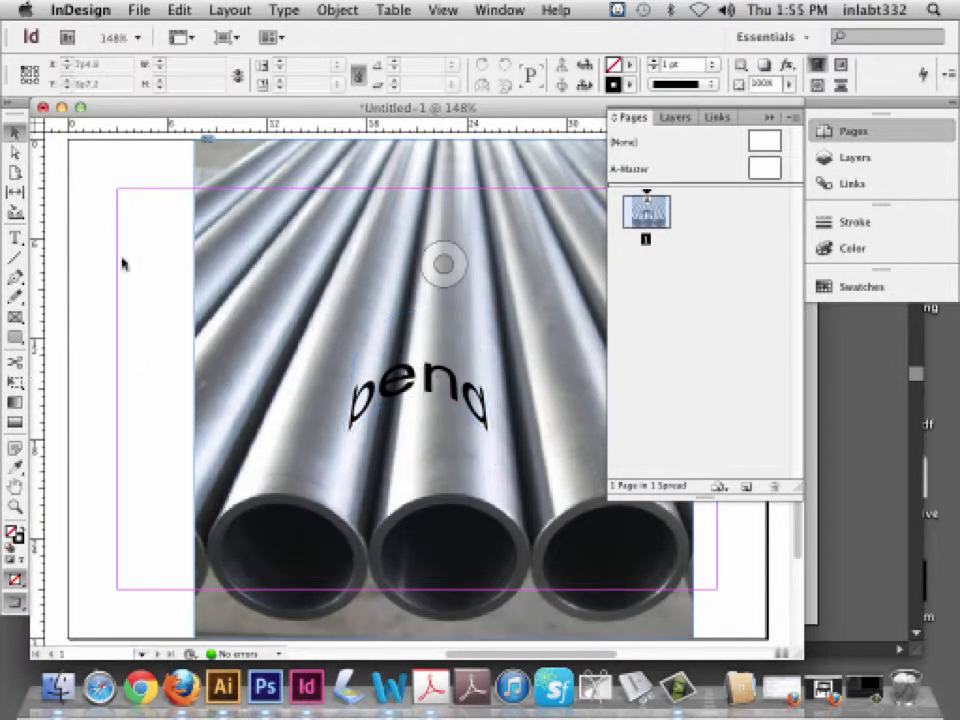
left_click_drag(360, 422, 385, 491)
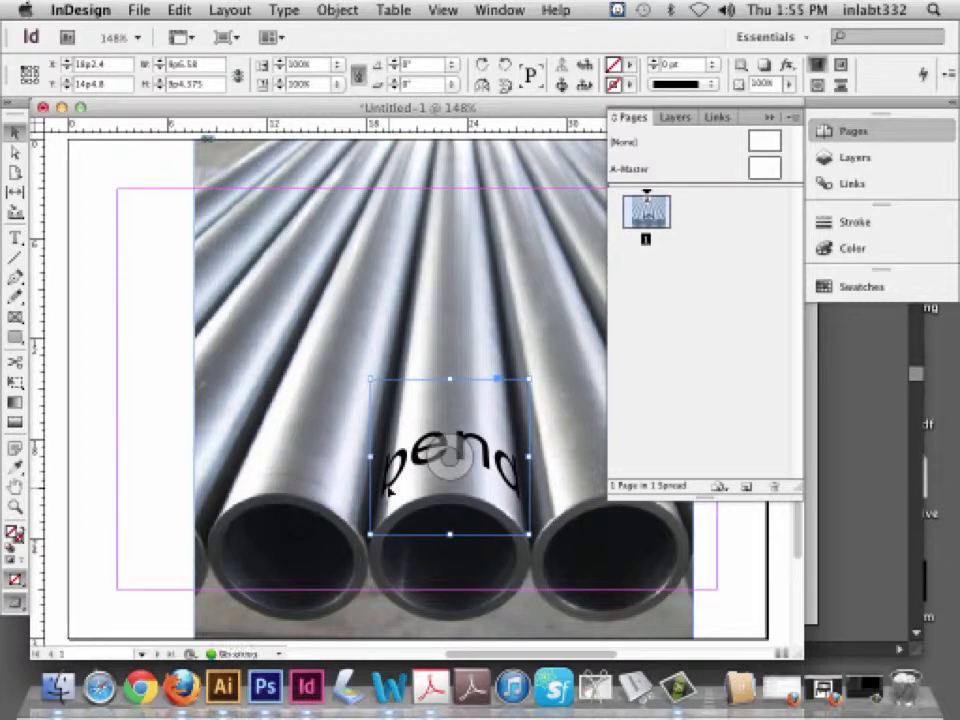
Try the magenta swatch C=0 M=100 Y=0 K=0 as the lettering frame's fill and set the fill back to None
left_click(866, 248)
left_click(866, 287)
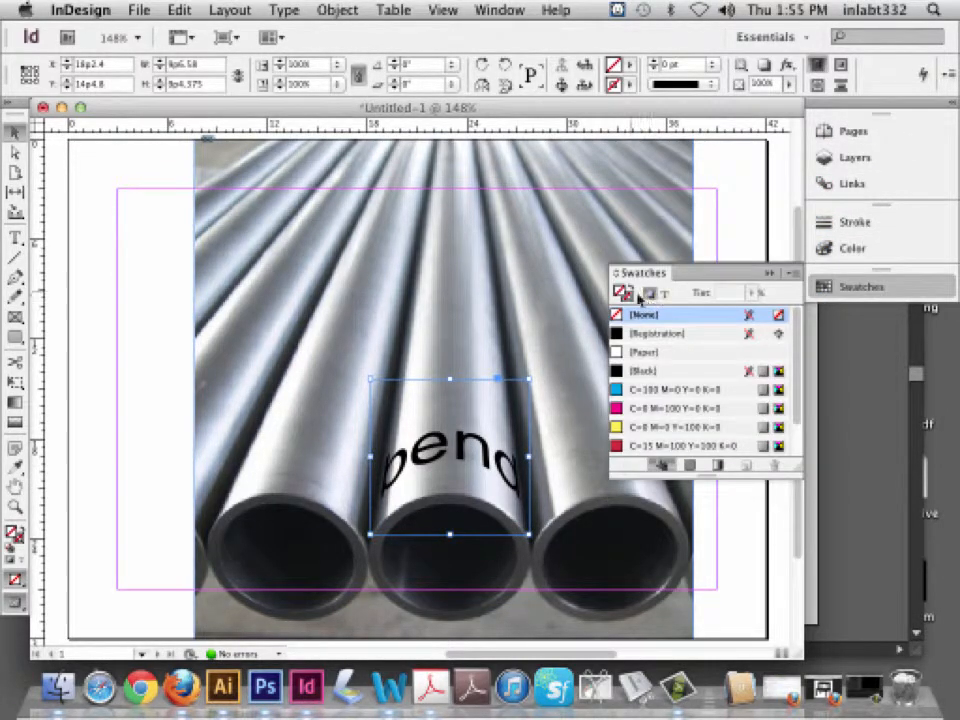
left_click(671, 409)
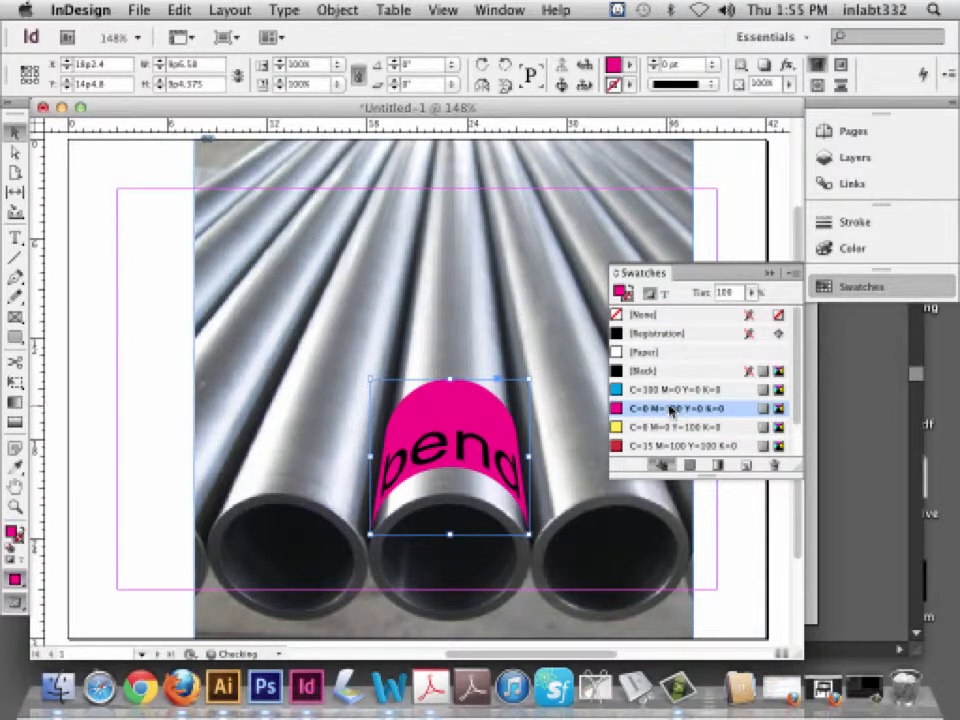
left_click(643, 315)
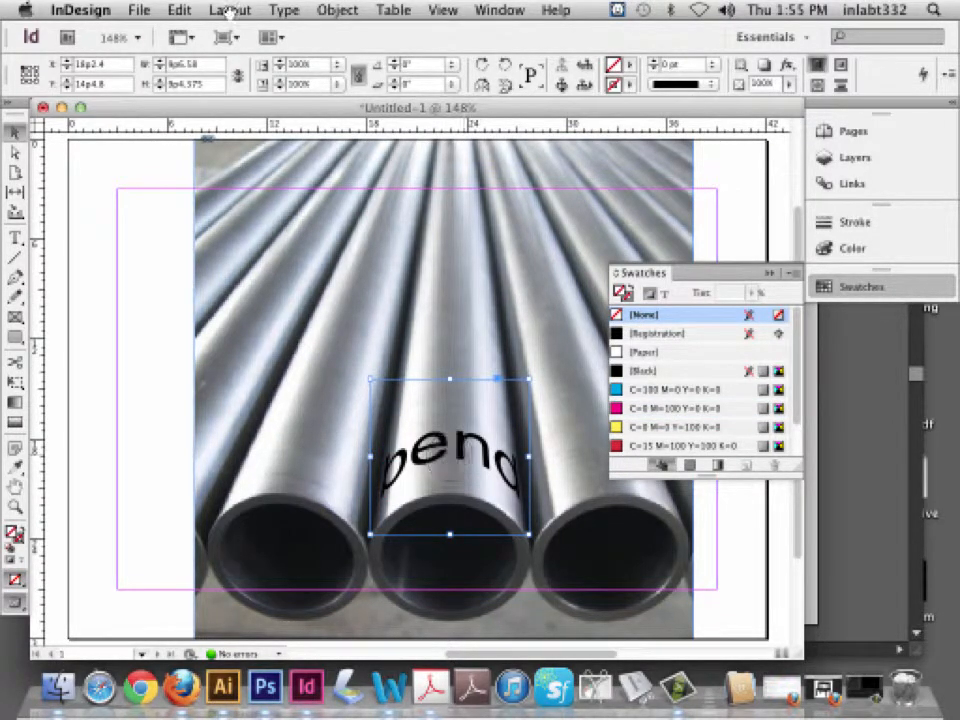
Try to narrow the "bend" lettering's frame from its left side and undo the change
left_click(443, 263)
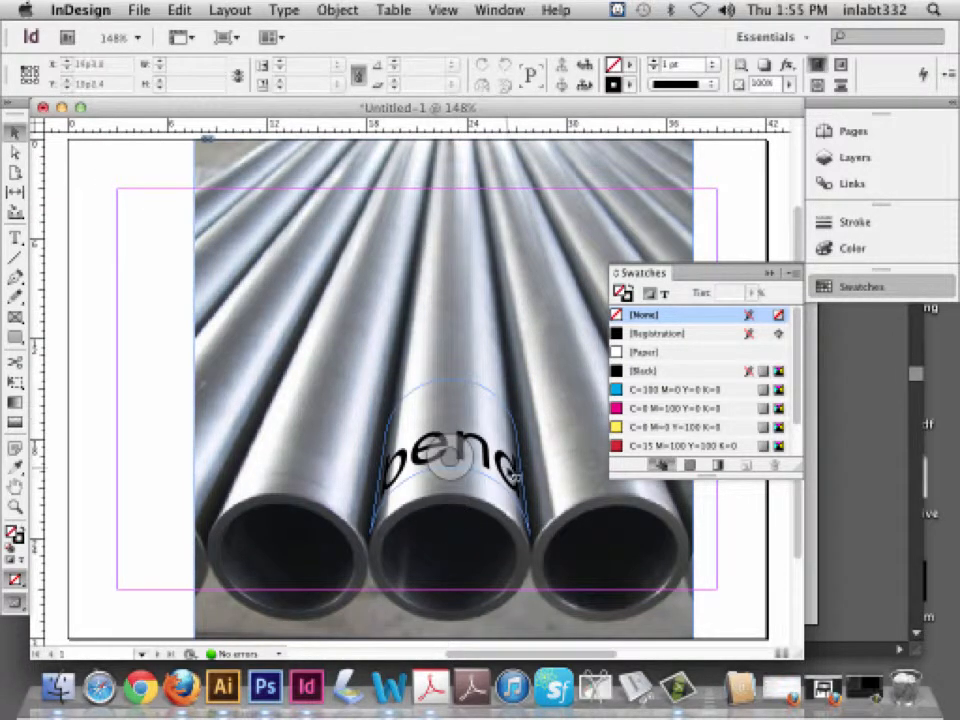
left_click(443, 263)
left_click(404, 469)
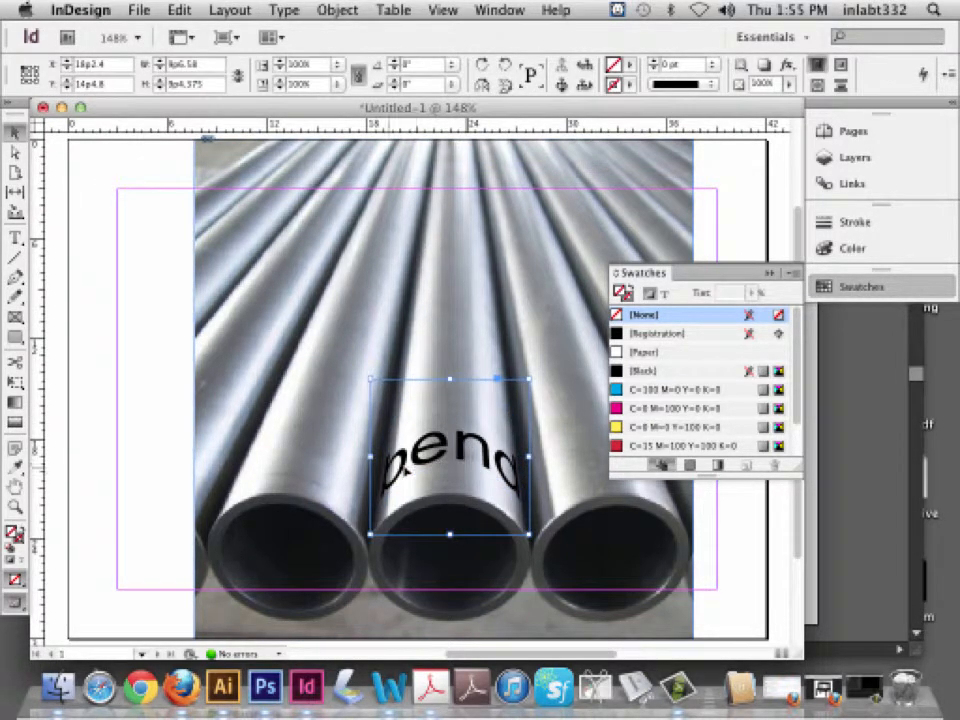
left_click_drag(370, 457, 375, 457)
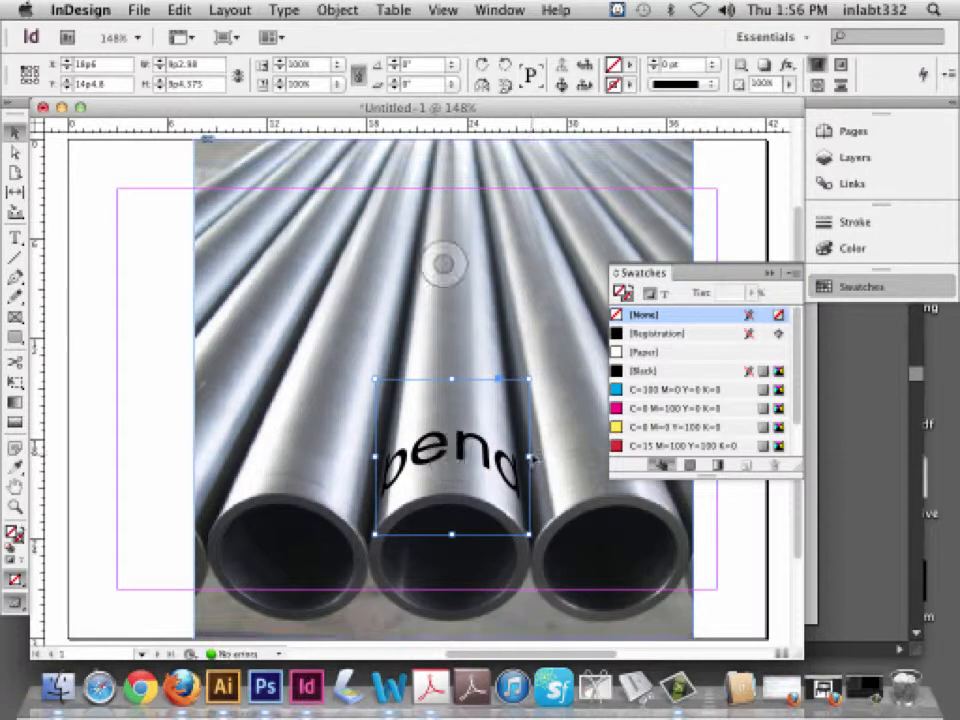
key("super+z")
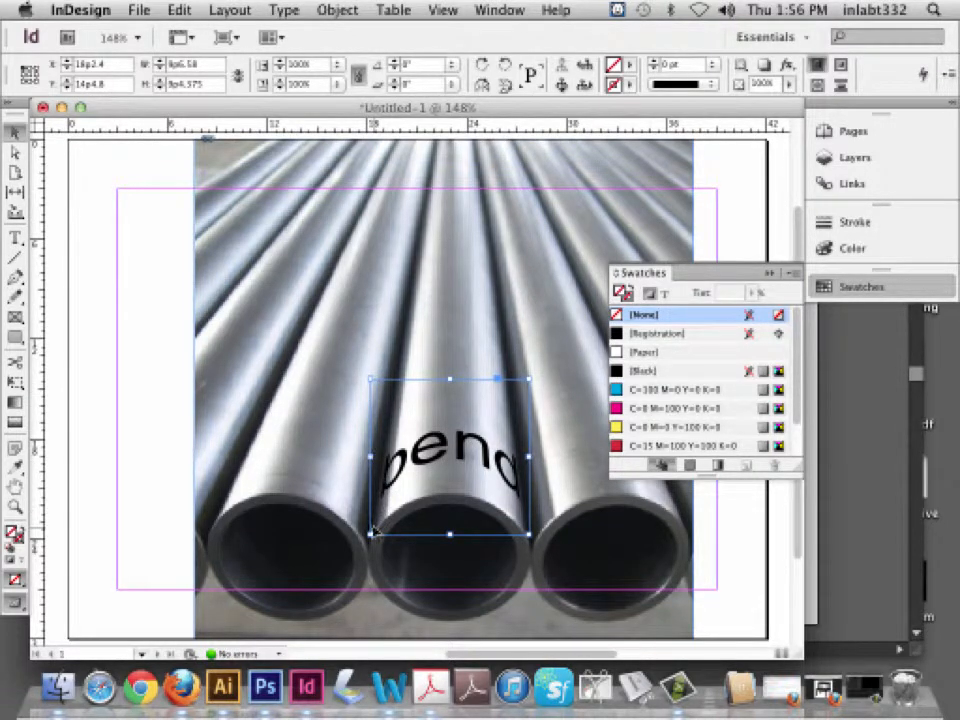
Scale the lettering down to about 8p8.5 by 8p6.5 over the middle pipe and undo the small shift of its contents
left_click_drag(369, 533, 378, 527)
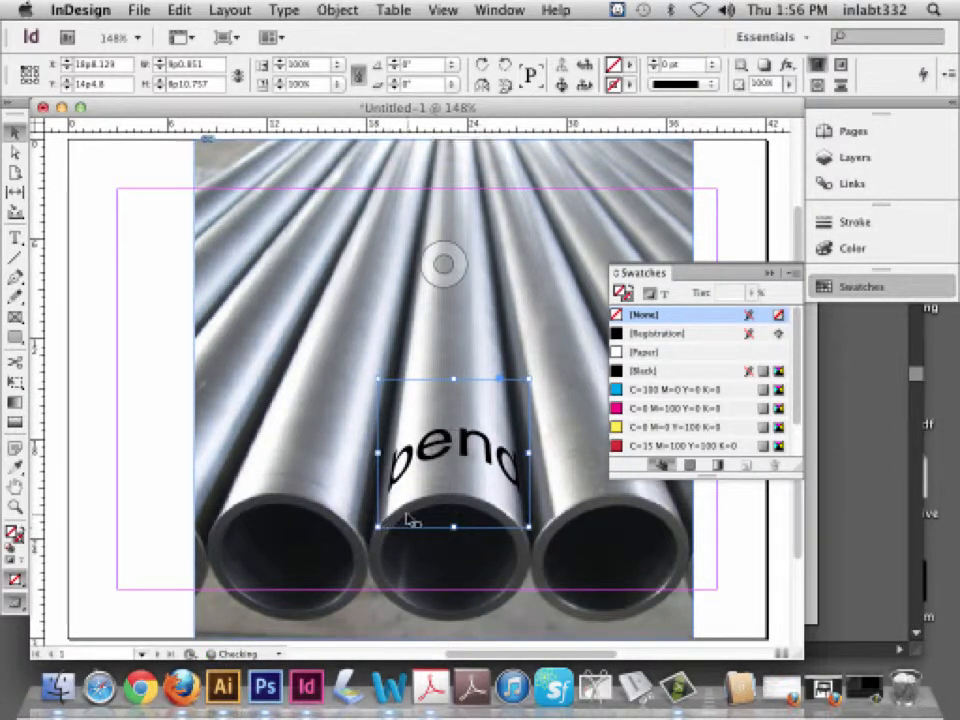
left_click_drag(529, 527, 523, 521)
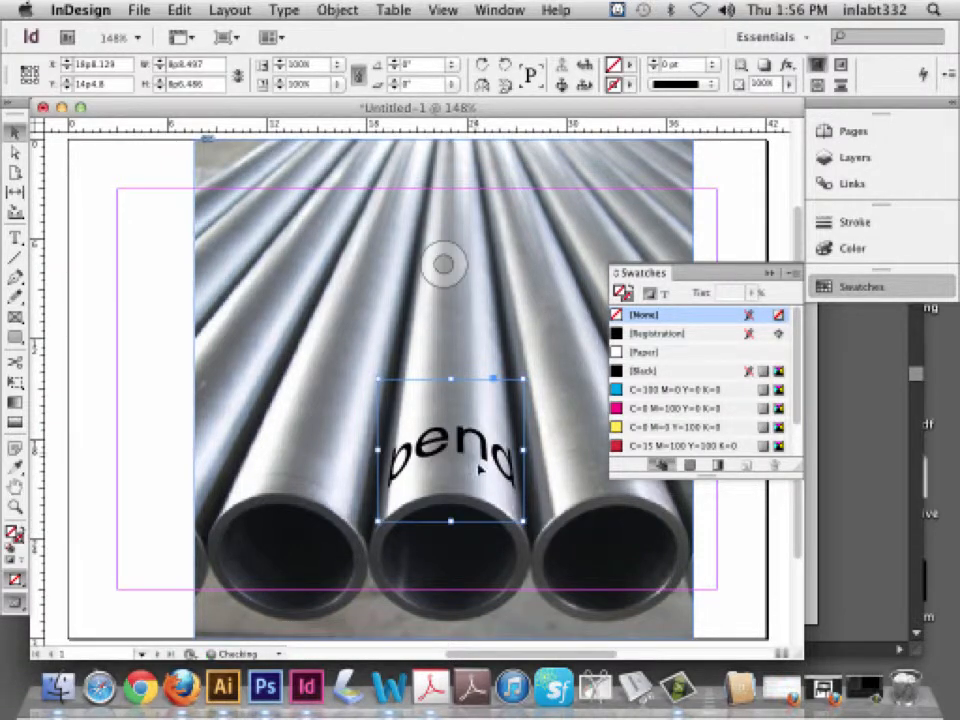
left_click_drag(459, 453, 454, 459)
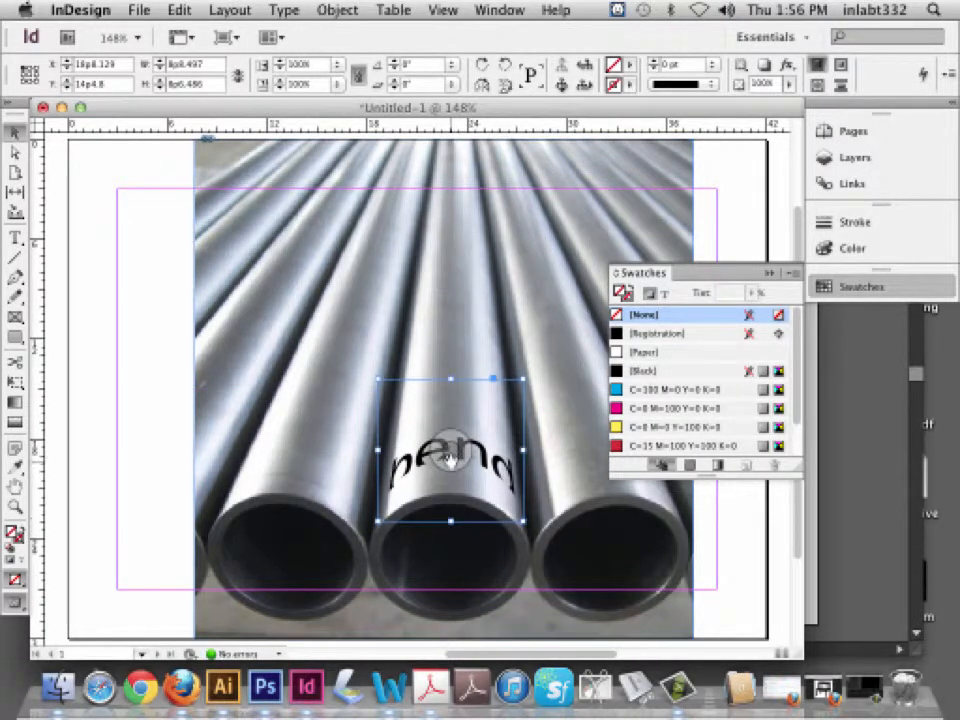
key("super+z")
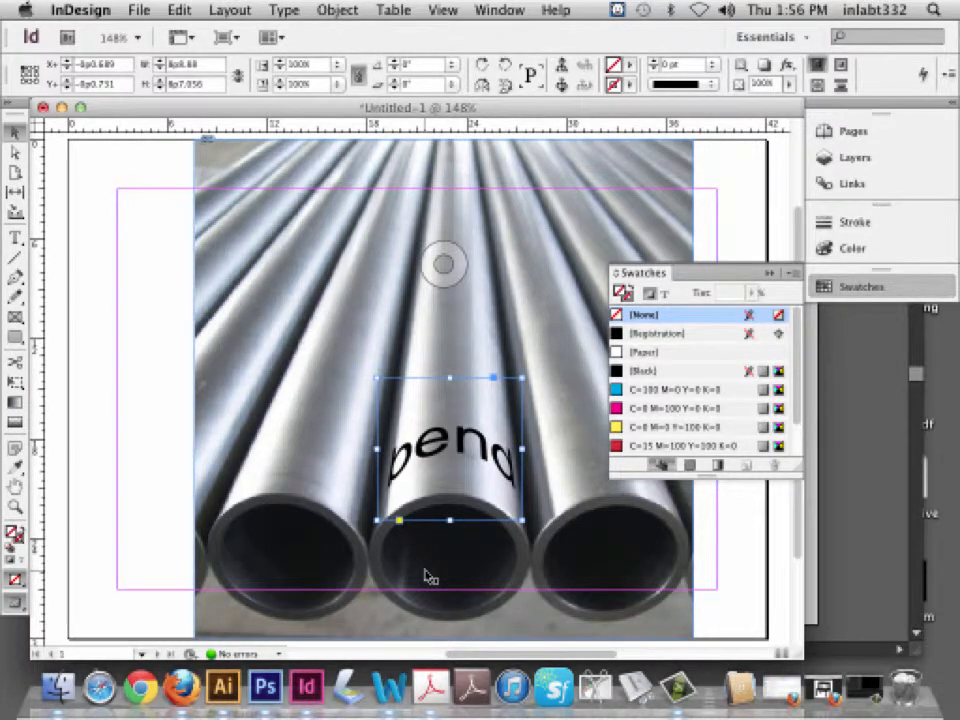
Deselect everything and set the page's display performance to high quality
left_click(88, 177)
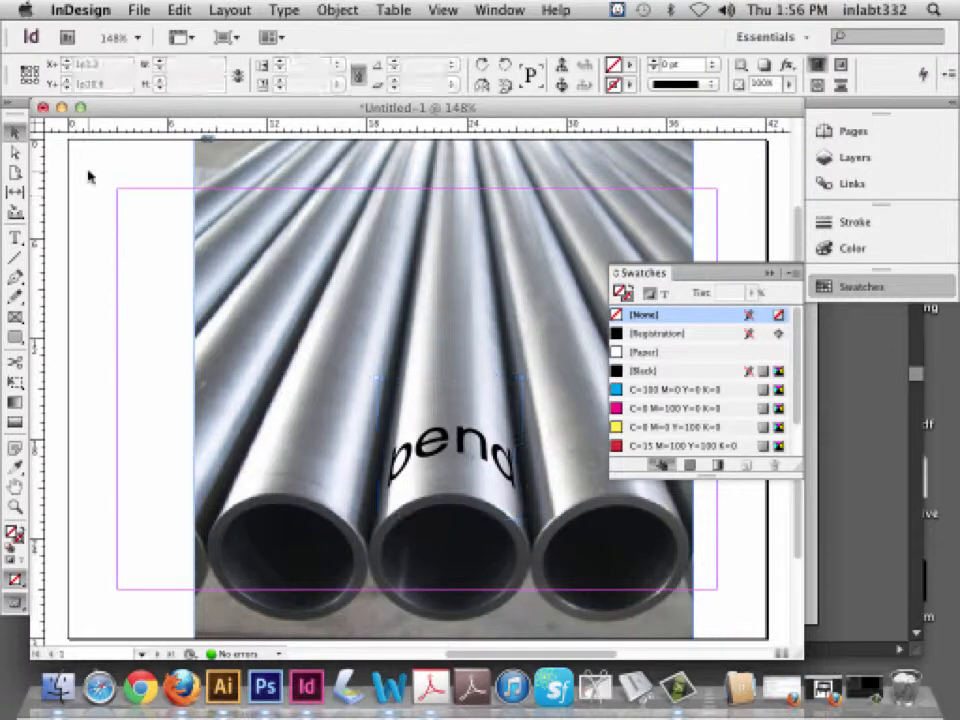
right_click(314, 187)
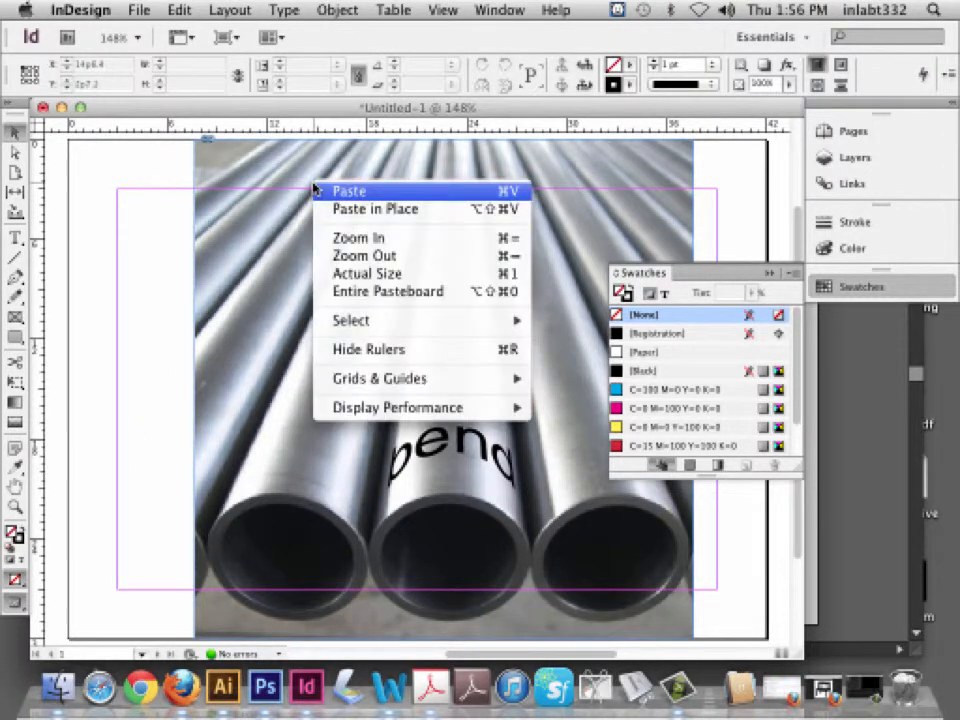
mouse_move(480, 407)
left_click(668, 444)
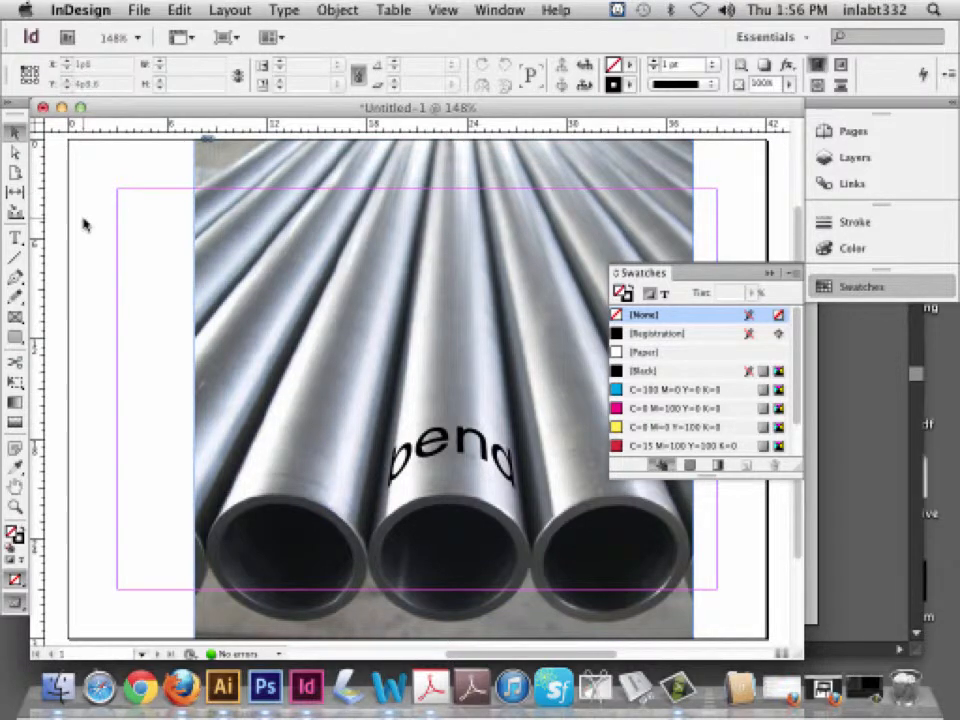
Enlarge the lettering to about 12p5 wide and the pipe photo to about 47p4 square, positioning the photo to cover the whole page
left_click(437, 424)
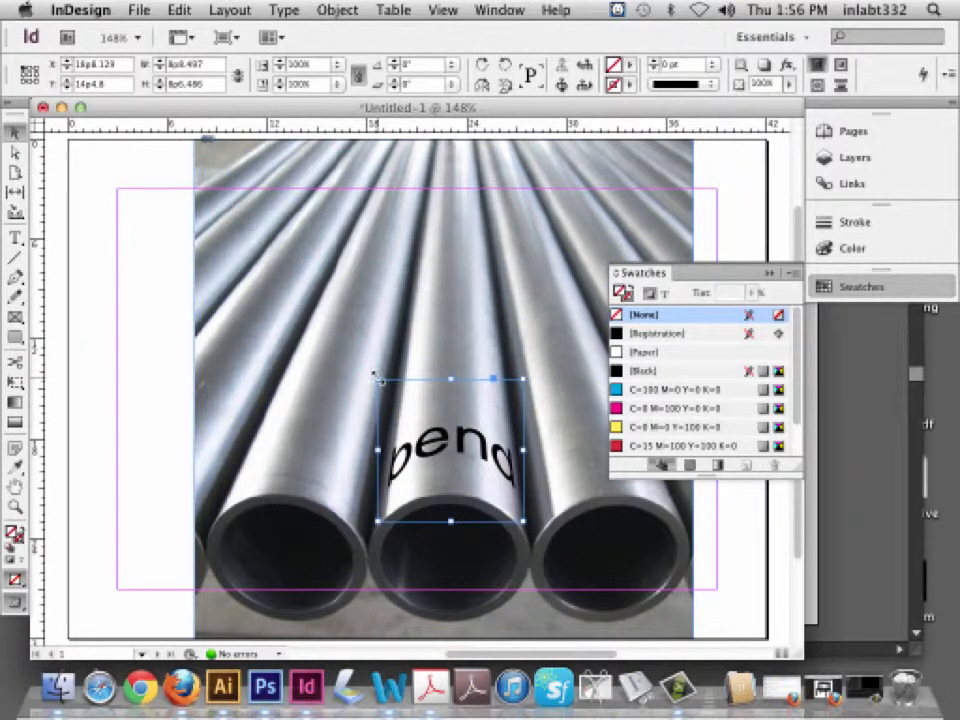
left_click_drag(376, 377, 316, 318)
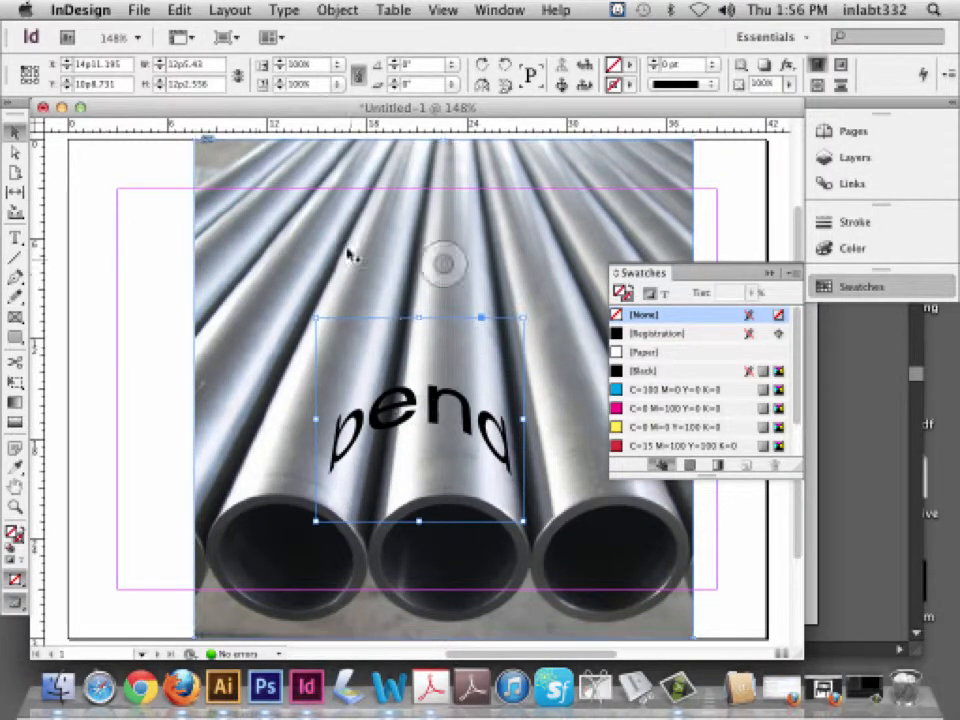
left_click(231, 199)
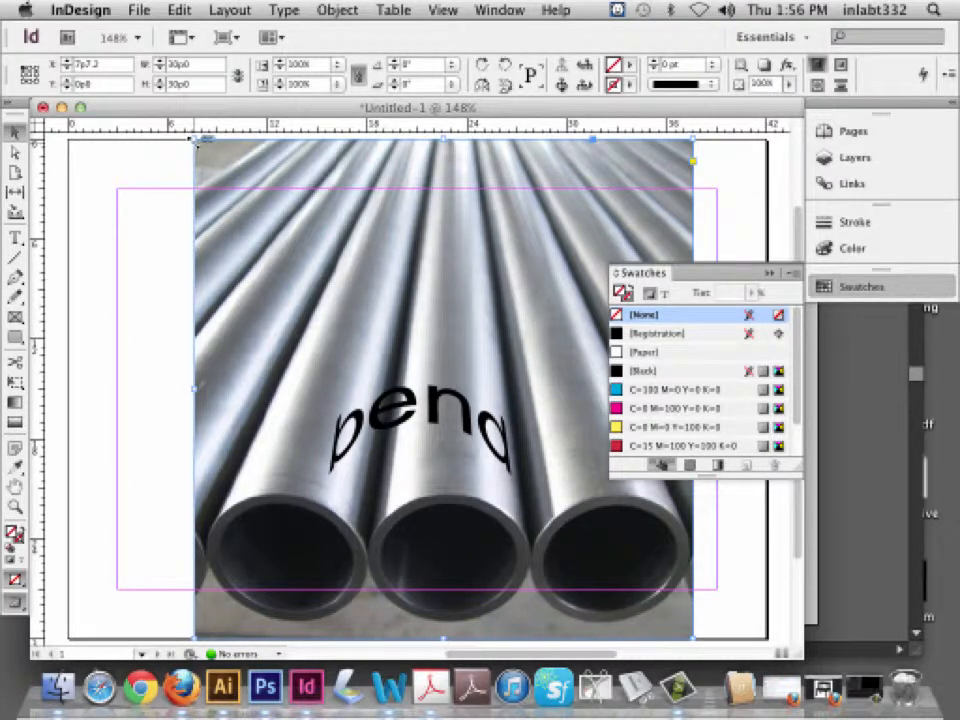
key("super+minus")
key("super+minus")
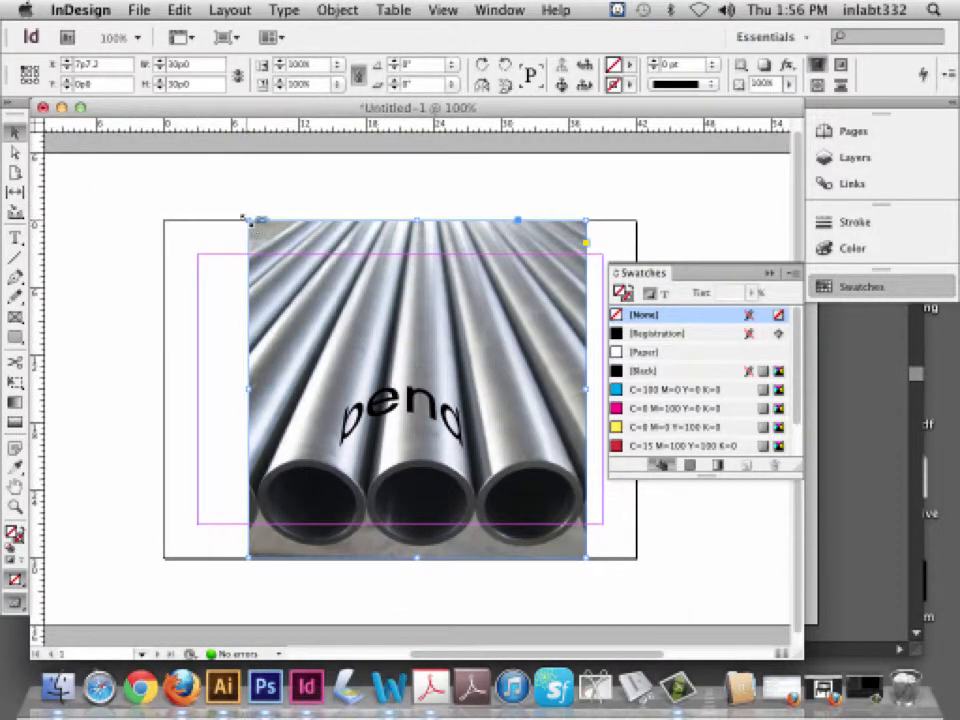
left_click_drag(243, 215, 127, 120)
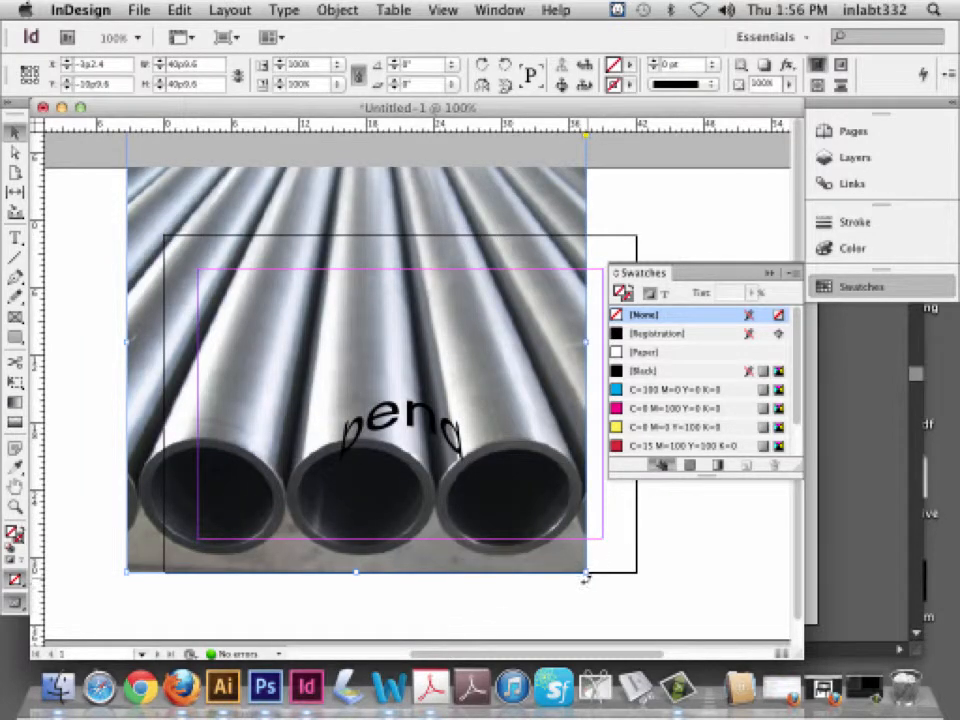
left_click_drag(586, 577, 659, 641)
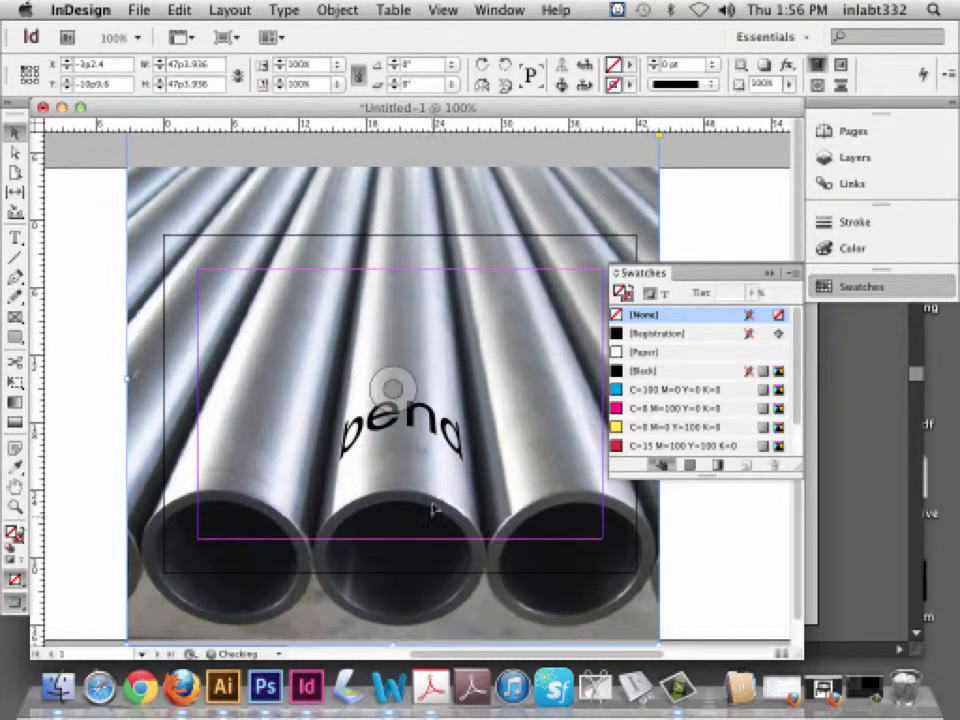
left_click_drag(374, 603, 370, 563)
Try to enlarge the lettering from its two upper corners and its lower edge, undoing each attempt, and deselect it
left_click(399, 424)
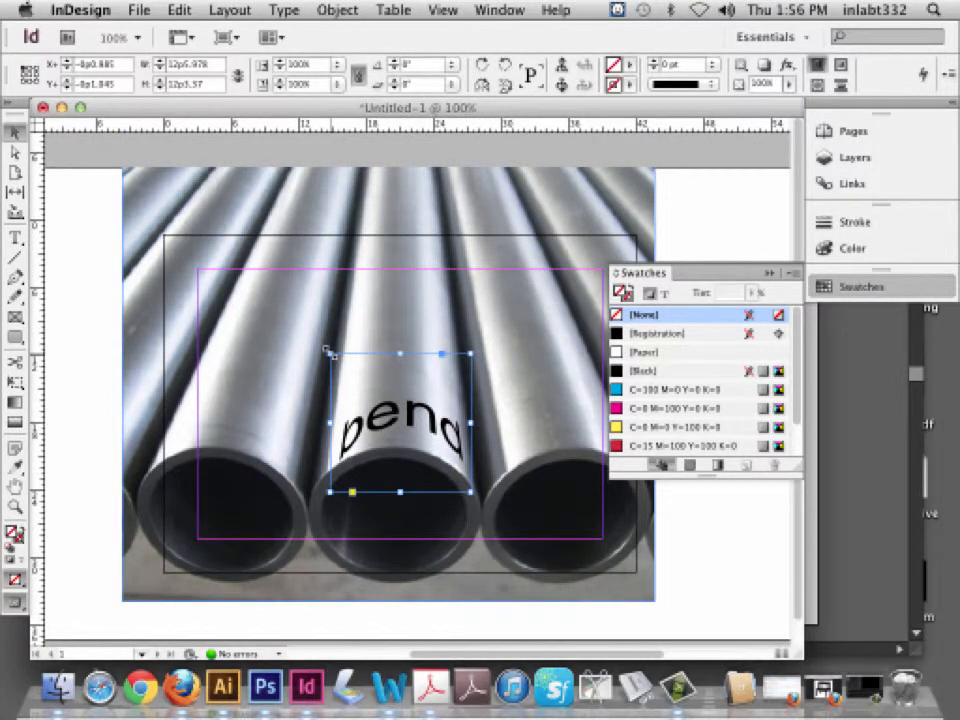
left_click_drag(330, 353, 310, 334)
key("super+z")
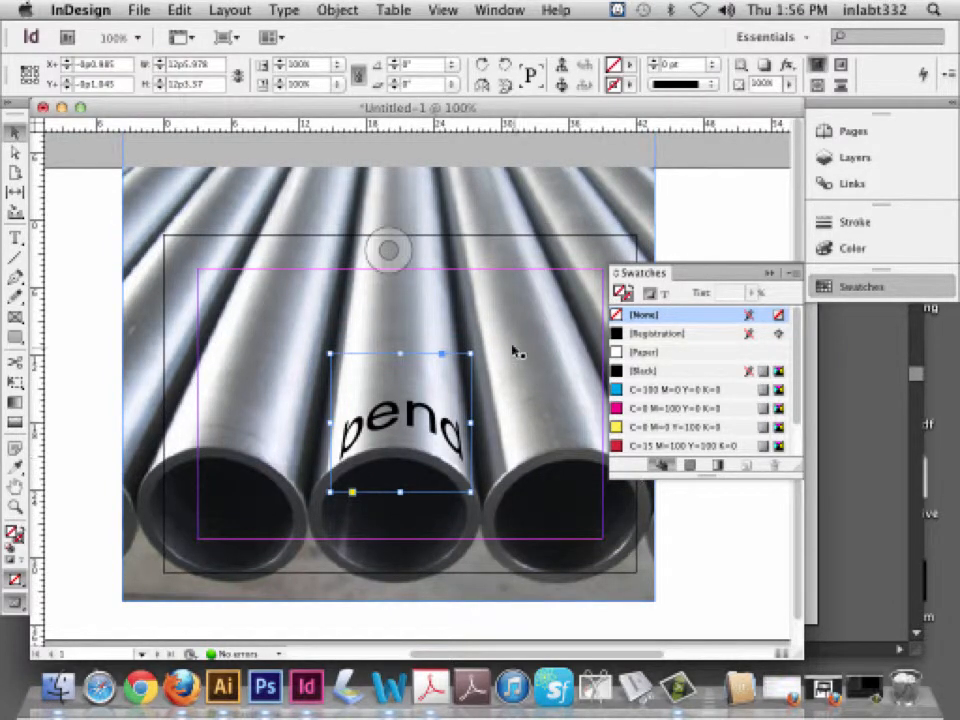
left_click_drag(470, 353, 483, 341)
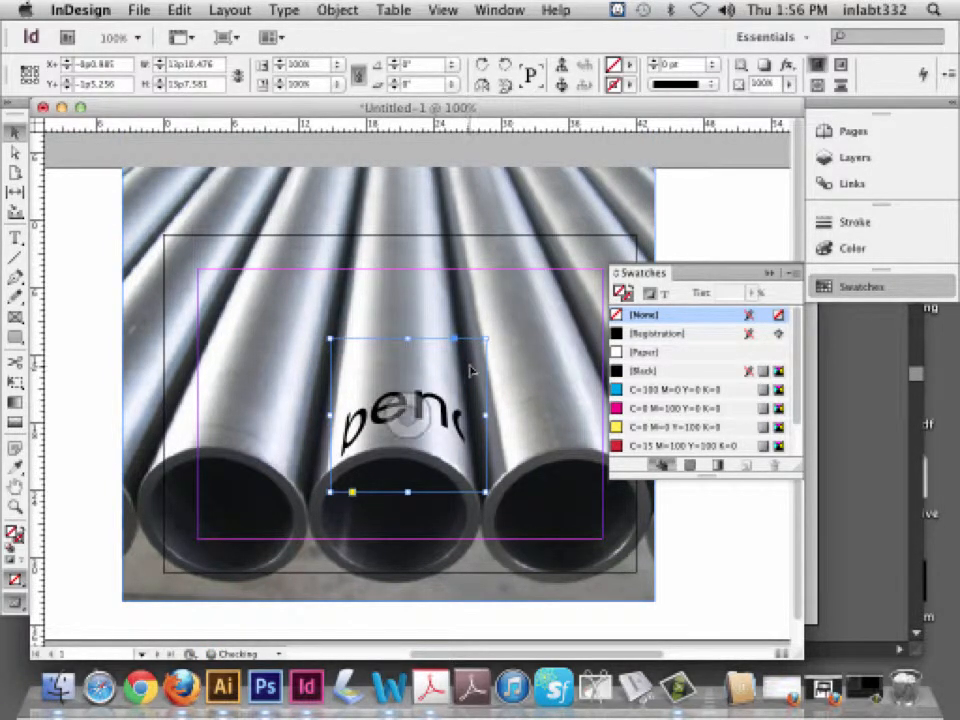
key("super+z")
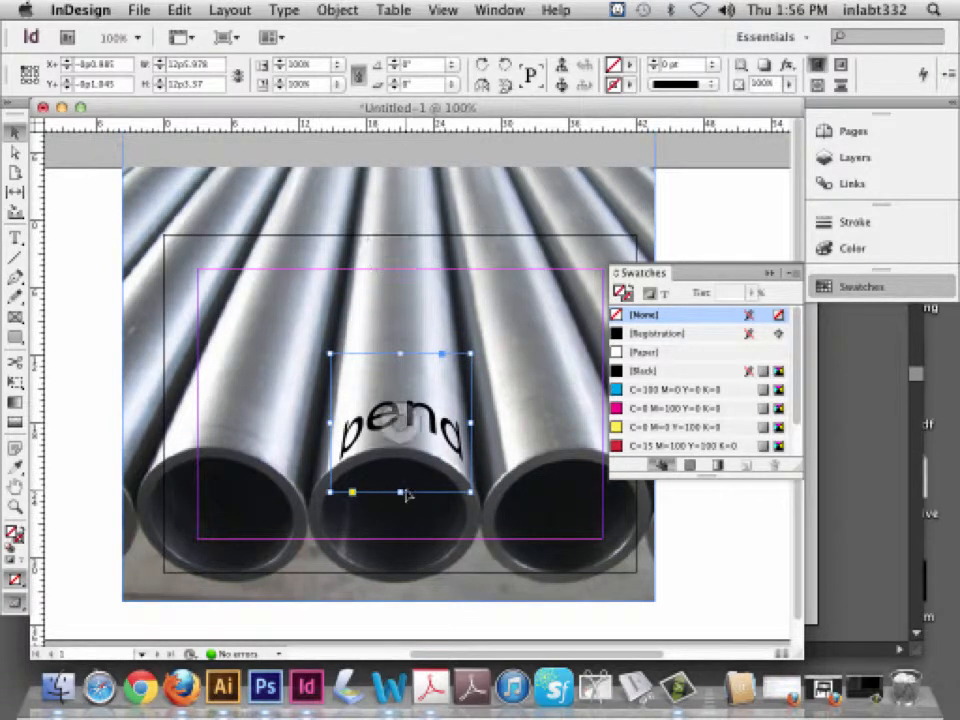
left_click_drag(401, 493, 401, 512)
key("super+z")
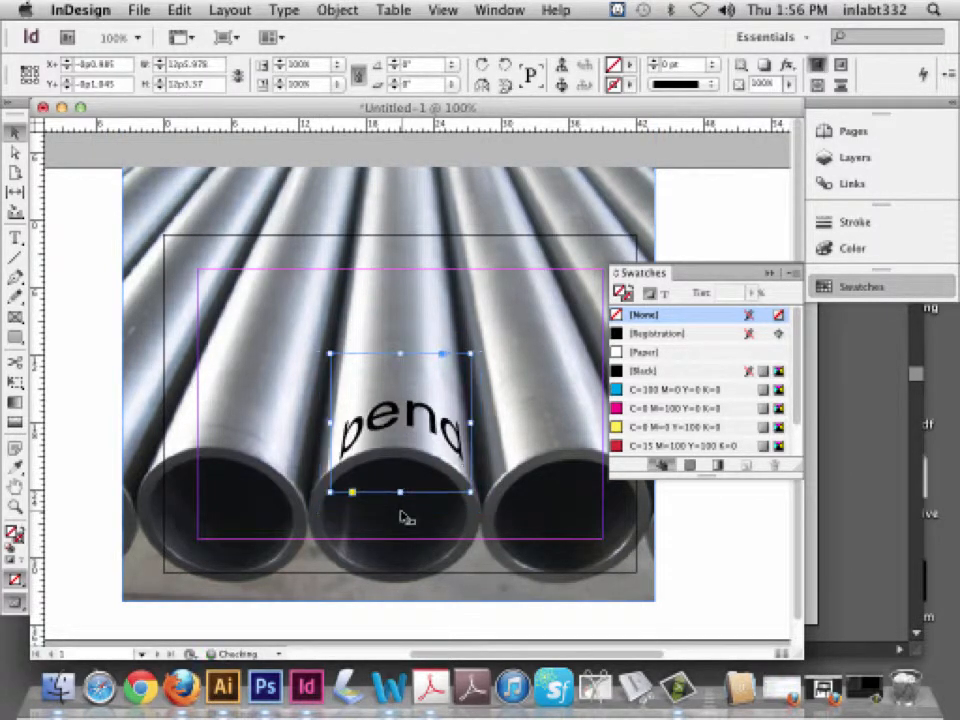
left_click(57, 242)
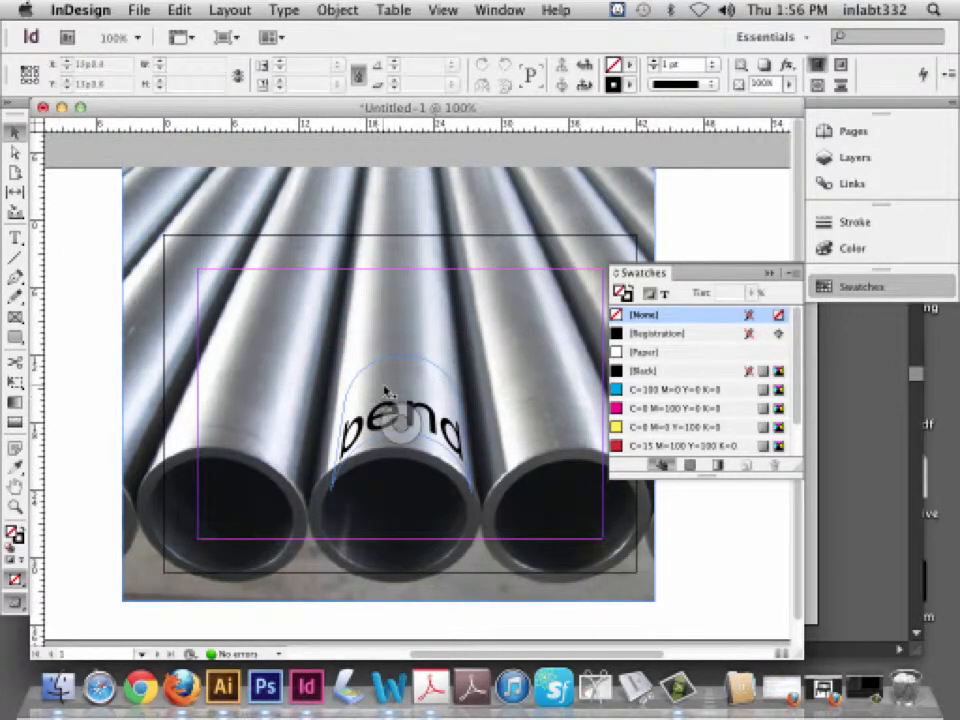
Enlarge the lettering about its centre to about 14p10 by 14p6 and nudge it left to fit the middle pipe
left_click(379, 411)
left_click_drag(400, 354, 399, 331)
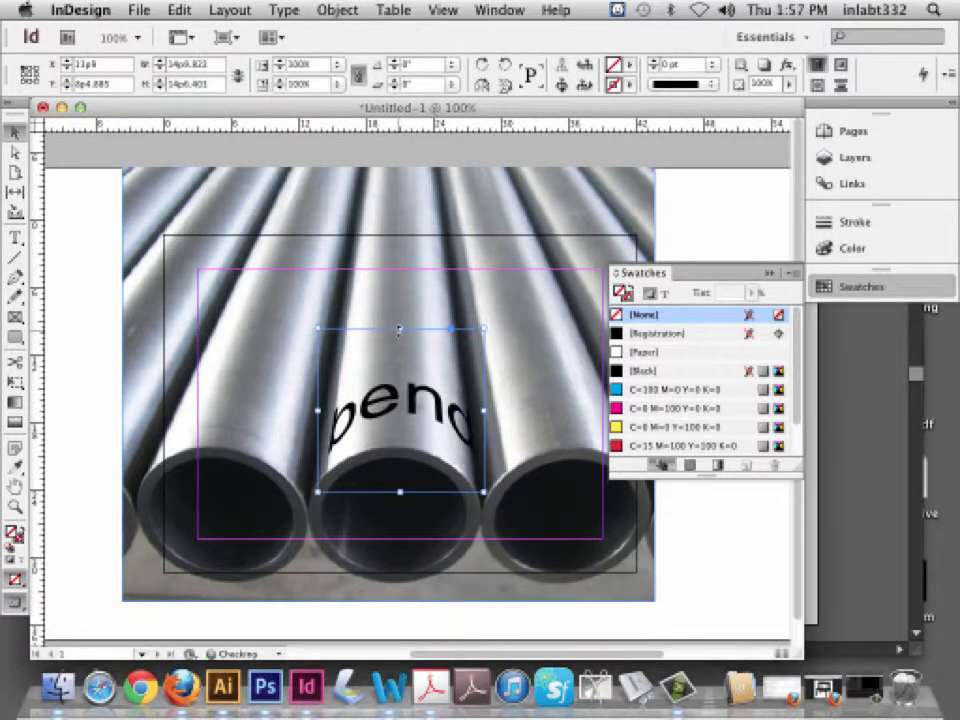
key("Left")
key("Left")
key("Left")
key("Left")
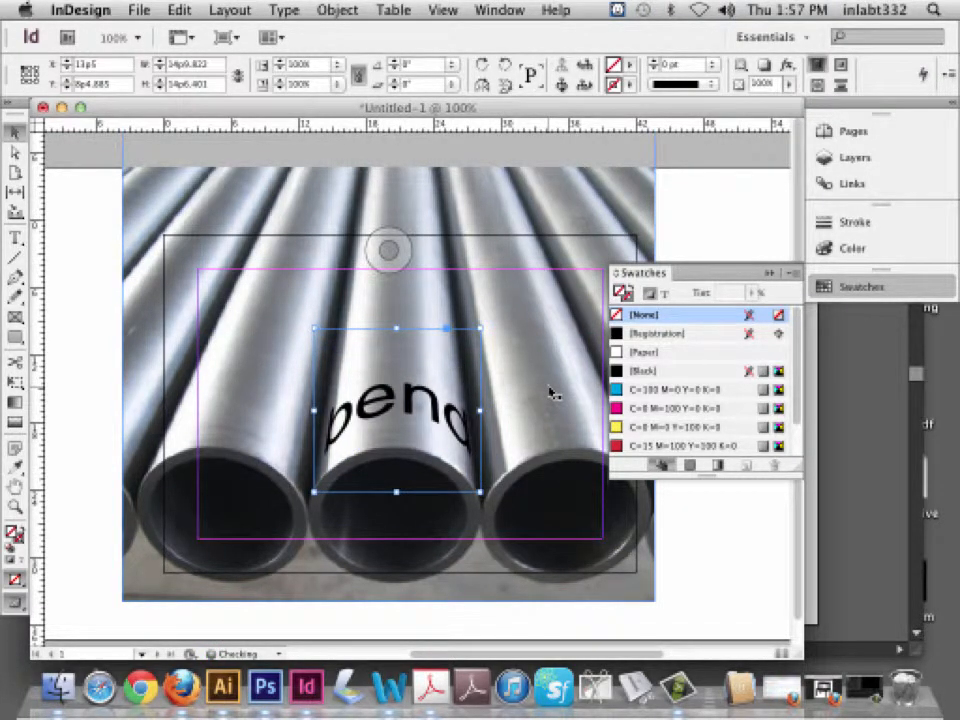
Deselect the lettering and preview the page without frames and guides
left_click(103, 414)
key("w")
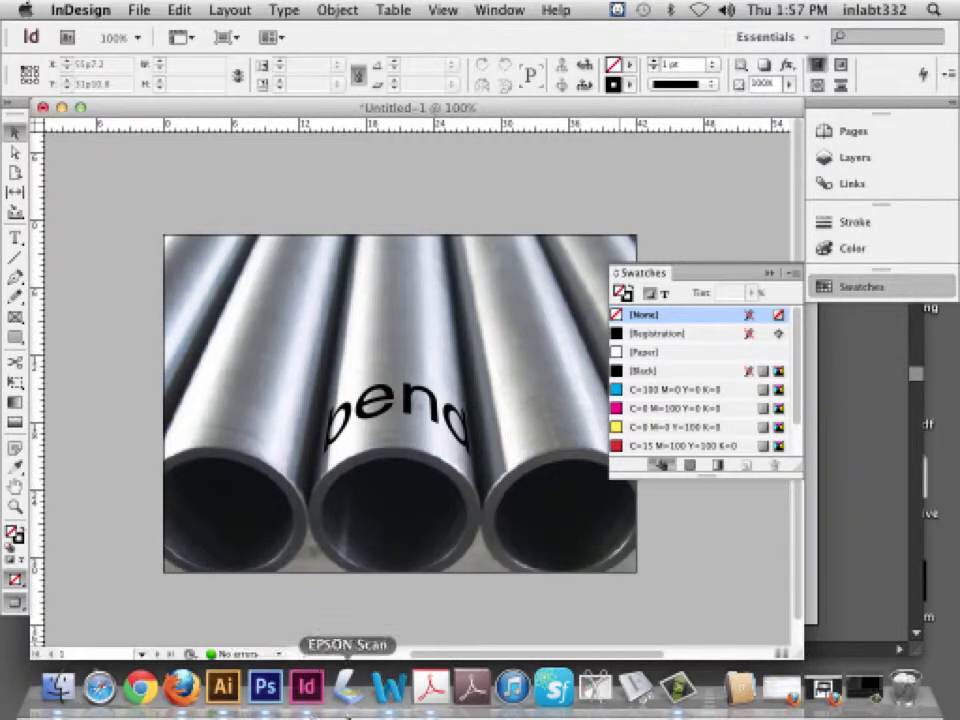
Switch to Illustrator, deselect the revolved path and activate the Pen tool
left_click(238, 697)
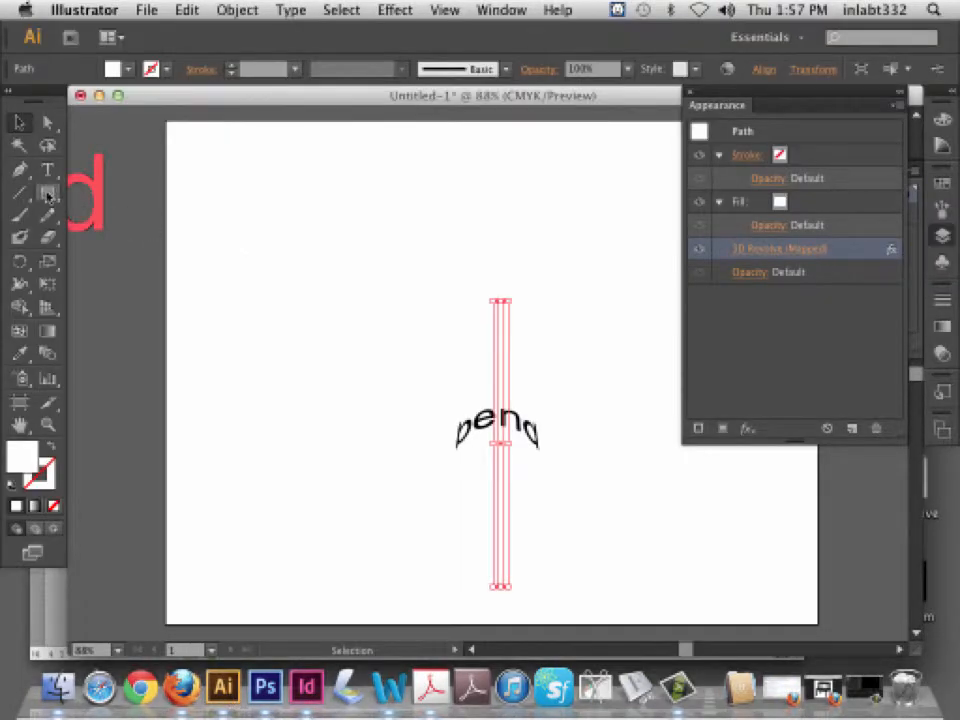
left_click(21, 171)
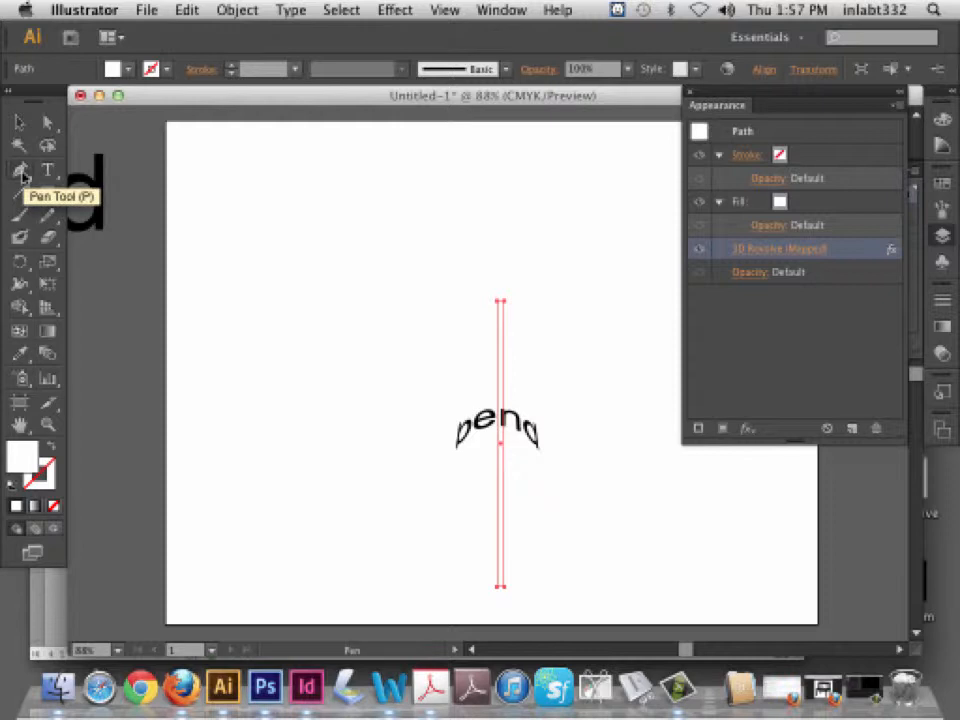
key("v")
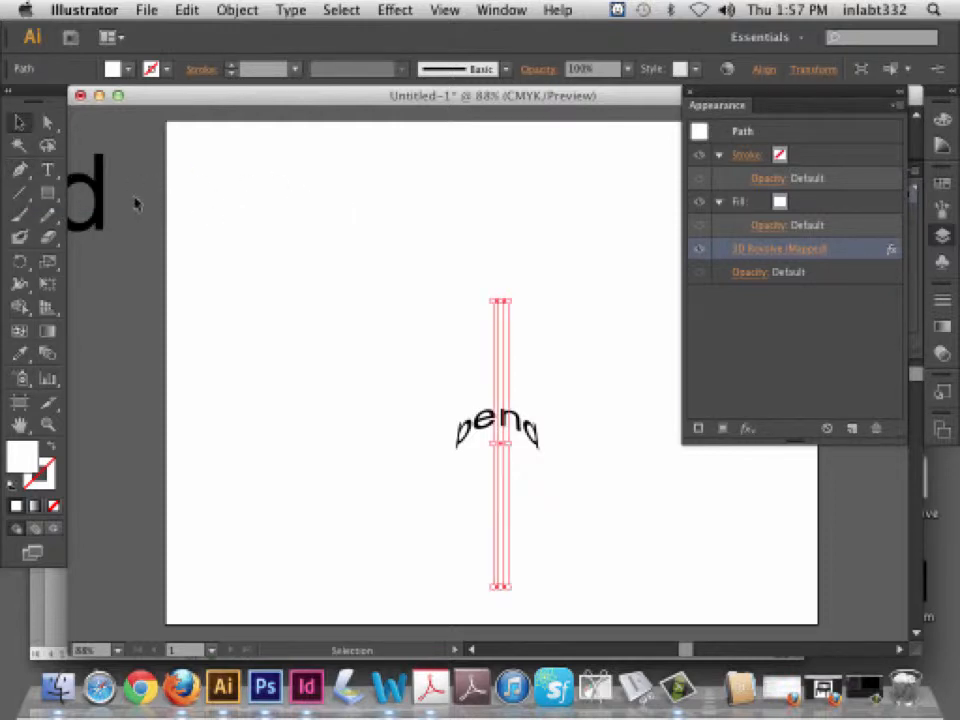
left_click(136, 204)
left_click(21, 170)
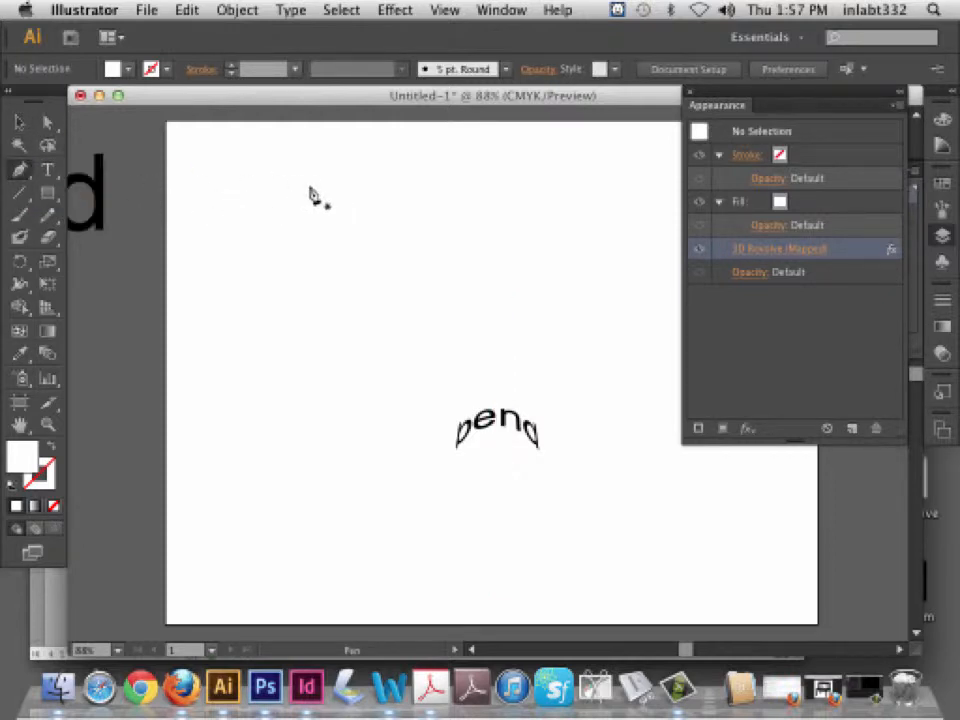
left_click_drag(325, 163, 327, 176)
key("super+z")
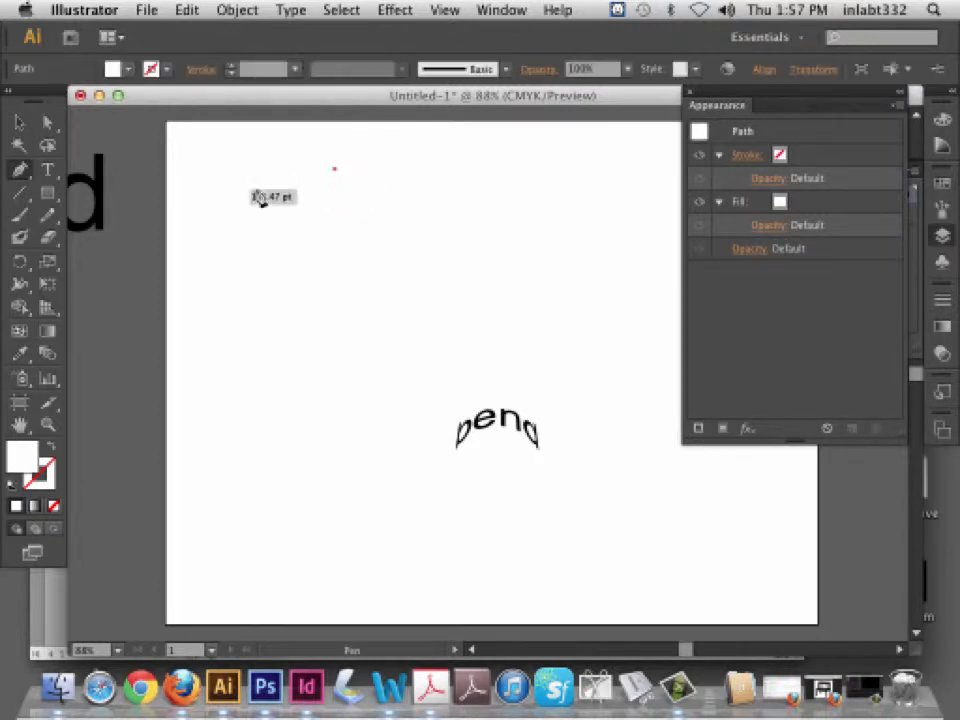
key("super+z")
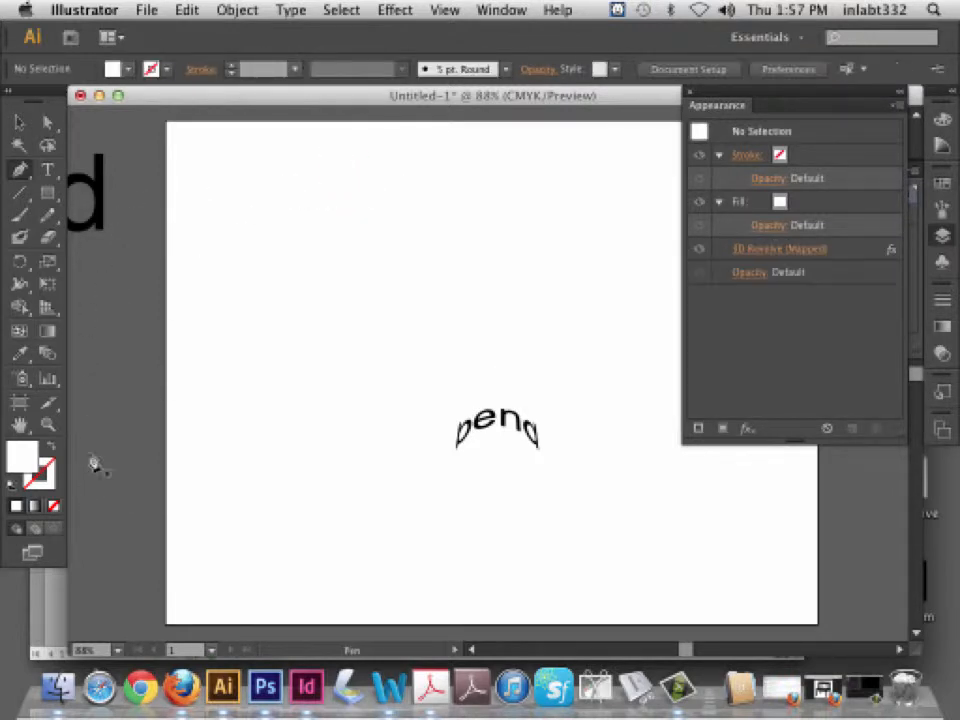
Start a wavy open profile path with the Pen tool near the artboard's upper left and fill it with green
left_click(49, 427)
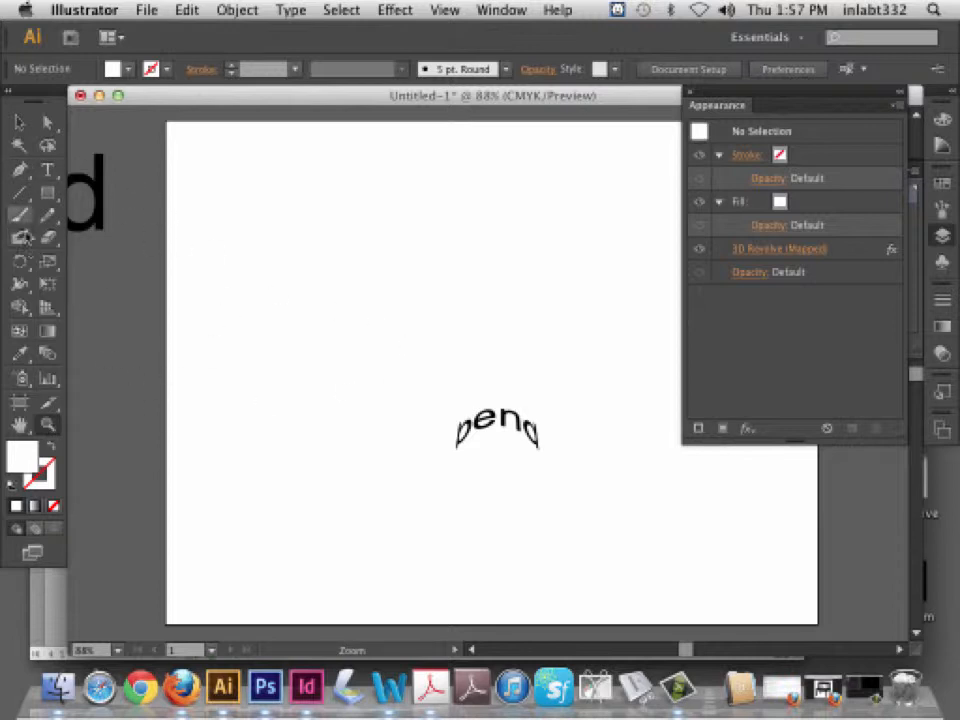
left_click(19, 170)
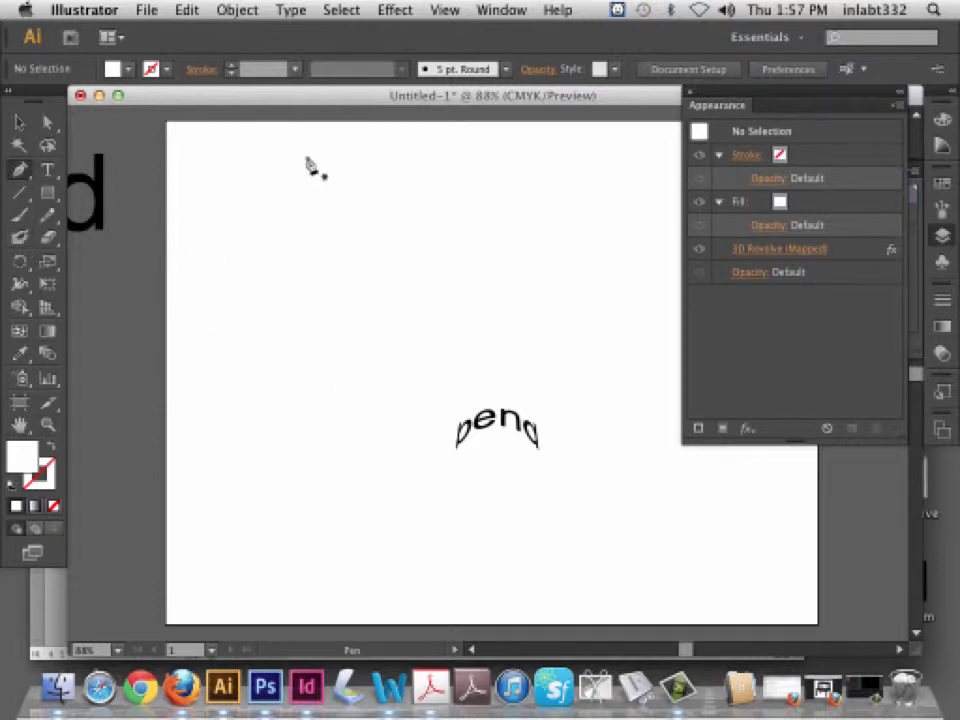
left_click_drag(315, 168, 326, 229)
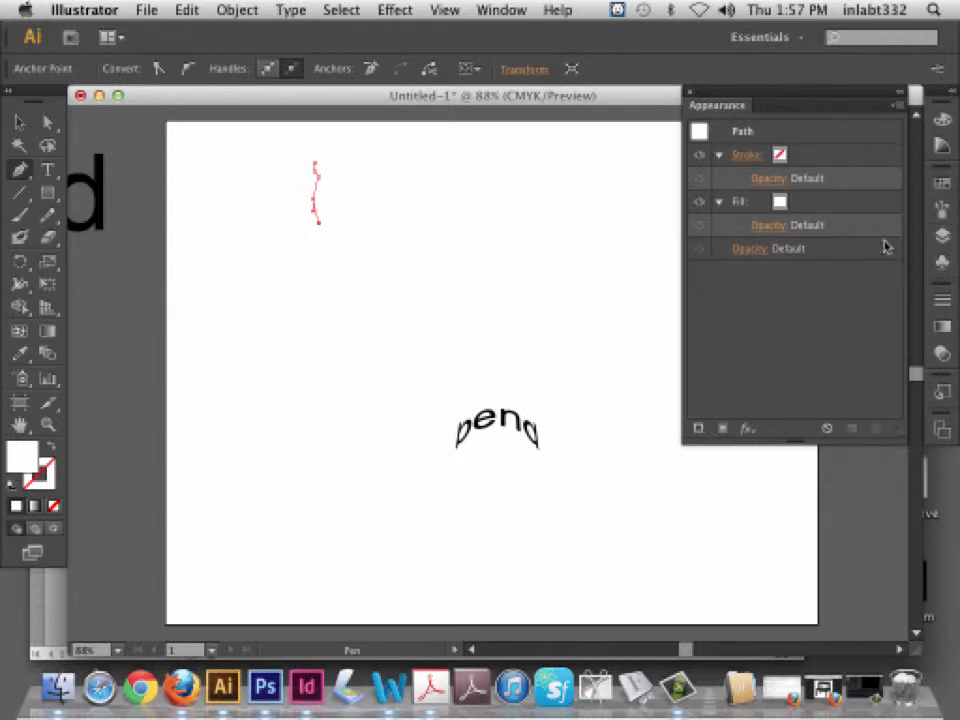
left_click(946, 184)
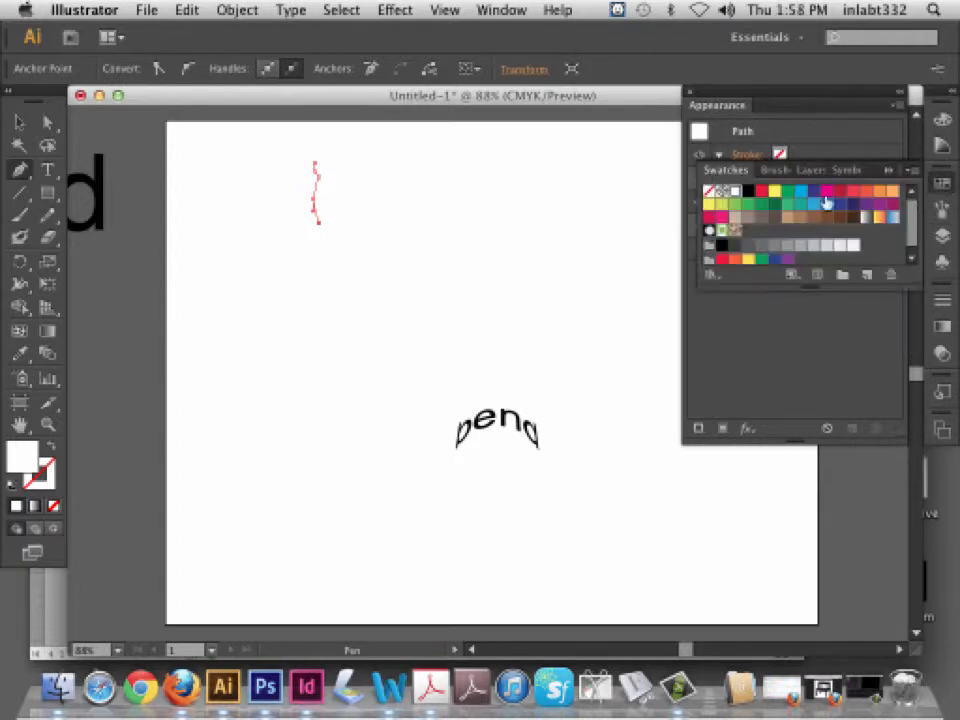
left_click(747, 205)
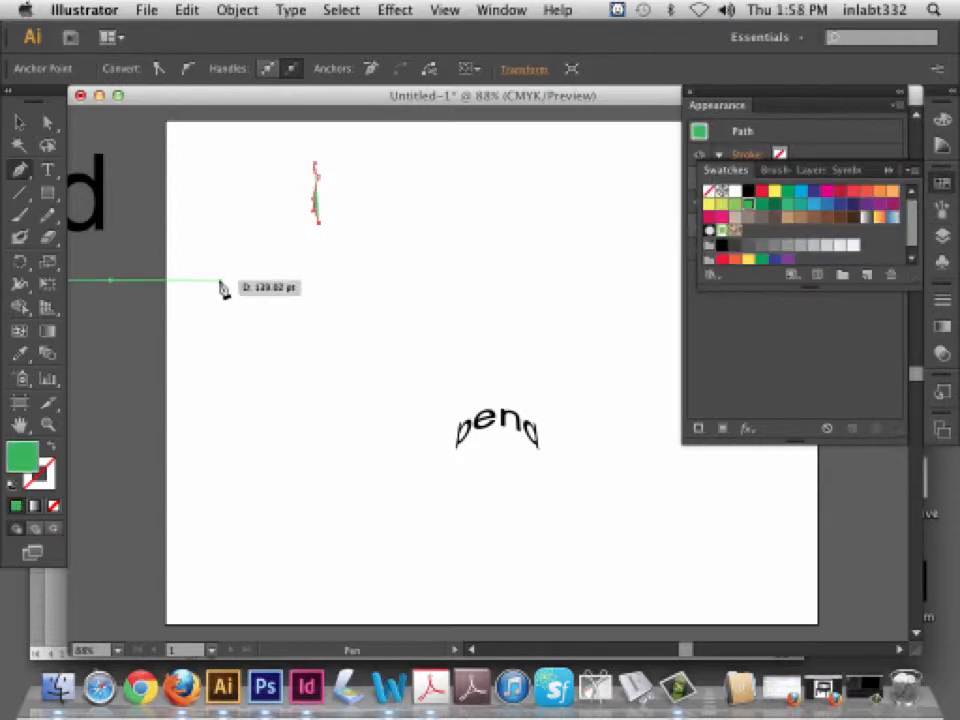
Continue the green profile downward with smooth curved anchors, bulging and narrowing towards the artboard's lower edge
left_click_drag(316, 240, 309, 347)
mouse_move(285, 420)
left_mouse_down()
mouse_move(285, 443)
mouse_move(281, 371)
mouse_move(284, 402)
left_mouse_up()
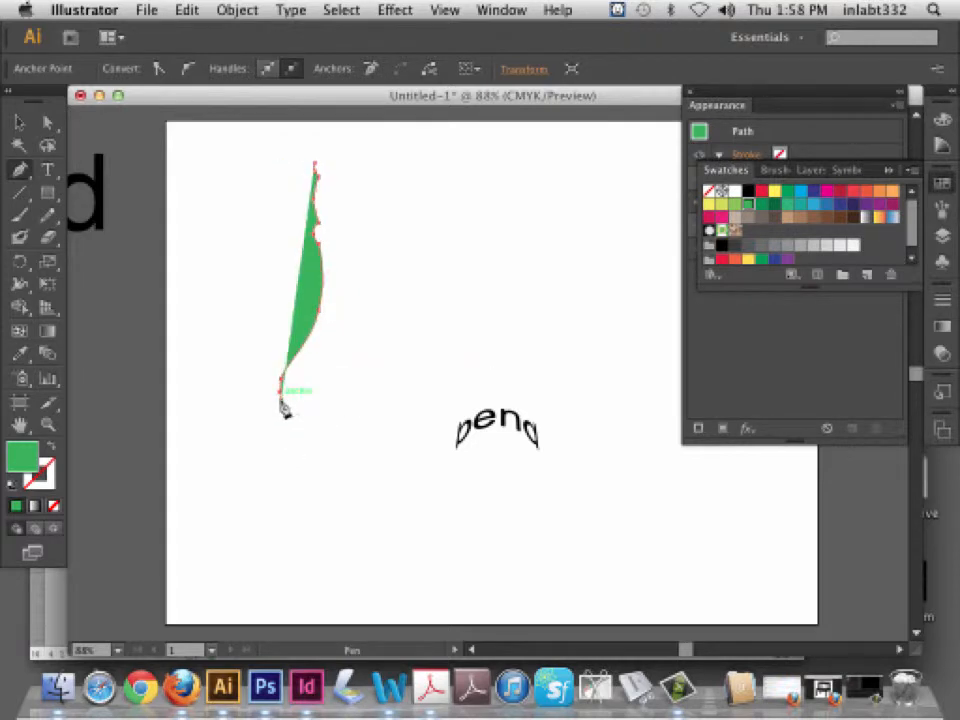
left_click_drag(271, 455, 278, 615)
left_click(276, 512)
scroll(367, 498, "down", 1)
scroll(367, 498, "down", 5)
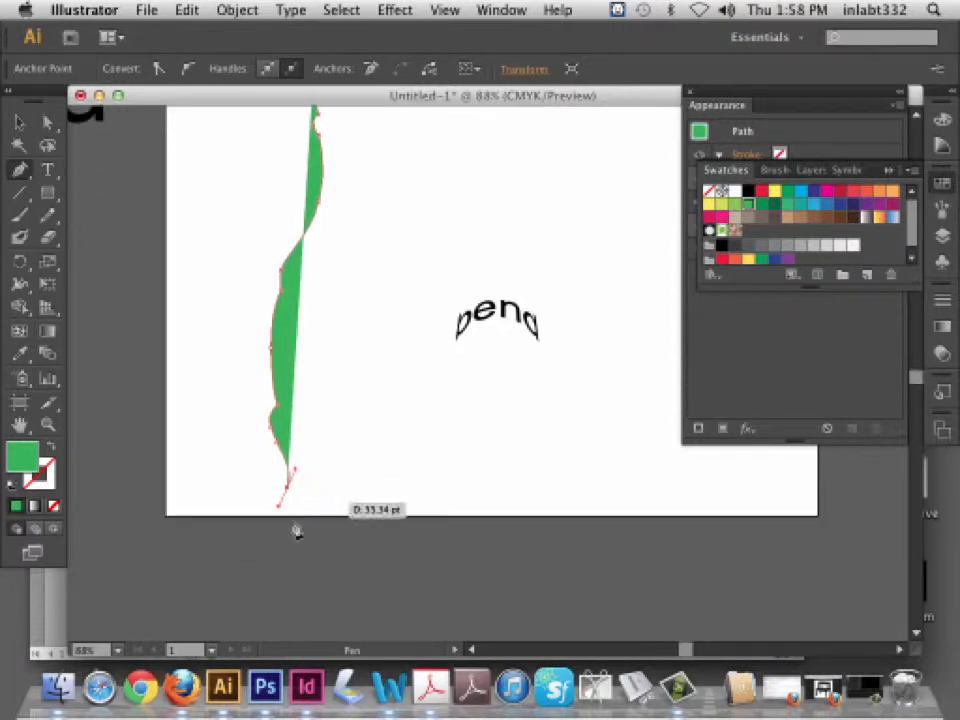
Curve the profile into a flat foot below the artboard and trace it back upward closely alongside the first edge
mouse_move(261, 541)
left_mouse_down()
mouse_move(250, 549)
mouse_move(262, 569)
mouse_move(360, 568)
mouse_move(287, 570)
mouse_move(266, 550)
left_mouse_up()
key("super+z")
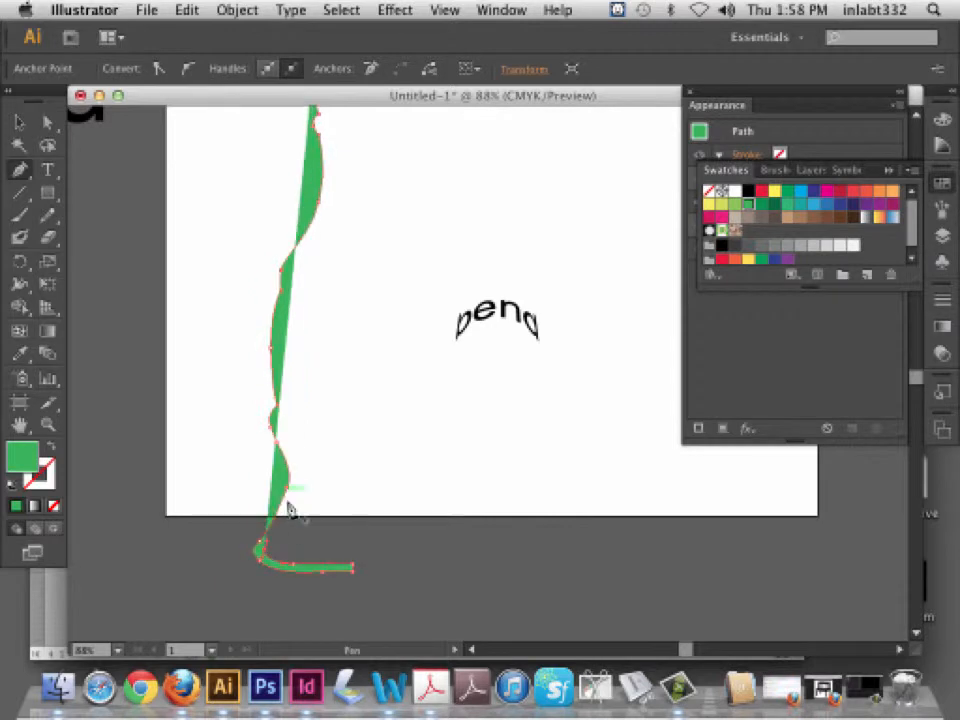
left_click_drag(289, 506, 290, 408)
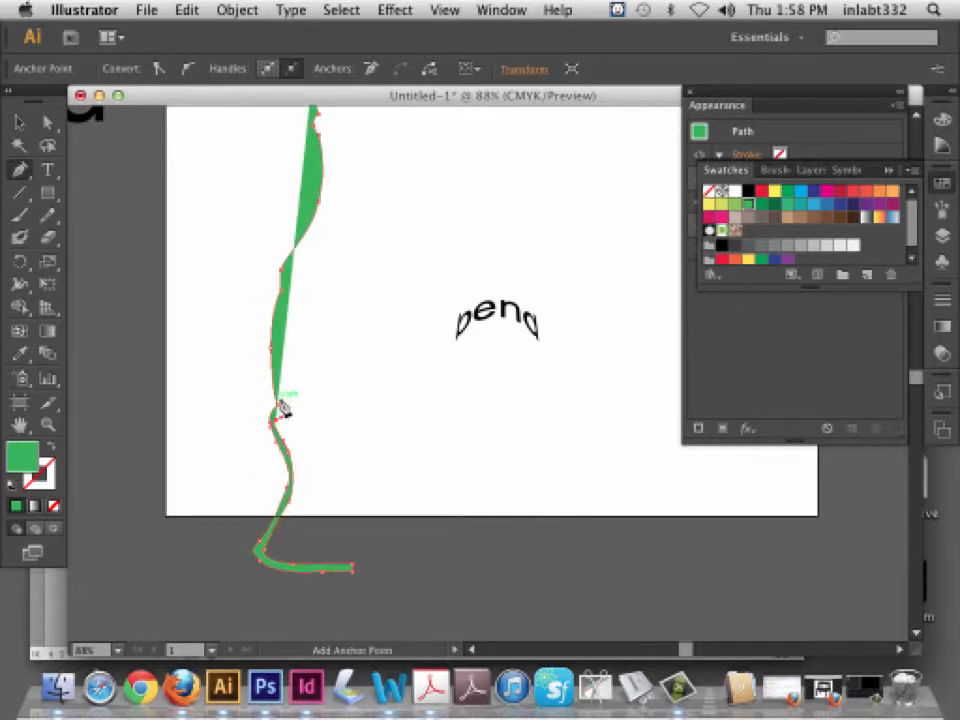
Continue the green profile outline upward with curved Pen tool anchors offset from the existing edge, giving the shape a thin wall
left_click(284, 402)
left_click_drag(275, 358, 279, 335)
left_click_drag(288, 290, 303, 255)
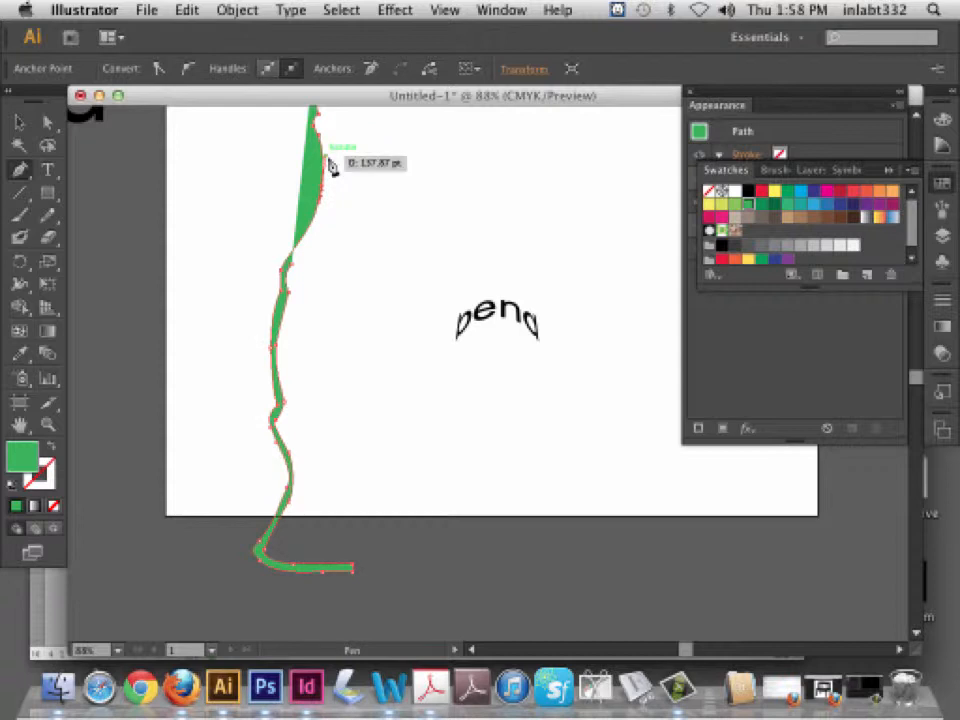
left_click_drag(324, 210, 329, 197)
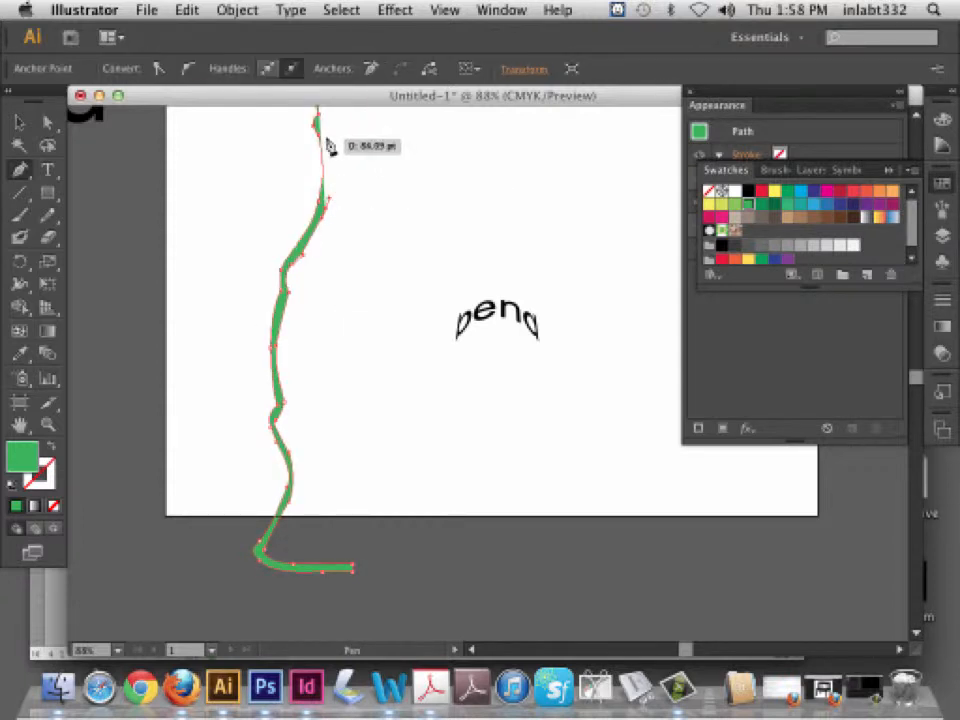
left_click_drag(327, 148, 321, 134)
Complete and close the green profile at its upper tip with the Pen tool, and deselect the shape
scroll(373, 170, "left", 1)
scroll(373, 172, "down", 5)
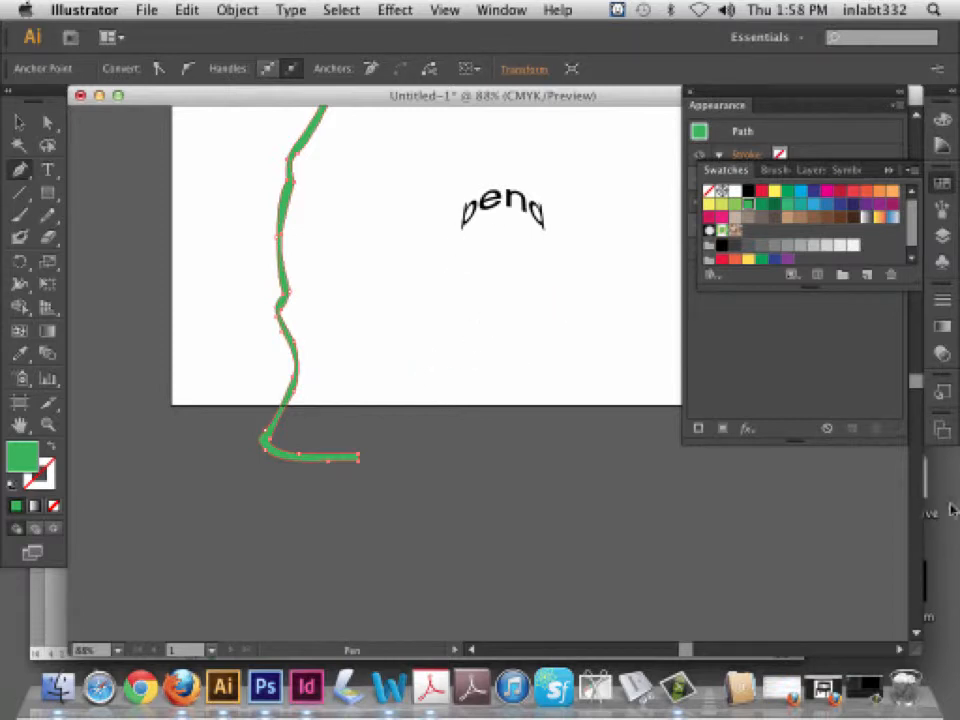
scroll(916, 375, "up", 5)
mouse_move(916, 372)
left_mouse_down()
mouse_move(916, 348)
mouse_move(921, 371)
left_mouse_up()
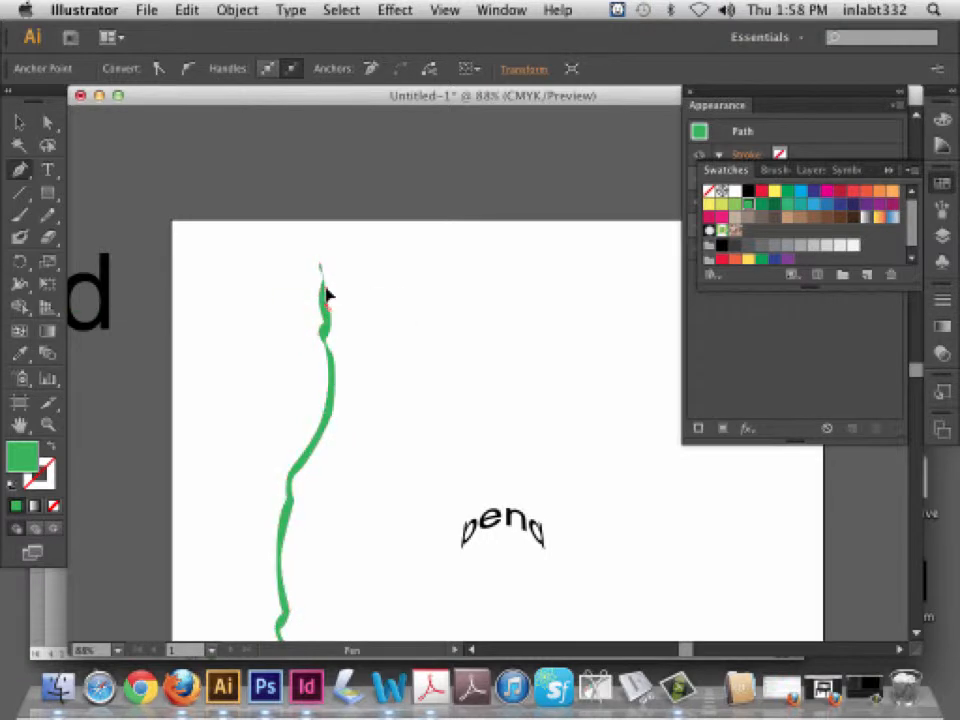
left_click_drag(321, 265, 321, 274)
left_click(16, 123)
left_click(139, 214)
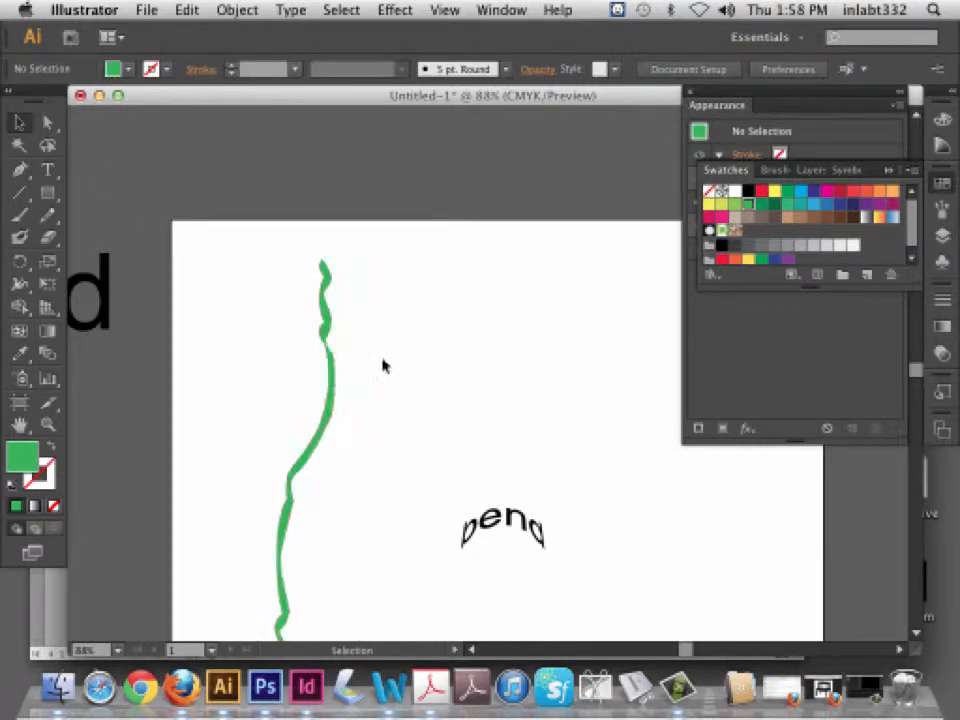
Scale the green profile down proportionally and move it so it sits entirely within the artboard
key("super+minus")
key("super+minus")
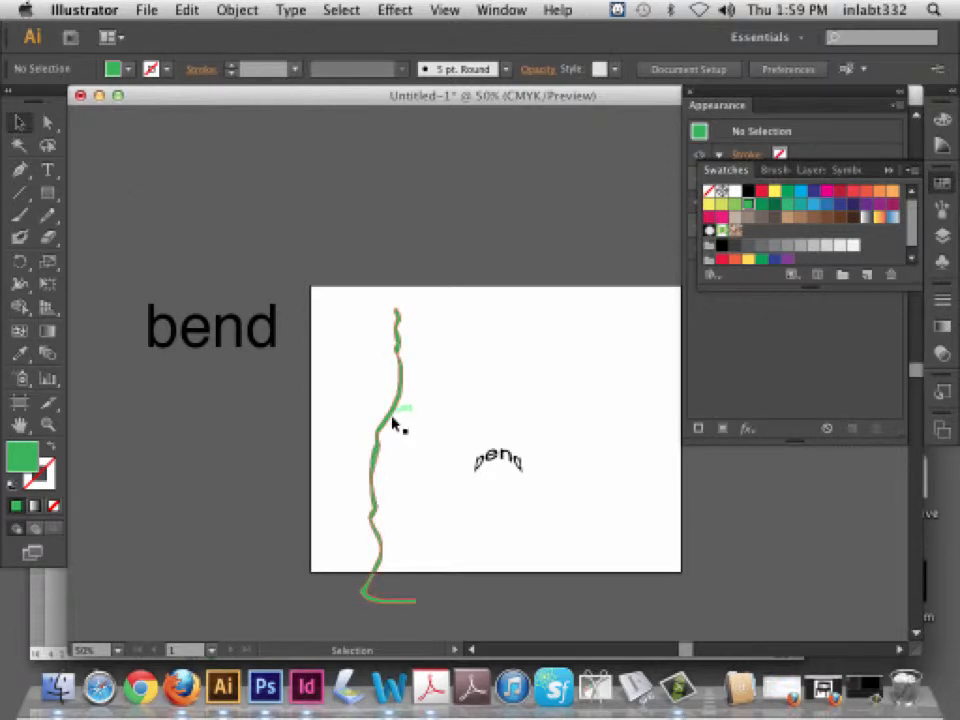
left_click_drag(396, 424, 400, 399)
left_click_drag(418, 282, 396, 349)
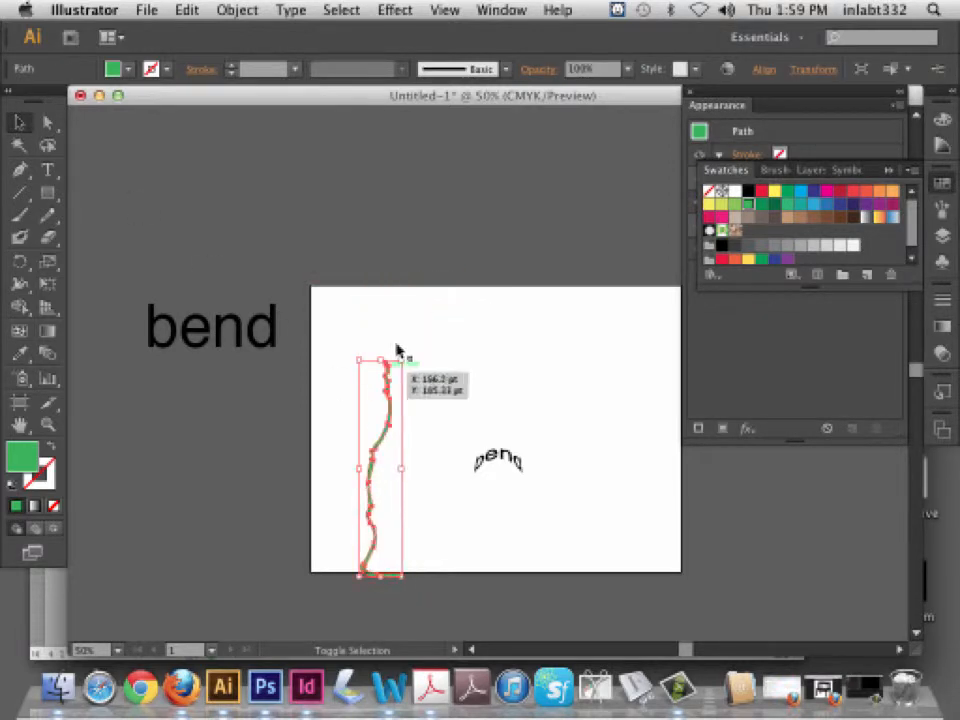
left_click_drag(381, 444, 383, 405)
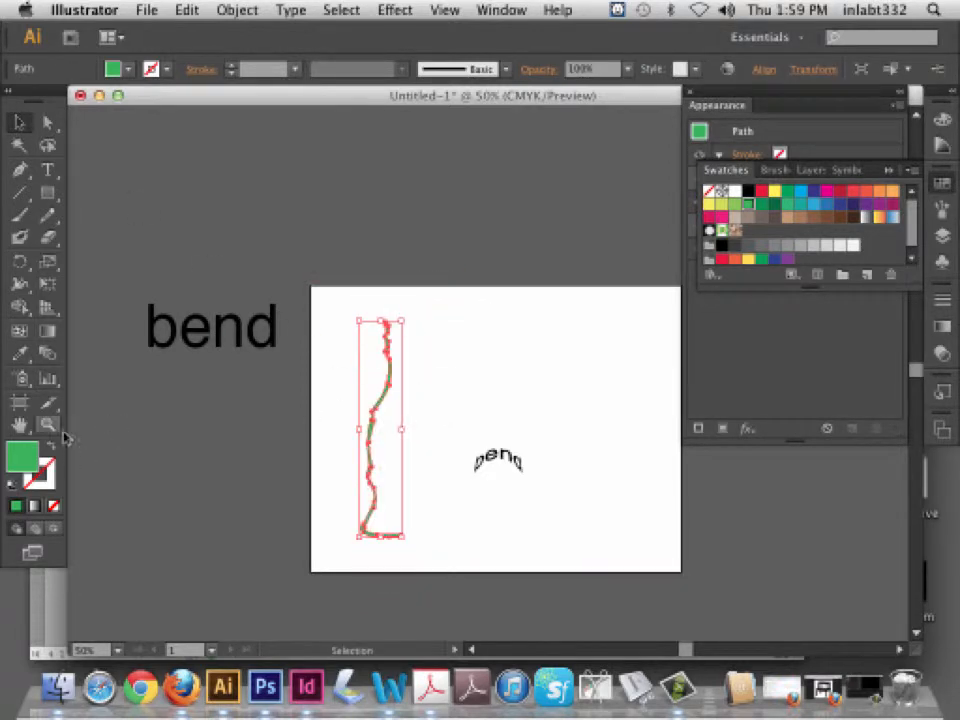
Start a 3D Revolve effect on the green profile and turn on its preview
left_click(50, 426)
left_click_drag(302, 263, 563, 597)
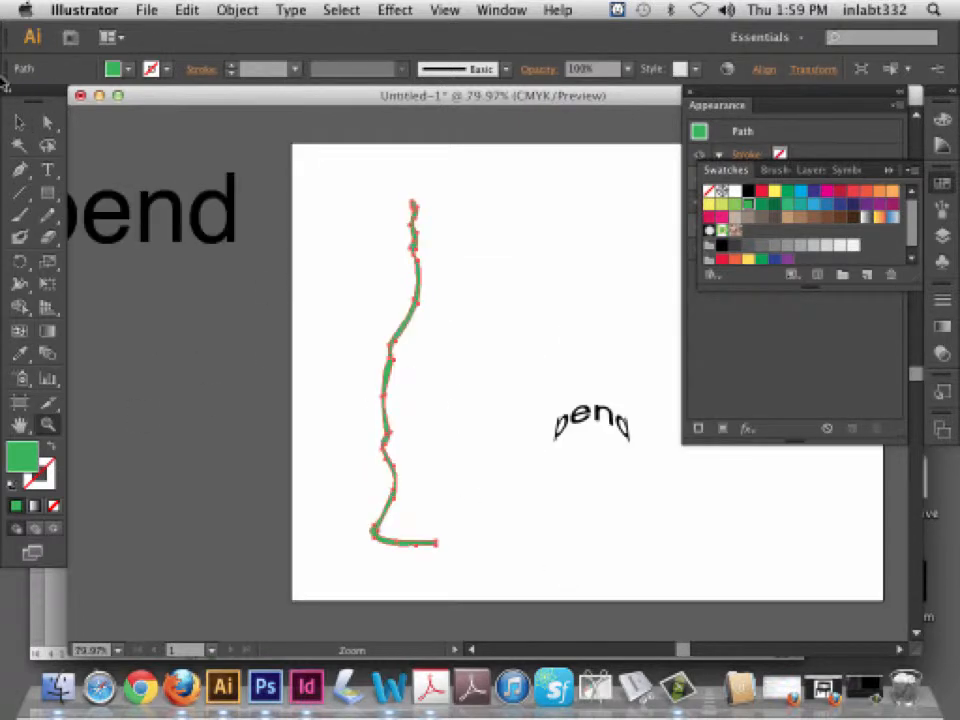
key("v")
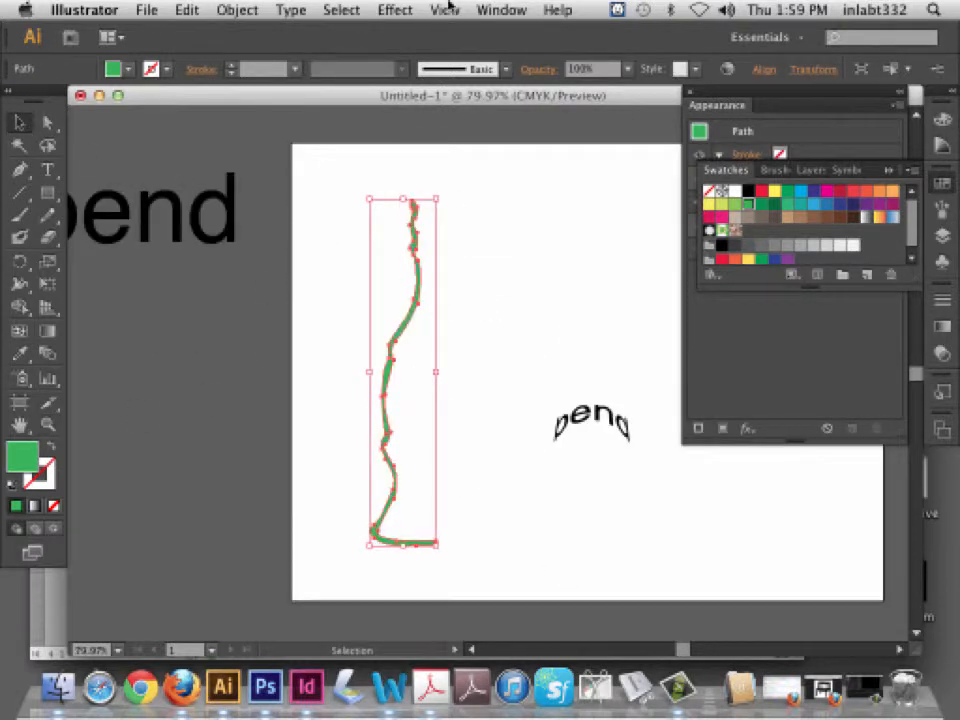
left_click(395, 9)
left_click(686, 146)
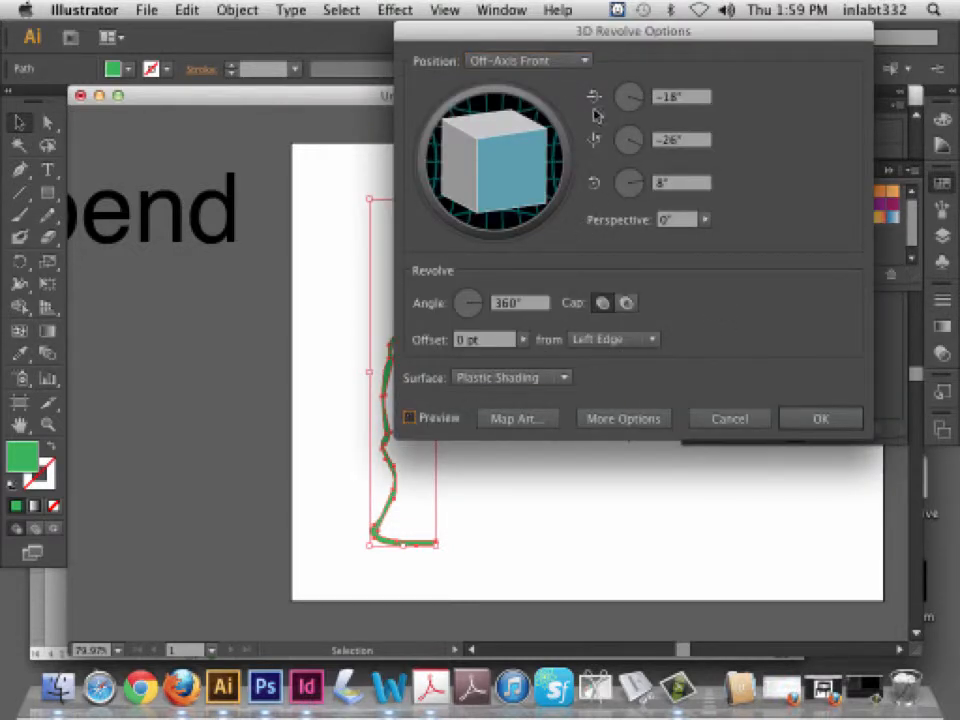
left_click_drag(512, 34, 646, 43)
left_click(542, 426)
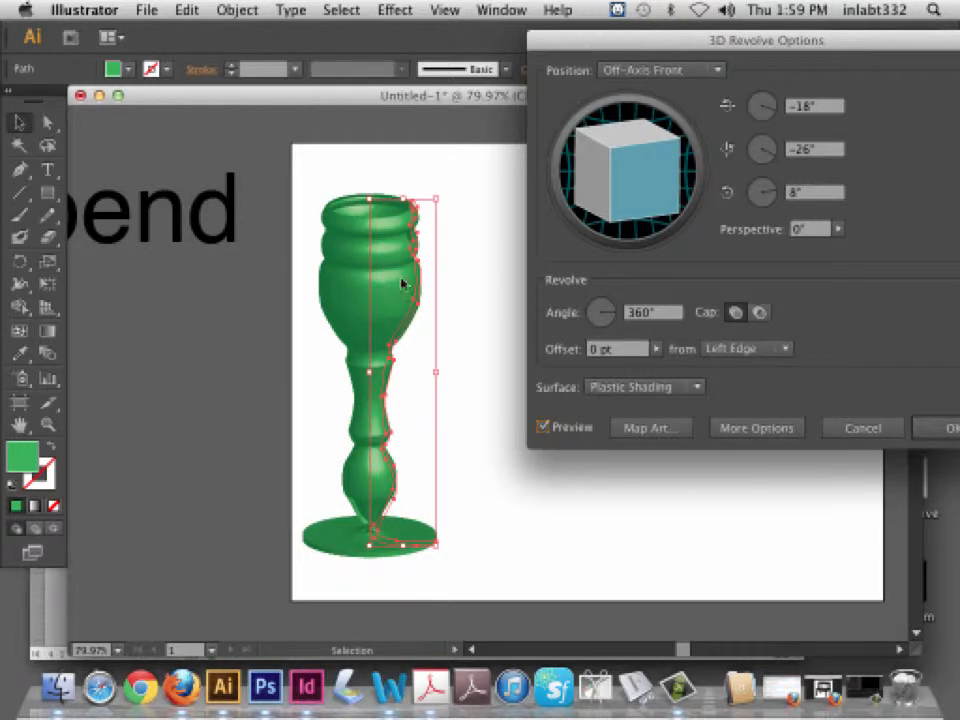
Try the Left, Right and Isometric Right revolve positions, and settle on Isometric Left with Diffuse Shading as the surface
left_click(680, 72)
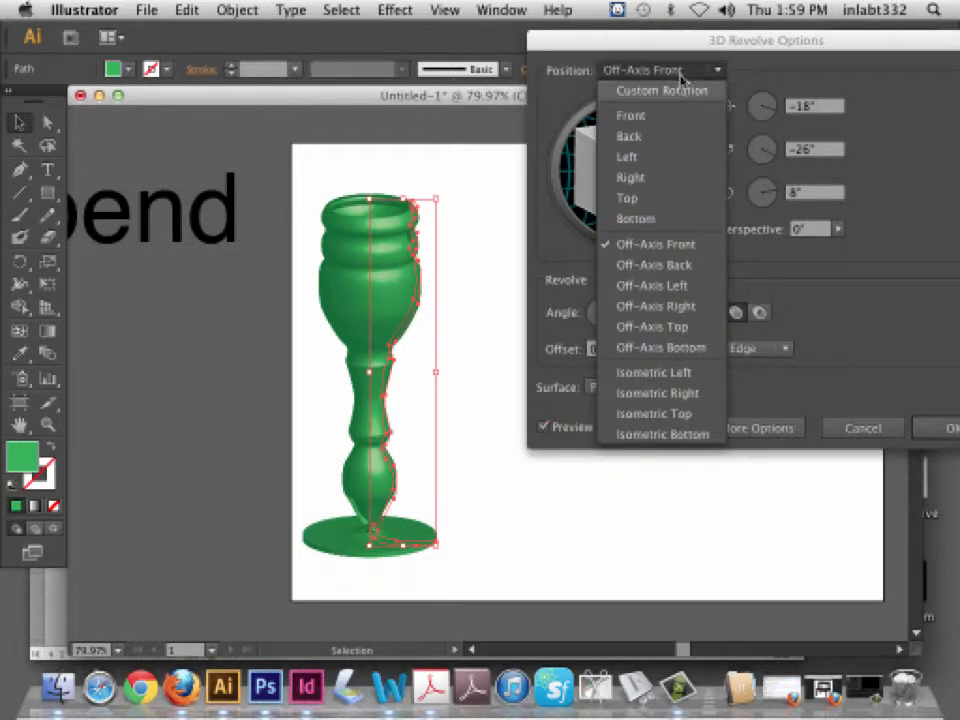
left_click(650, 162)
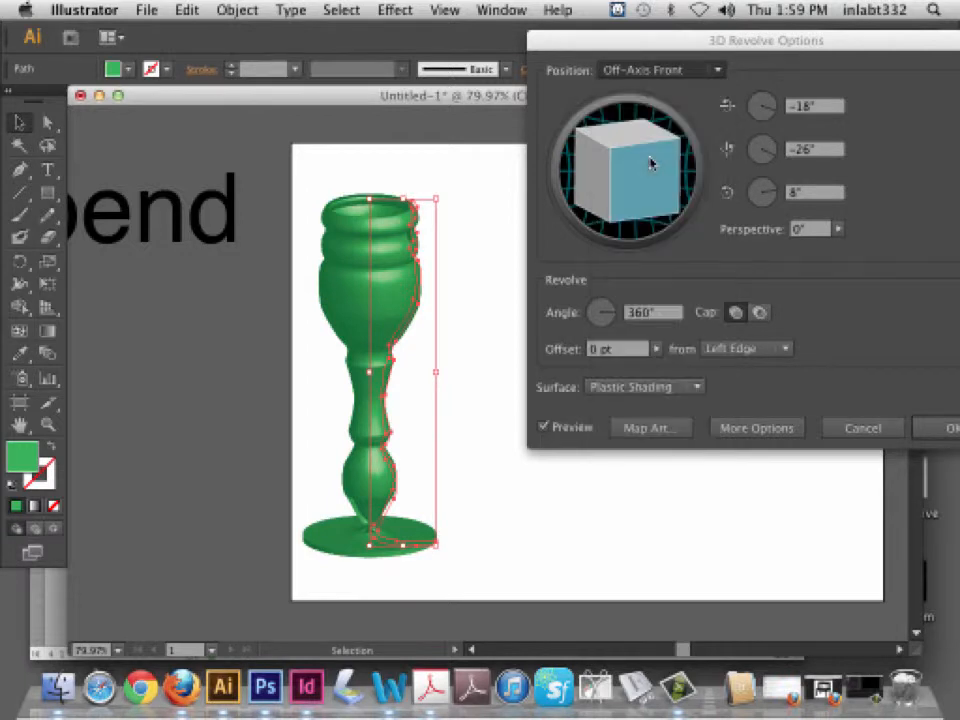
left_click(664, 72)
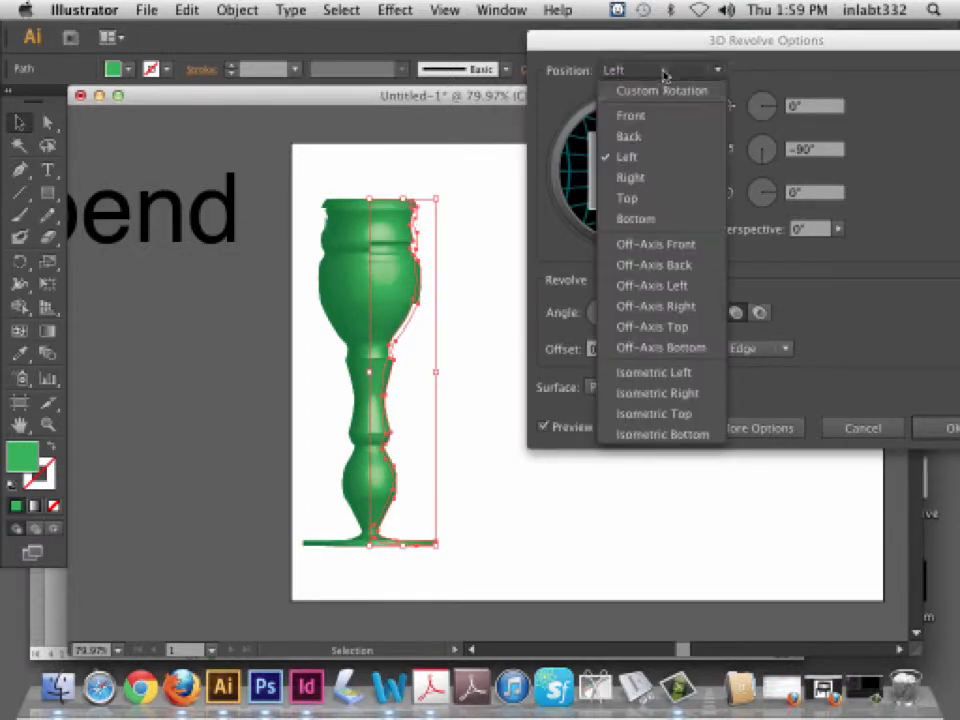
left_click(656, 181)
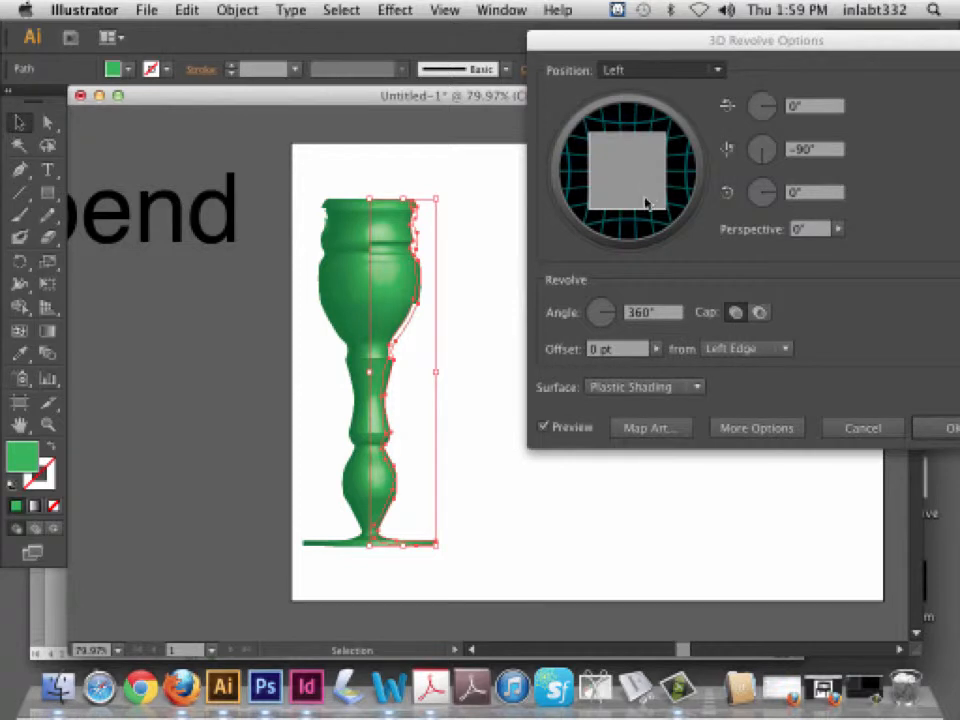
left_click(719, 72)
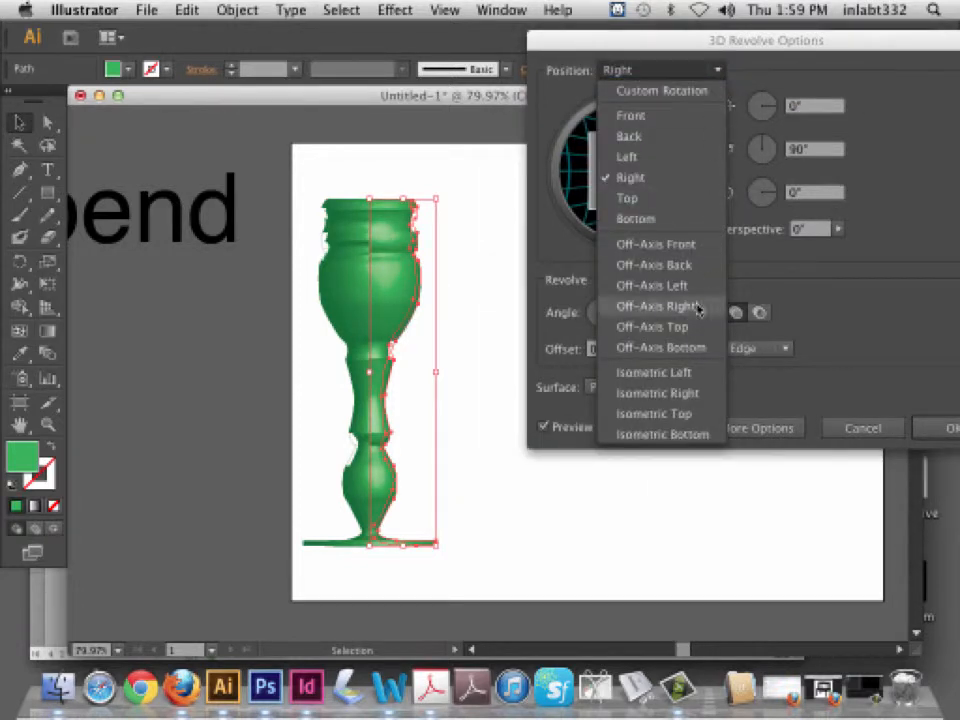
left_click(694, 397)
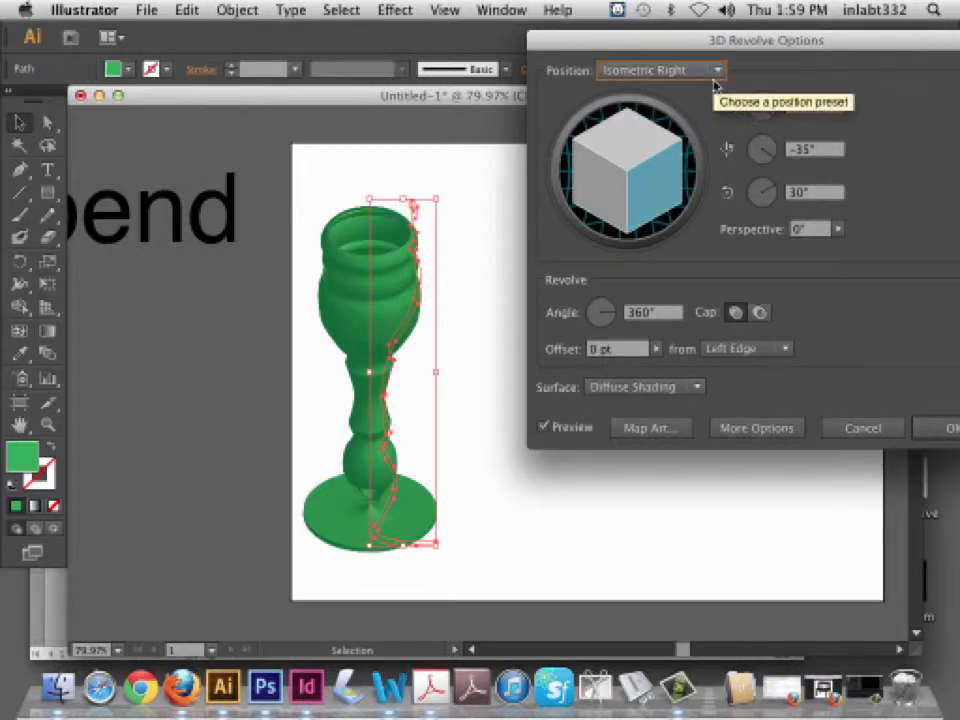
left_click(713, 76)
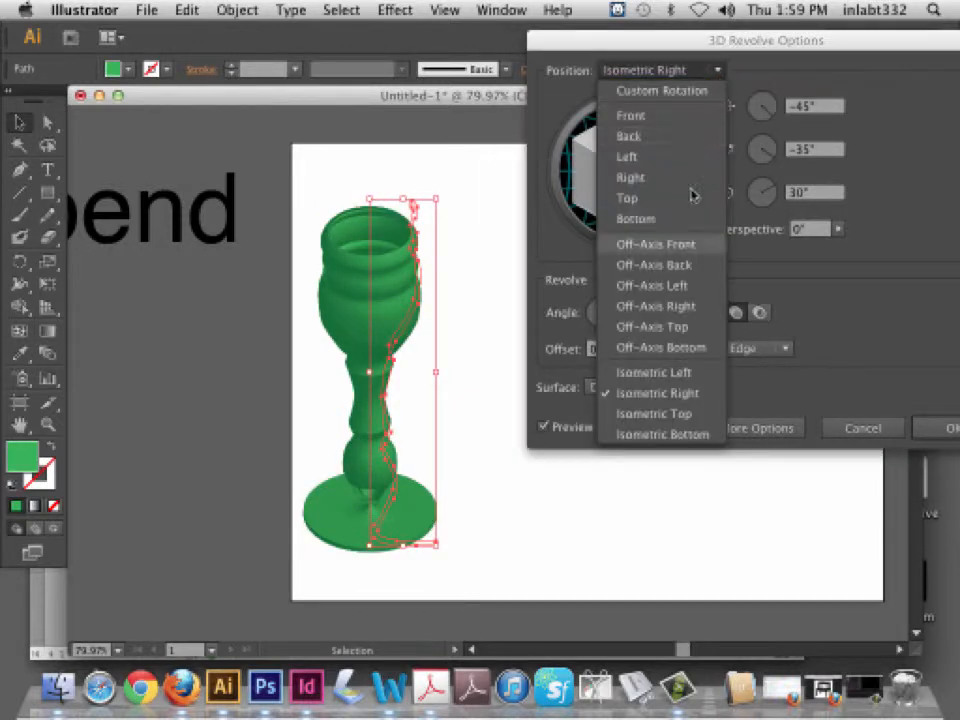
left_click(684, 374)
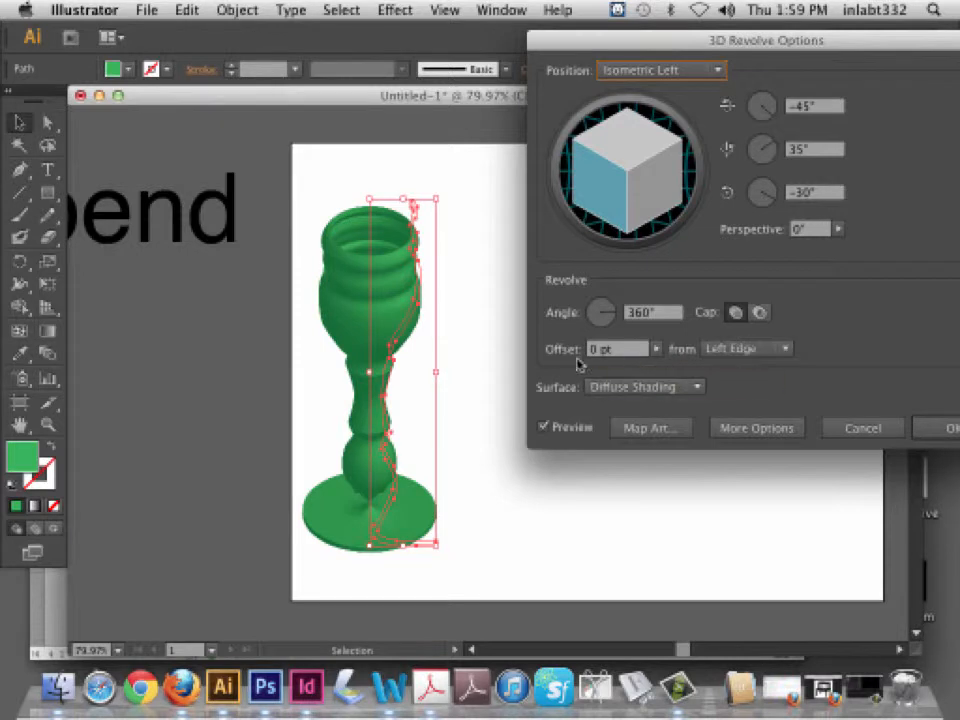
Revolve the profile from its Right Edge with a custom rotation of -24°, -21° and 27°, apply the effect, and deselect the bottle
left_click(752, 350)
left_click(754, 399)
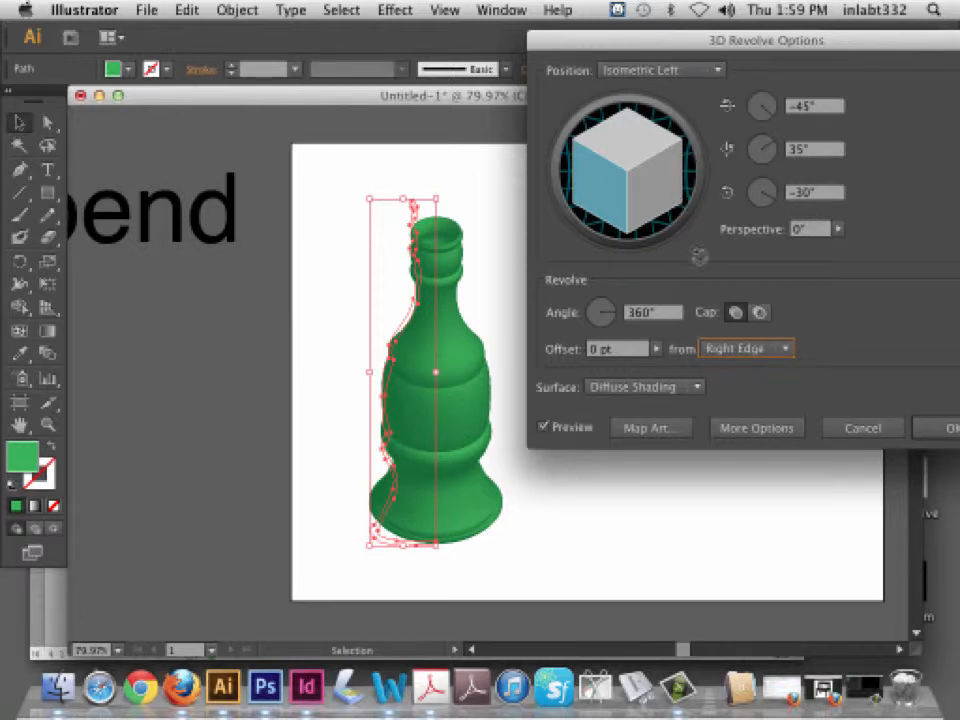
left_click_drag(628, 166, 561, 233)
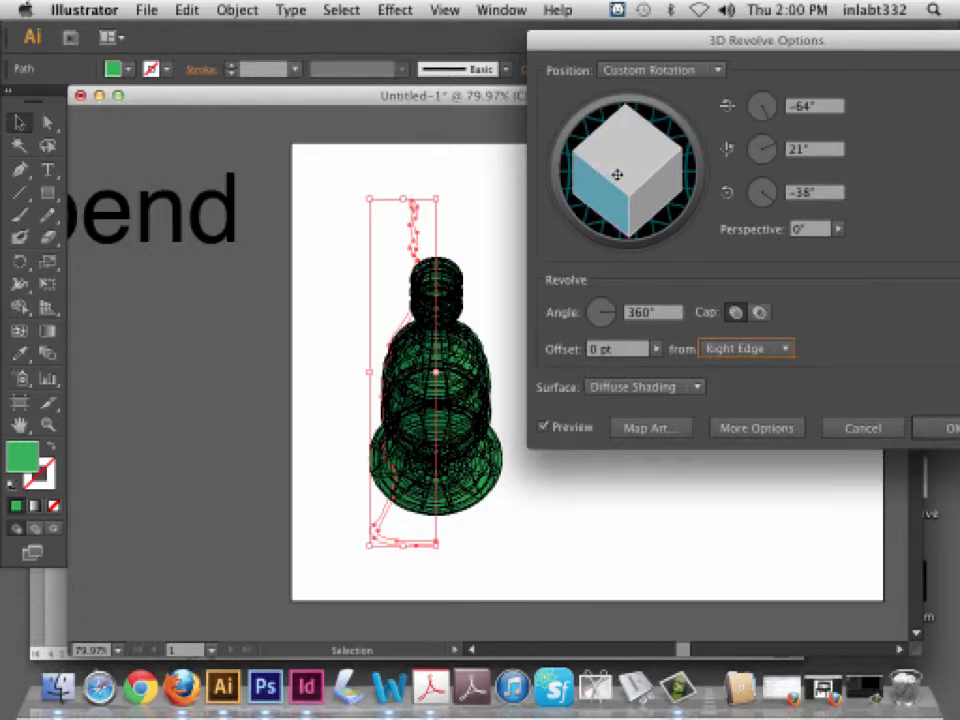
mouse_move(617, 156)
left_mouse_down()
mouse_move(619, 199)
mouse_move(616, 141)
left_mouse_up()
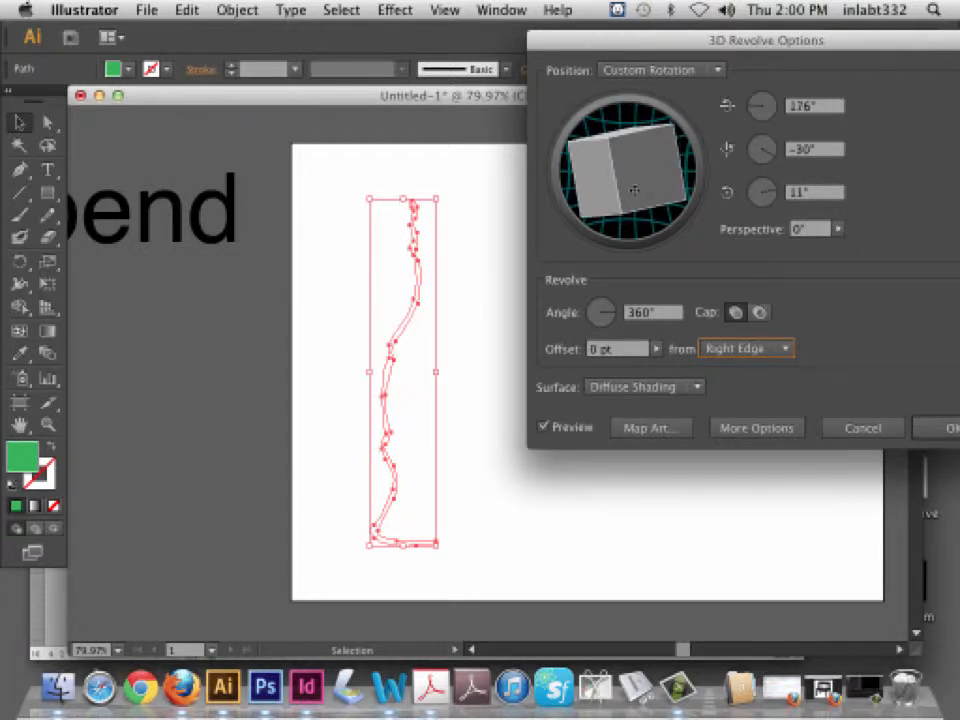
left_click_drag(634, 190, 636, 190)
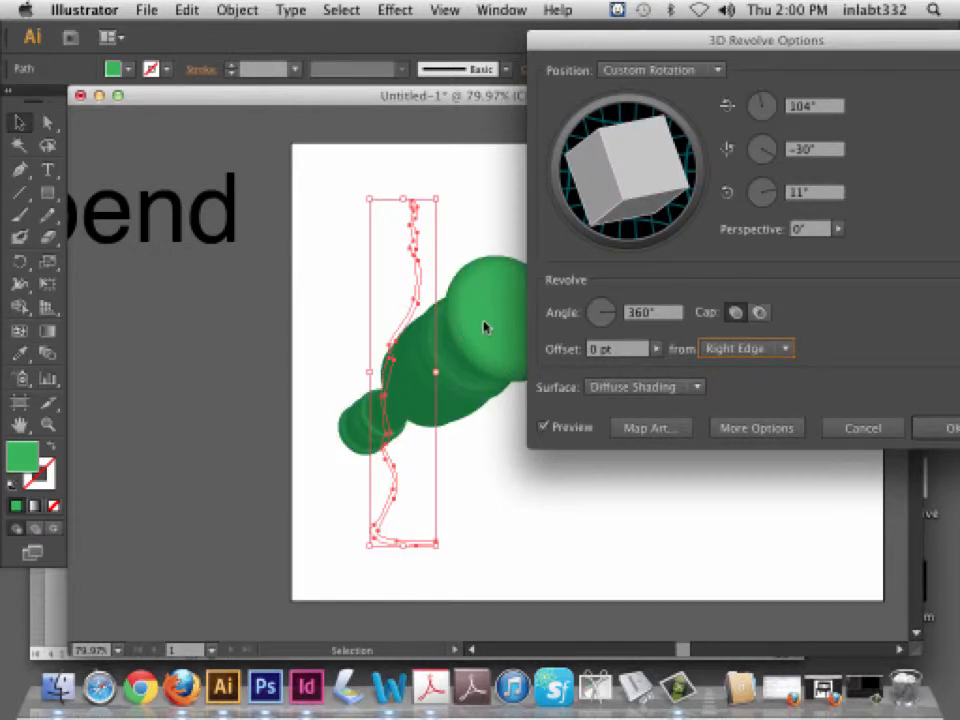
mouse_move(649, 175)
left_mouse_down()
mouse_move(636, 204)
mouse_move(622, 181)
mouse_move(658, 183)
left_mouse_up()
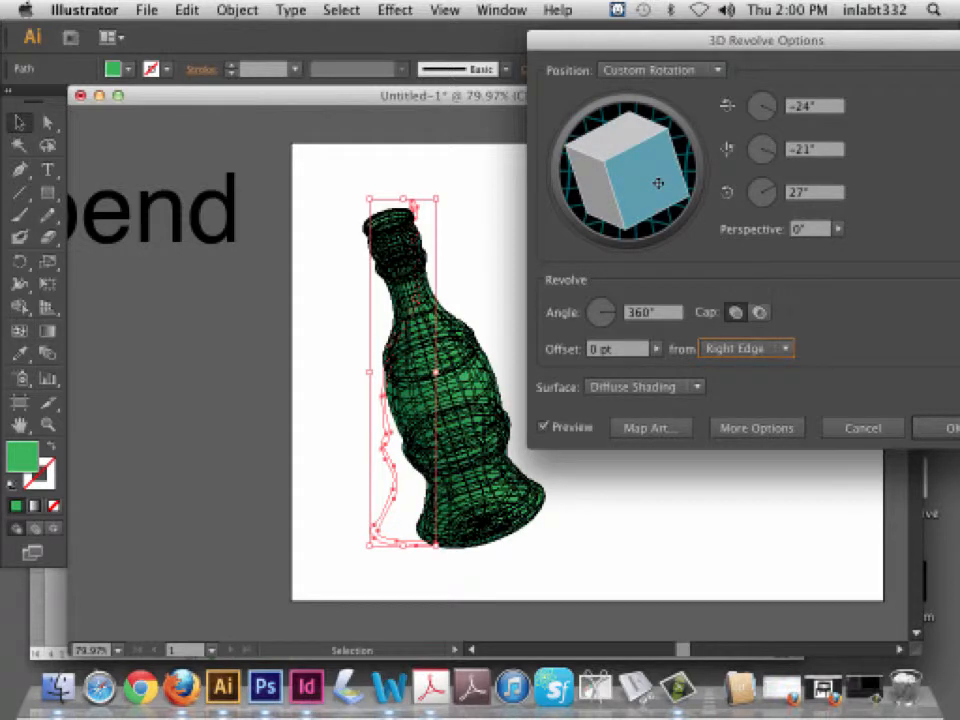
key("Return")
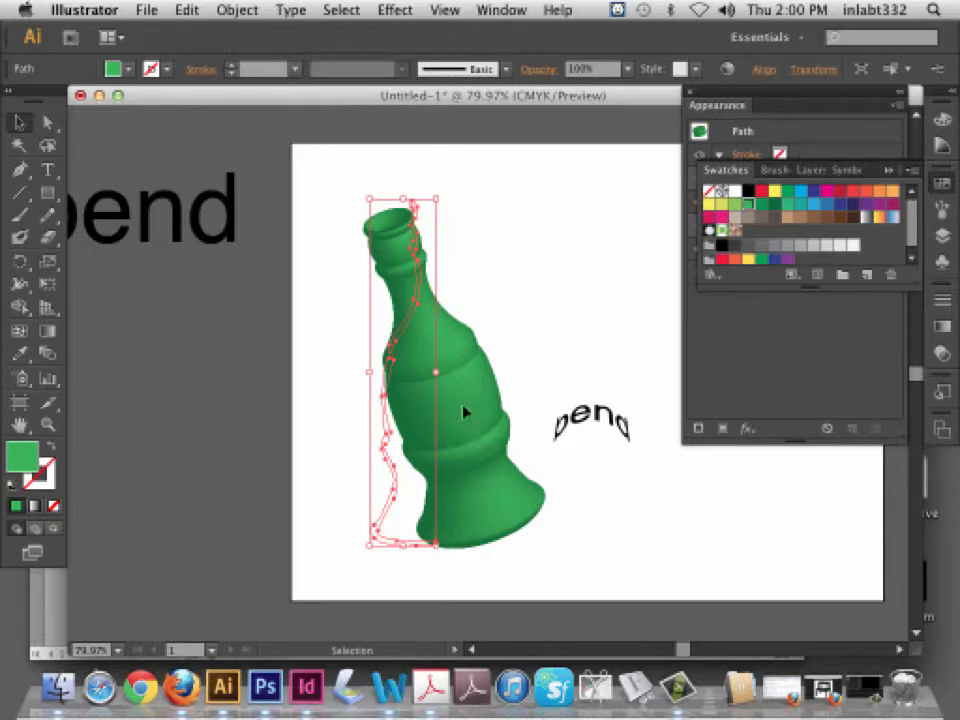
left_click(541, 306)
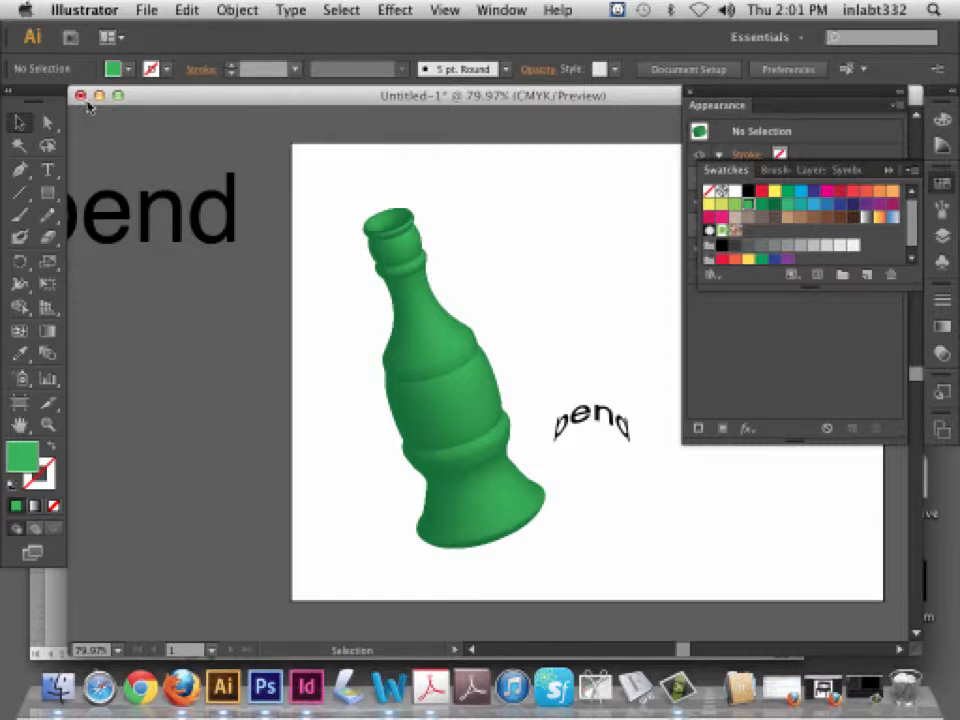
Reopen the bottle's 3D Revolve effect for editing and open its Map Art settings
left_click(462, 338)
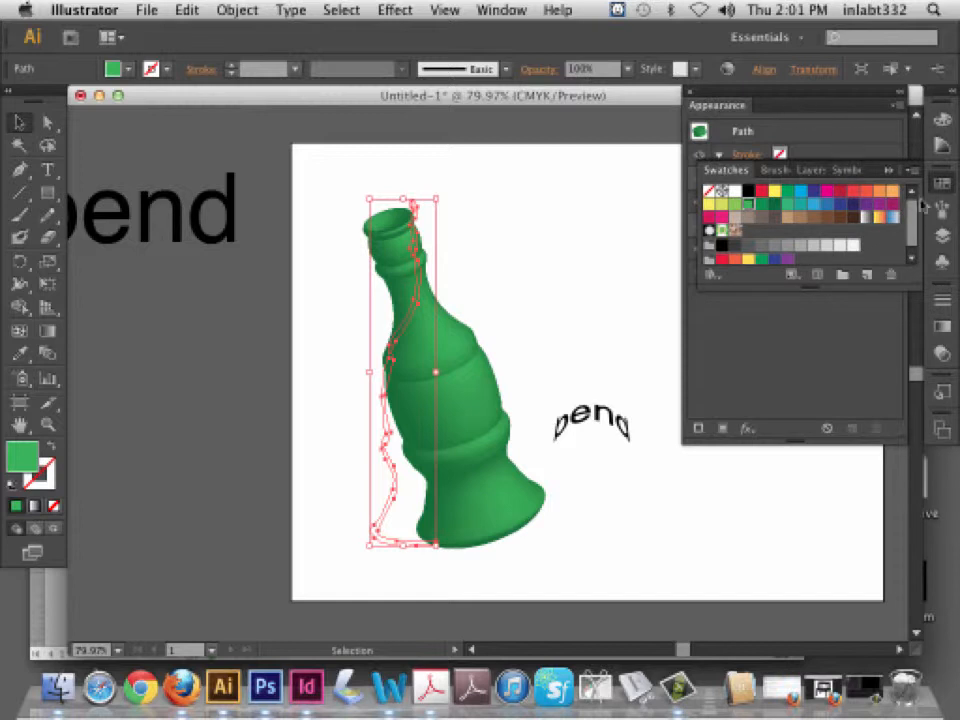
left_click(770, 283)
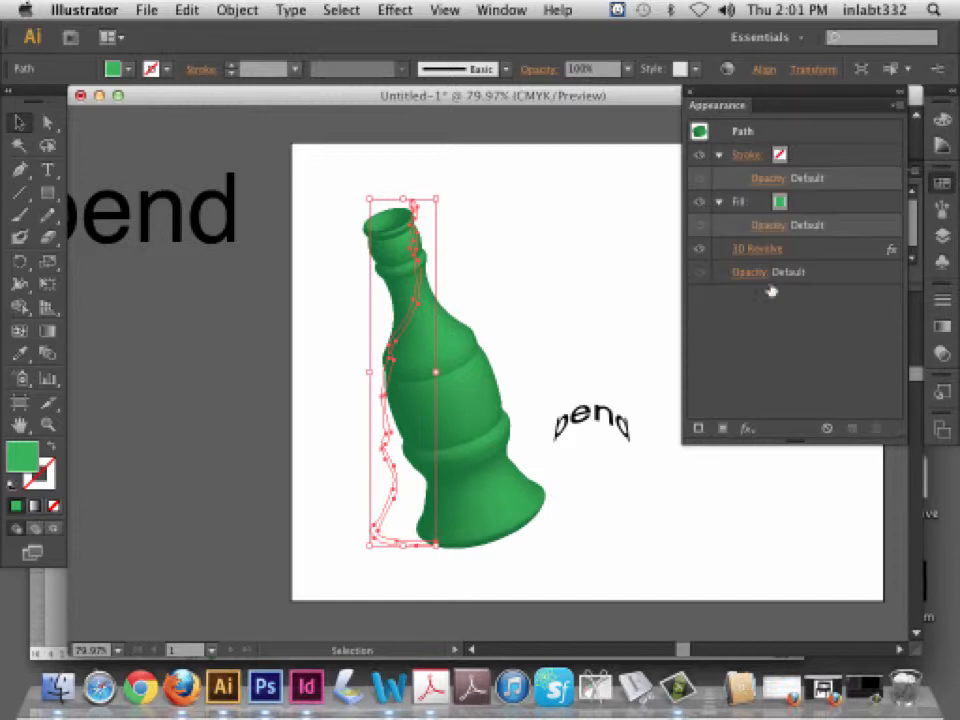
left_click(766, 250)
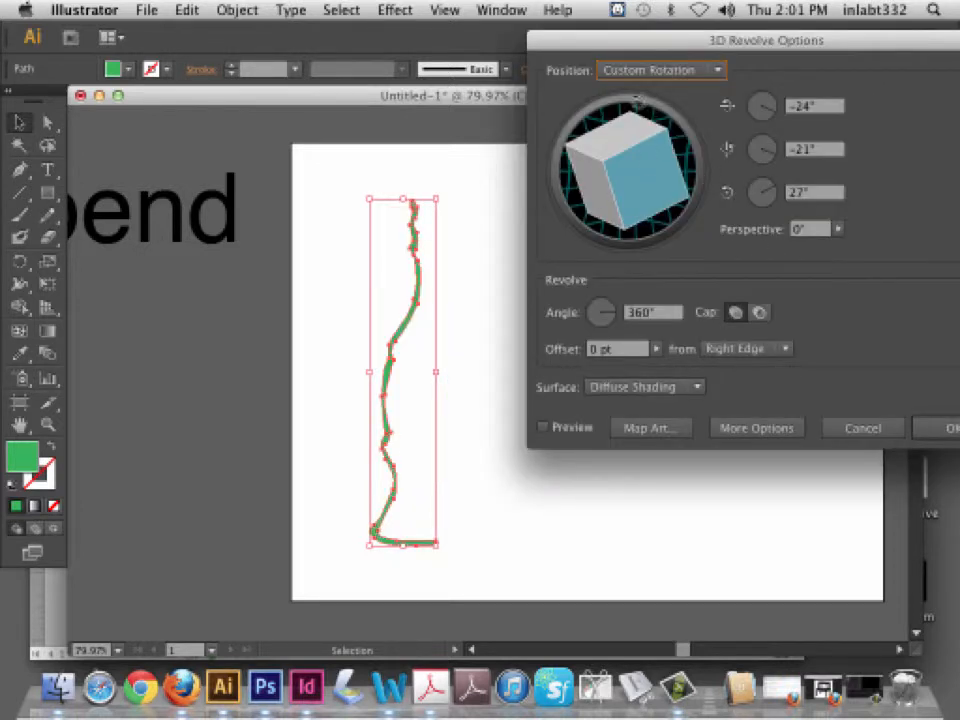
left_click(662, 430)
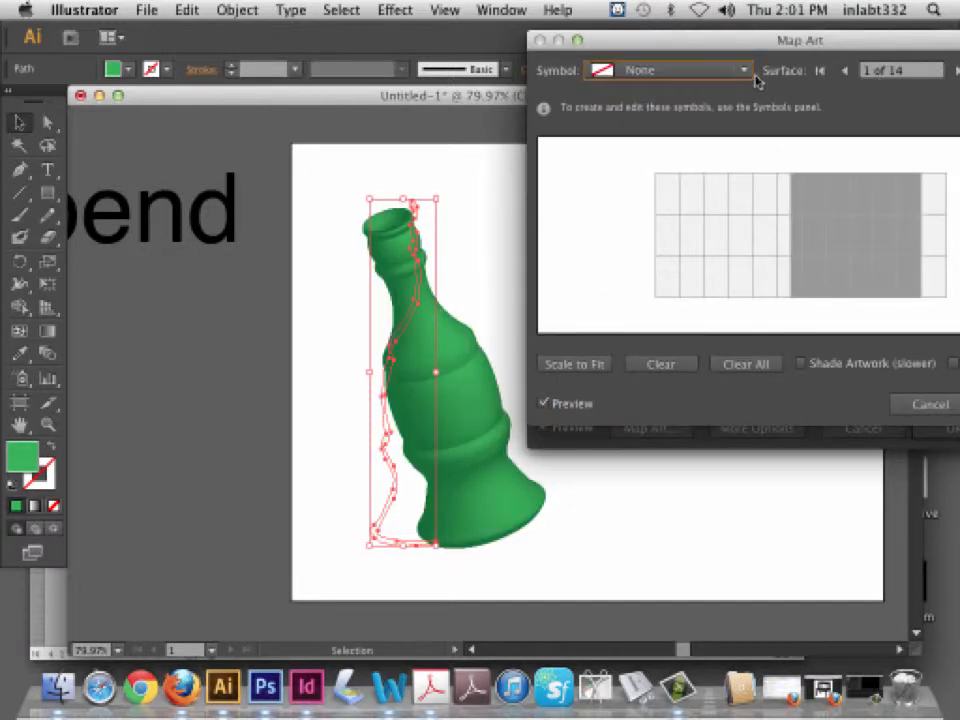
Step forward through the bottle's 14 mappable surfaces to find which part of the bottle each one covers
left_click(745, 73)
left_click(944, 74)
left_click(955, 74)
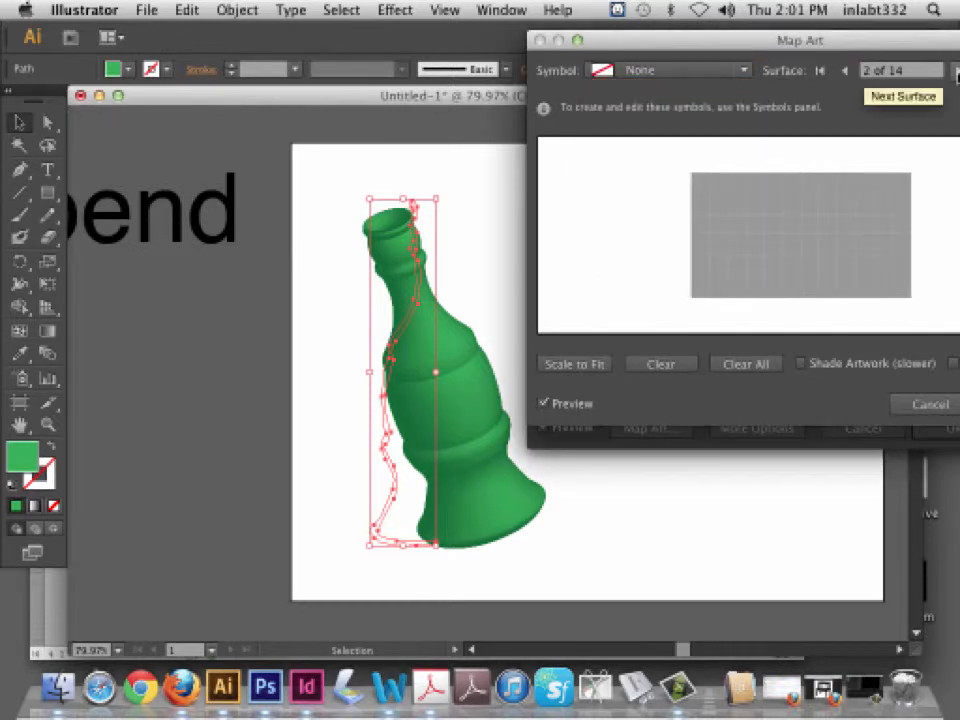
left_click(955, 74)
left_click(955, 74)
left_click(955, 74)
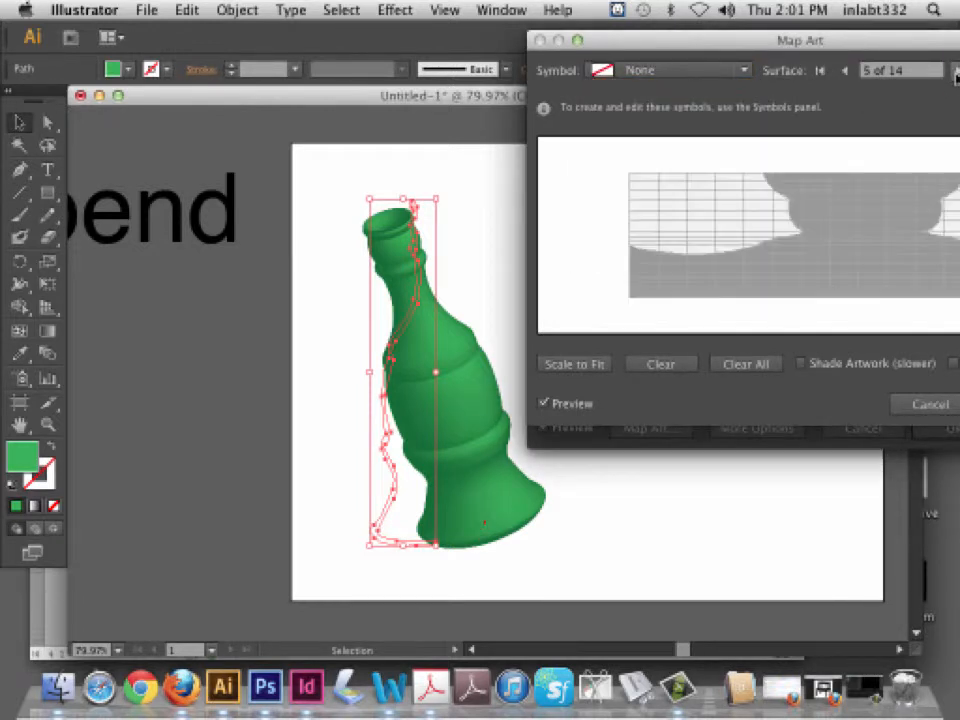
left_click(955, 74)
left_click(955, 74)
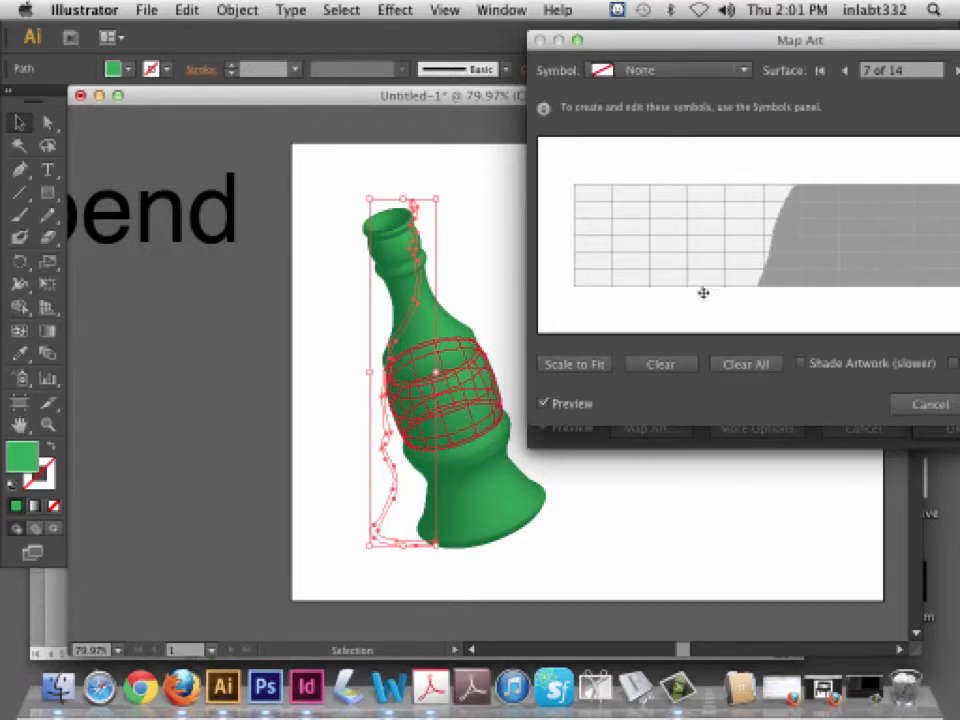
left_click(955, 74)
left_click(955, 74)
left_click(955, 74)
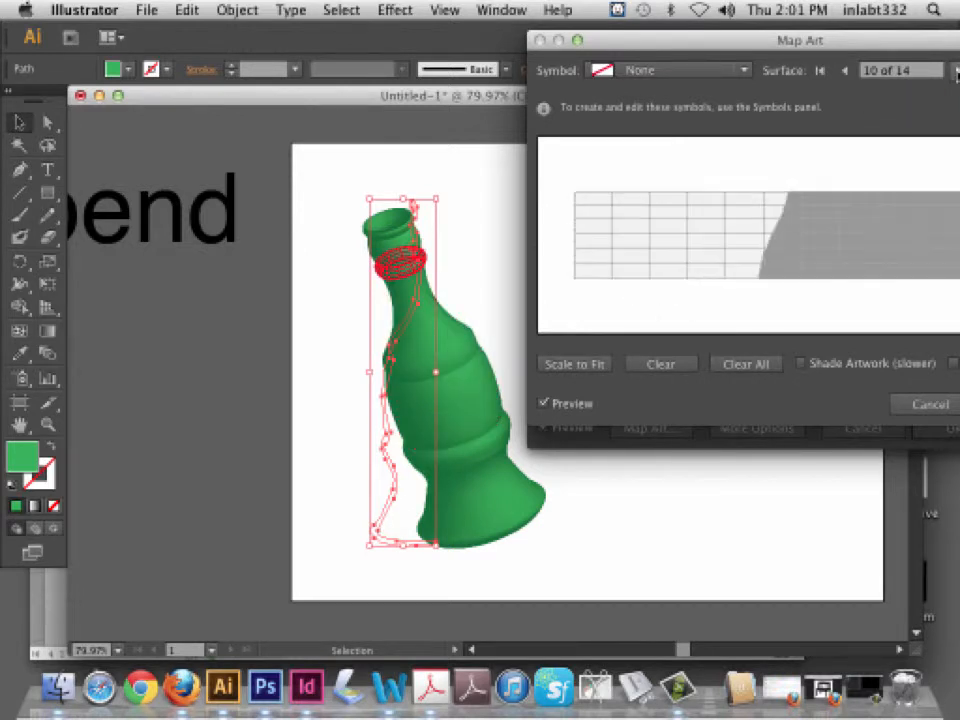
left_click(955, 74)
left_click(955, 74)
left_click(955, 74)
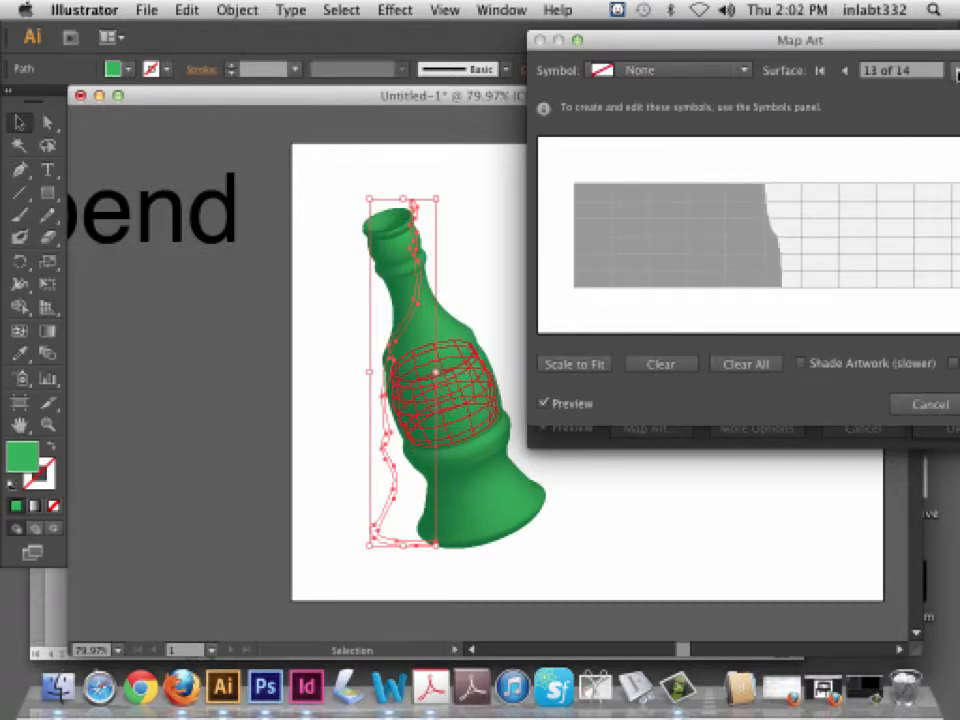
left_click(955, 74)
left_click(955, 74)
left_click(955, 74)
left_click(955, 74)
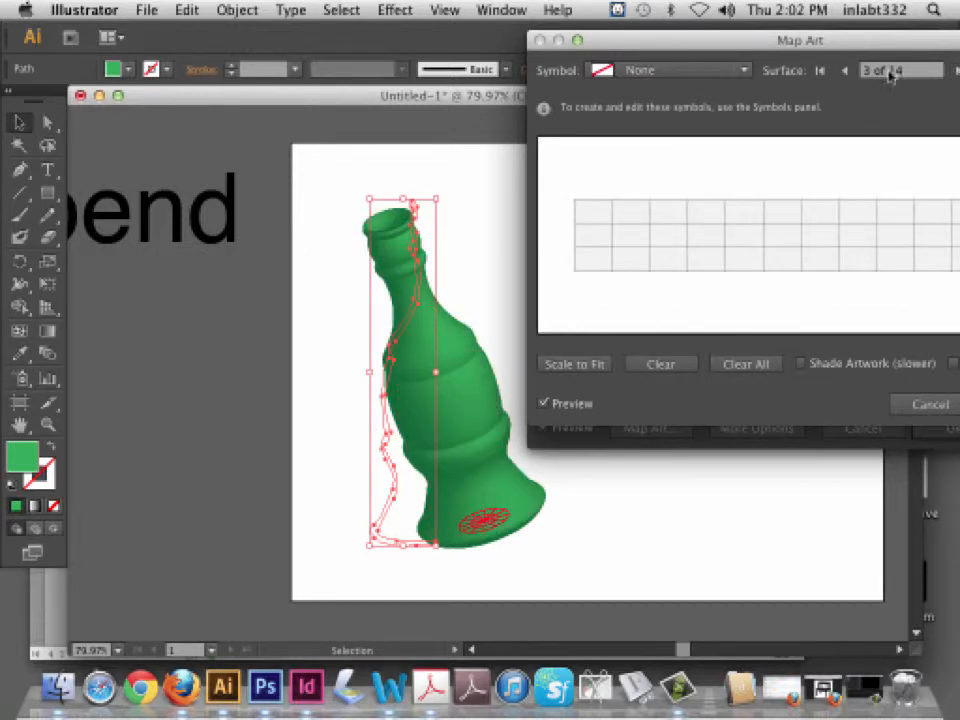
Go back to surface 7 of 14, the bottle's belly, and map New Symbol onto it
left_click(846, 71)
left_click(846, 71)
left_click(846, 71)
left_click(846, 71)
left_click(846, 71)
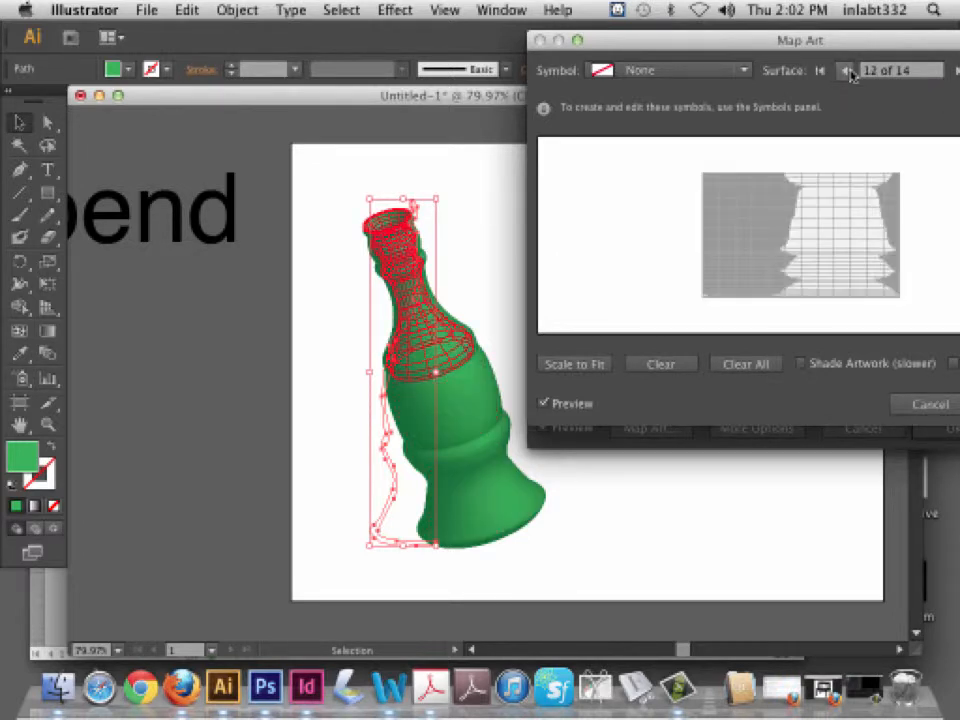
left_click(847, 72)
left_click(847, 72)
left_click(847, 72)
left_click(847, 72)
left_click(847, 72)
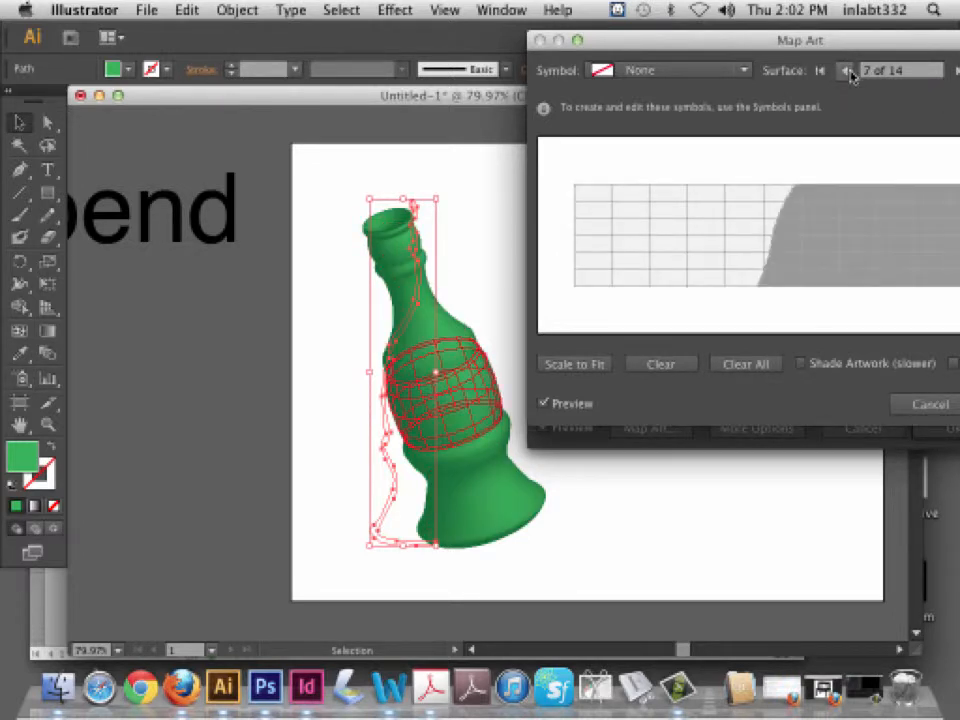
left_click(744, 71)
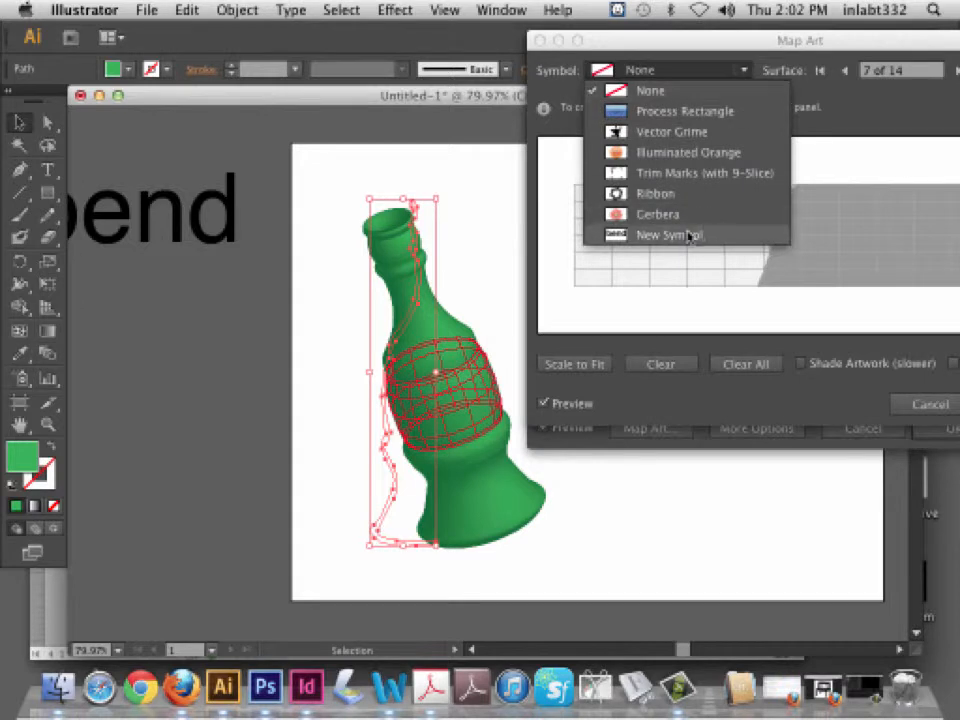
left_click(814, 276)
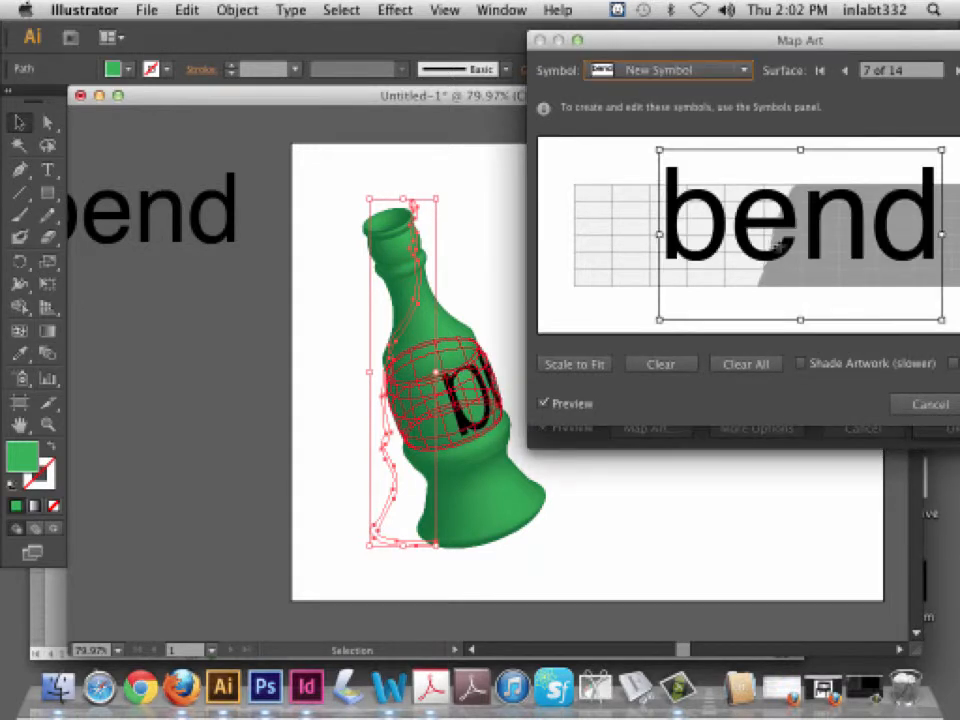
Shrink the mapped "bend" artwork and position it within the light, visible area of the surface
left_click_drag(778, 243, 705, 260)
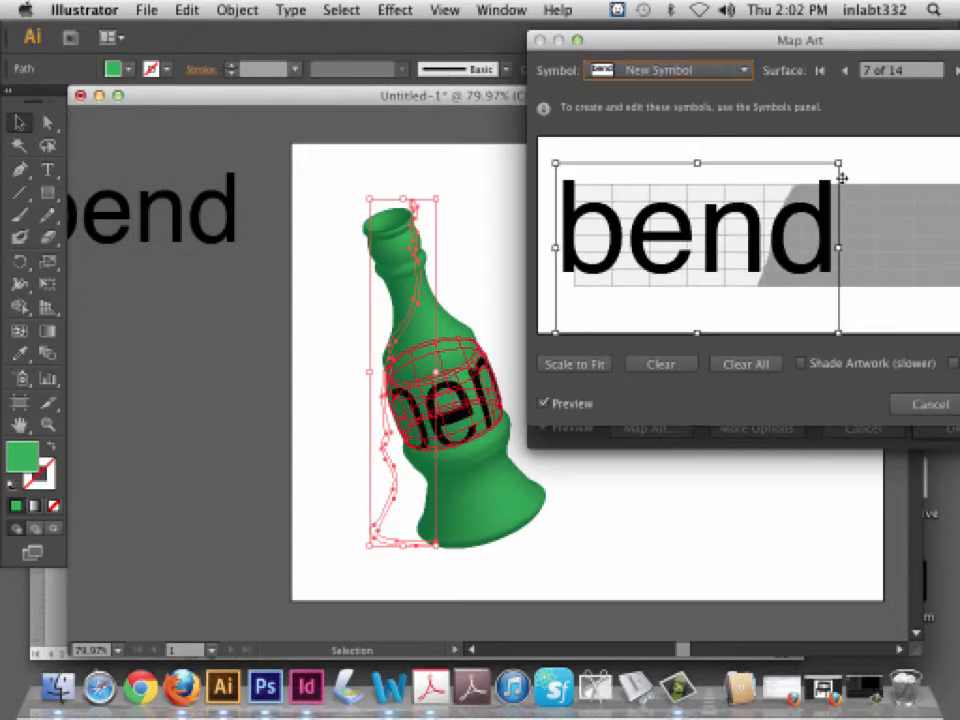
left_click_drag(840, 163, 690, 257)
left_click_drag(634, 295, 732, 298)
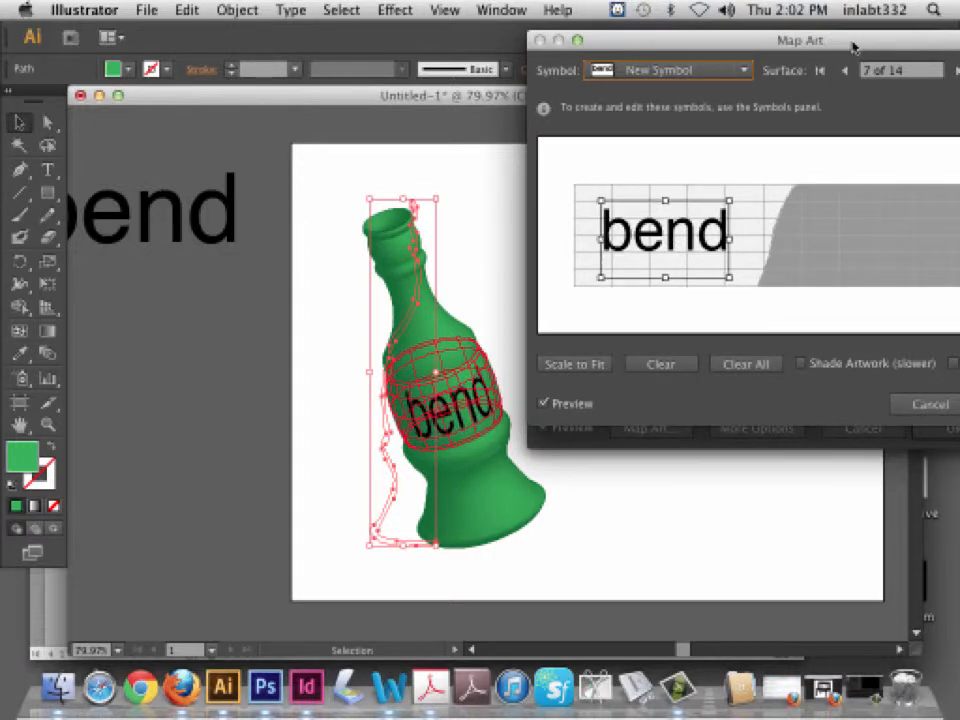
Accept the mapped artwork, apply the 3D Revolve effect, and deselect the bottle
left_click_drag(853, 46, 729, 43)
left_click(900, 406)
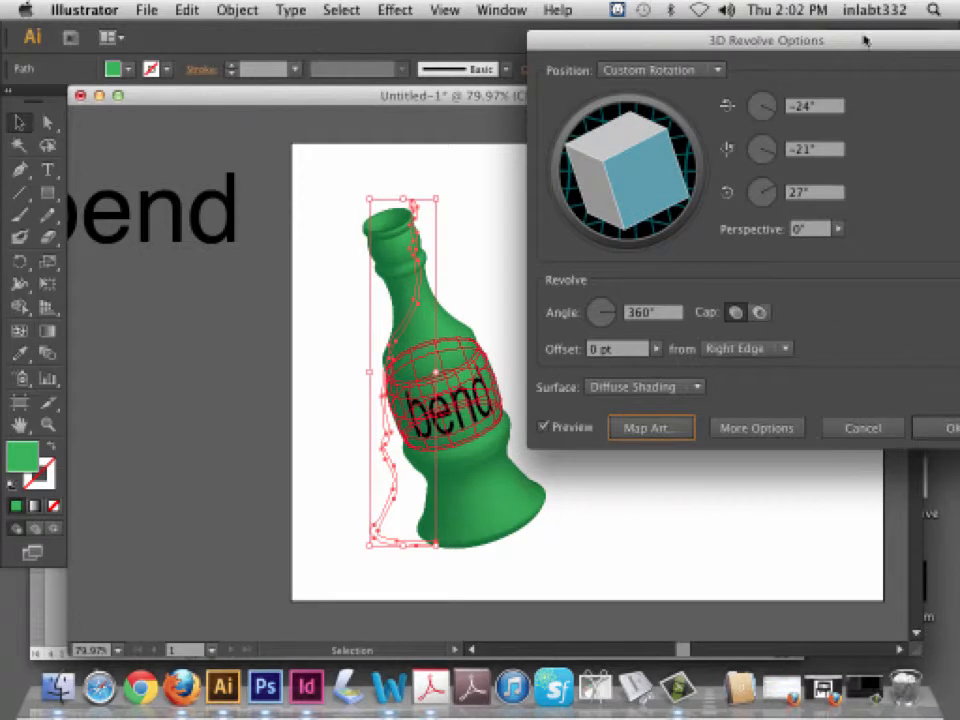
left_click_drag(865, 40, 794, 40)
left_click(881, 425)
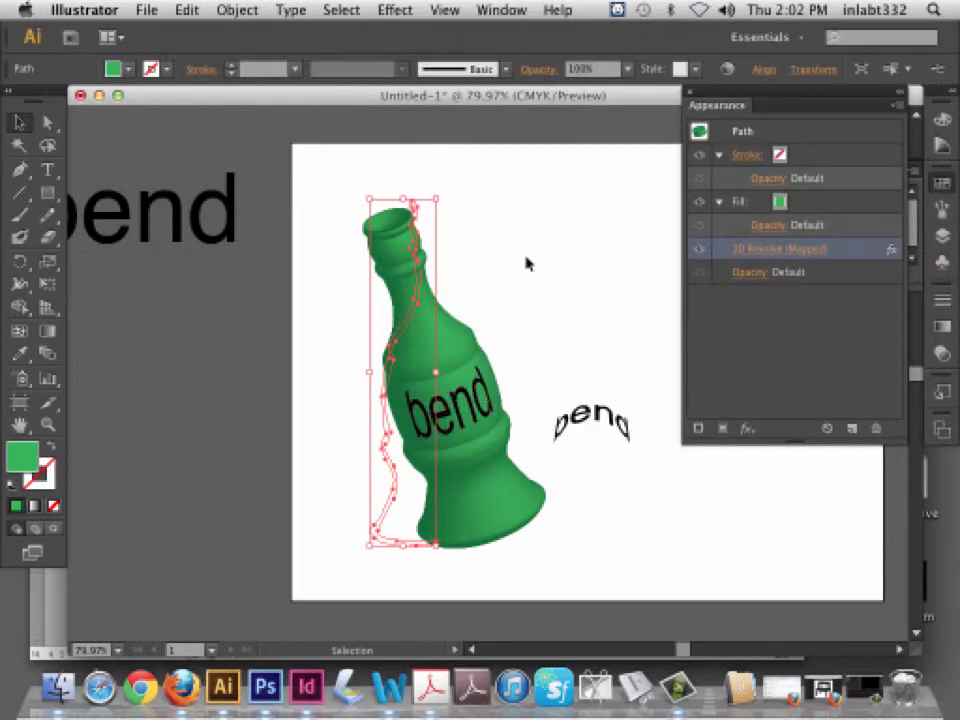
left_click(568, 263)
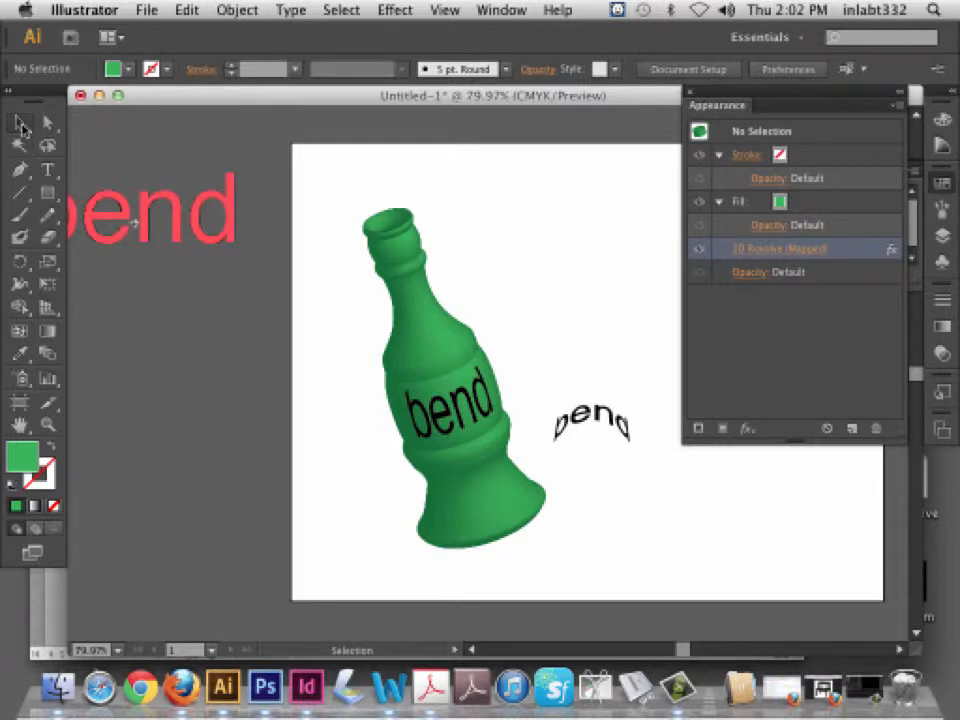
Delete the 3D bottle and the small curved "bend" text from the artboard
left_click_drag(336, 193, 641, 519)
key("Delete")
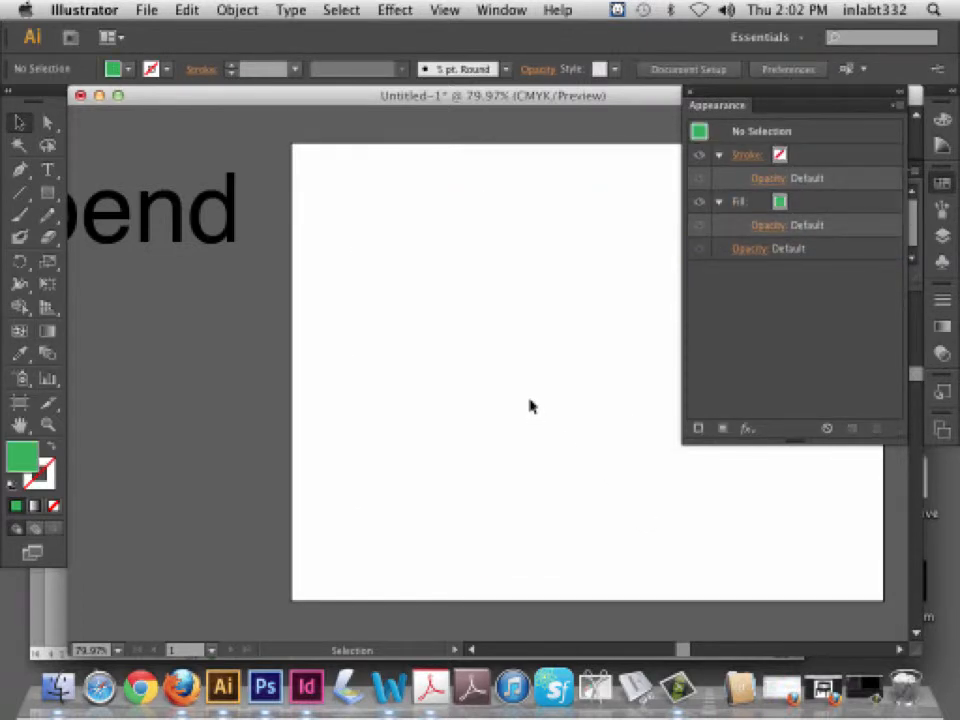
scroll(535, 407, "right", 5)
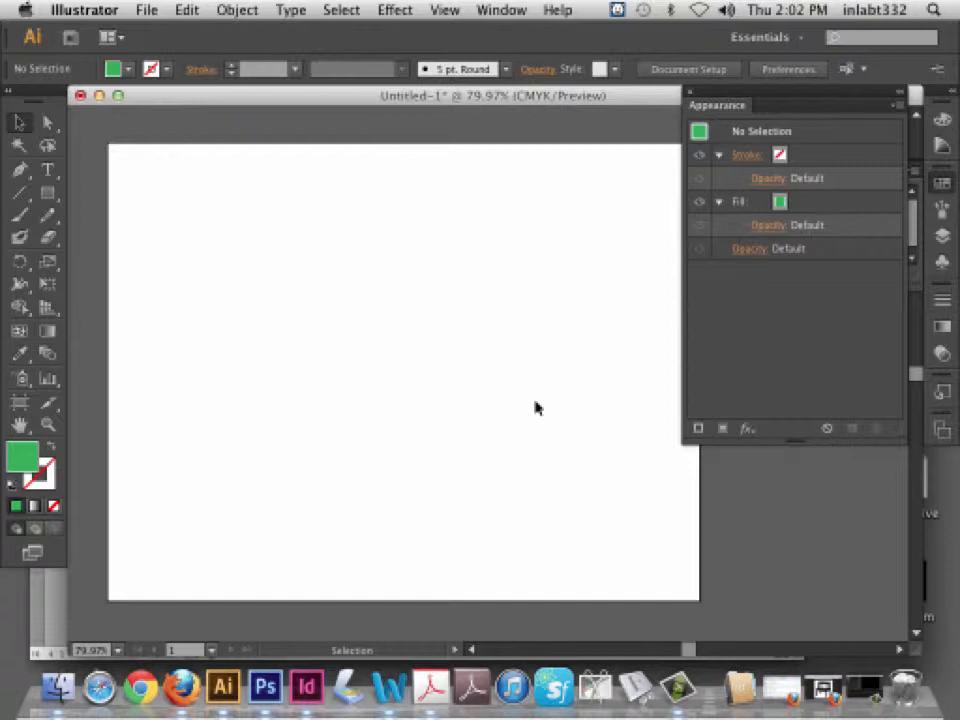
Switch to the InDesign document and delete the pipes photo and the curved "bend" text from the page
left_click(80, 95)
key("Escape")
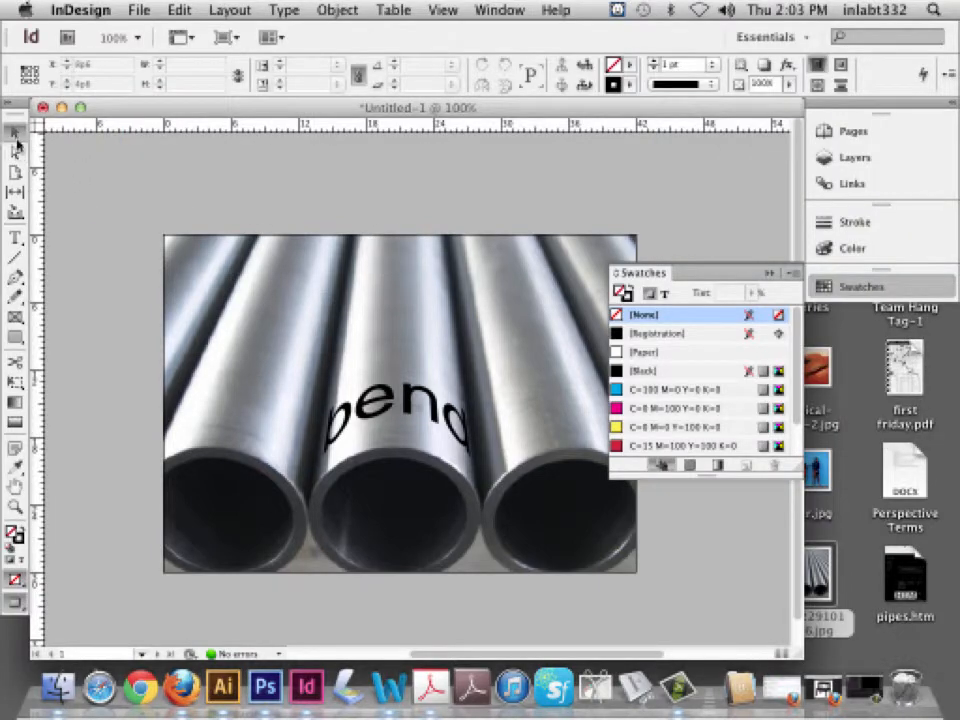
left_click_drag(154, 202, 389, 406)
key("Delete")
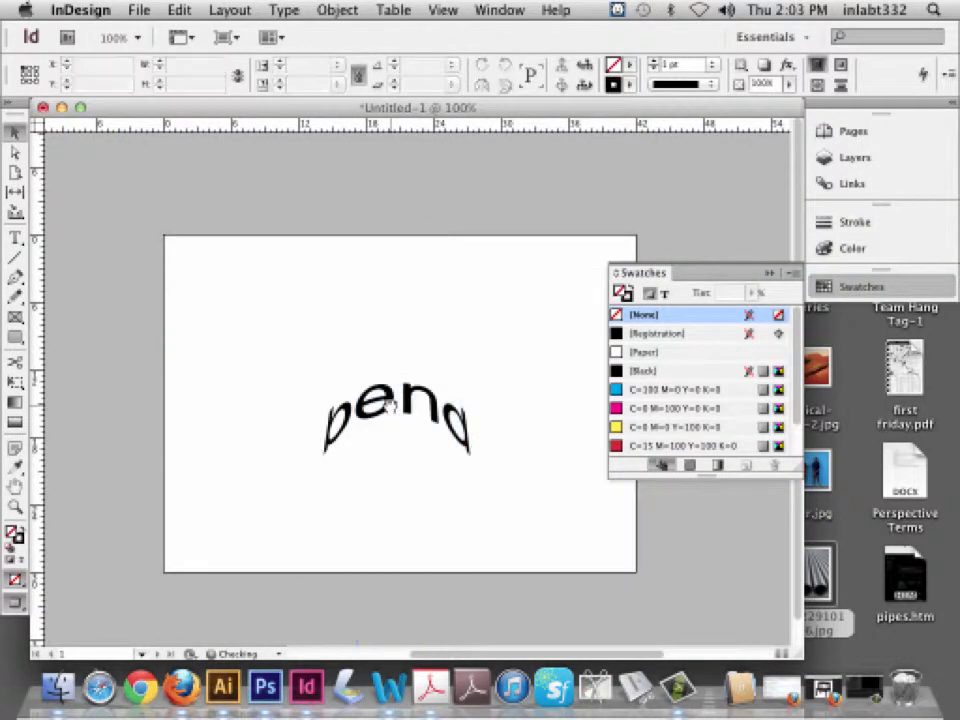
left_click_drag(197, 322, 540, 508)
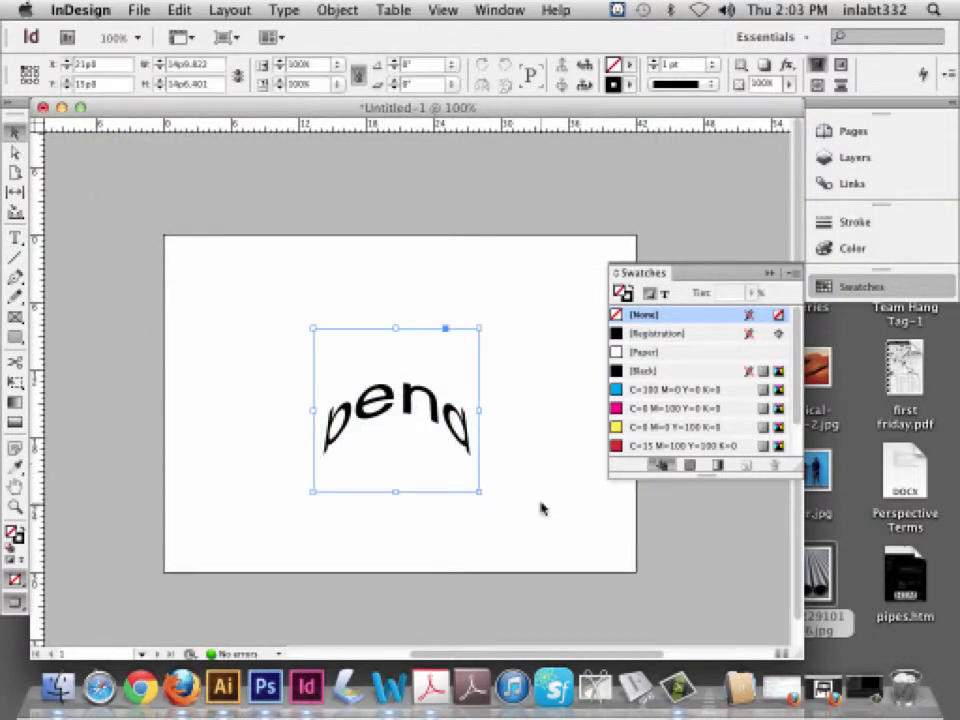
key("Delete")
Place the bekvam-step-stool image from the Desktop onto the empty page
left_click(139, 10)
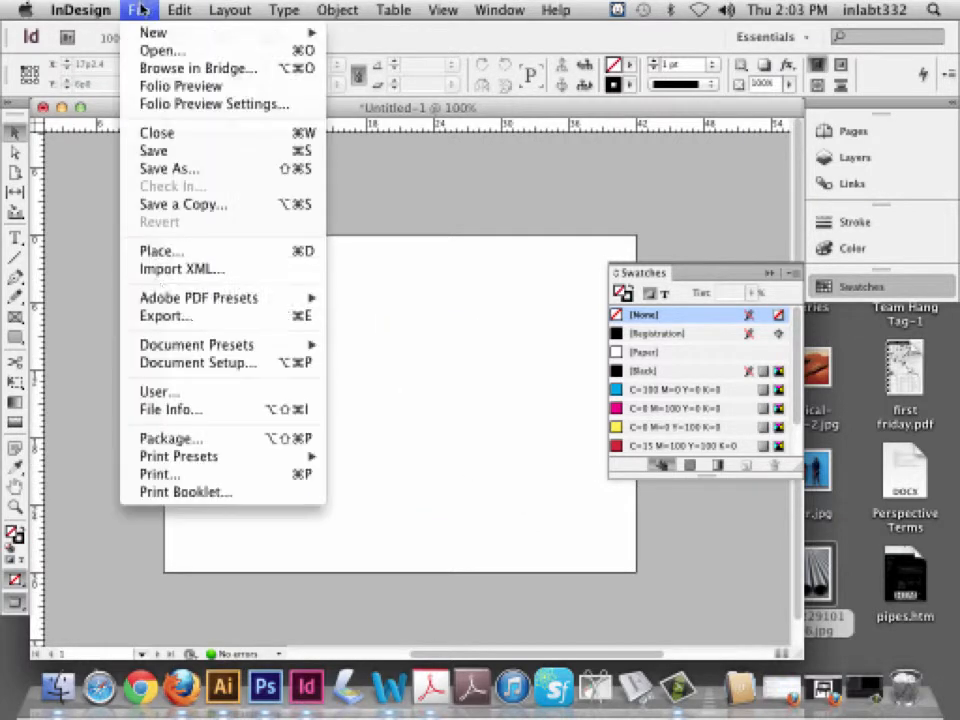
left_click(124, 248)
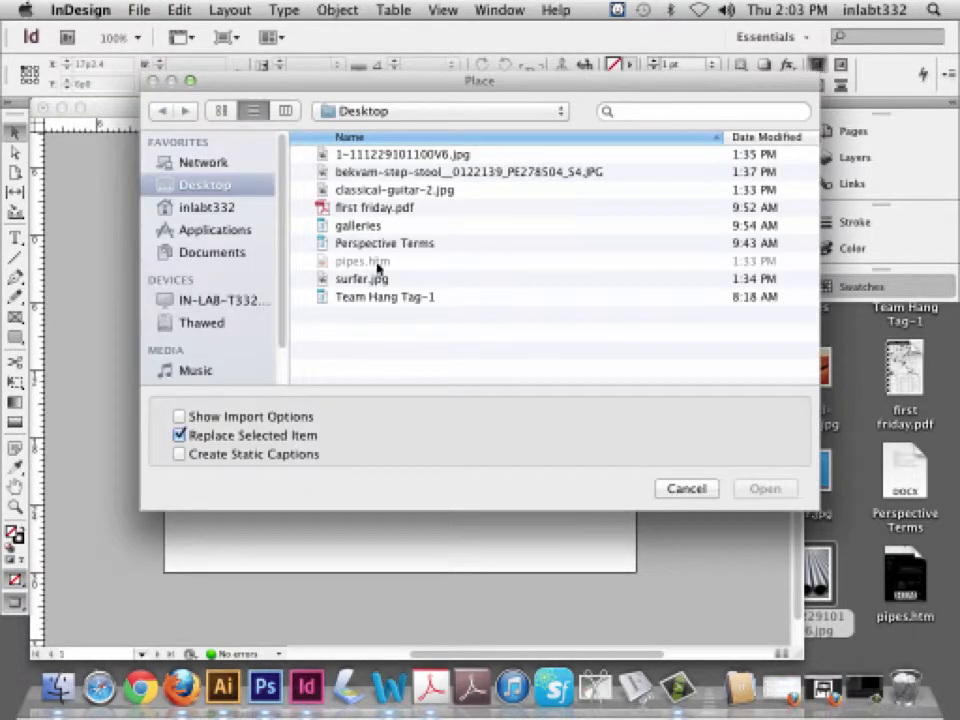
left_click(364, 172)
left_click(765, 488)
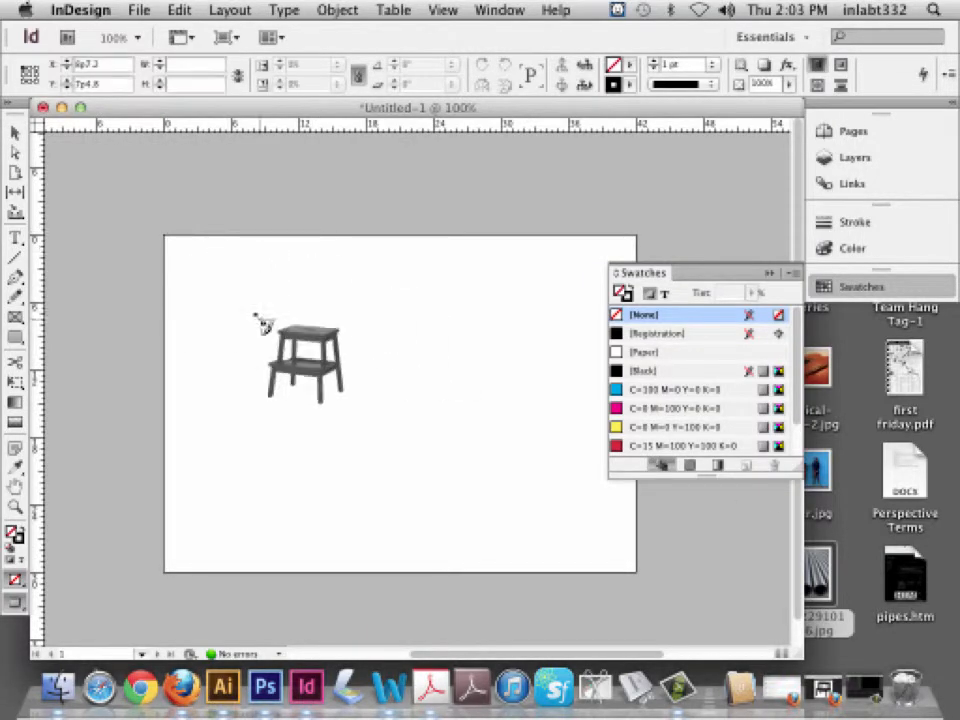
left_click(260, 318)
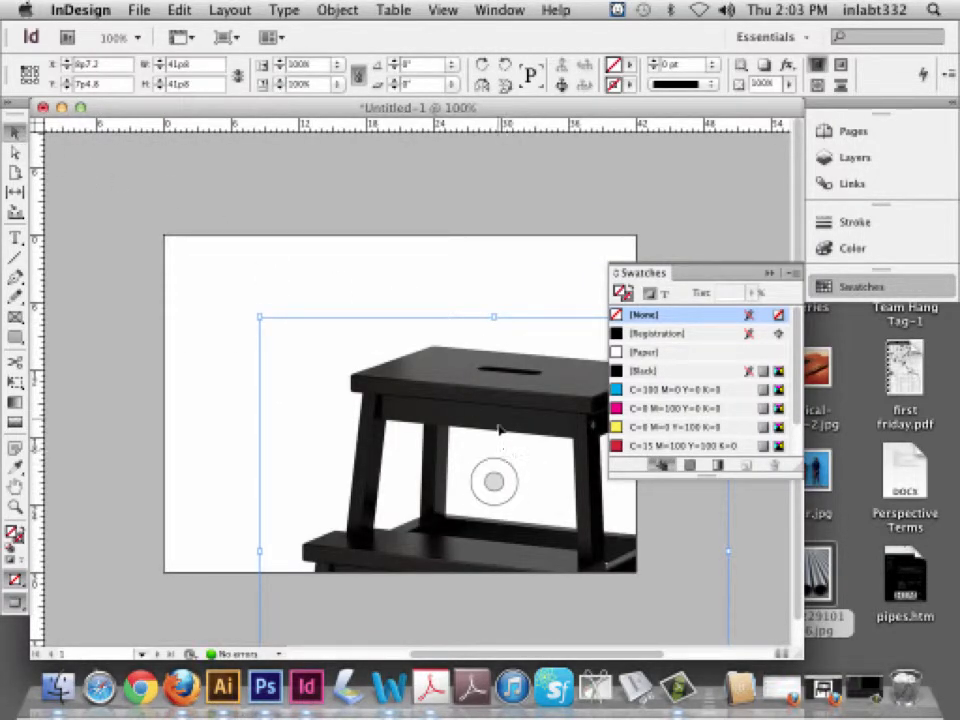
Move the step stool image, scale it down and center it on the page
left_click_drag(500, 428, 399, 326)
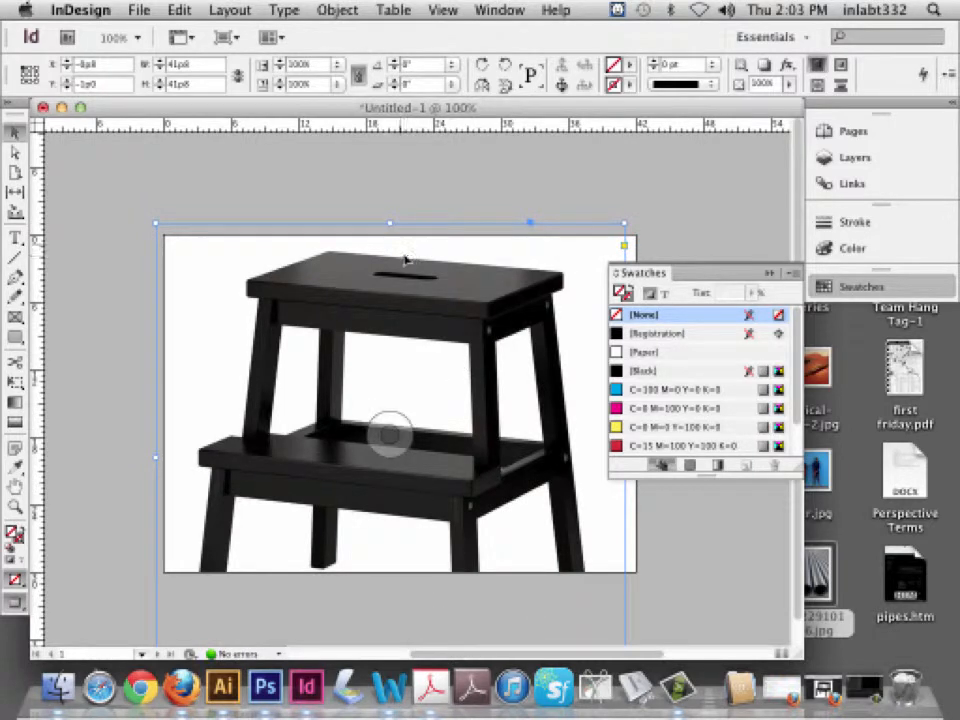
left_click_drag(389, 222, 377, 402)
left_click_drag(388, 530, 396, 424)
left_click(315, 228)
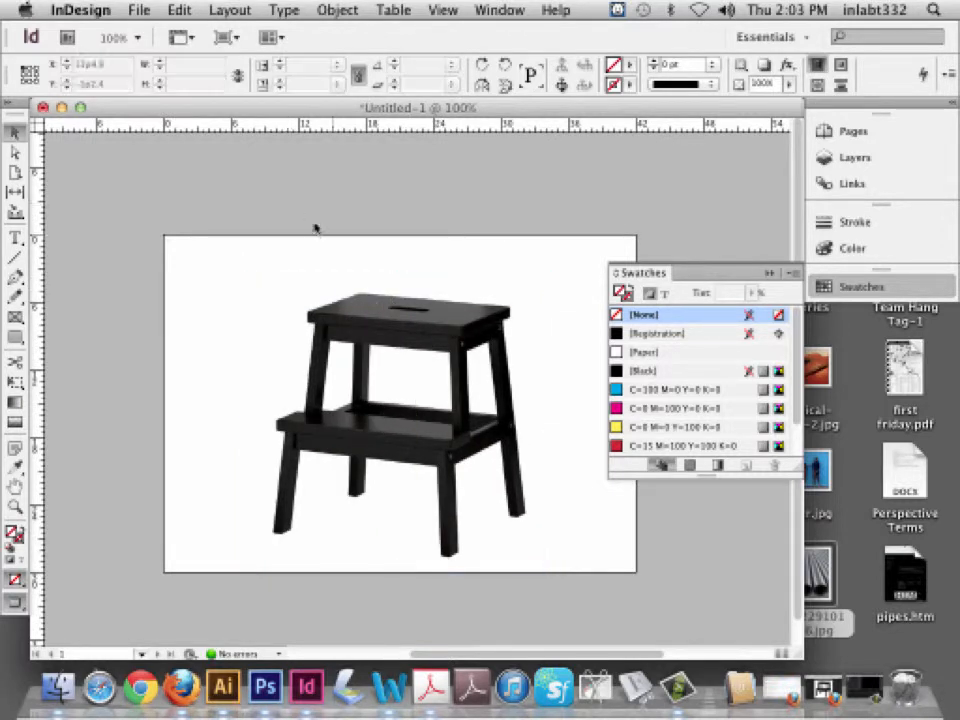
left_click(397, 424)
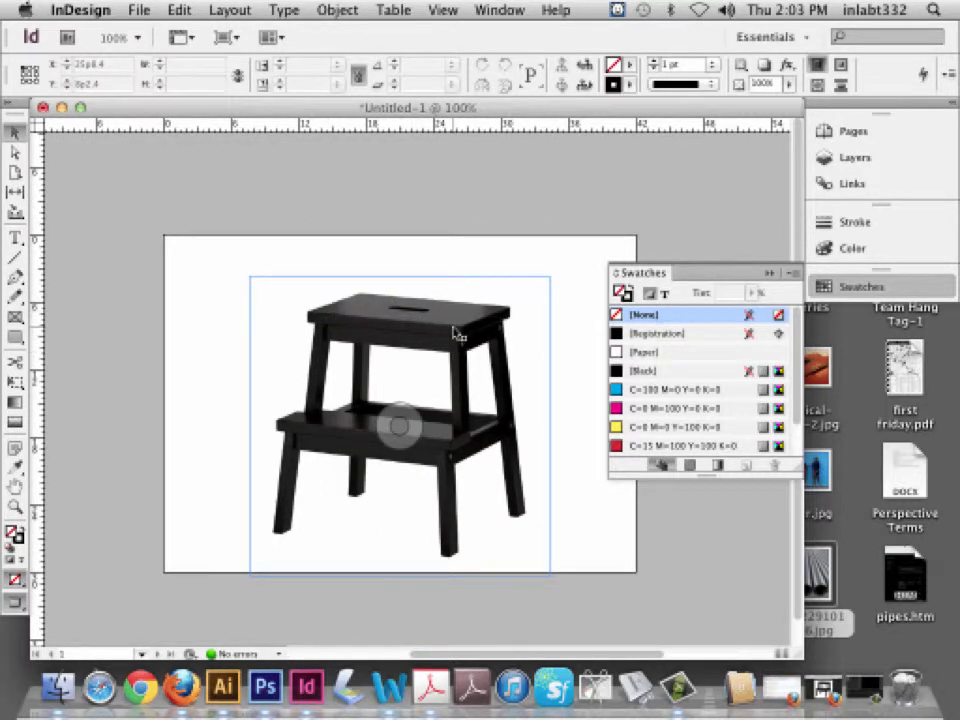
Slide the document window aside to examine the image files on the desktop, including surfer.jpg
left_click(817, 481)
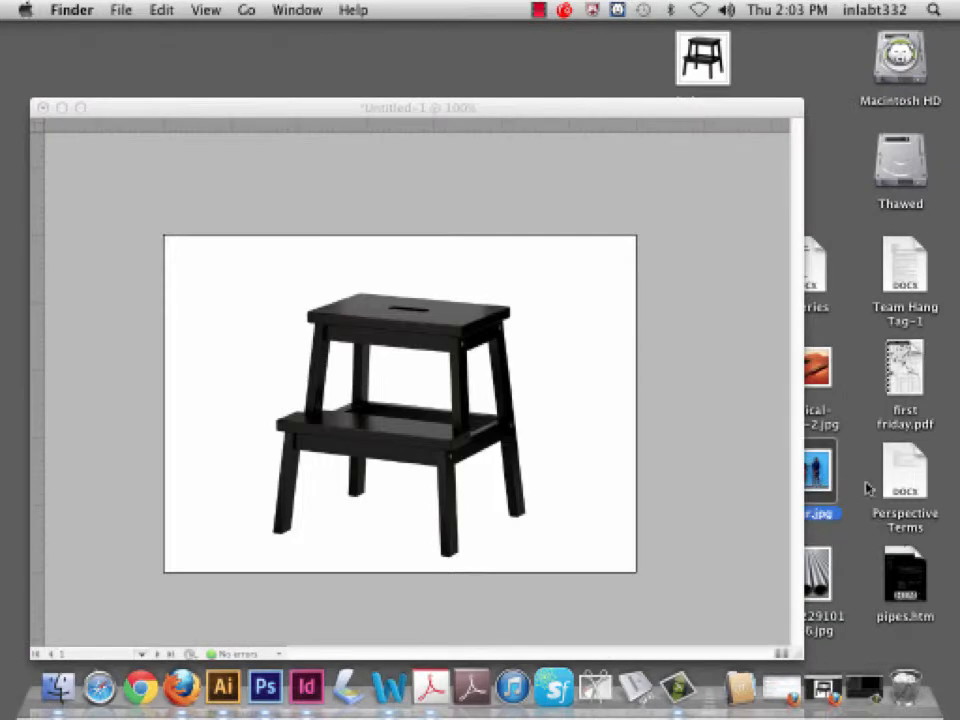
left_click_drag(499, 113, 549, 112)
left_click_drag(684, 109, 487, 110)
left_click(818, 487)
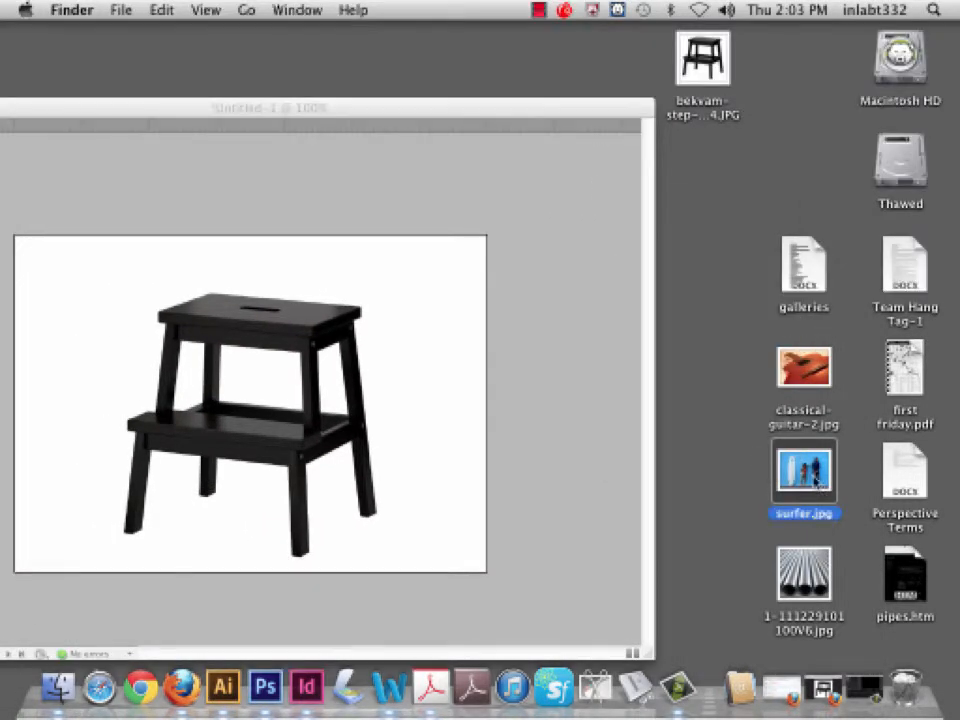
Return to the InDesign document and delete the step stool image from the page
left_click(250, 425)
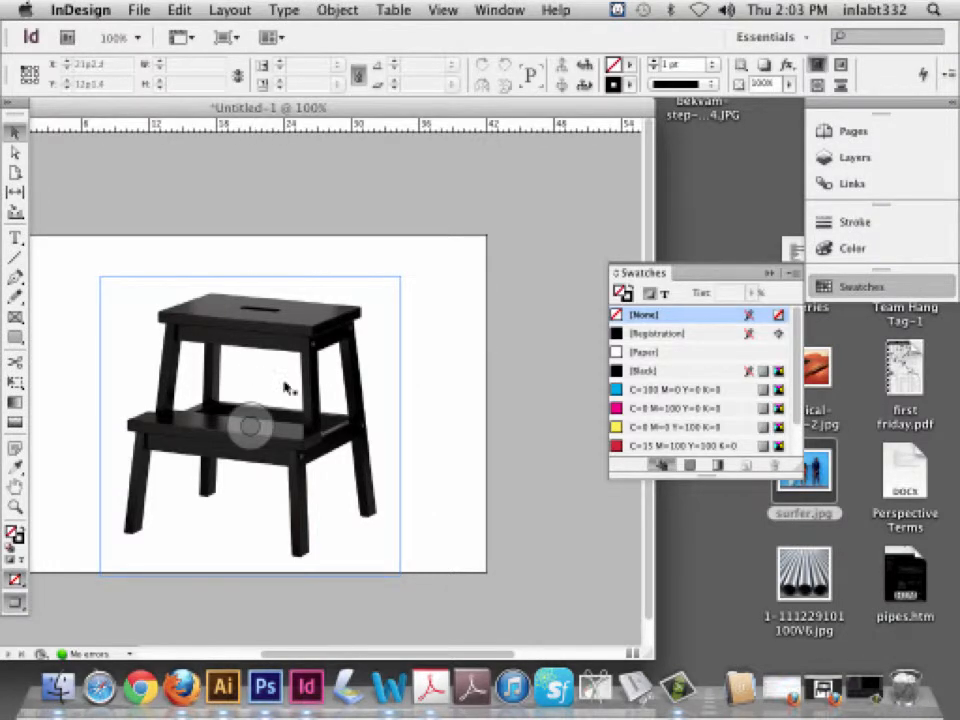
left_click(225, 321)
key("Delete")
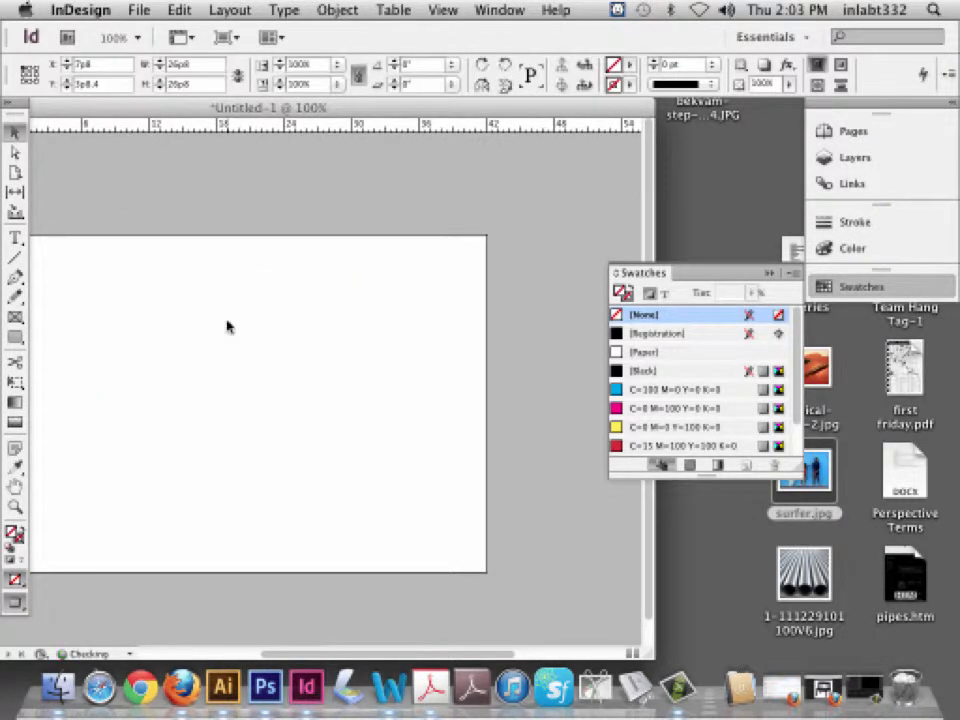
Place surfer.jpg from the Desktop onto the empty page, starting just outside the page's upper-left corner
left_click(853, 408)
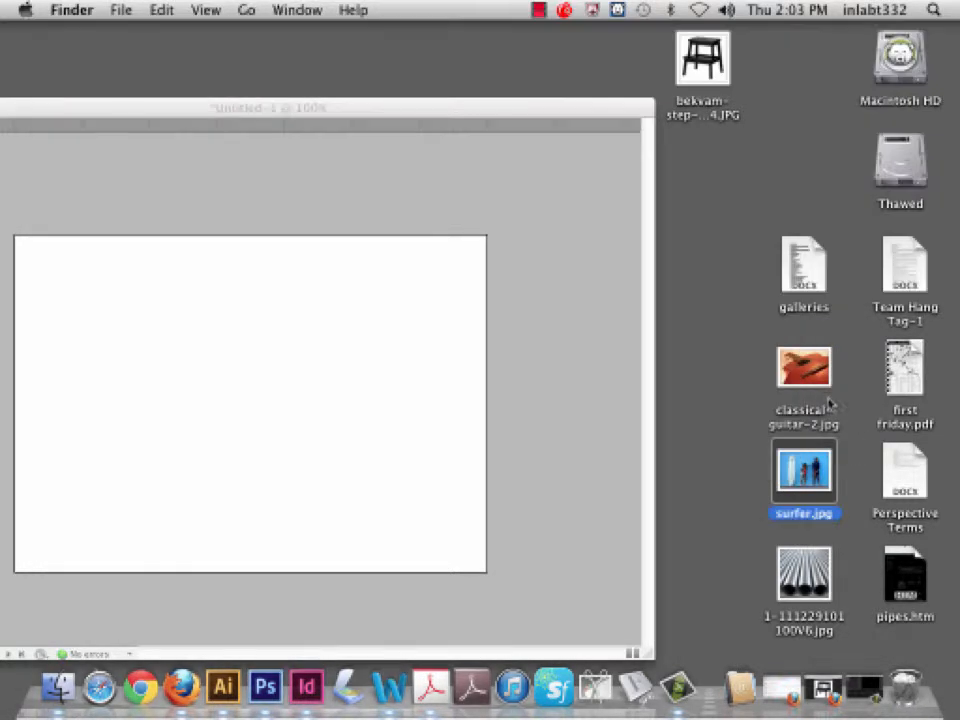
left_click(303, 108)
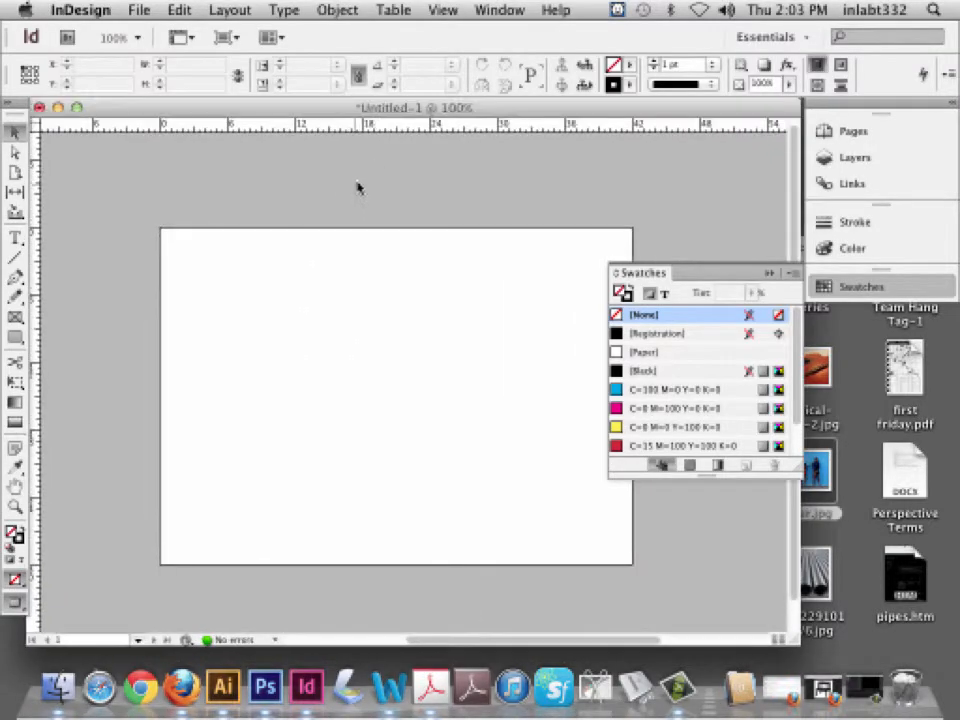
left_click(130, 9)
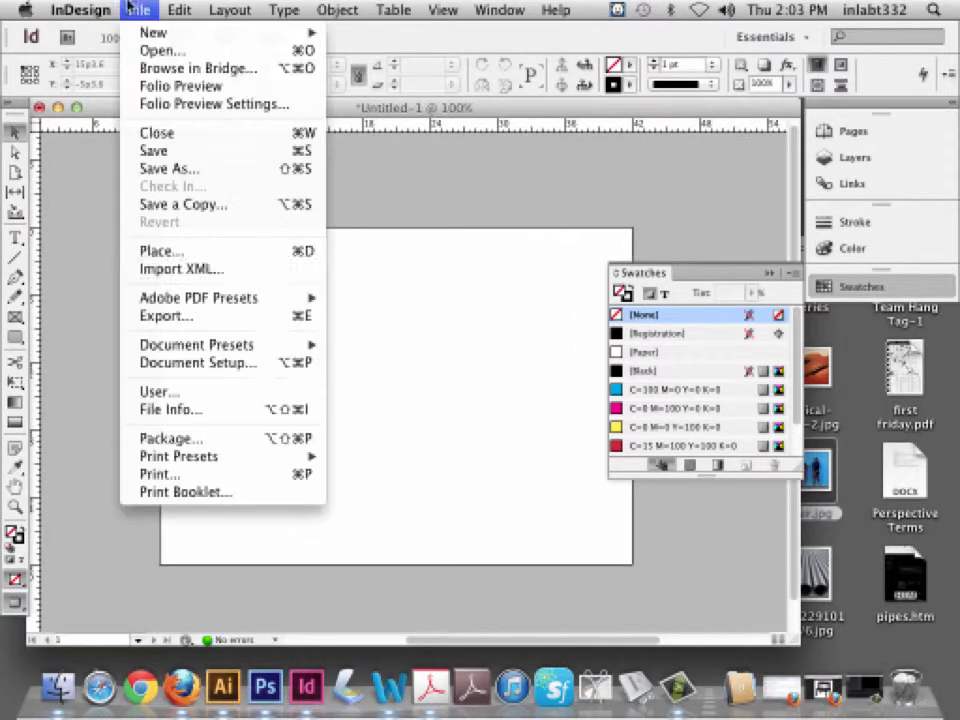
left_click(163, 251)
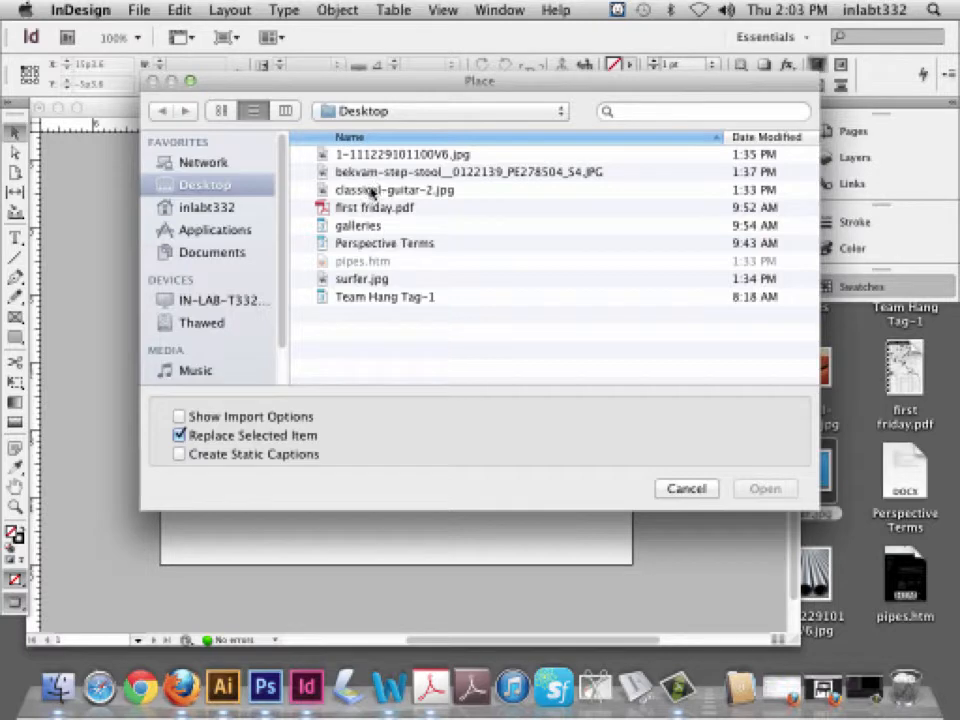
left_click(365, 279)
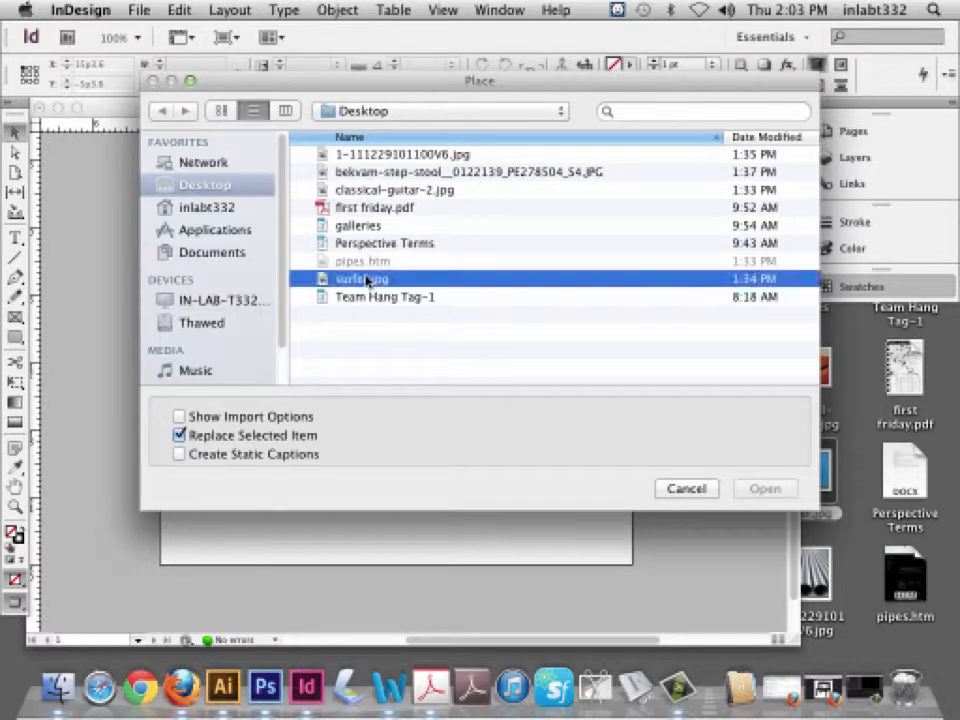
left_click(765, 488)
left_click(156, 221)
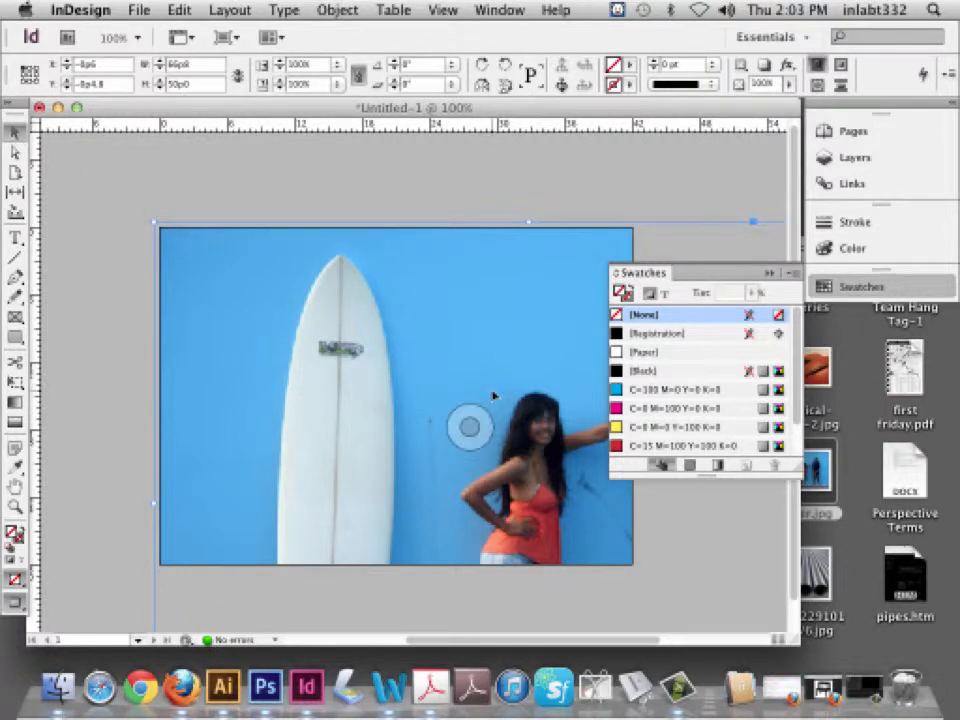
Scale the surfer image and its frame down proportionally to about the page's width, 42p6 by 31p10.5, and deselect it
scroll(493, 397, "right", 3)
scroll(495, 400, "down", 3)
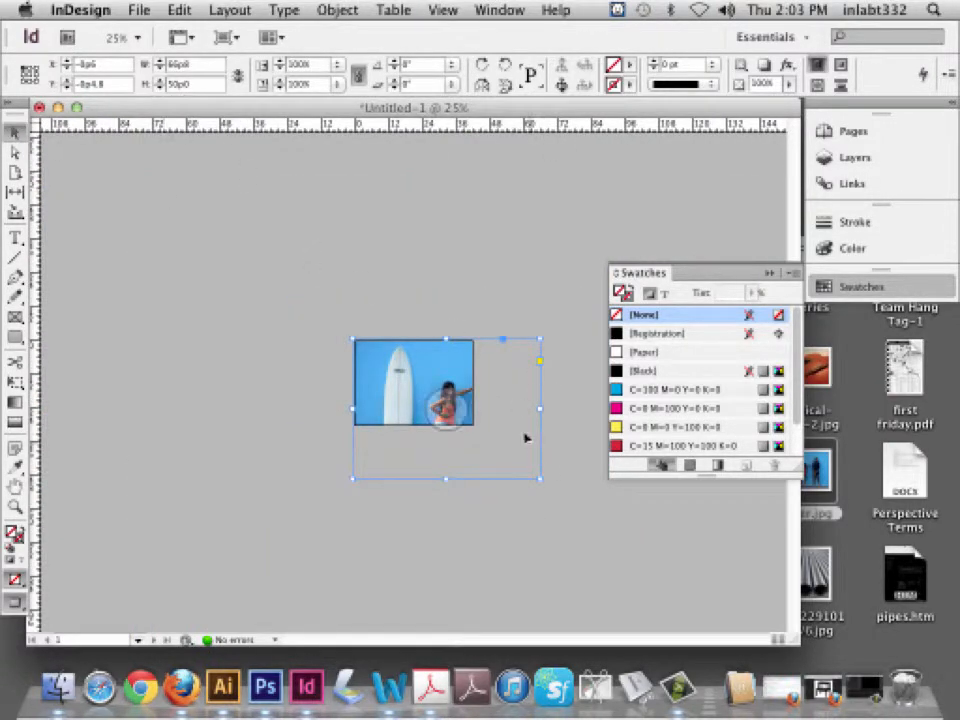
left_click_drag(540, 480, 474, 428)
left_click(15, 505)
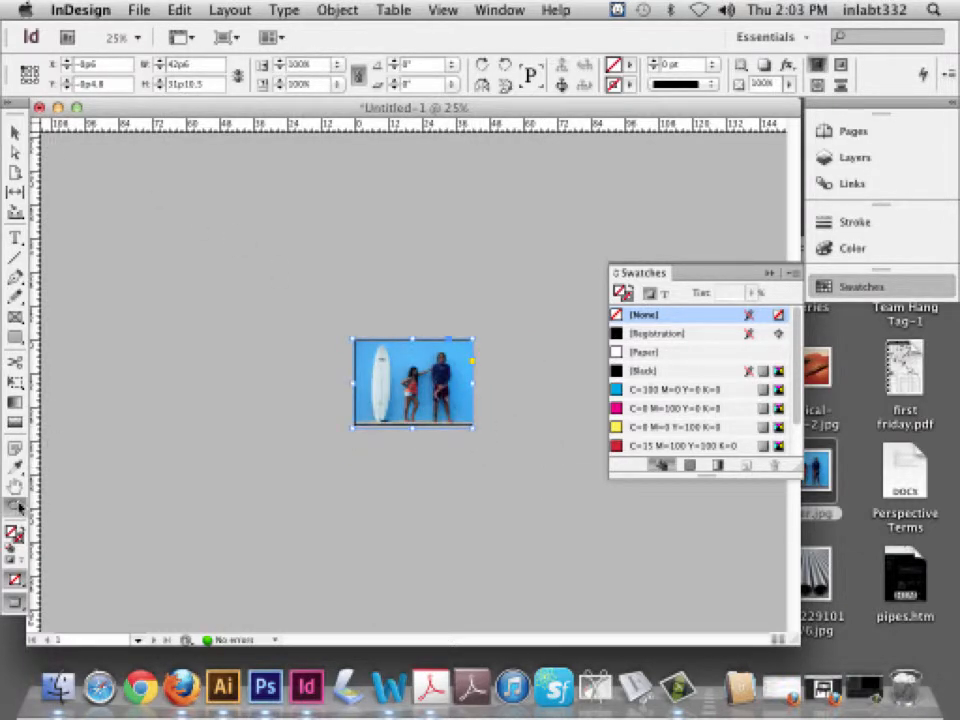
left_click_drag(328, 289, 540, 450)
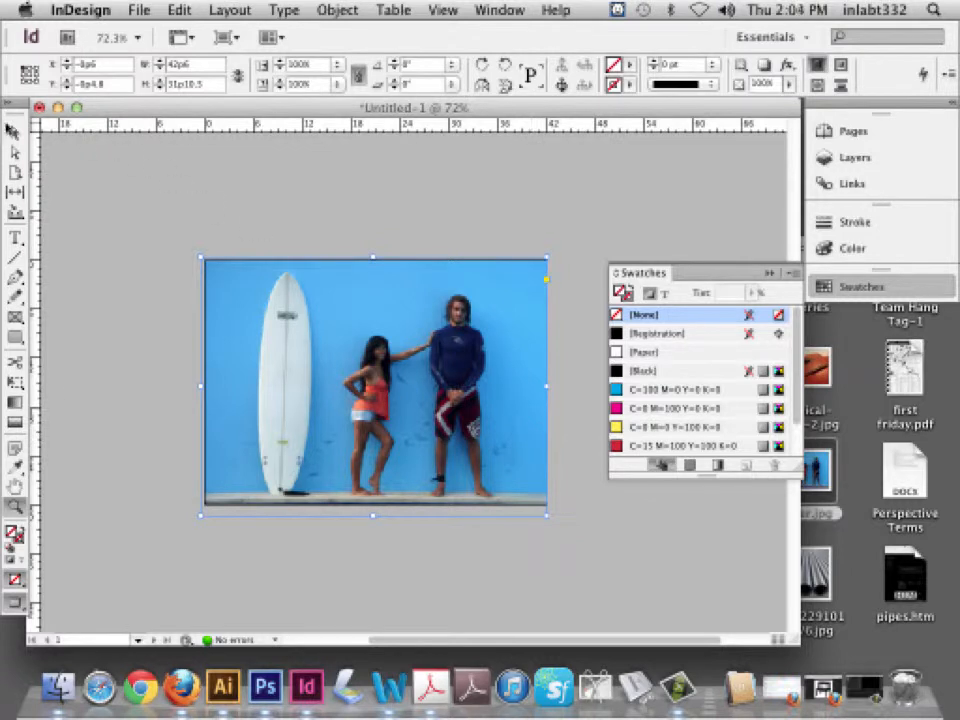
left_click(15, 131)
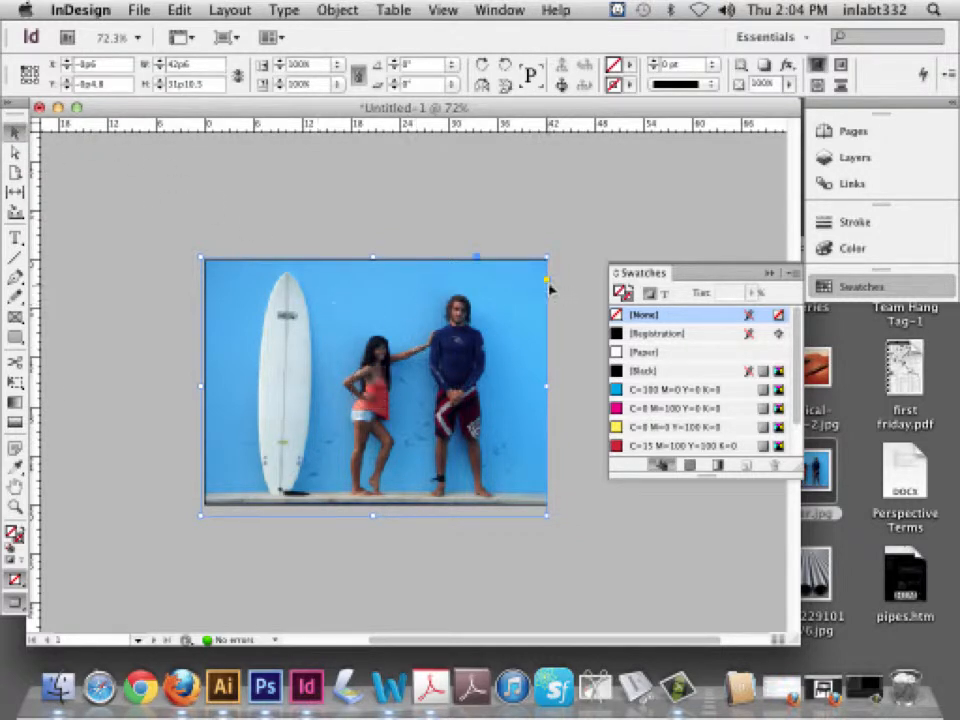
left_click(127, 279)
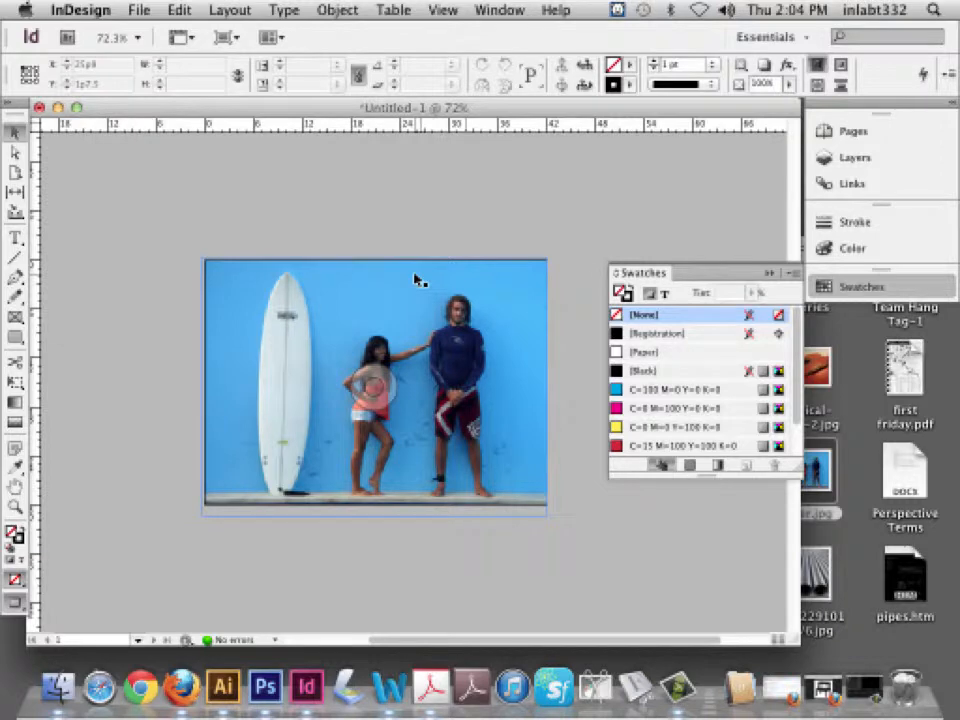
Minimize the InDesign document and open surfer.jpg from the desktop with Adobe Photoshop CS6
left_click(58, 108)
left_click(805, 485)
right_click(805, 488)
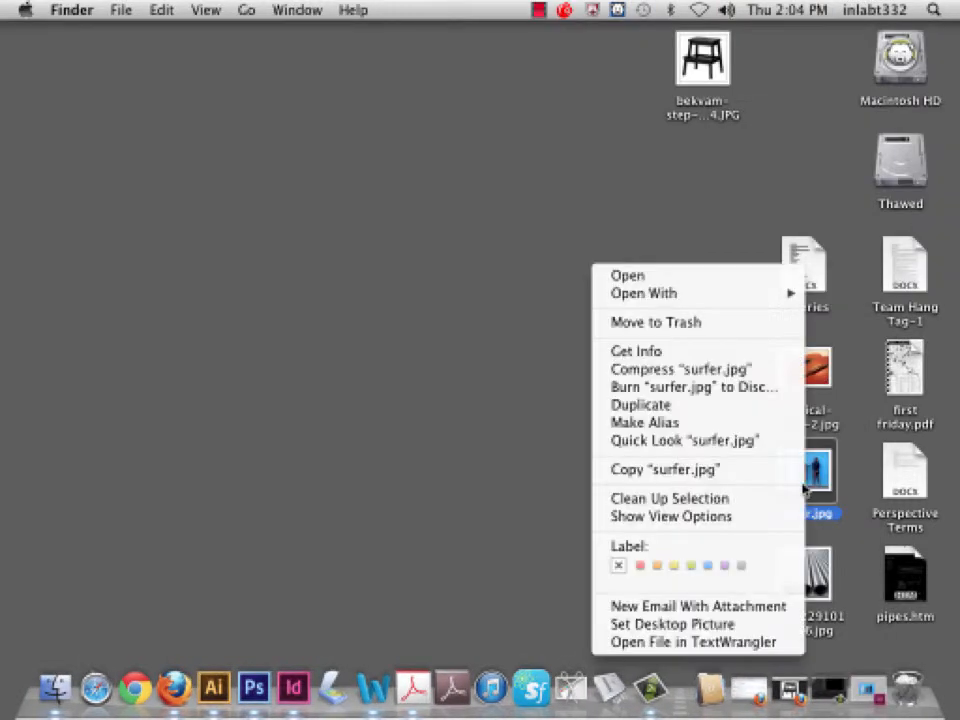
mouse_move(675, 293)
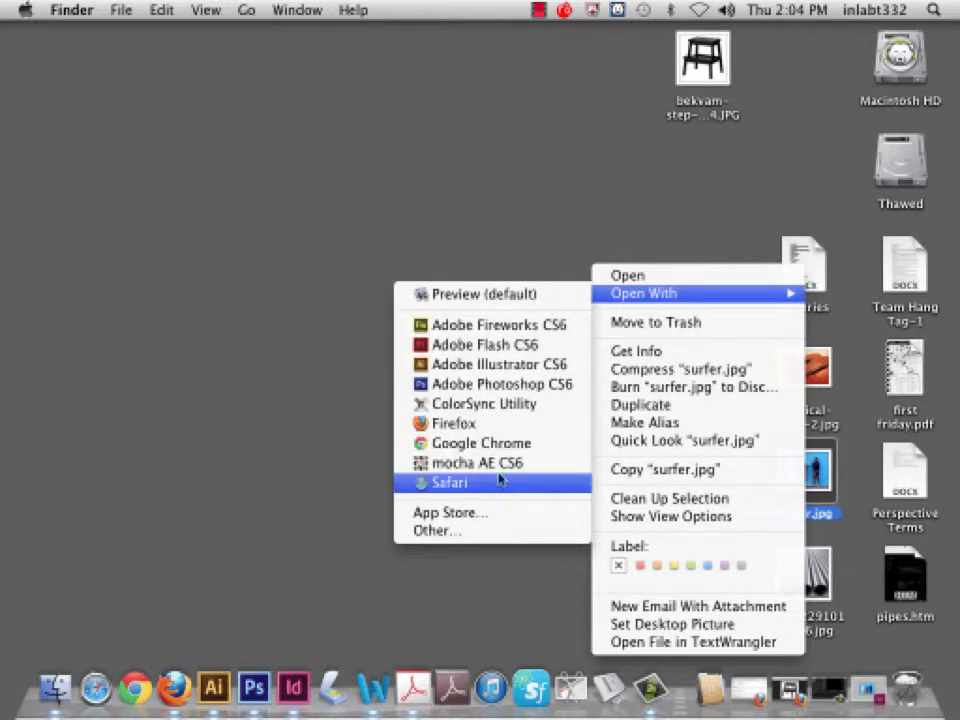
left_click(503, 384)
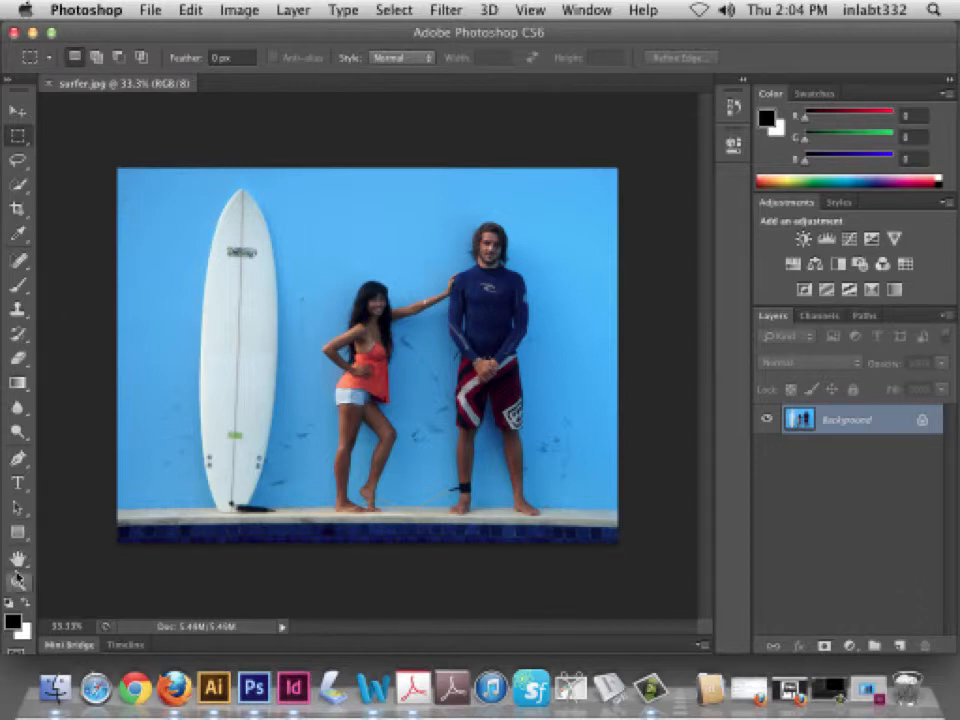
Rearrange the toolbox into two columns while viewing the surfboard up close
key("z")
left_click_drag(212, 208, 300, 343)
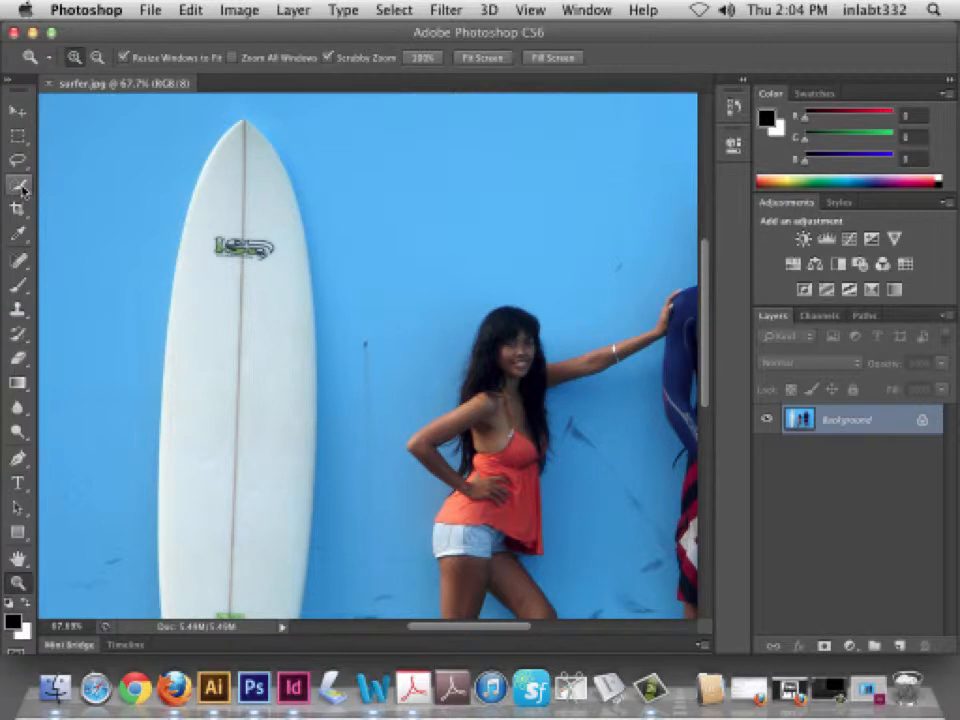
left_click(7, 77)
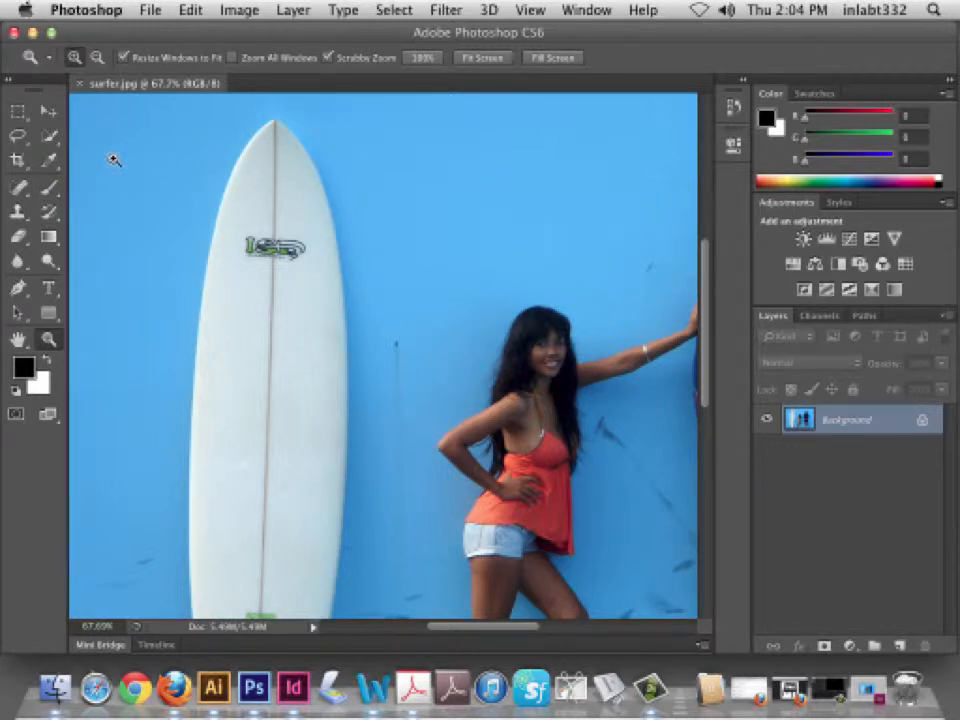
Choose the Pen tool, review its Shape and Path modes, and keep it set to Path
left_click(17, 287)
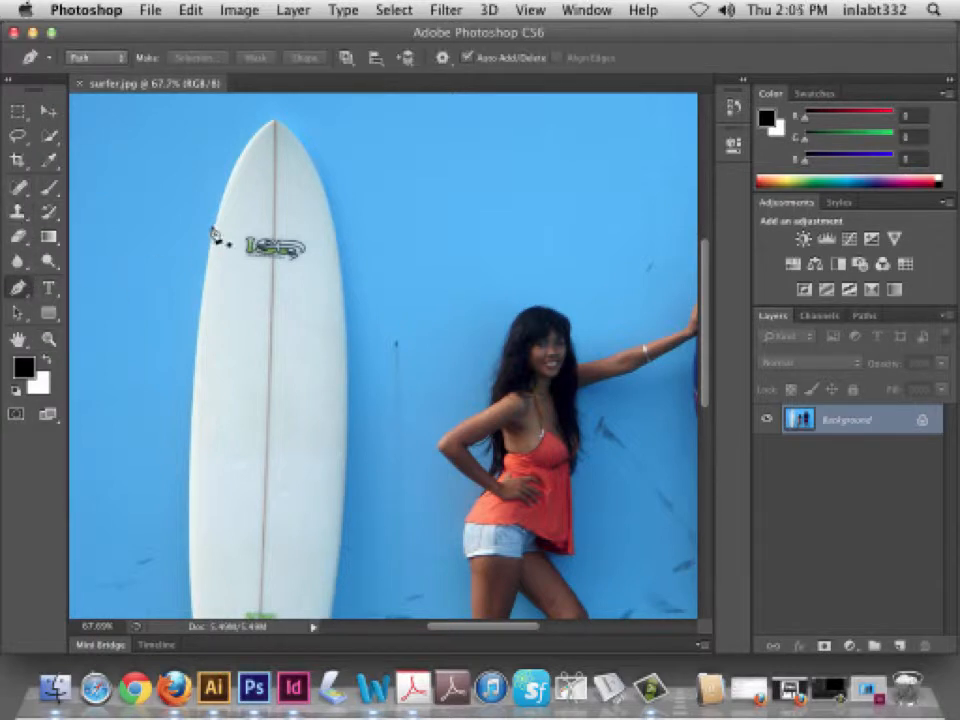
left_click(98, 58)
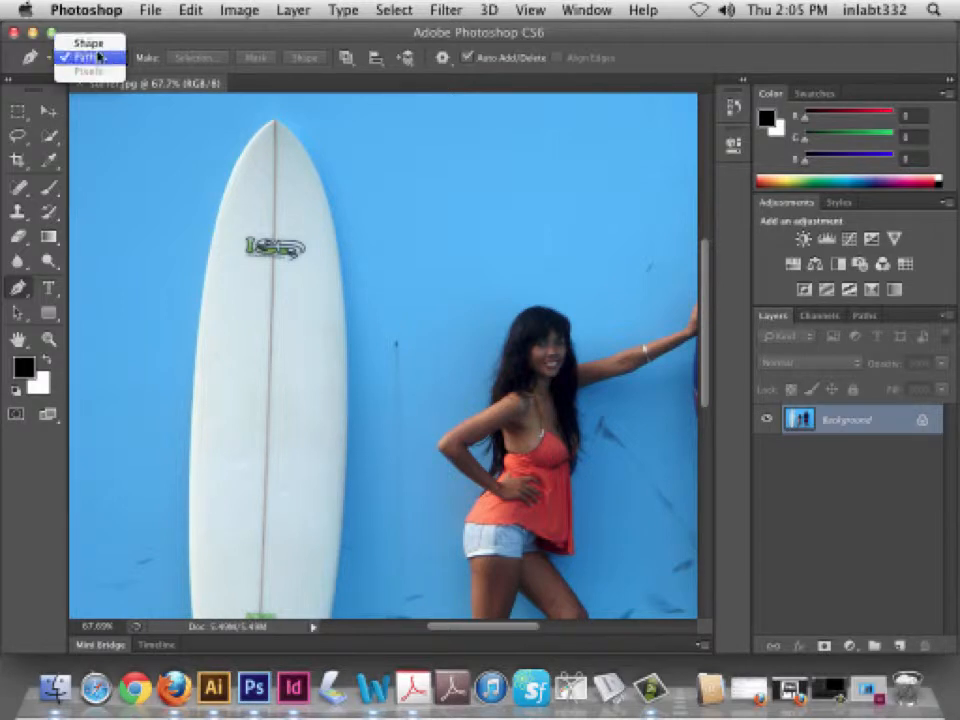
left_click(84, 60)
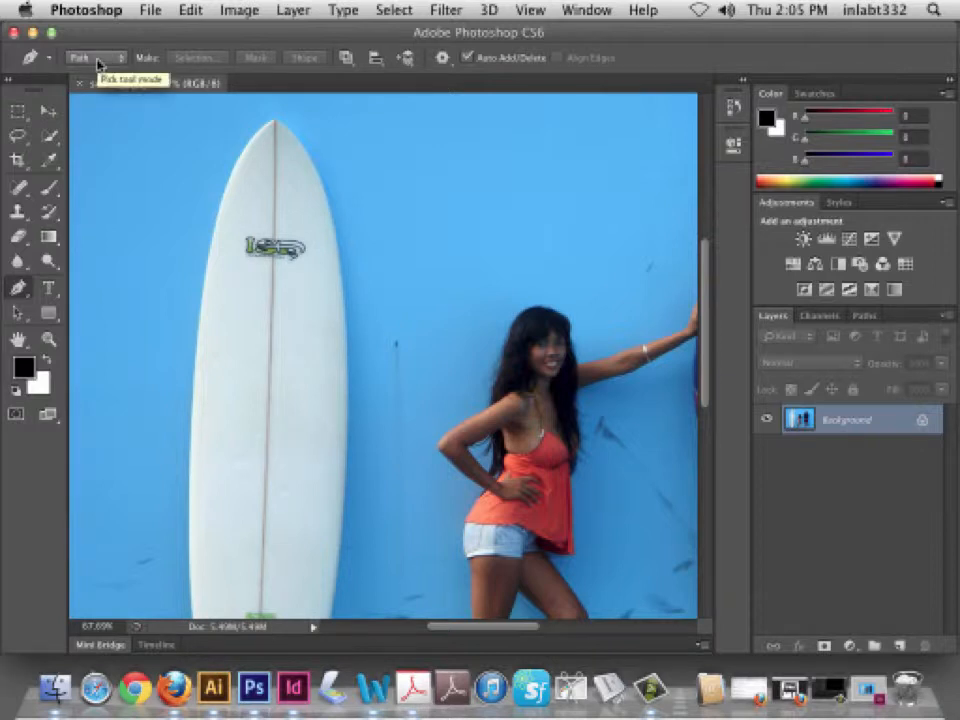
left_click(99, 61)
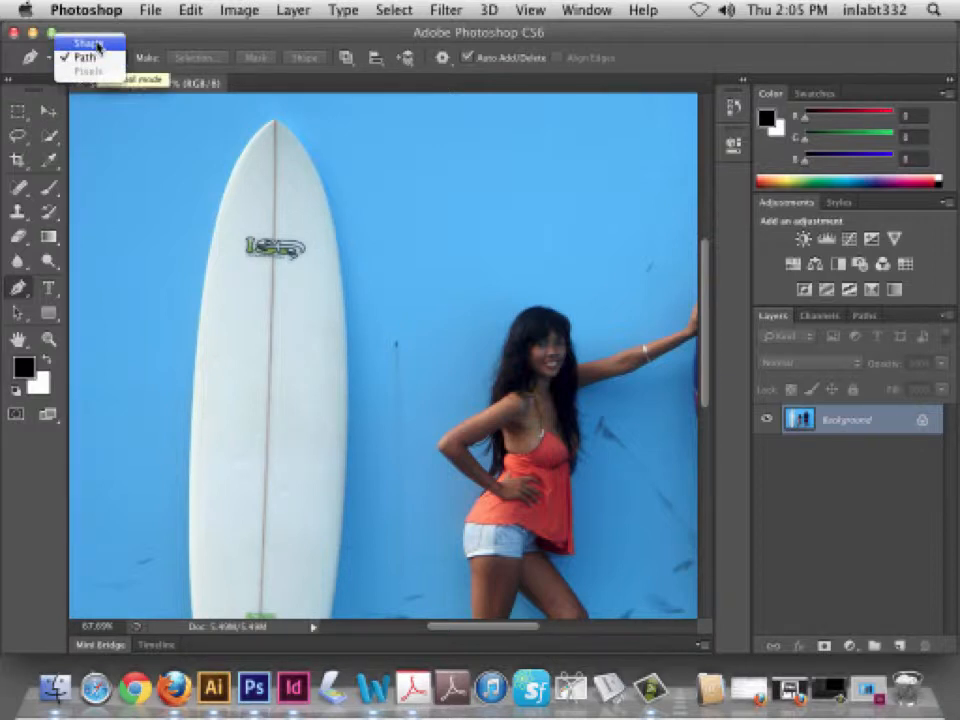
left_click(90, 58)
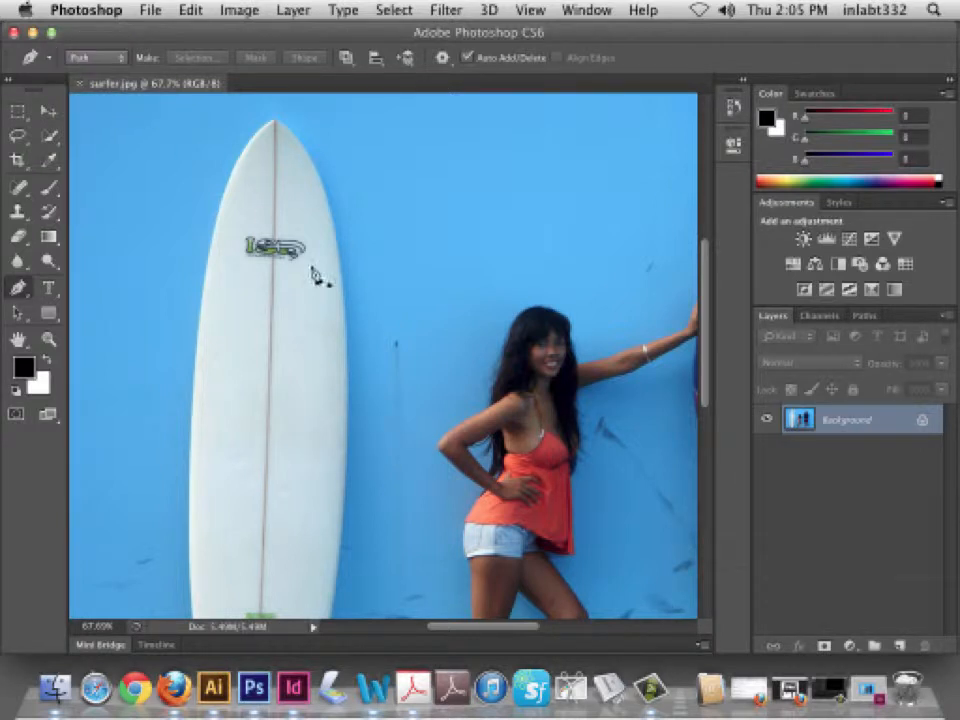
left_click(90, 62)
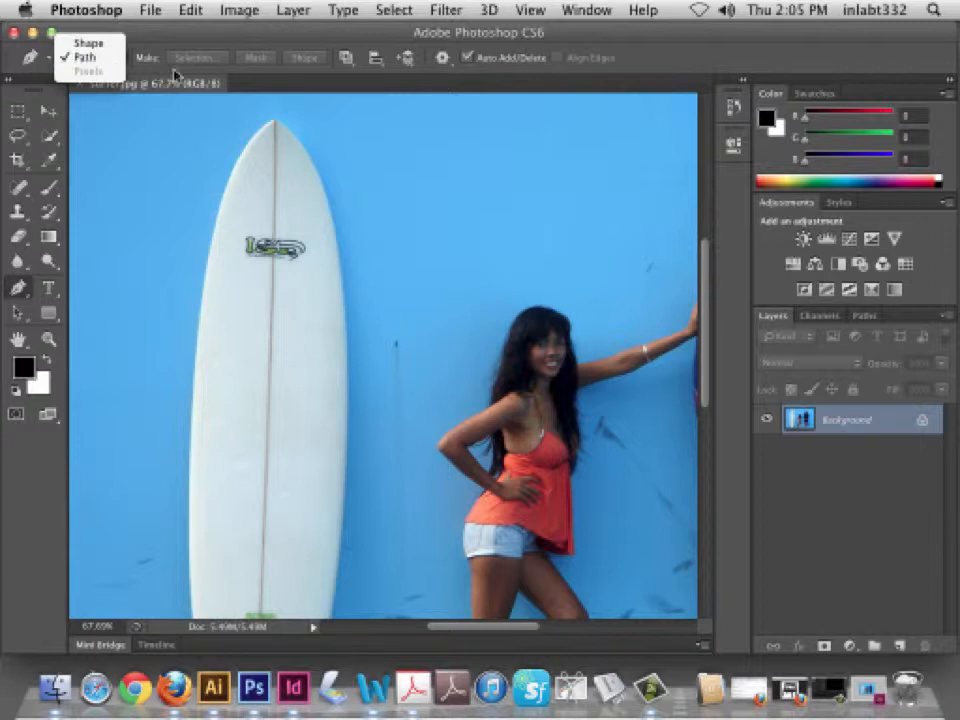
left_click(100, 60)
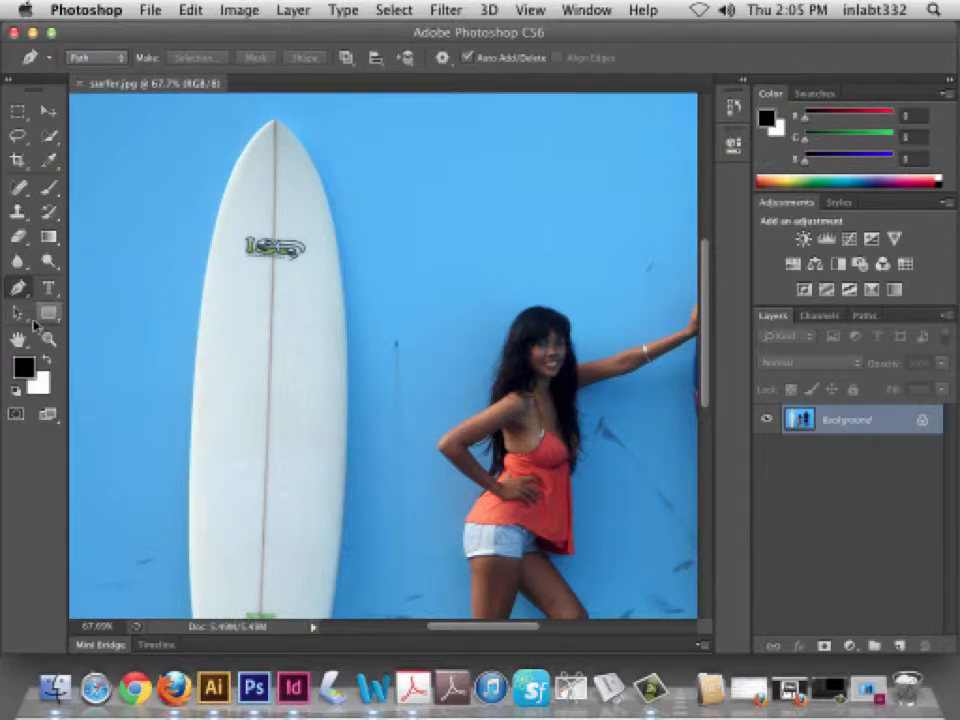
Start a pen path on the middle of the surfboard's left edge and add a smooth anchor point further up
key("z")
left_click_drag(246, 471, 289, 493)
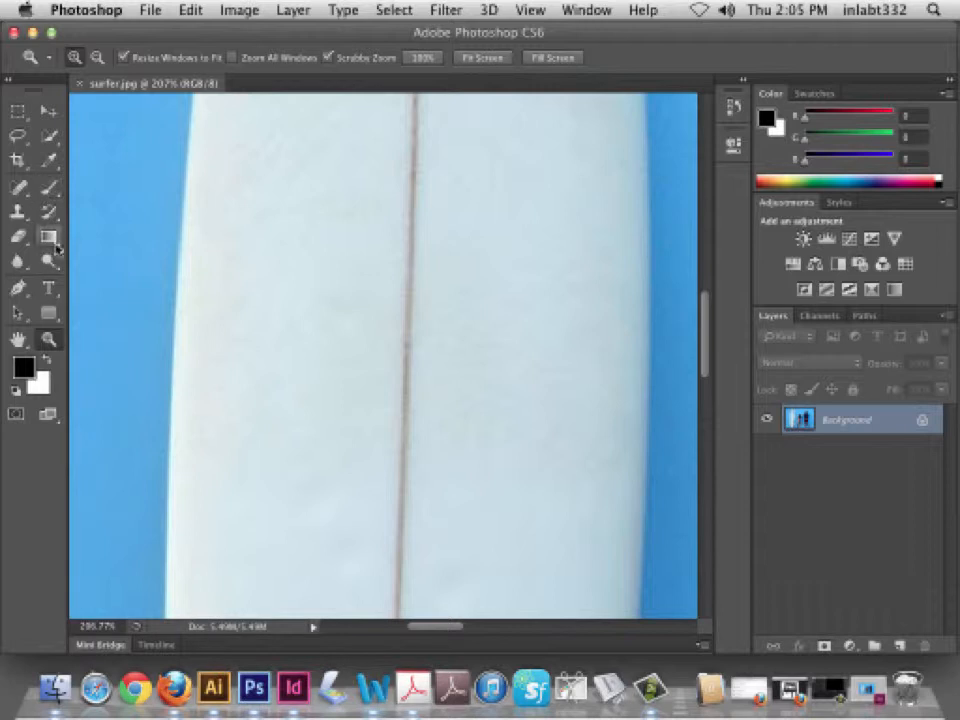
left_click(17, 287)
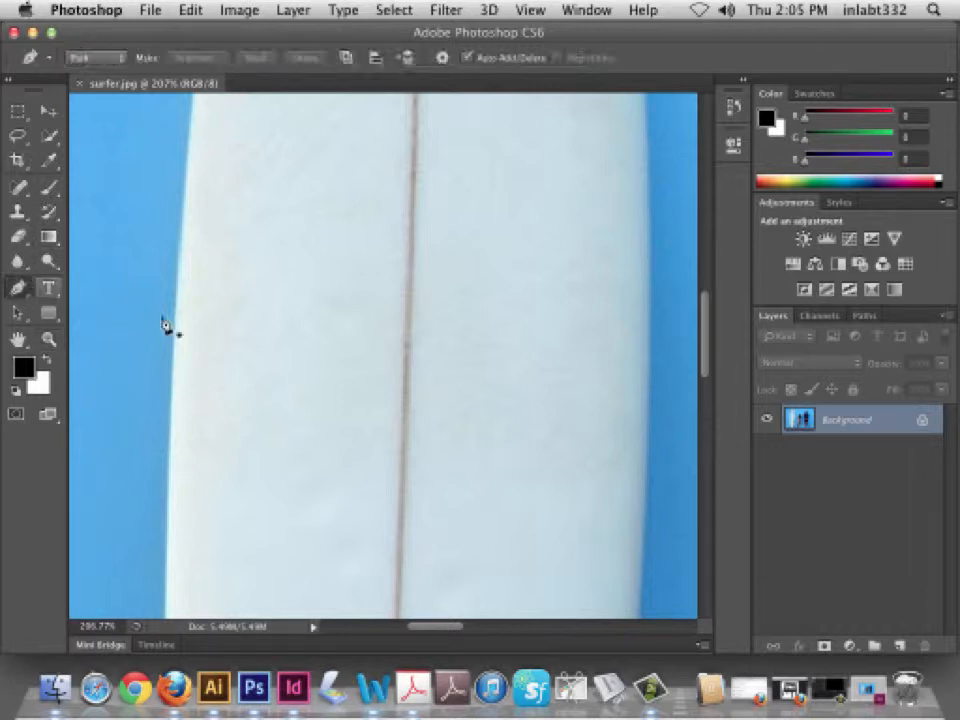
left_click(171, 422)
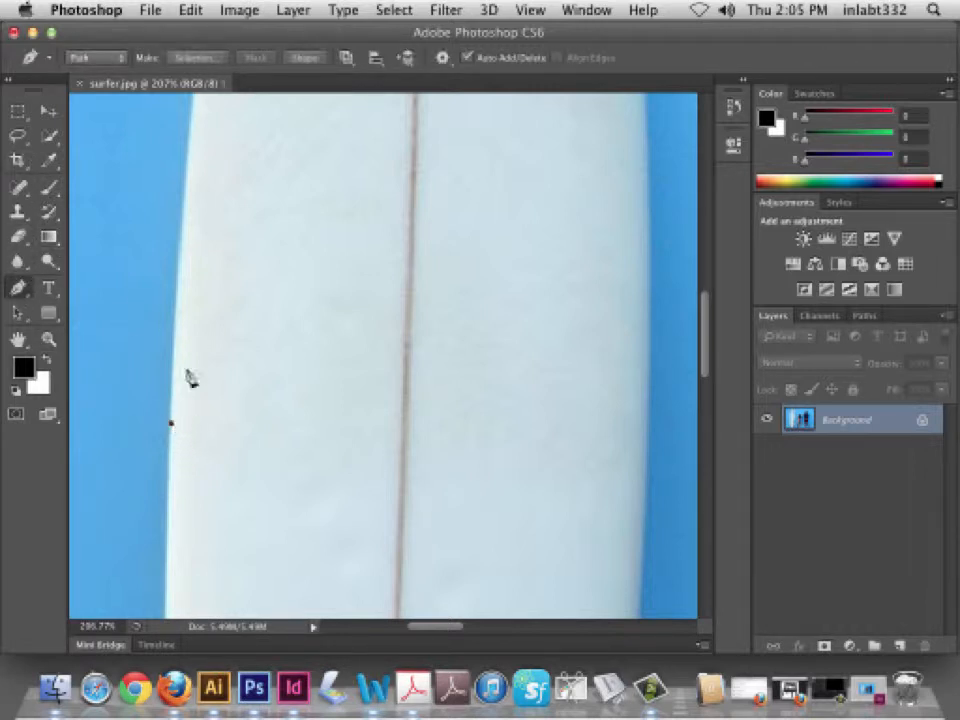
left_click(190, 145)
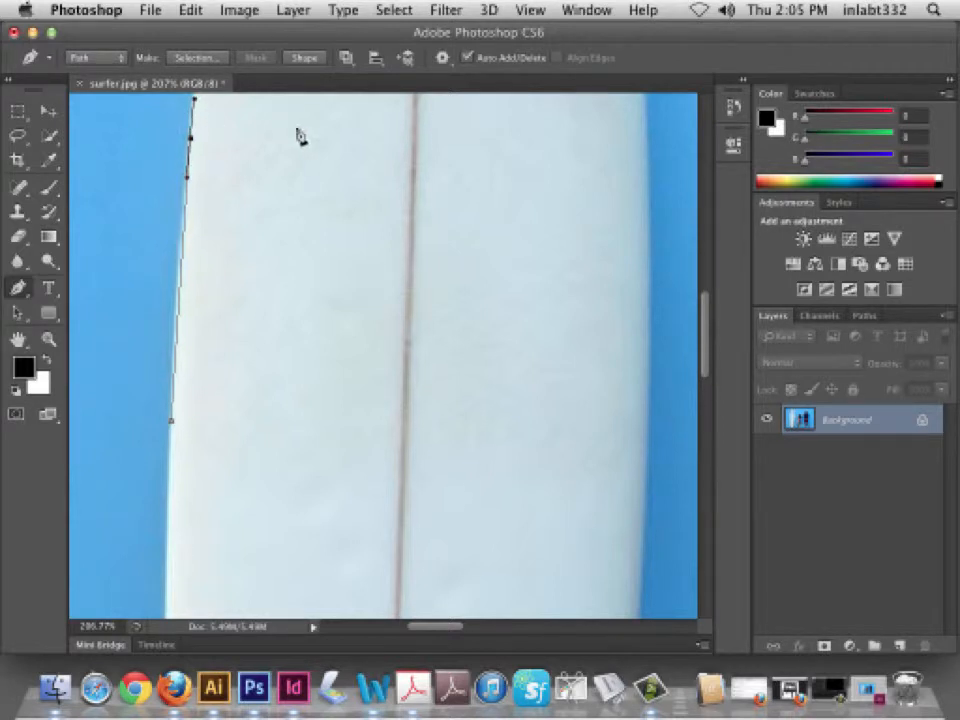
Continue the path up the surfboard's left edge to its pointed tip and curve it over the upper right edge
scroll(298, 137, "down", 5)
scroll(298, 140, "up", 10)
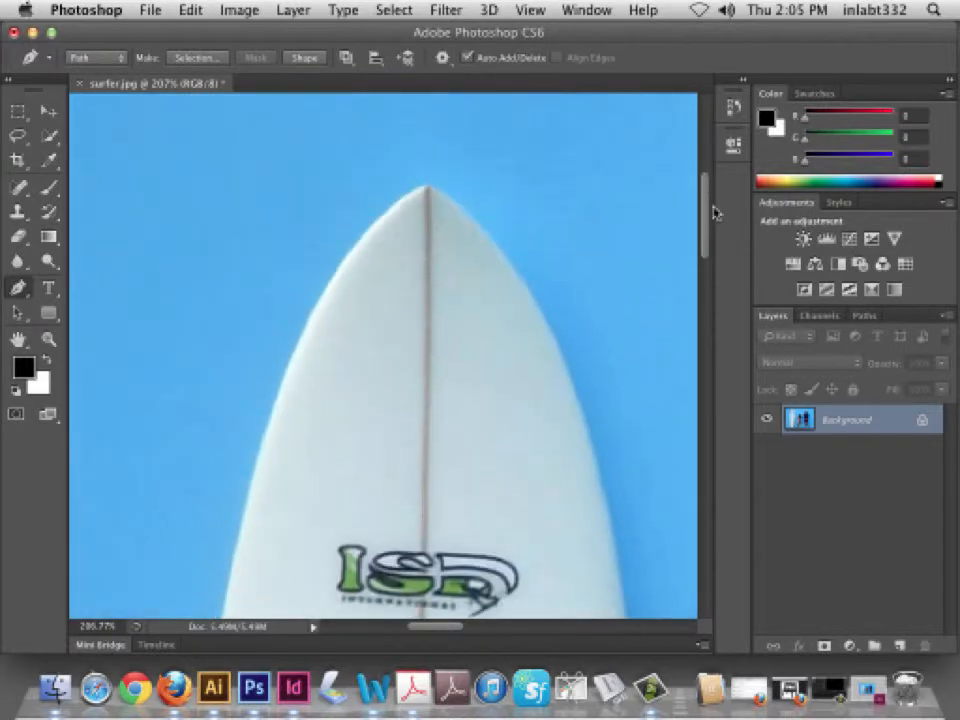
left_click_drag(270, 272, 319, 147)
left_click_drag(705, 262, 669, 242)
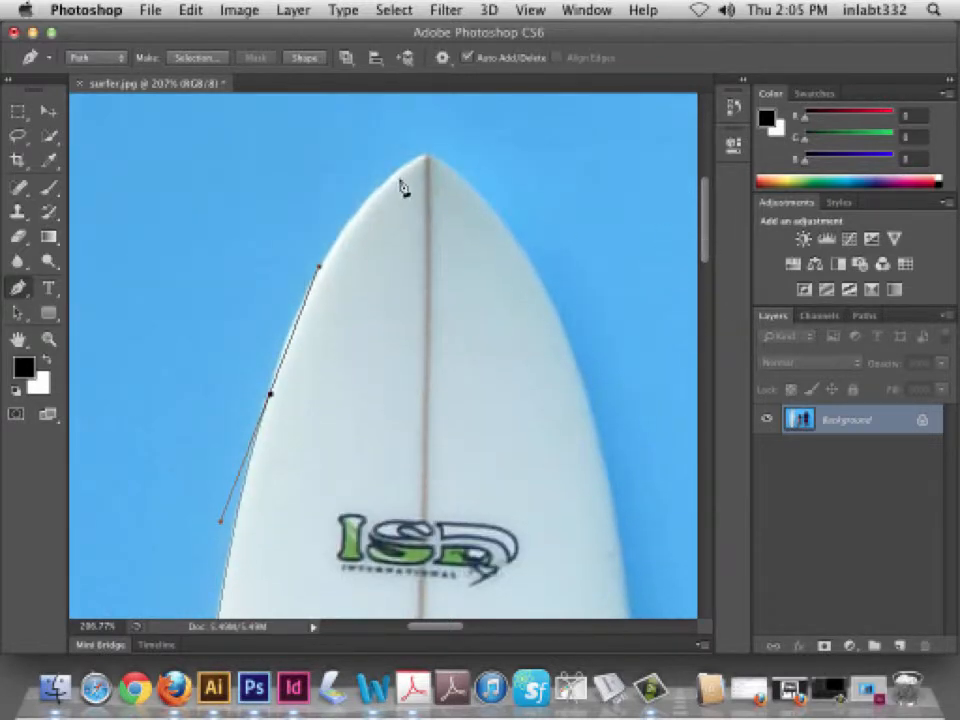
left_click_drag(398, 172, 439, 147)
key("super+z")
left_click_drag(341, 235, 368, 194)
left_click(427, 156)
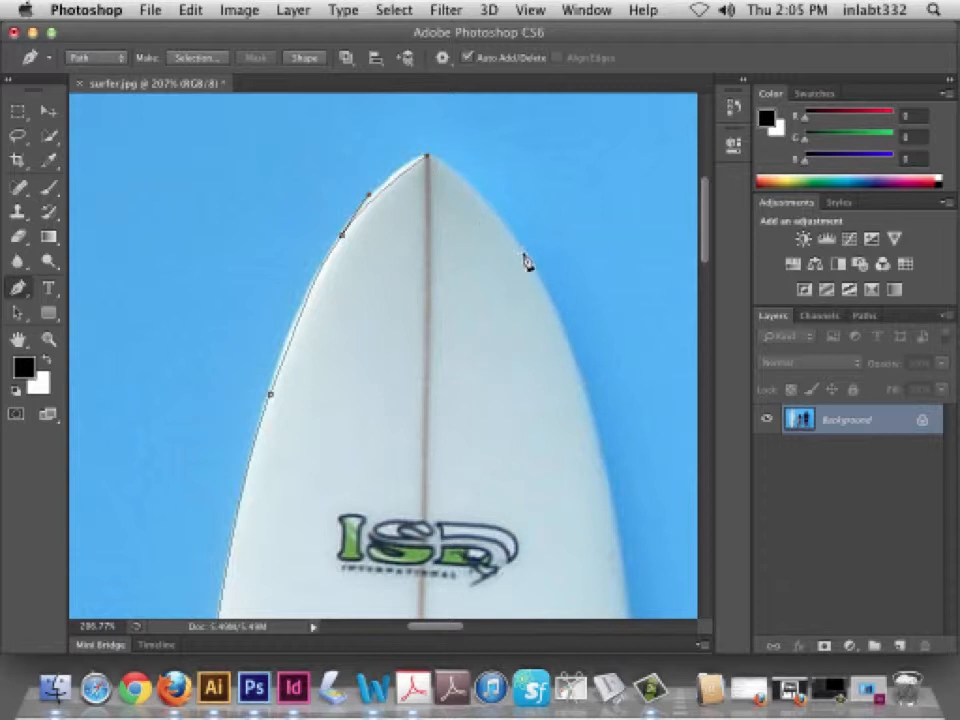
left_click_drag(526, 256, 553, 304)
Try to continue the path down the surfboard's right edge with two smooth anchor points at and below the logo
left_click_drag(610, 507, 620, 600)
left_click_drag(705, 238, 707, 320)
left_click_drag(641, 399, 645, 461)
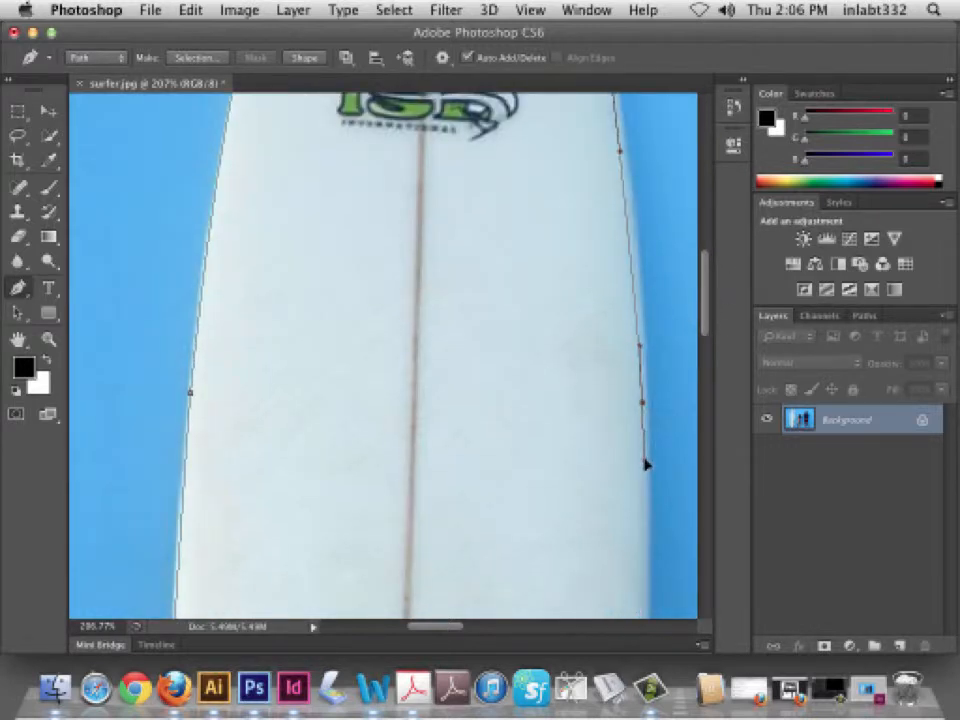
key("super+z")
left_click_drag(642, 402, 644, 459)
Step back through the last two anchor points on the surfboard's right edge
left_click(189, 10)
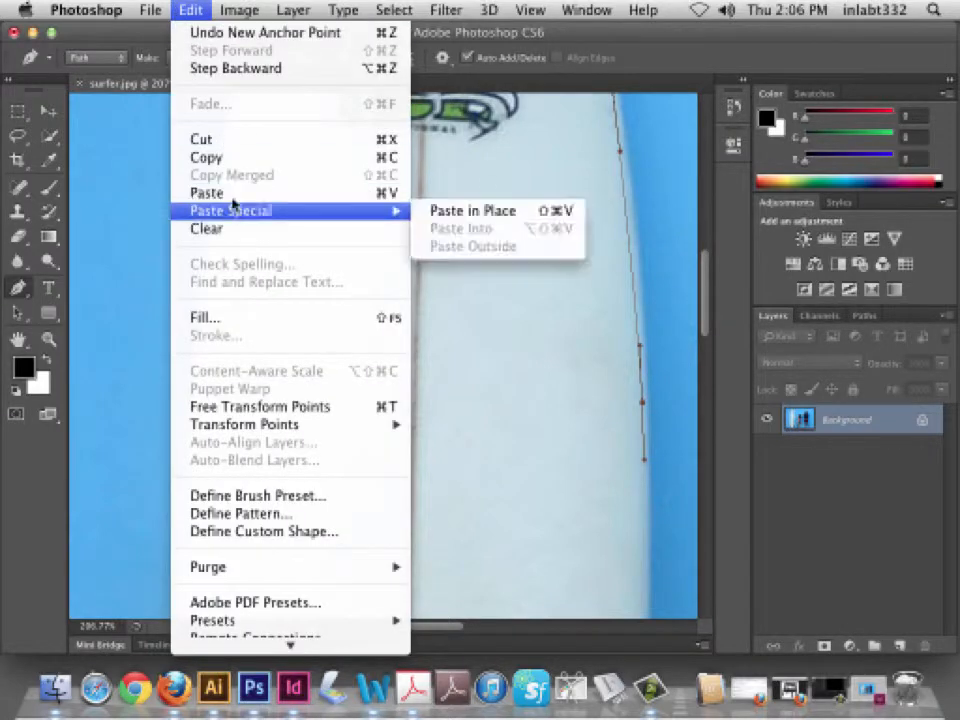
left_click(230, 68)
left_click(190, 10)
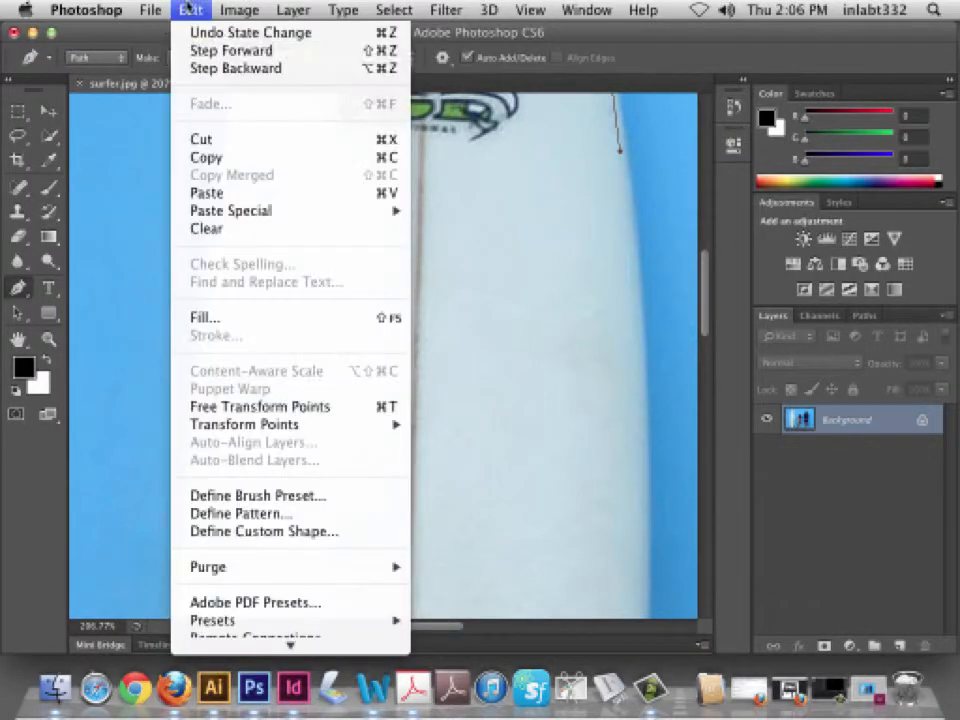
left_click(214, 67)
scroll(707, 257, "up", 5)
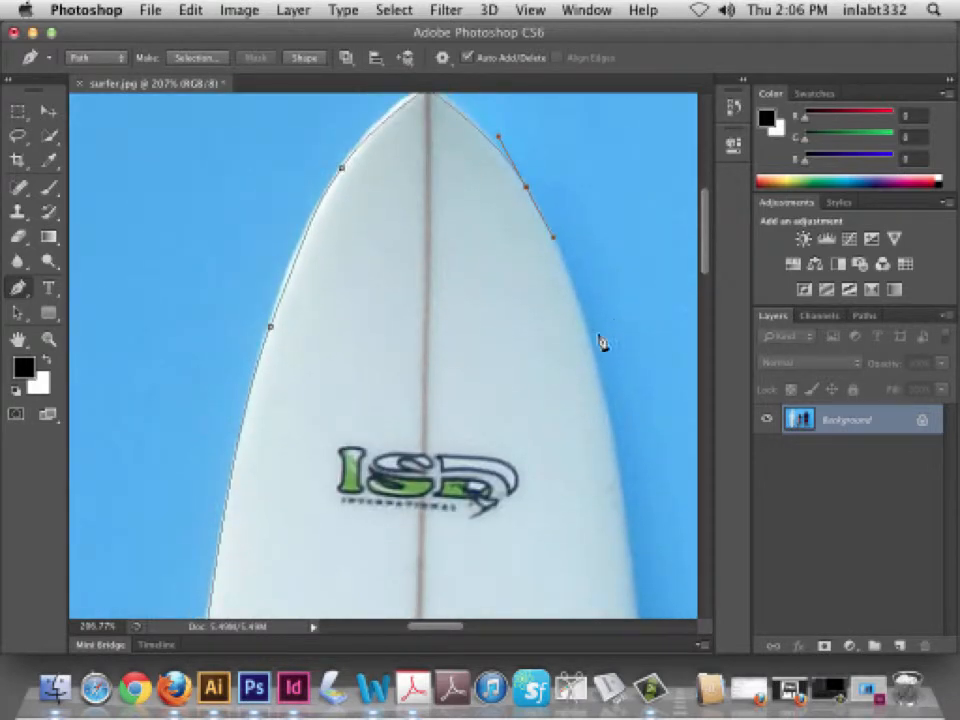
Continue the path down the surfboard's right edge with smooth anchor points beside the logo and below it
left_click_drag(527, 187, 566, 256)
left_click_drag(608, 418, 625, 503)
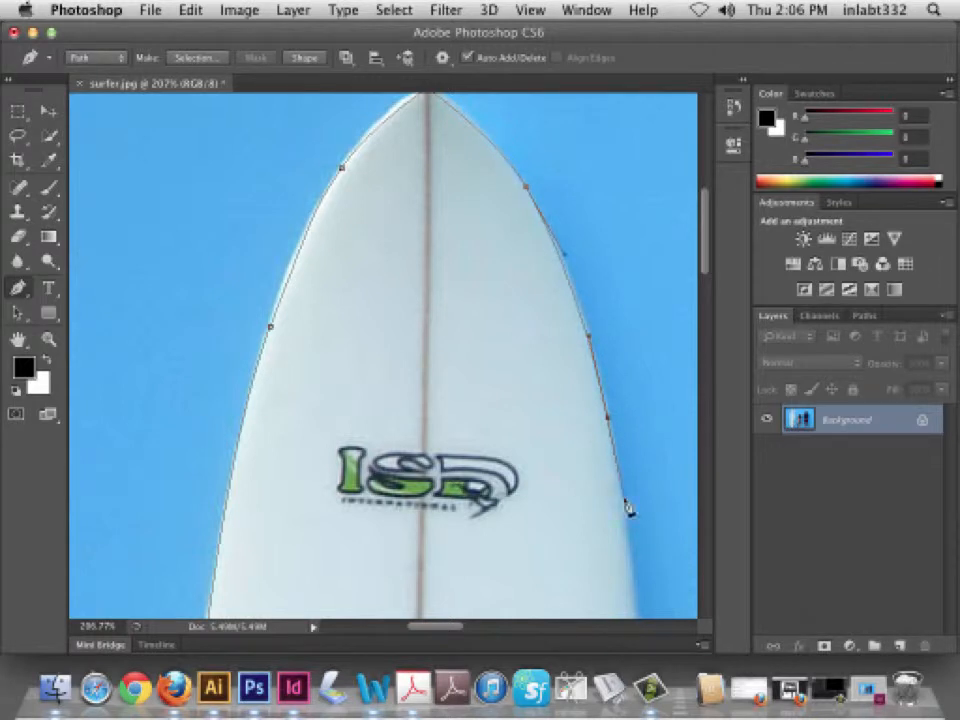
left_click_drag(707, 236, 690, 320)
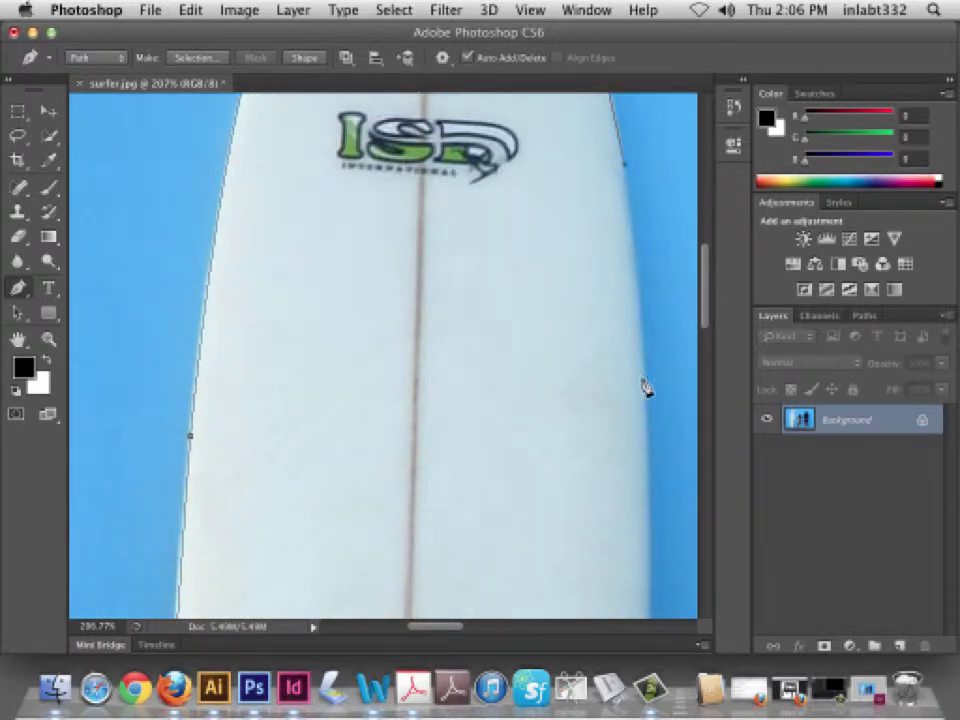
left_click_drag(645, 388, 647, 456)
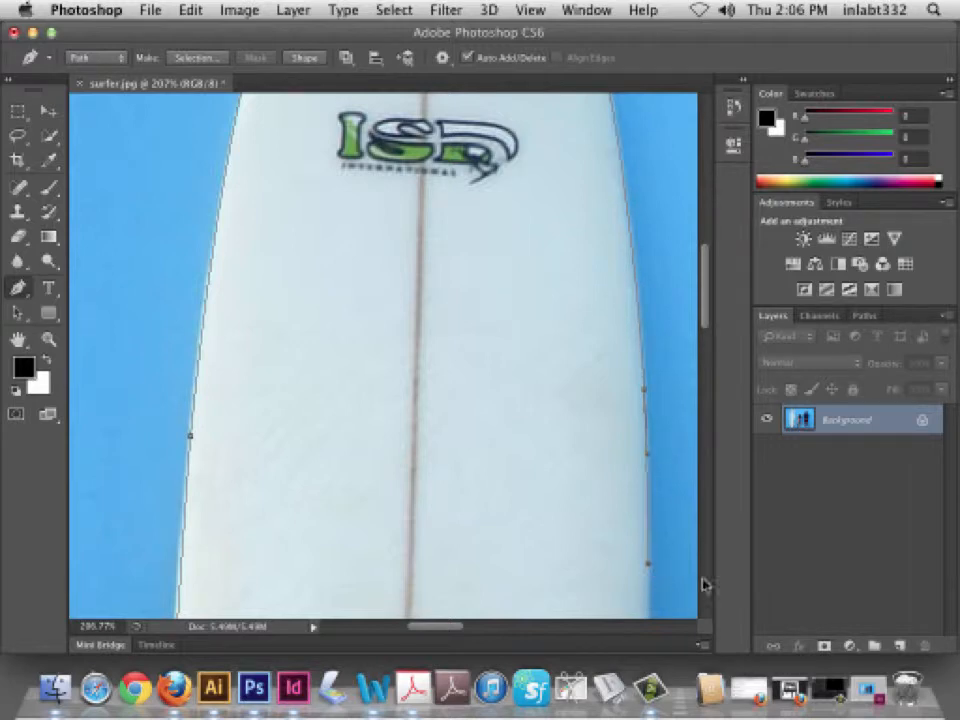
Extend the path from the surfboard's right edge across the blue wall to the woman's bent elbow
key("super+0")
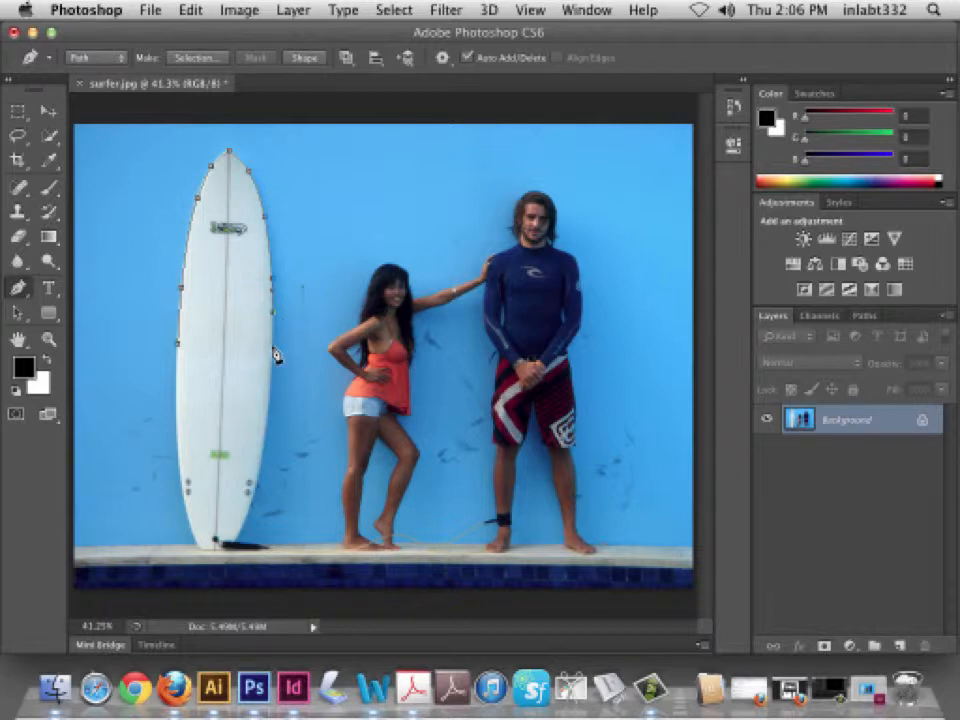
left_click(48, 338)
left_click_drag(315, 347, 437, 422)
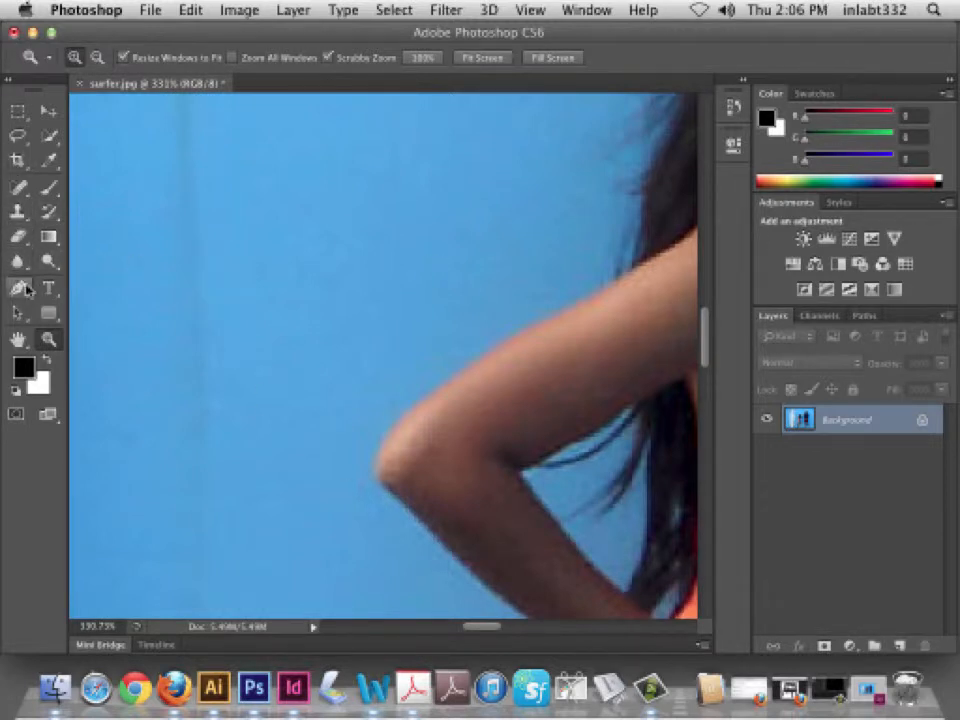
key("p")
left_click_drag(495, 627, 470, 631)
scroll(420, 580, "right", 10)
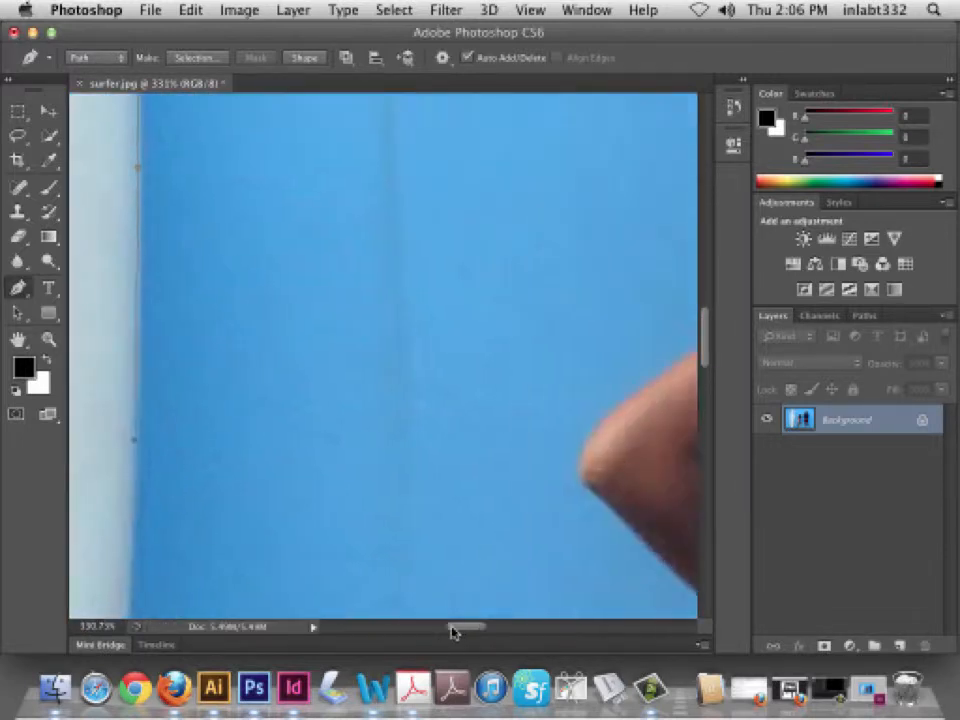
left_click(408, 461)
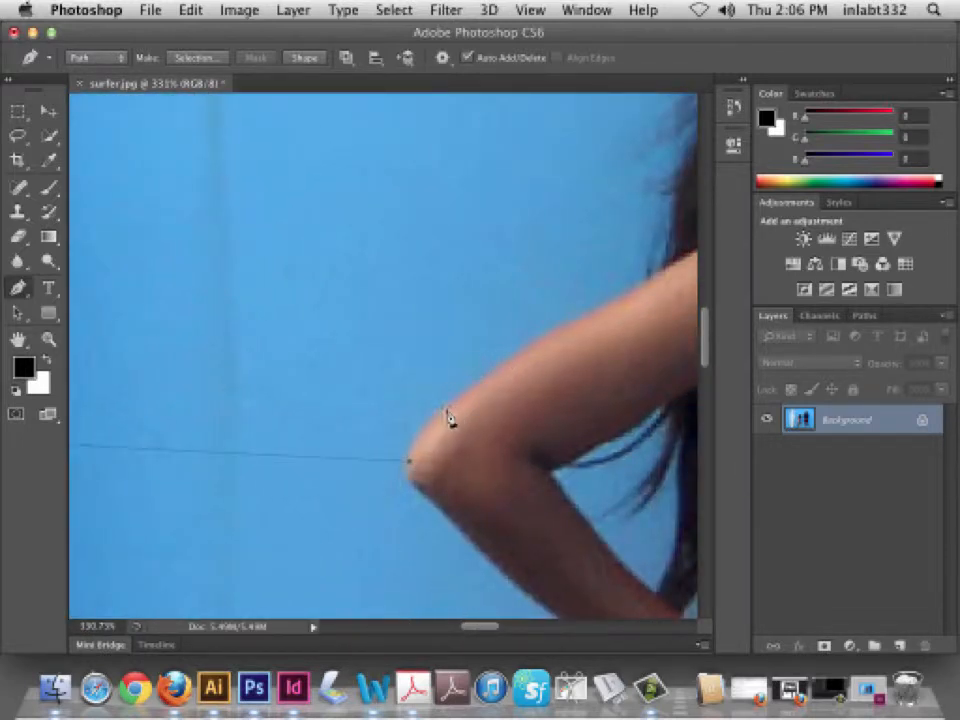
Trace the path around the elbow and along the upper edge of the woman's upper arm to her hair
key("super+z")
left_click_drag(446, 412, 476, 397)
left_click_drag(580, 324, 611, 313)
left_click(658, 276)
Trace the path up the left side of the woman's hair with closely spaced anchor points to her upper head
left_click_drag(495, 628, 517, 628)
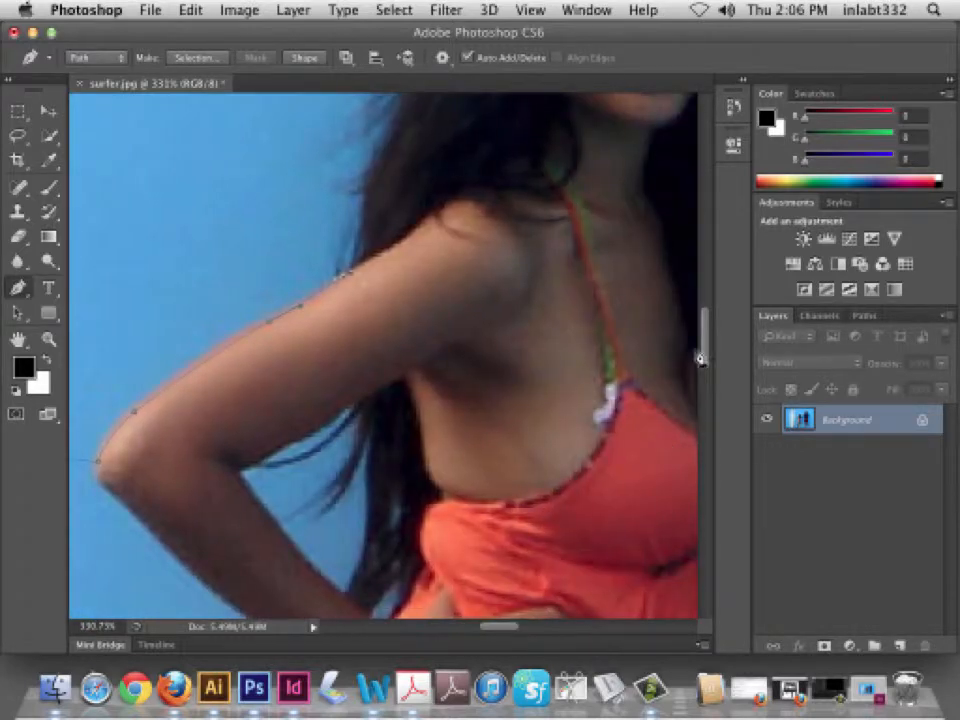
left_click_drag(705, 346, 706, 308)
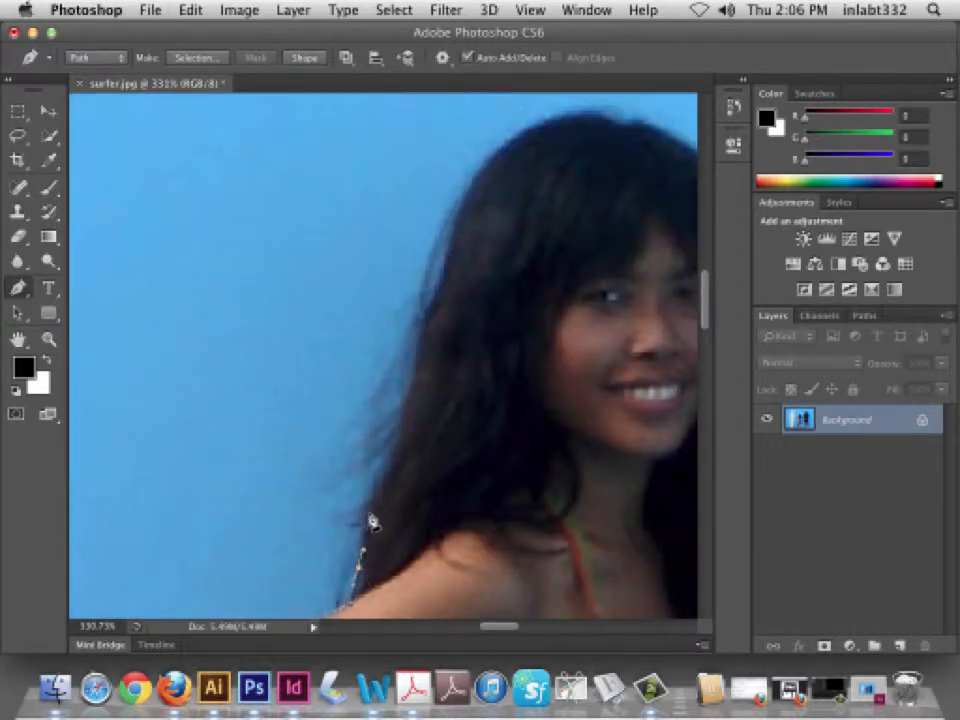
left_click_drag(360, 526, 352, 530)
left_click(375, 506)
left_click(382, 494)
left_click(389, 478)
left_click(391, 455)
left_click(395, 433)
left_click(394, 437)
left_click_drag(375, 453, 415, 376)
left_click_drag(421, 328, 447, 243)
left_click(476, 177)
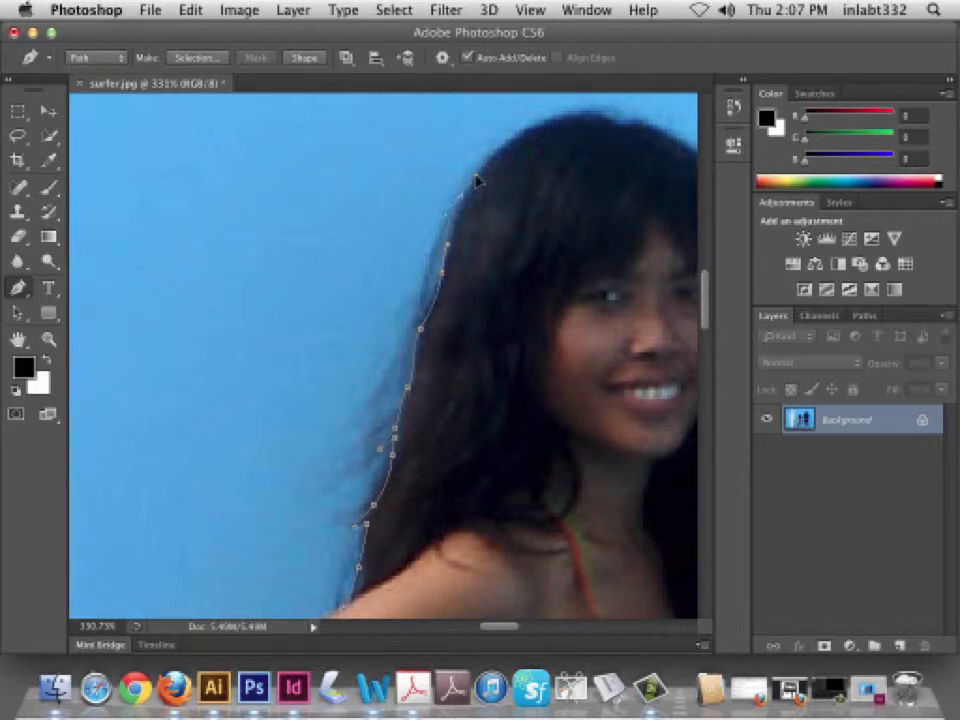
Carry the path over the top of the woman's head to the upper right of her hair
left_click(533, 128)
left_click_drag(535, 128, 636, 123)
left_click_drag(499, 626, 518, 626)
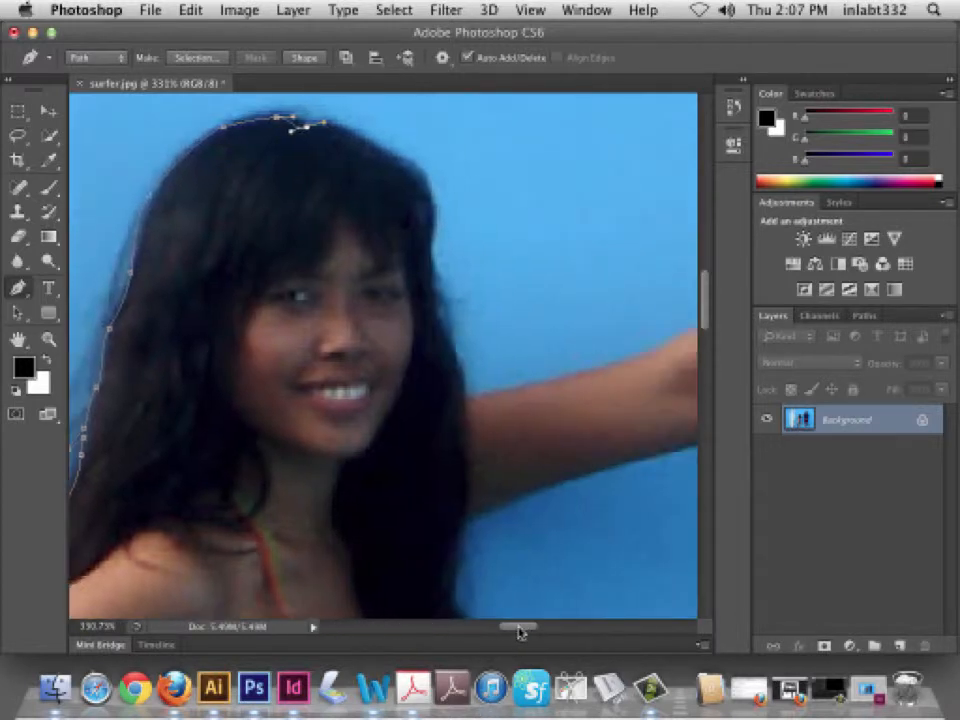
left_click(354, 132)
left_click(417, 162)
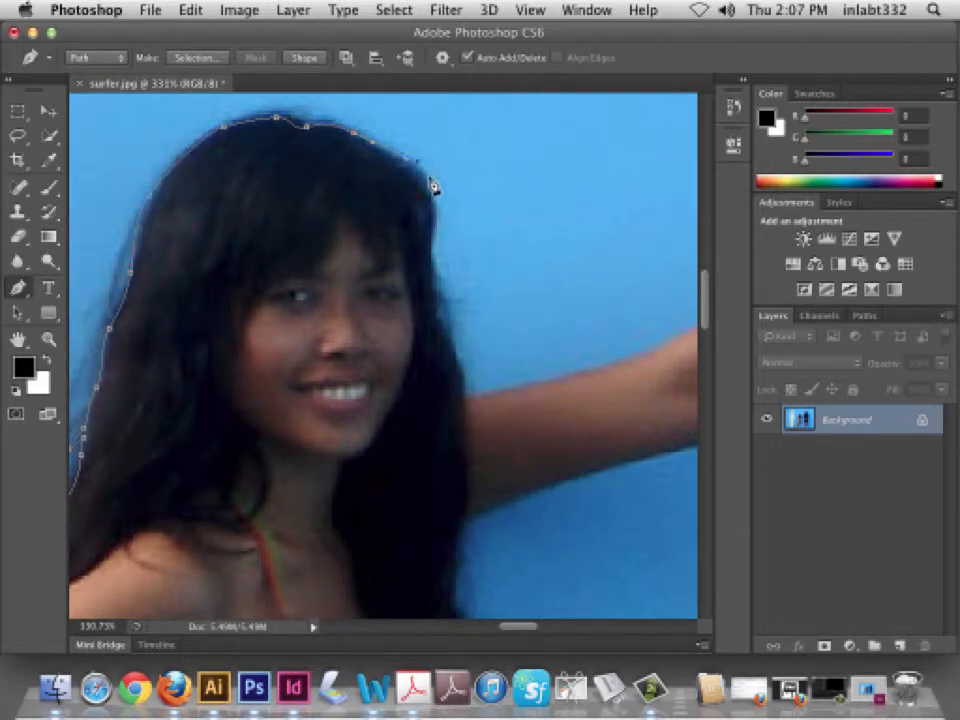
Continue the path down the right side of the woman's hair toward her outstretched arm
left_click_drag(430, 210, 431, 222)
left_click_drag(432, 272, 462, 371)
left_click(450, 310)
left_click(434, 310)
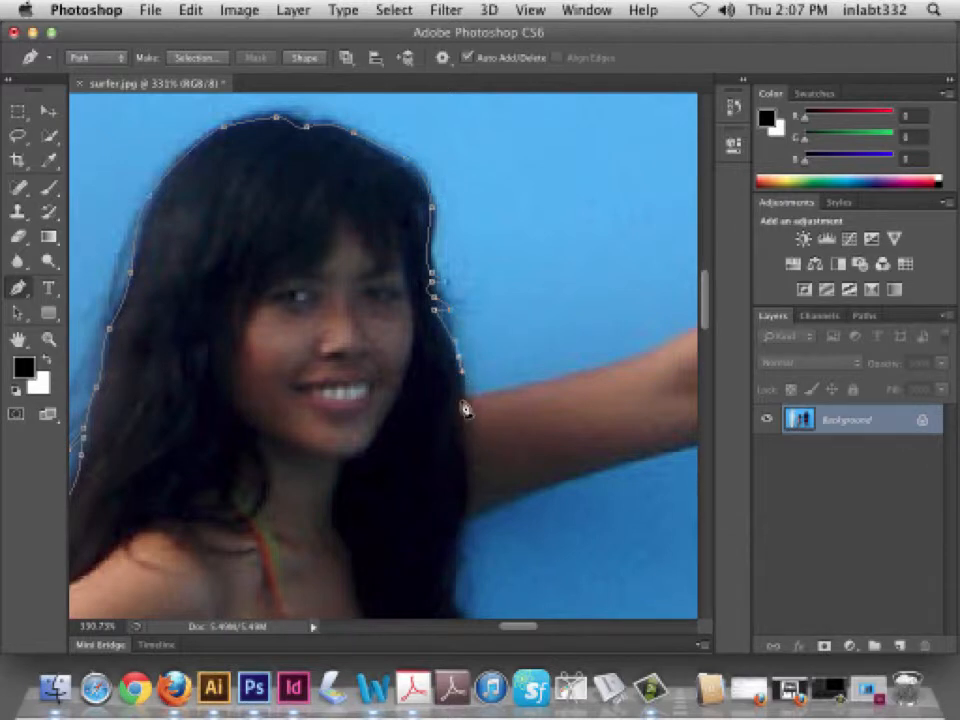
Trace the path along the upper edge of the woman's outstretched arm, past the bracelet to her wrist
scroll(519, 620, "right", 10)
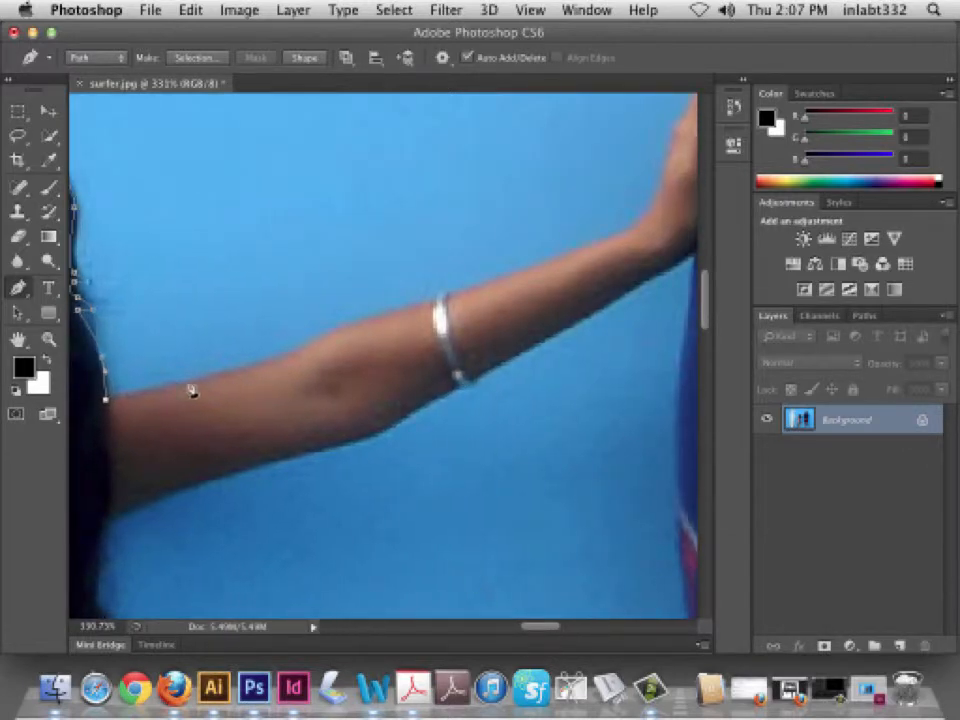
left_click_drag(188, 386, 200, 390)
left_click_drag(296, 356, 316, 346)
left_click_drag(397, 315, 445, 300)
left_click_drag(641, 220, 652, 204)
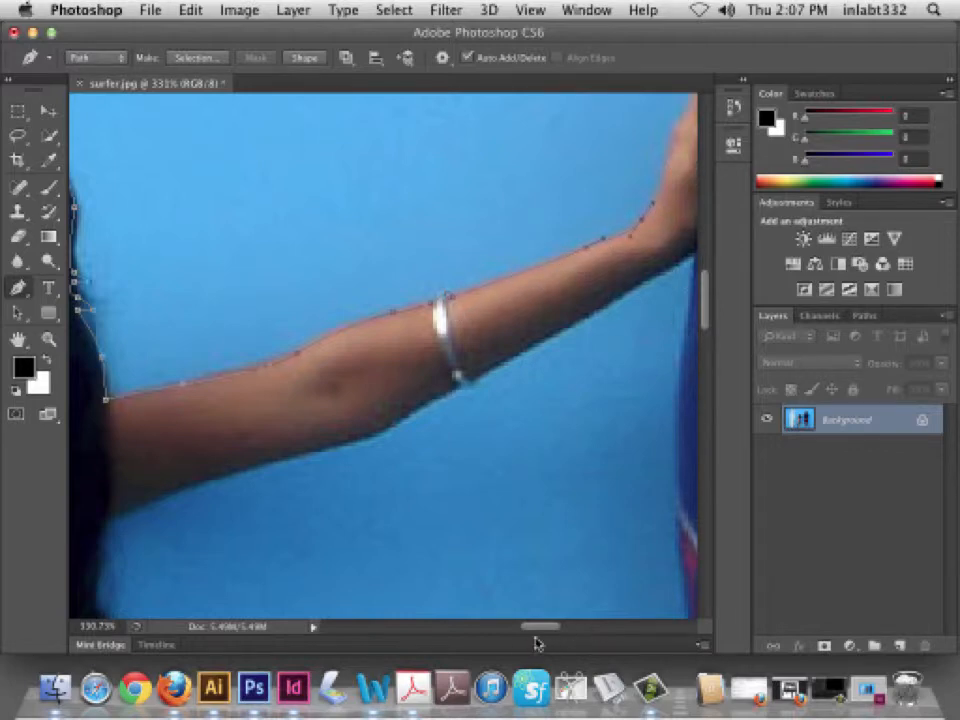
Trace the path up the woman's hand and curve it over the man's shoulder into his chest
left_click_drag(537, 627, 567, 626)
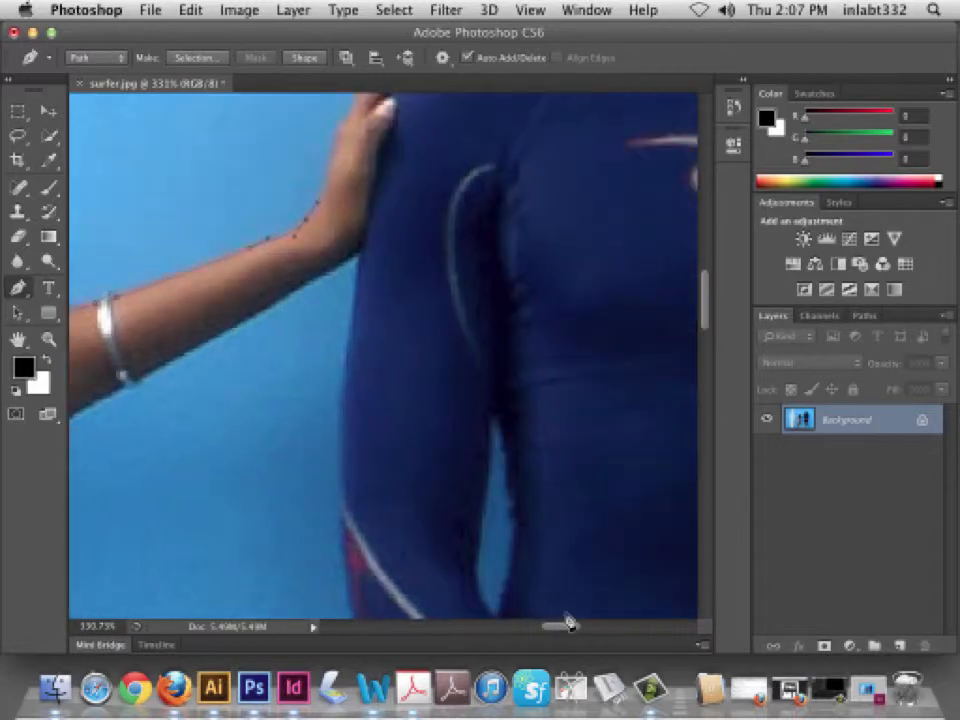
scroll(504, 195, "down", 3)
left_click_drag(706, 315, 707, 256)
left_click(335, 527)
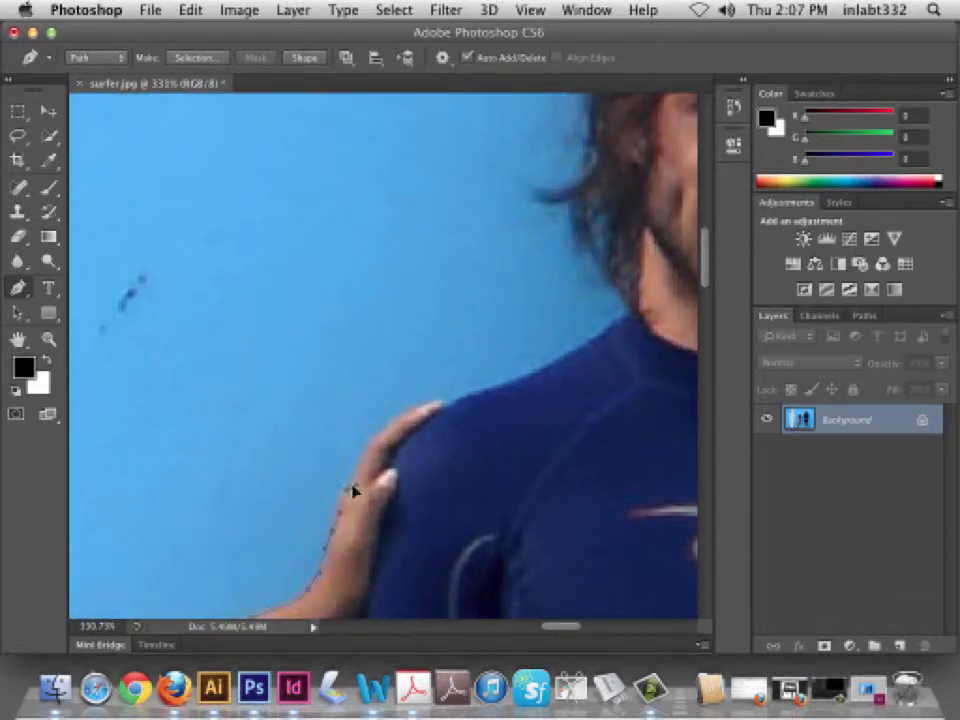
left_click(376, 447)
left_click_drag(456, 399, 636, 446)
Close the path roughly through the man, the woman's waist and the surfboard back to its starting anchor point
key("super+0")
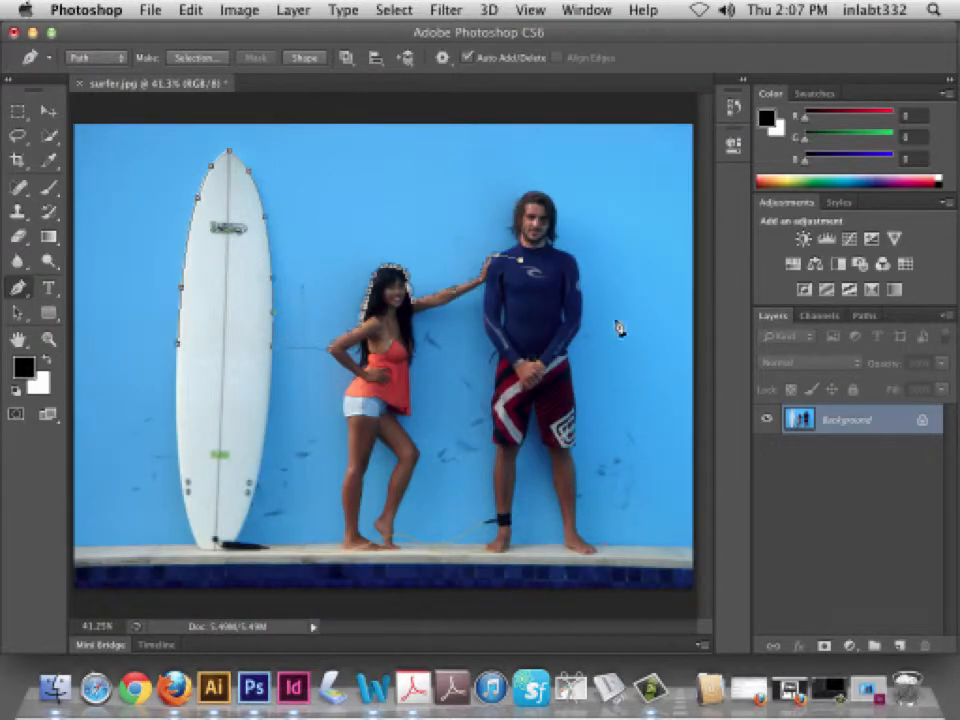
left_click(584, 333)
left_click_drag(443, 397, 403, 397)
left_click_drag(228, 387, 215, 382)
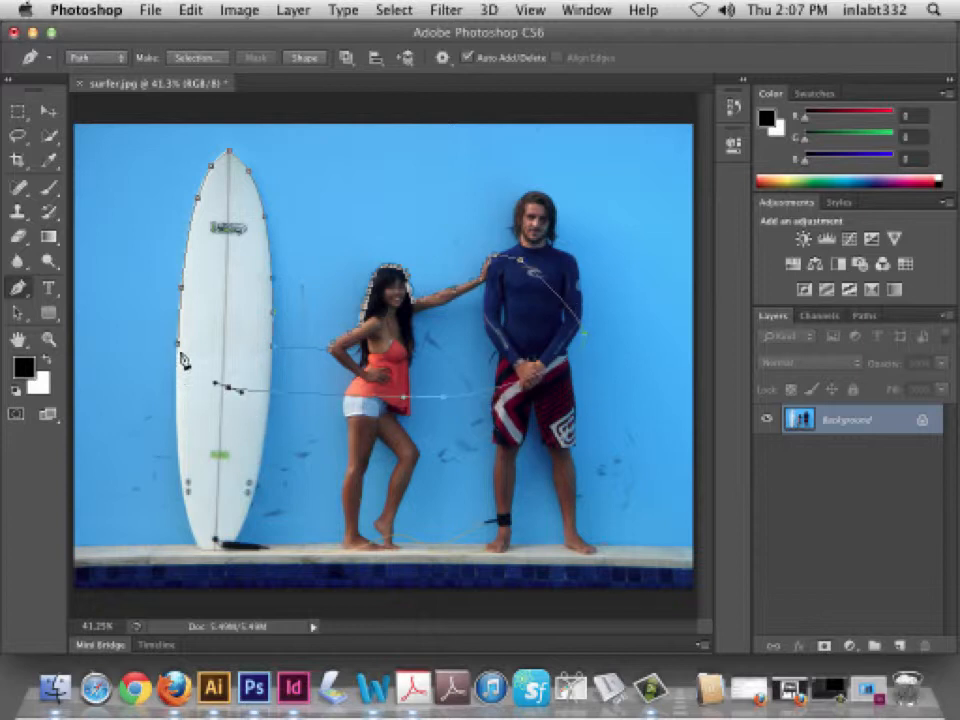
left_click(178, 343)
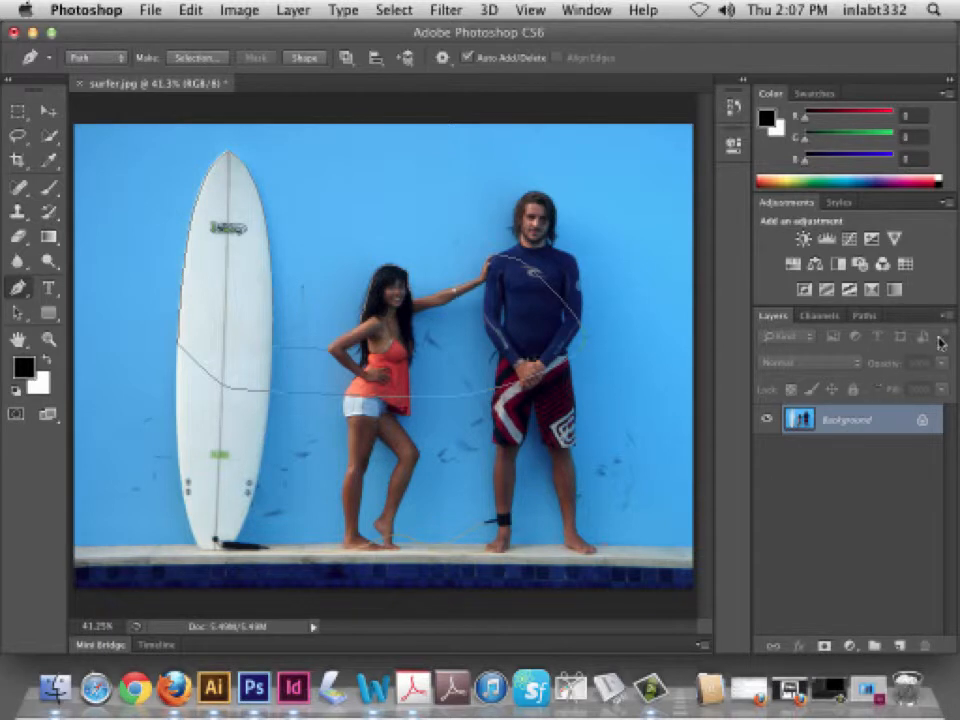
Save the work path under the name Path 1
left_click(866, 316)
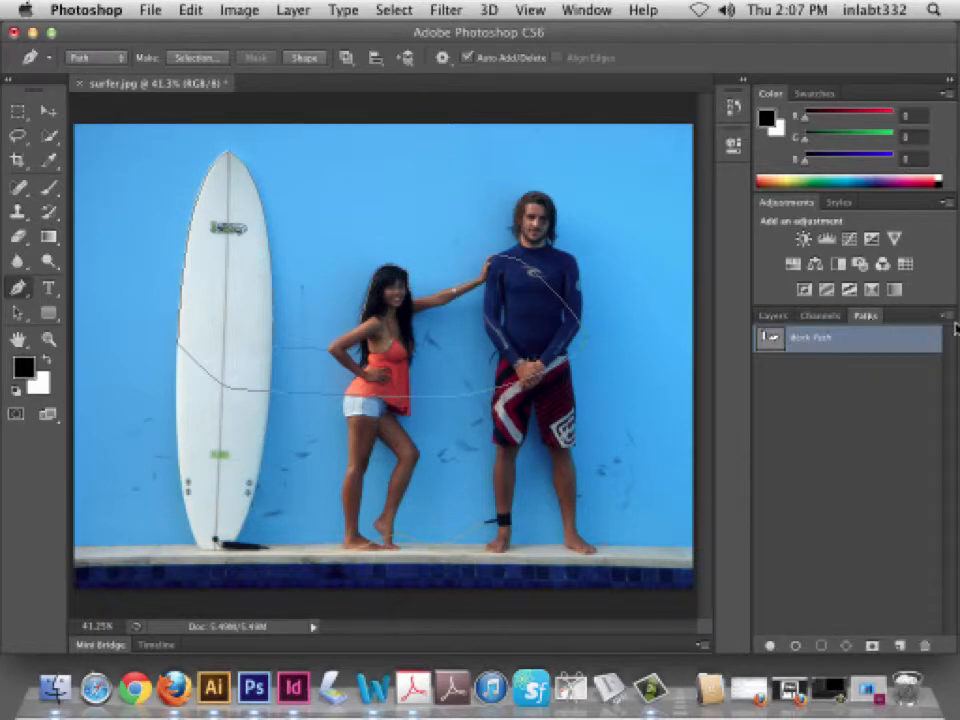
left_click(946, 320)
left_click(911, 327)
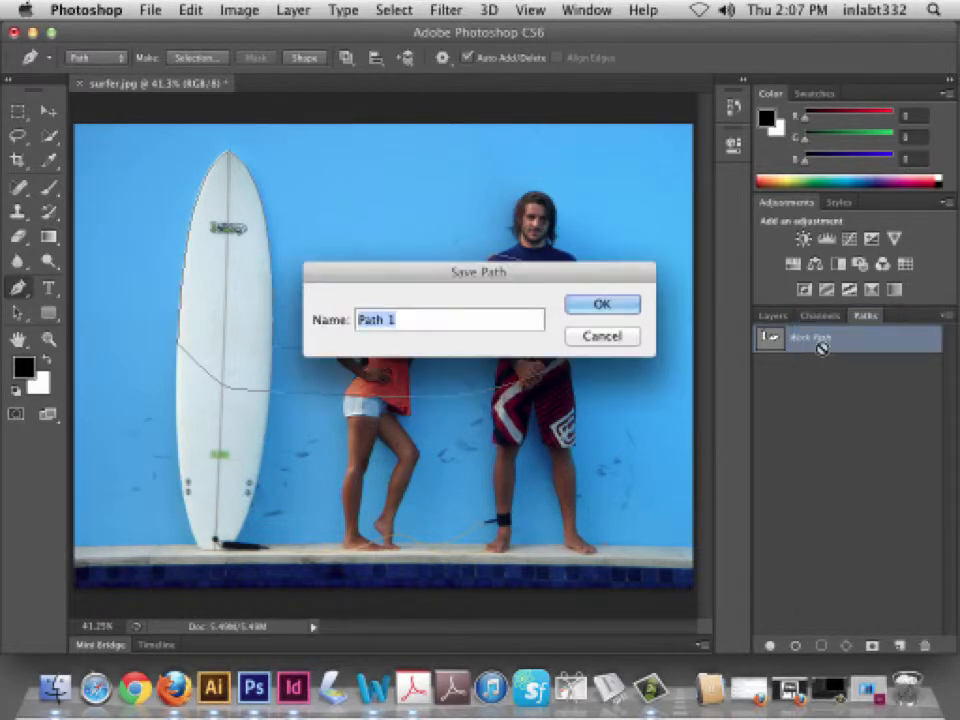
left_click(603, 305)
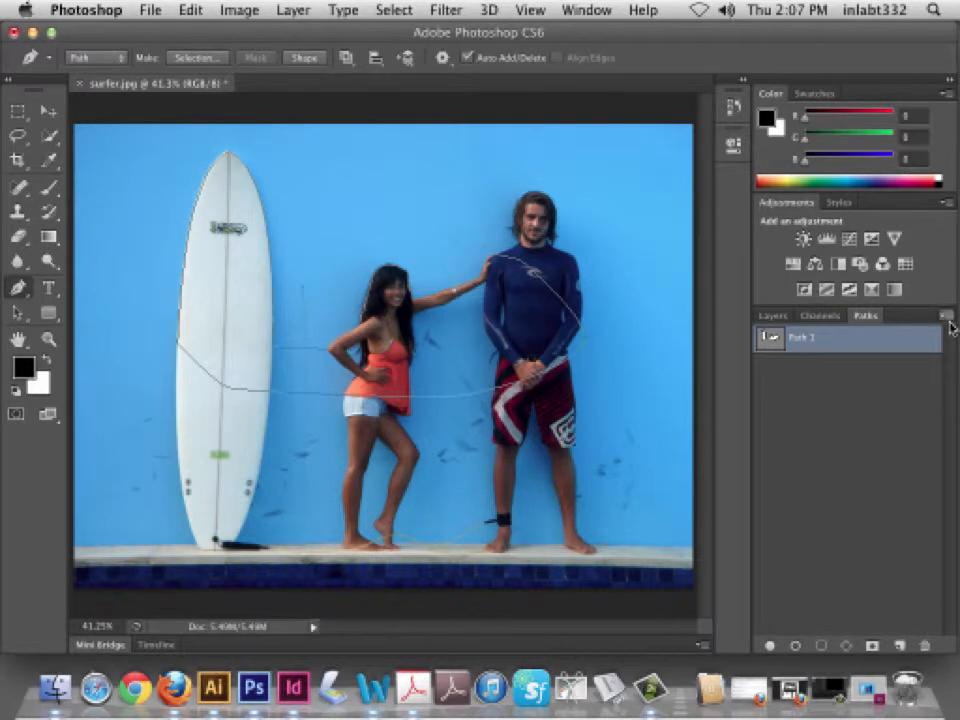
Make Path 1 the image's clipping path with a flatness of 8 device pixels
left_click(946, 318)
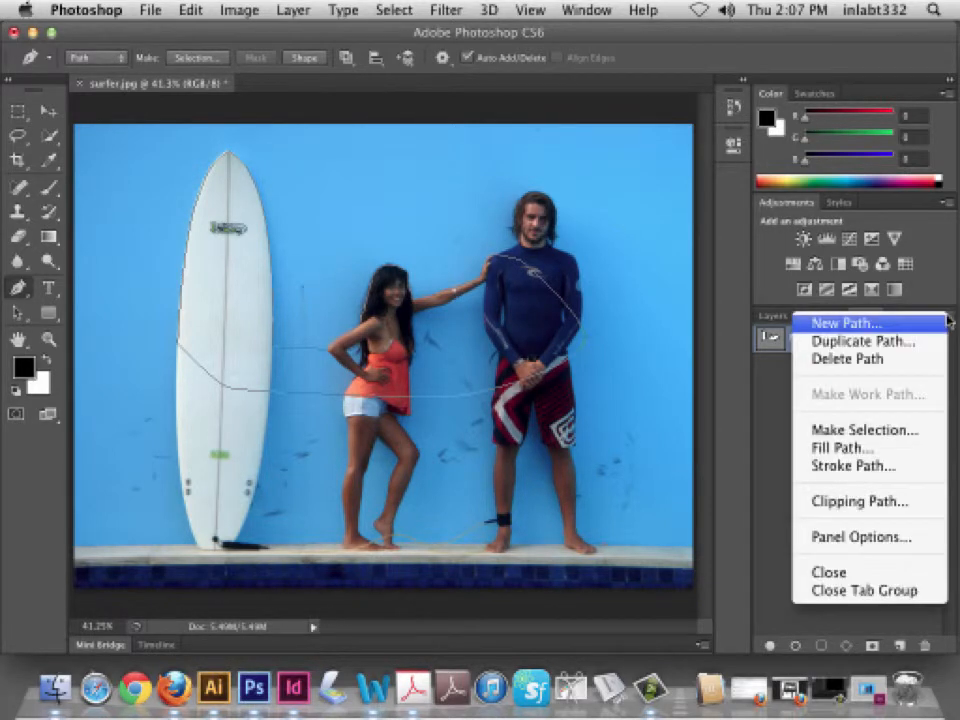
left_click(864, 506)
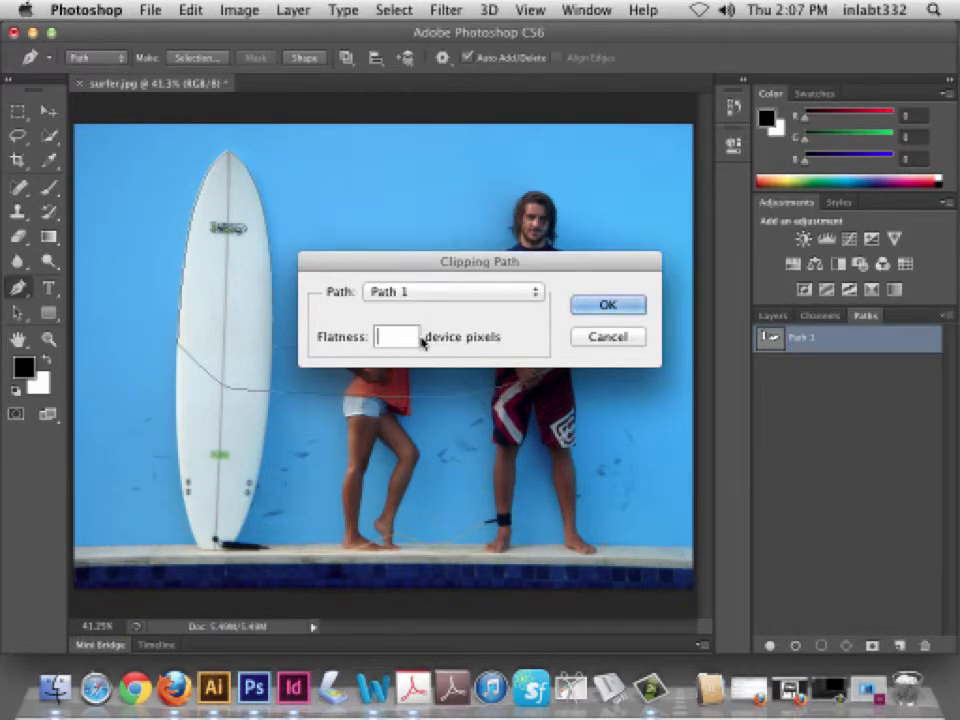
type("8")
left_click(606, 309)
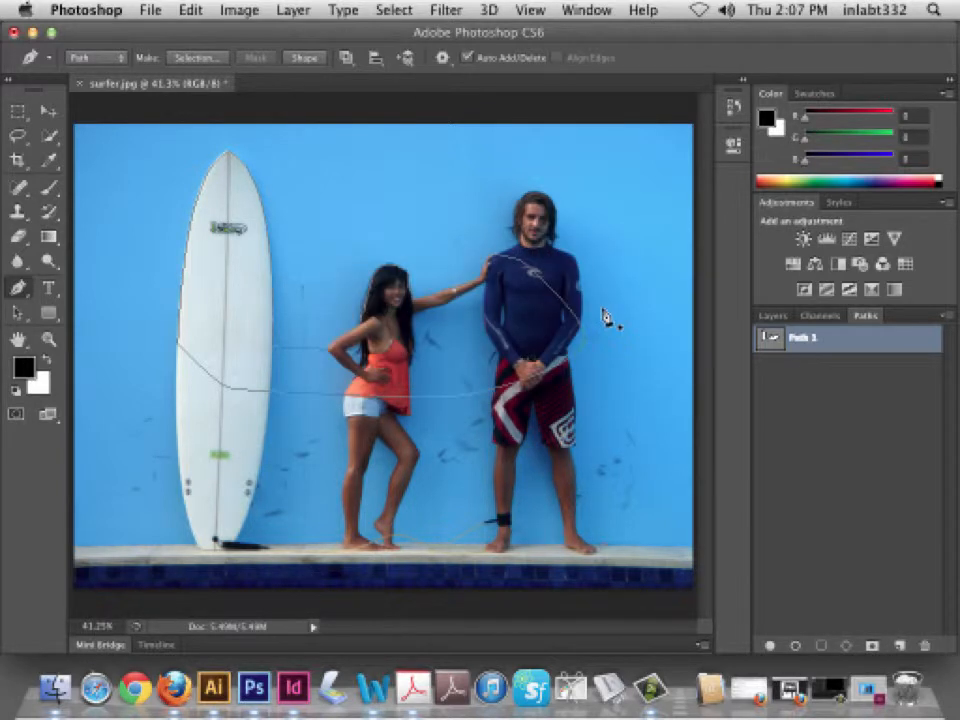
Start saving the image to the Desktop under the name surfer-clipped
left_click(153, 10)
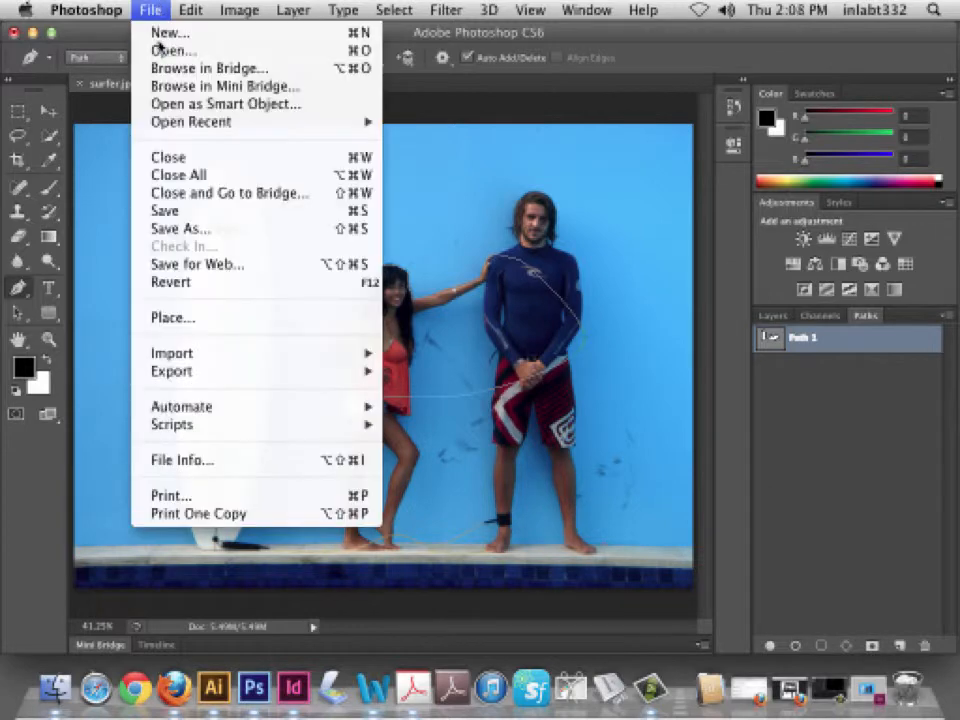
left_click(185, 212)
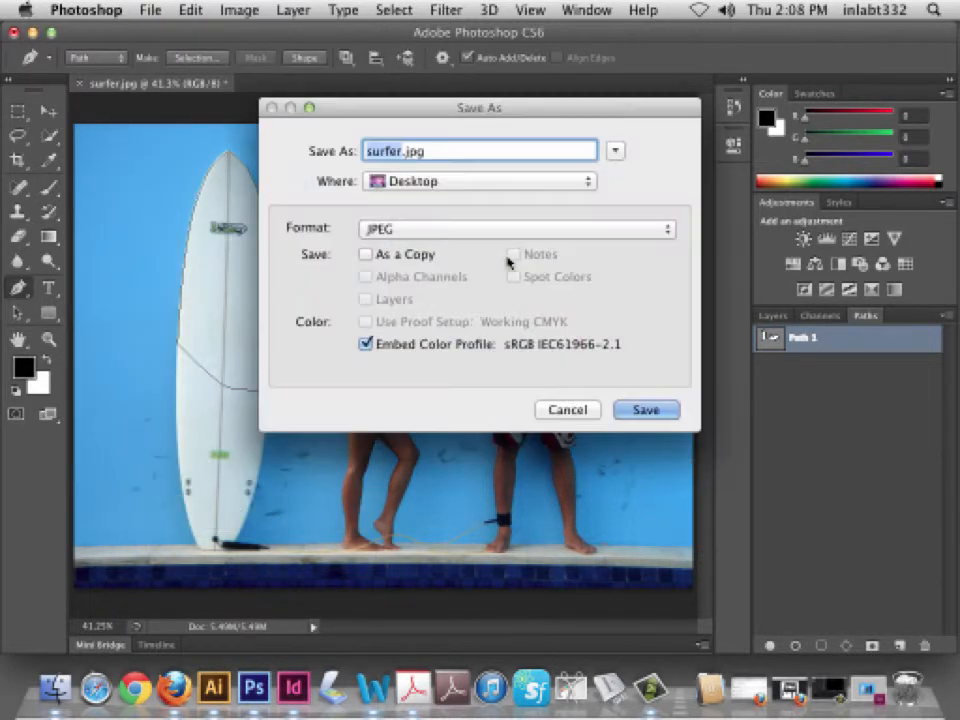
left_click(407, 229)
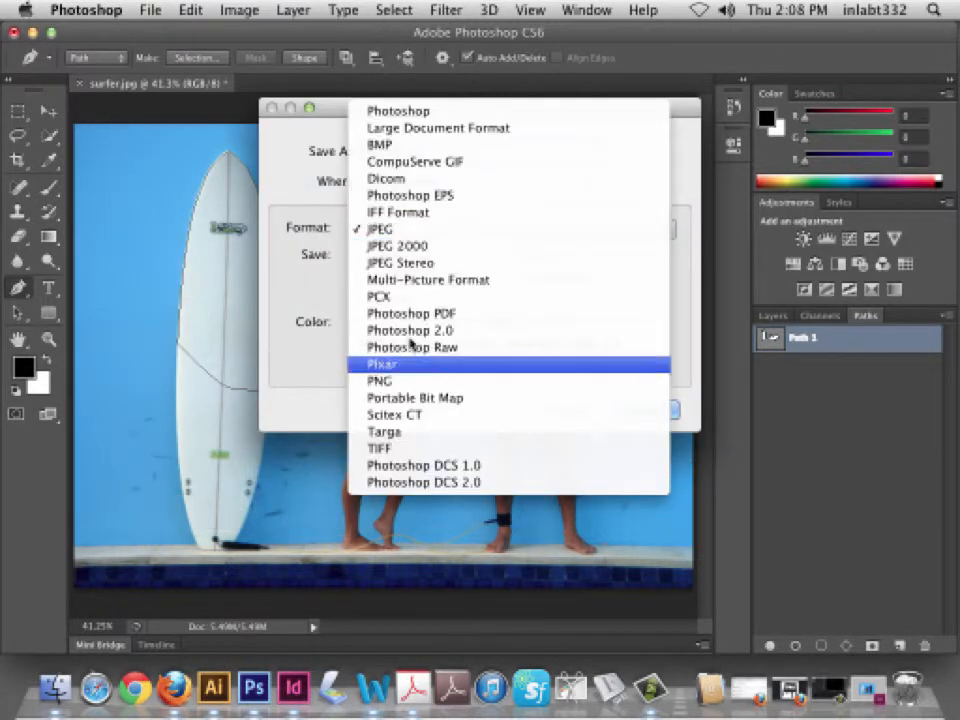
left_click(690, 156)
left_click(402, 155)
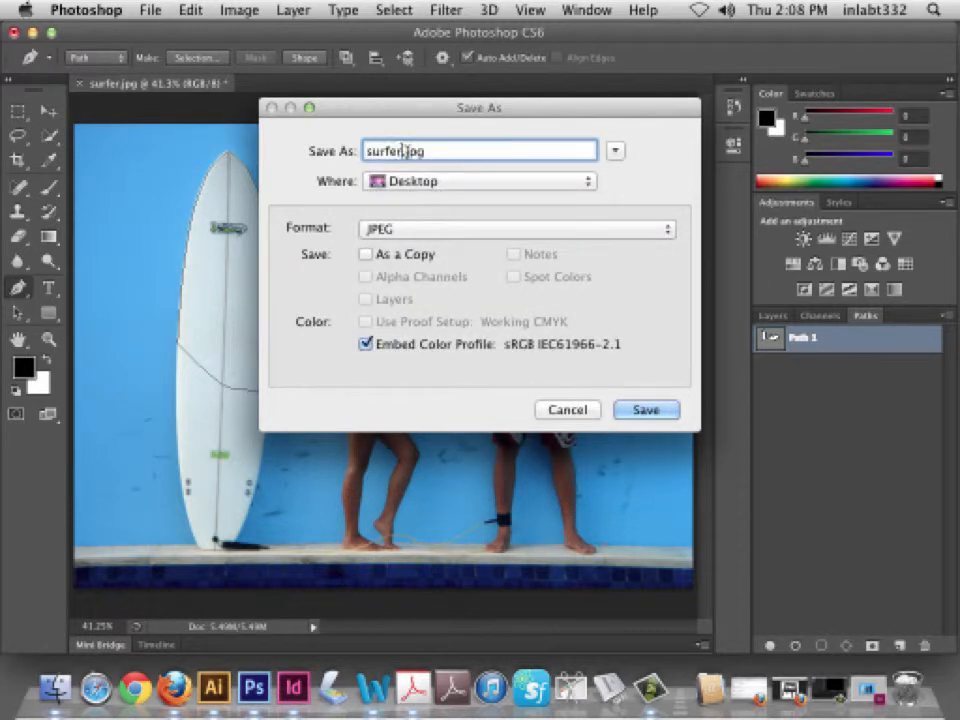
type("-c")
type("lipped")
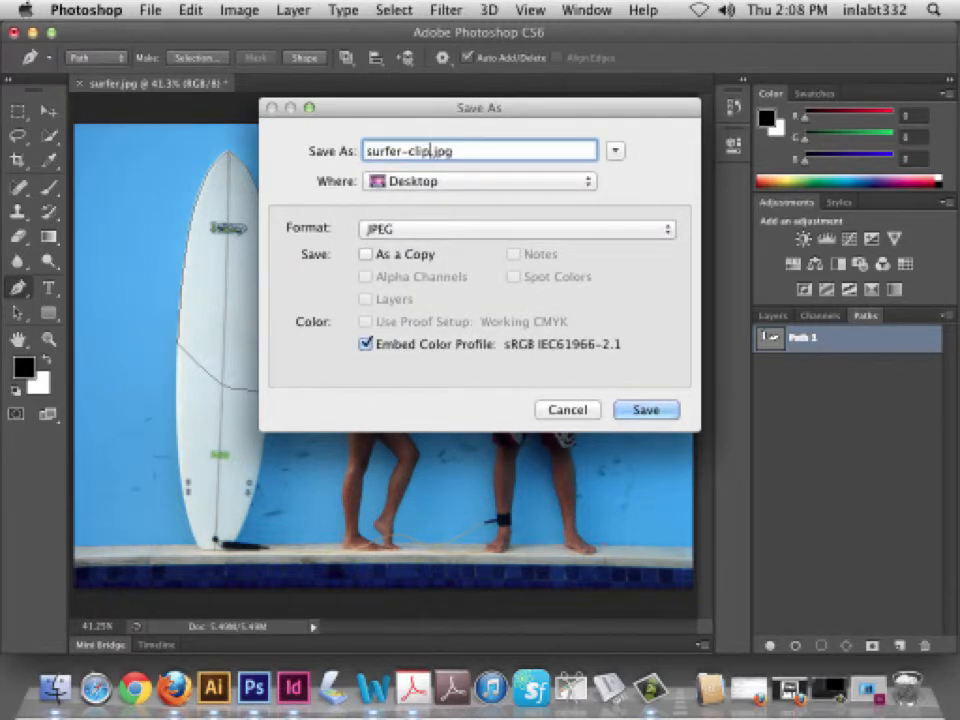
Save the file as Photoshop EPS with a TIFF (8 bits/pixel) preview and ASCII85 encoding, and minimize the window
left_click(460, 229)
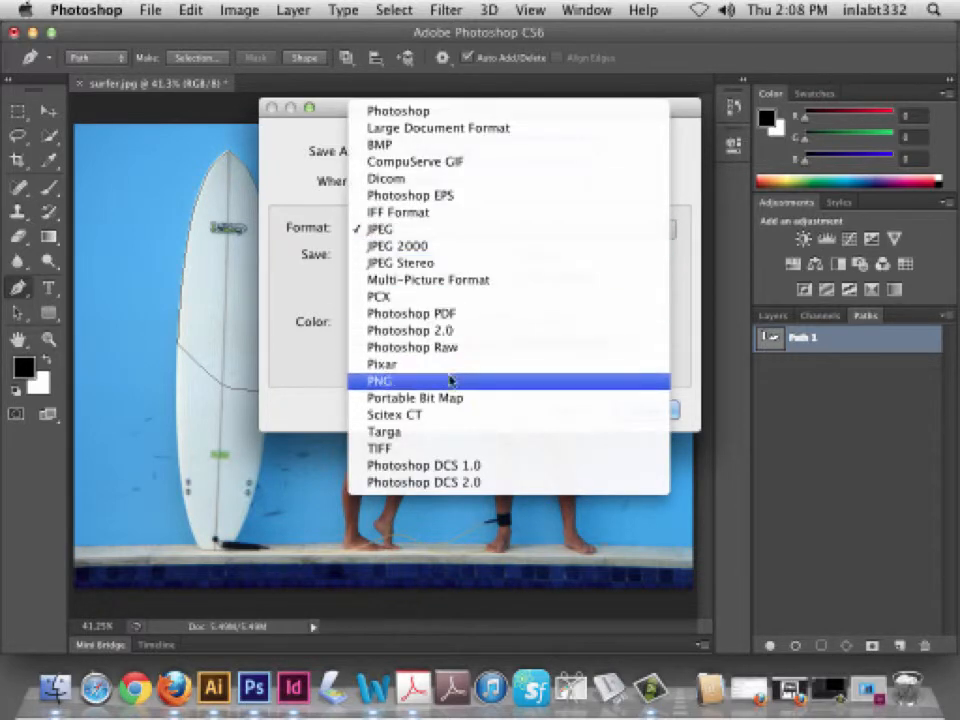
left_click(460, 195)
left_click(671, 409)
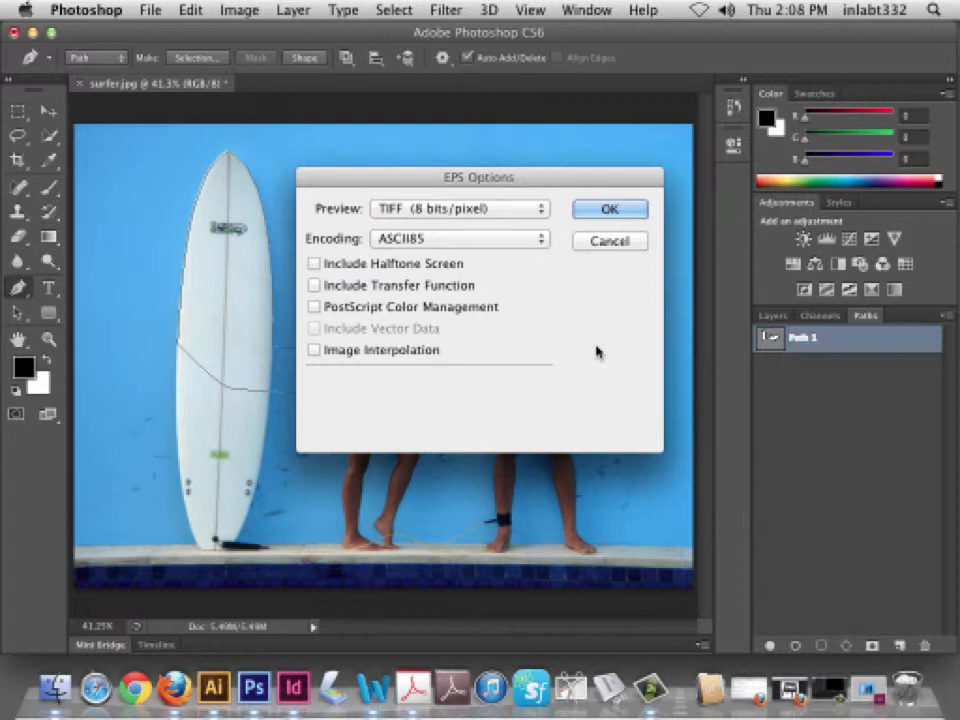
left_click(626, 209)
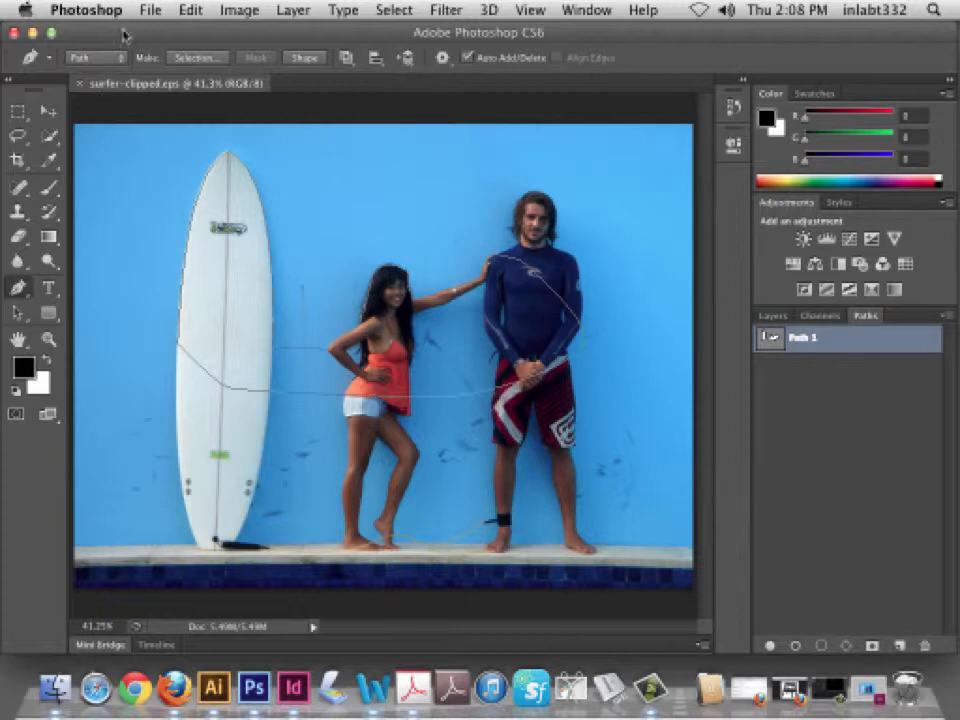
left_click(31, 33)
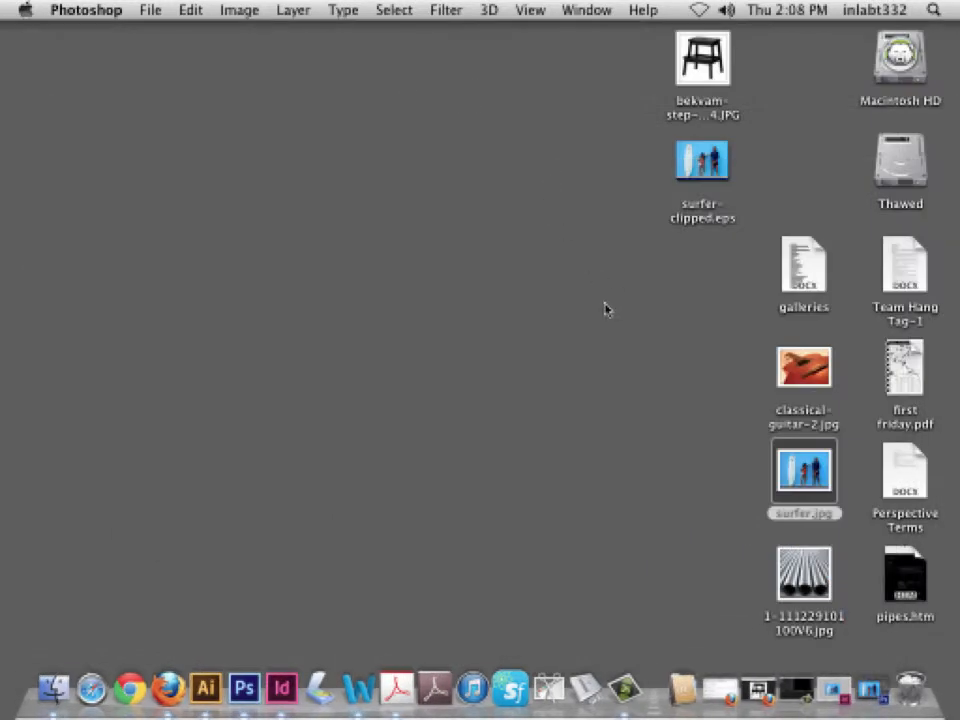
Switch to the InDesign document containing the surfer photo and collapse its swatches
left_click(835, 690)
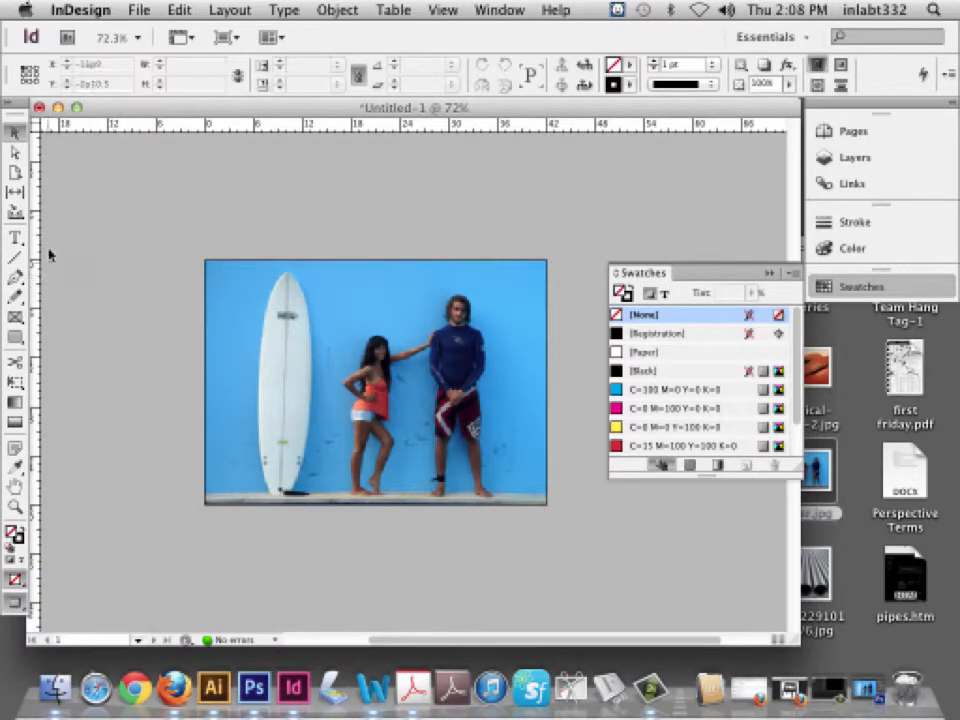
left_click(16, 507)
left_click_drag(370, 376, 467, 432)
key("super+0")
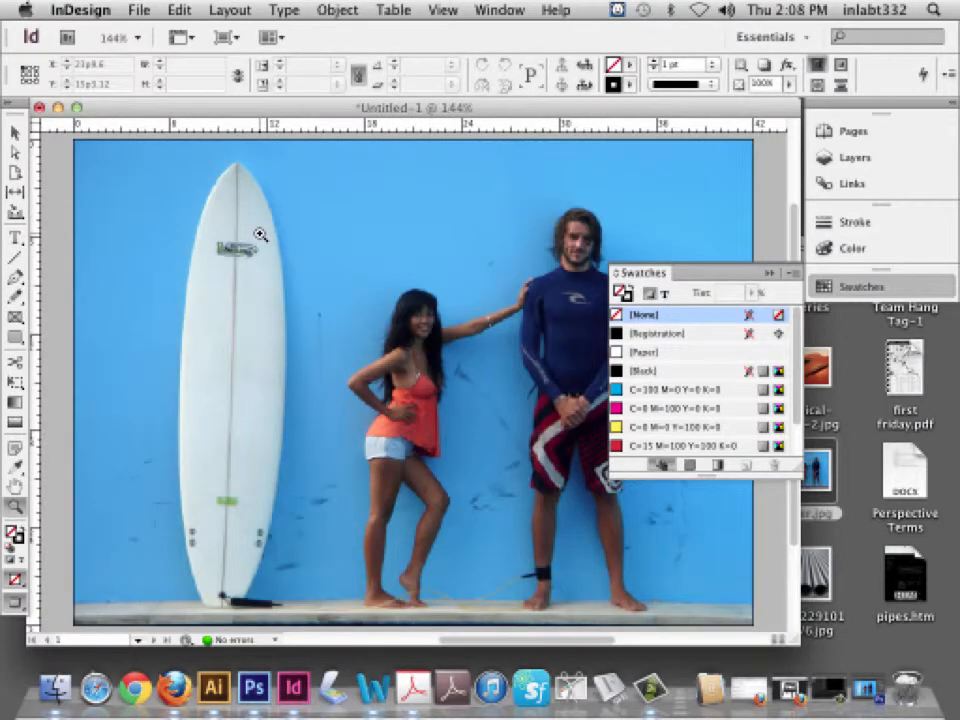
left_click(770, 273)
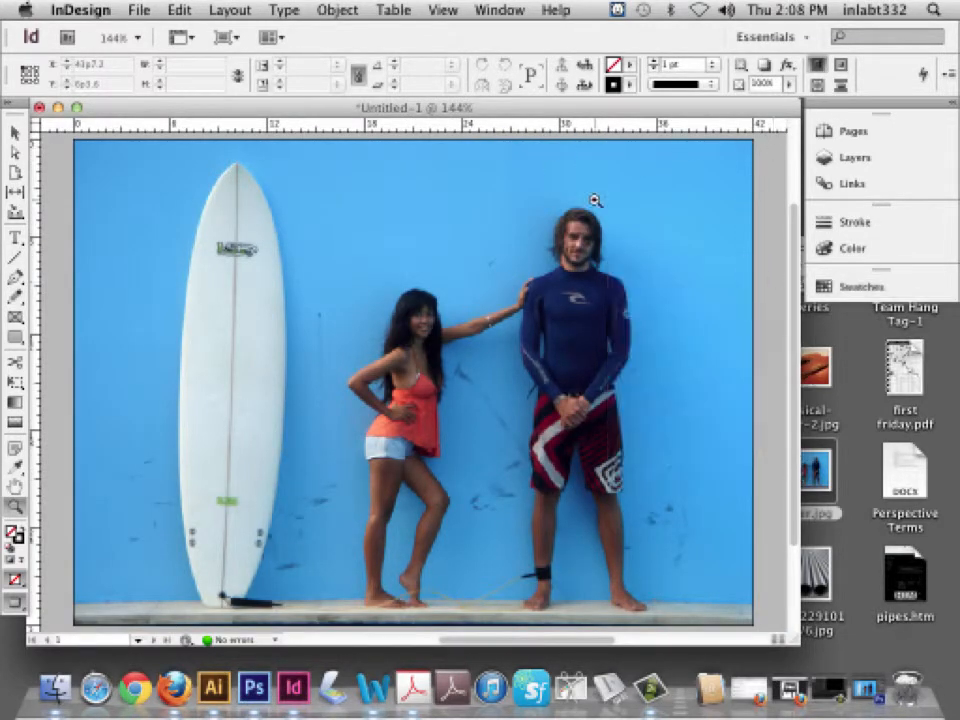
Draw a text frame across the upper part of the surfer photo and enter the word SURF
left_click(15, 237)
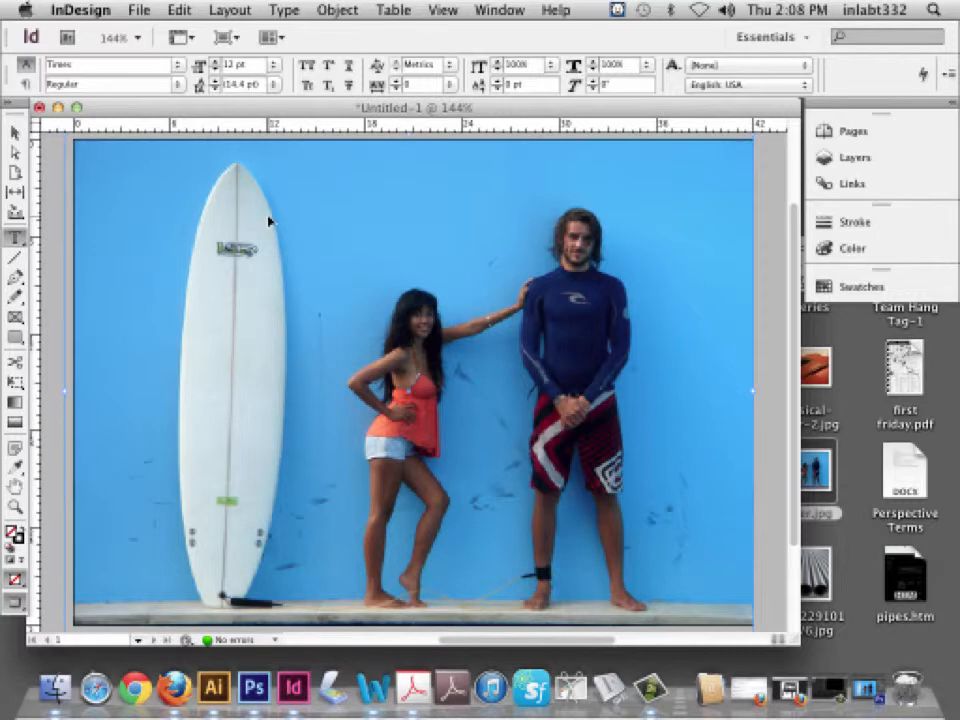
key("super+1")
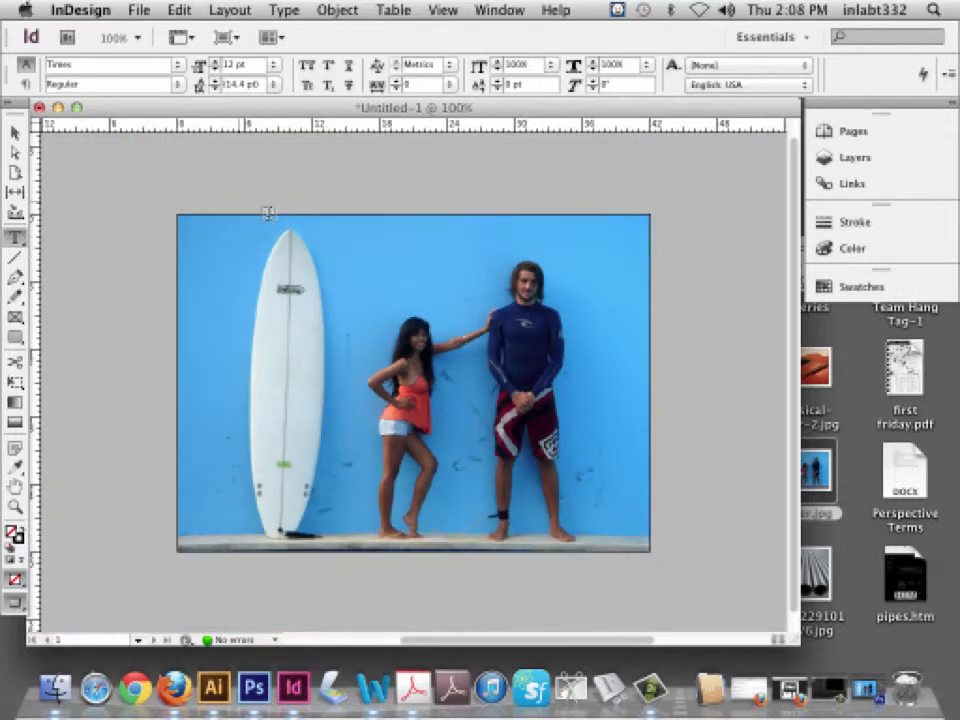
left_click(14, 132)
left_click(265, 270)
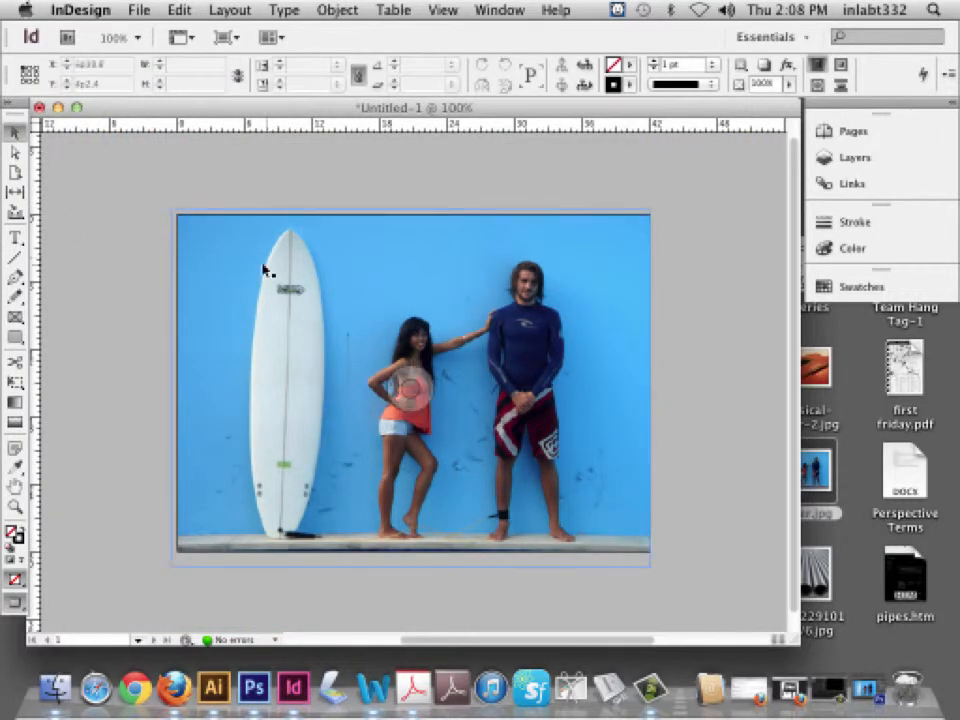
left_click(15, 237)
left_click_drag(369, 290, 566, 352)
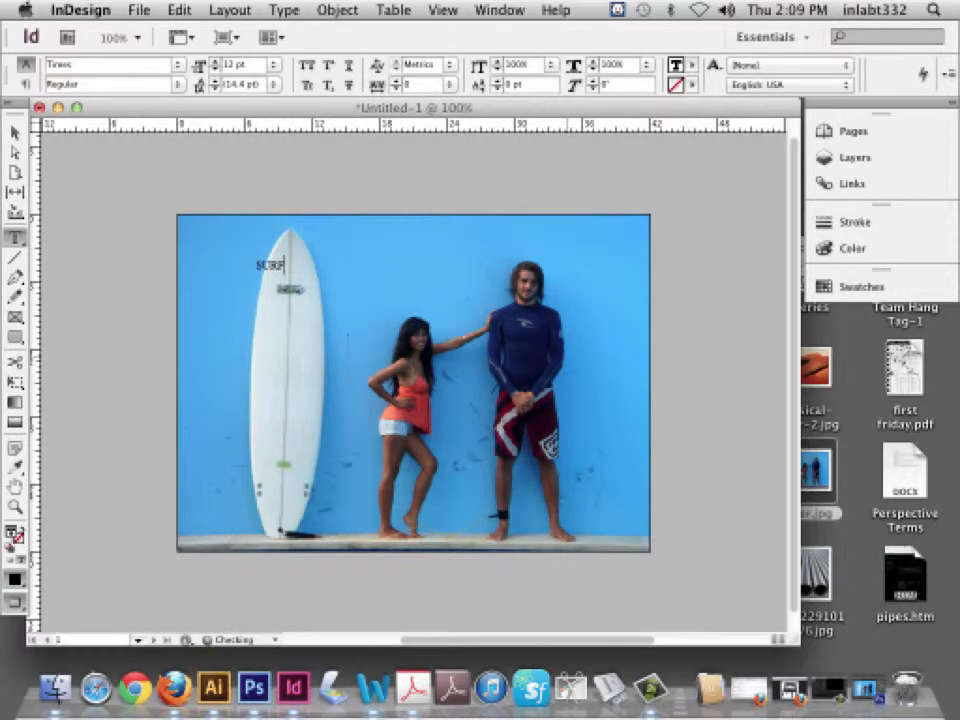
Scale the SURF text with its frame to about 29p3 by 11p11 and position it at about X 2p3, Y 3p1 over the photo
key("super+a")
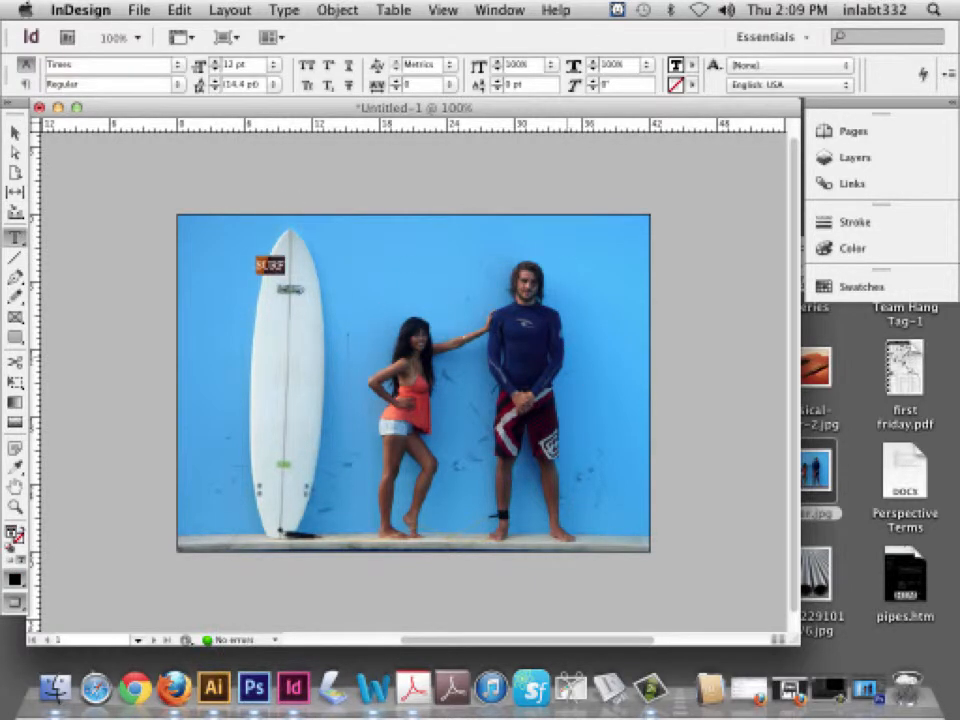
left_click(15, 133)
left_click_drag(568, 357, 510, 400)
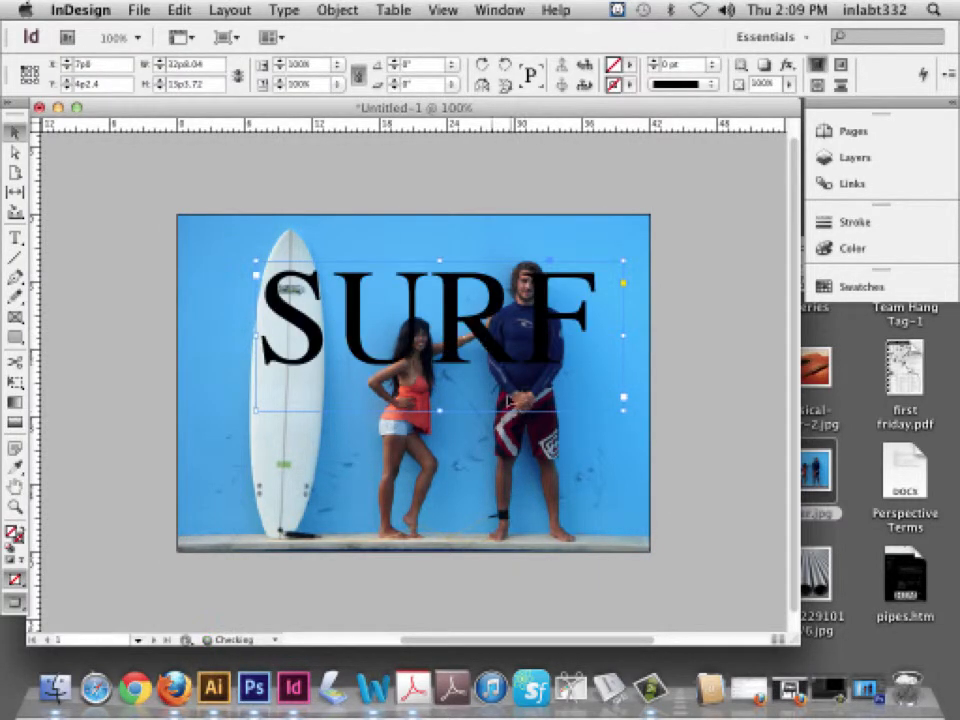
left_click_drag(452, 309, 396, 276)
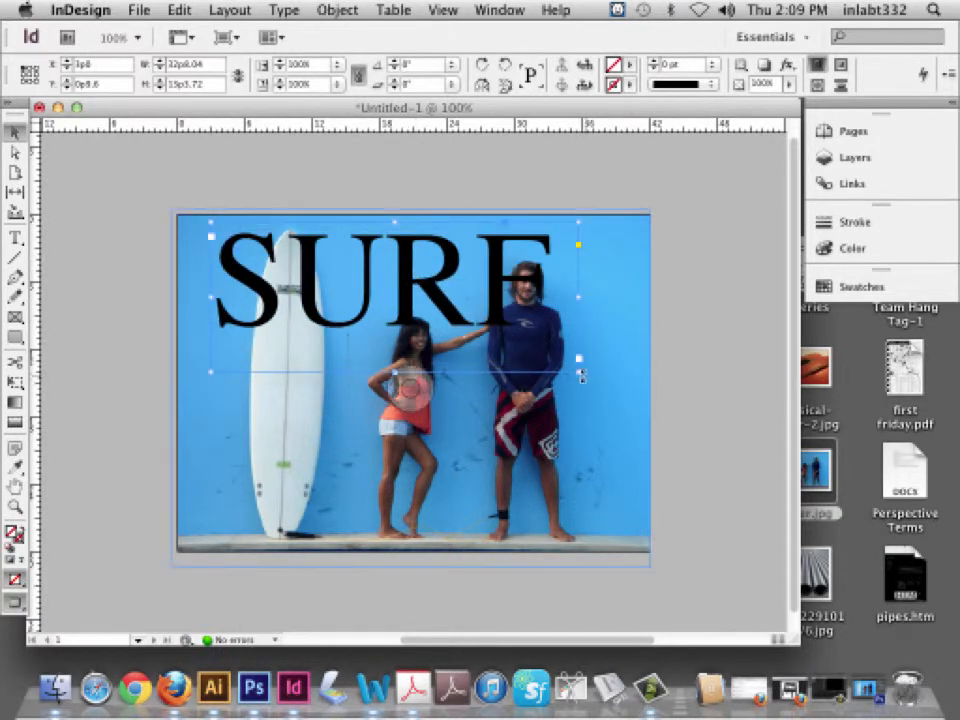
left_click_drag(580, 372, 539, 343)
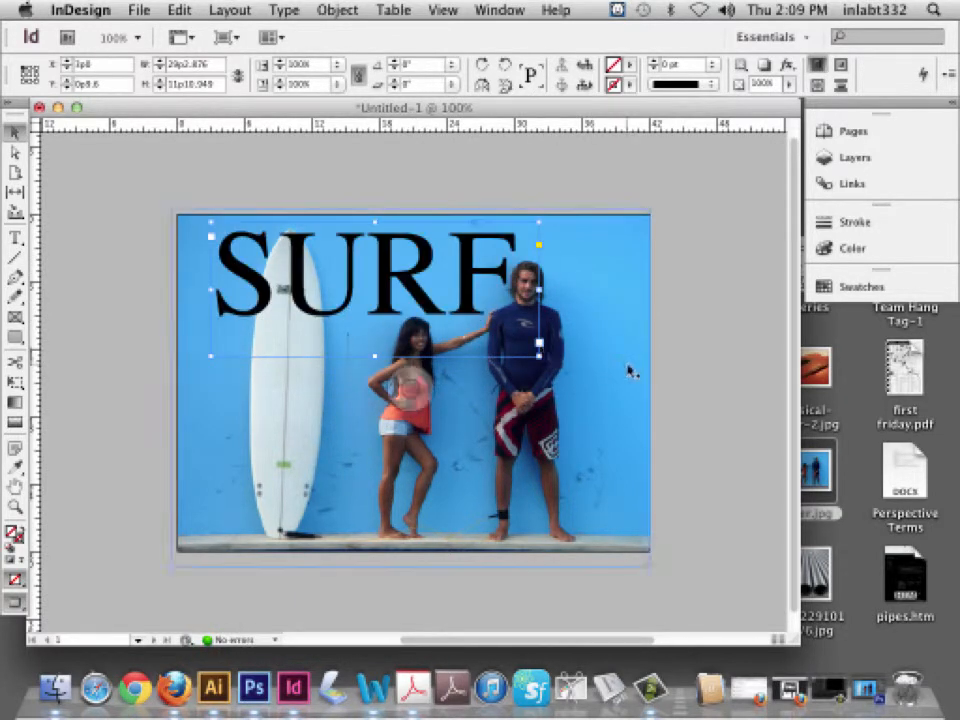
left_click_drag(432, 300, 378, 289)
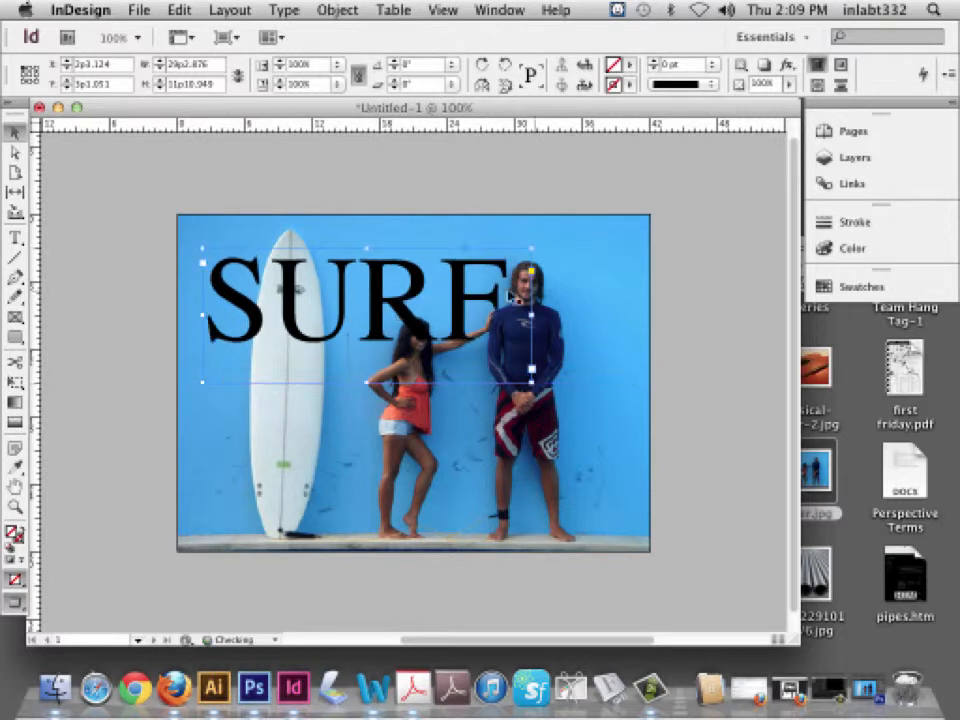
left_click(711, 350)
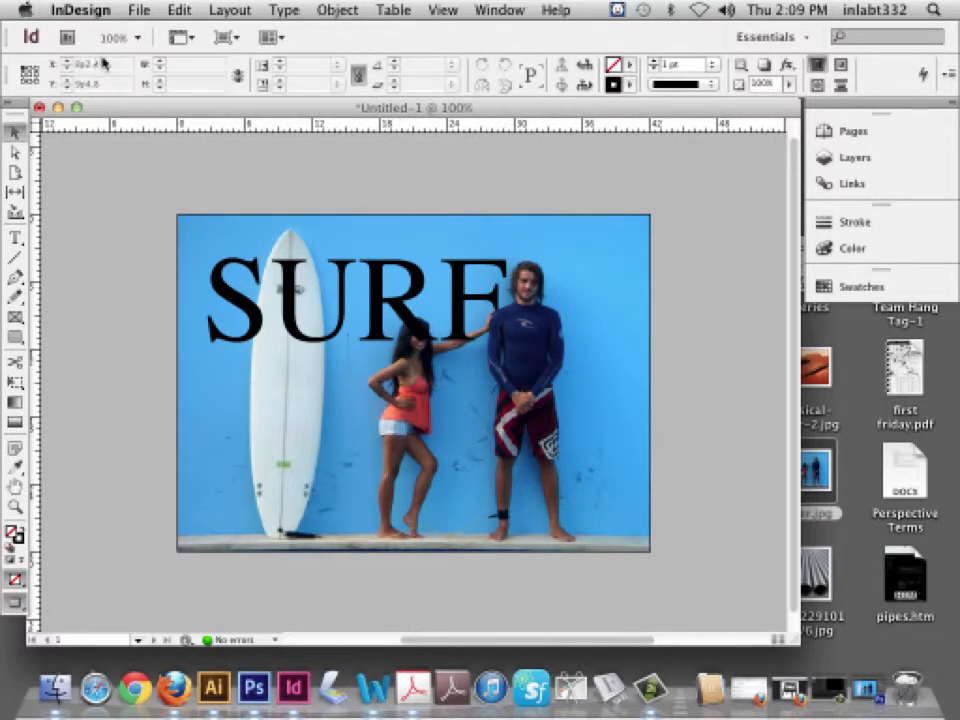
Place surfer-clipped.eps from the Desktop onto the page over the photo and SURF text
left_click(139, 9)
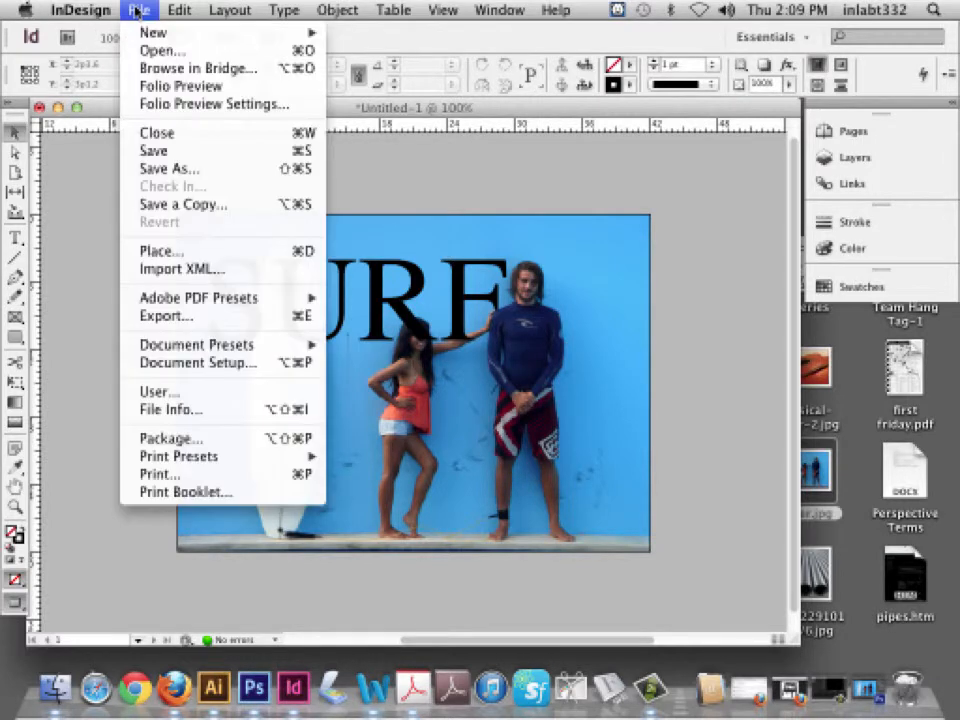
left_click(186, 250)
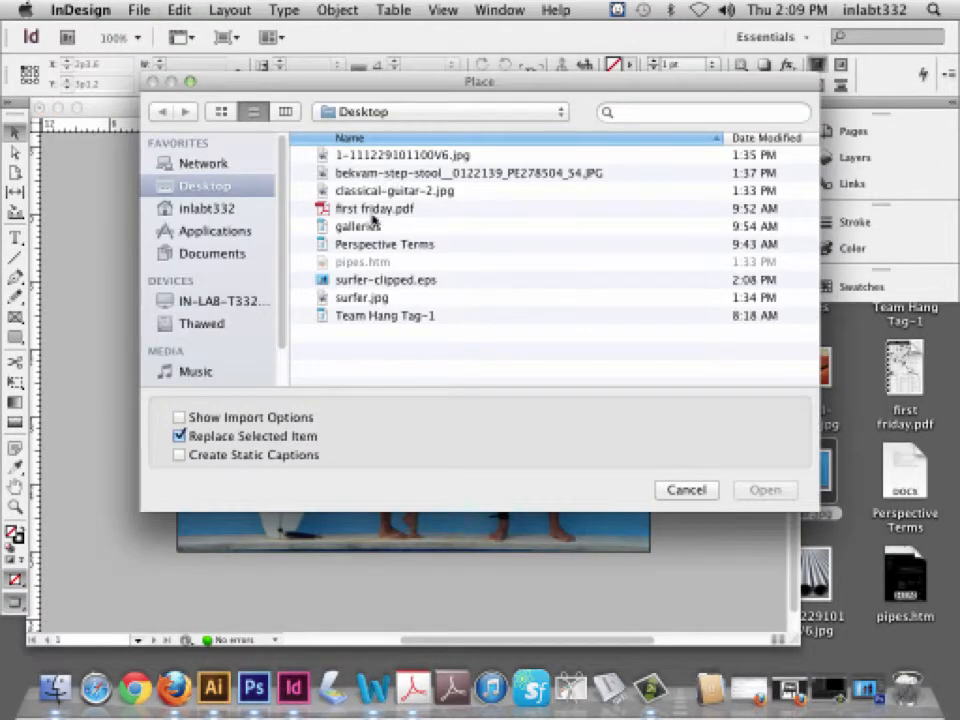
left_click(385, 280)
left_click(765, 490)
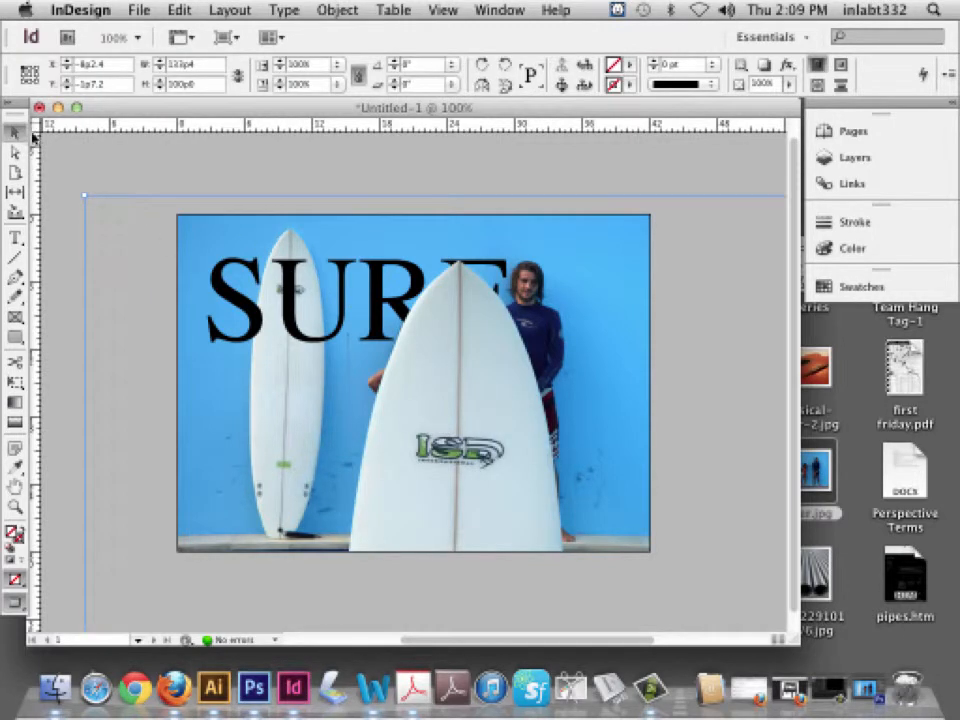
Crop the placed cutout's frame to about 69p1 by 51p10 and move it to the left of the background photo
key("super+minus")
key("super+minus")
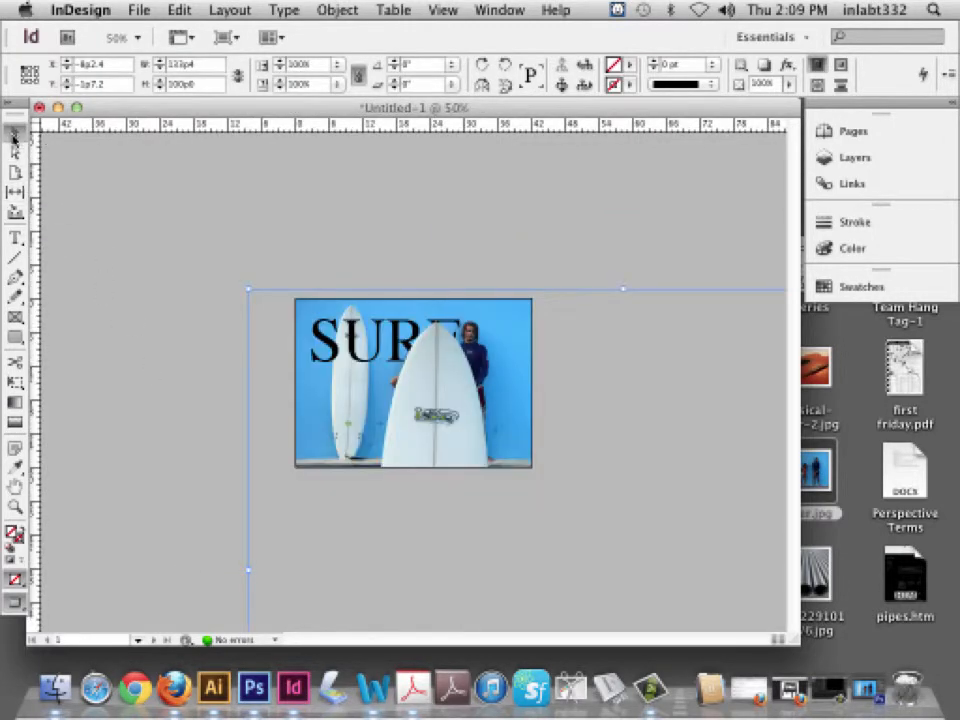
left_click(13, 133)
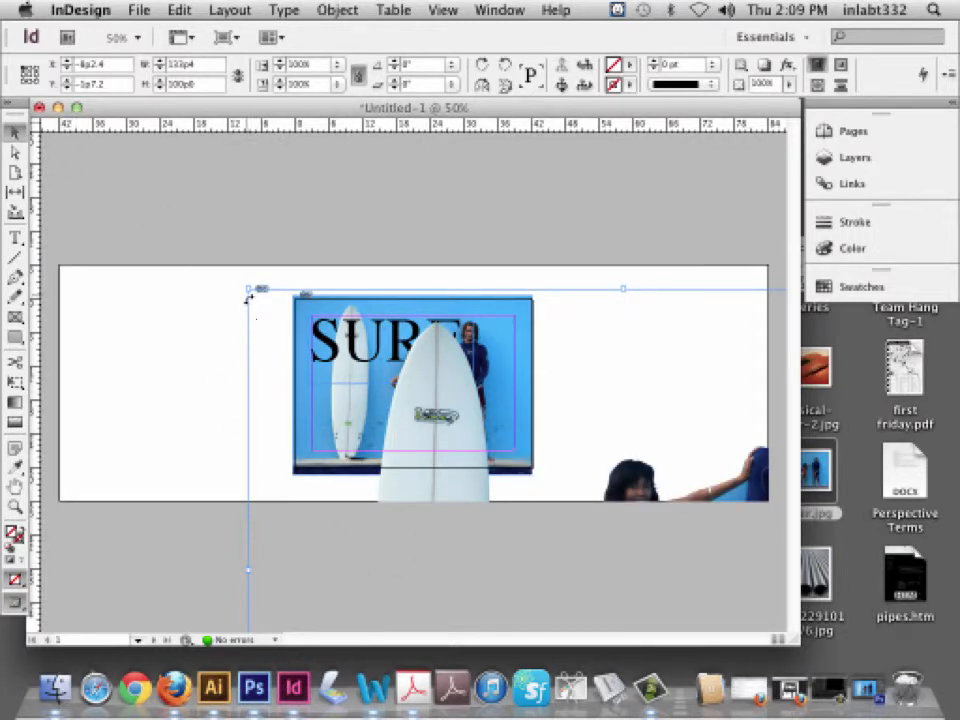
left_click_drag(245, 288, 522, 493)
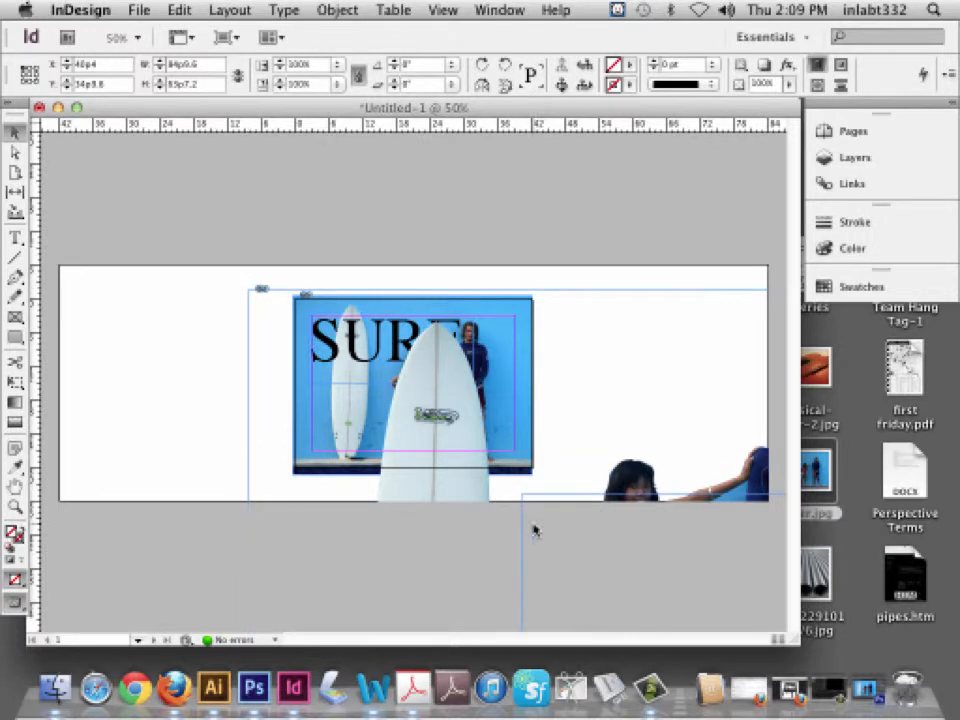
left_click_drag(622, 568, 582, 386)
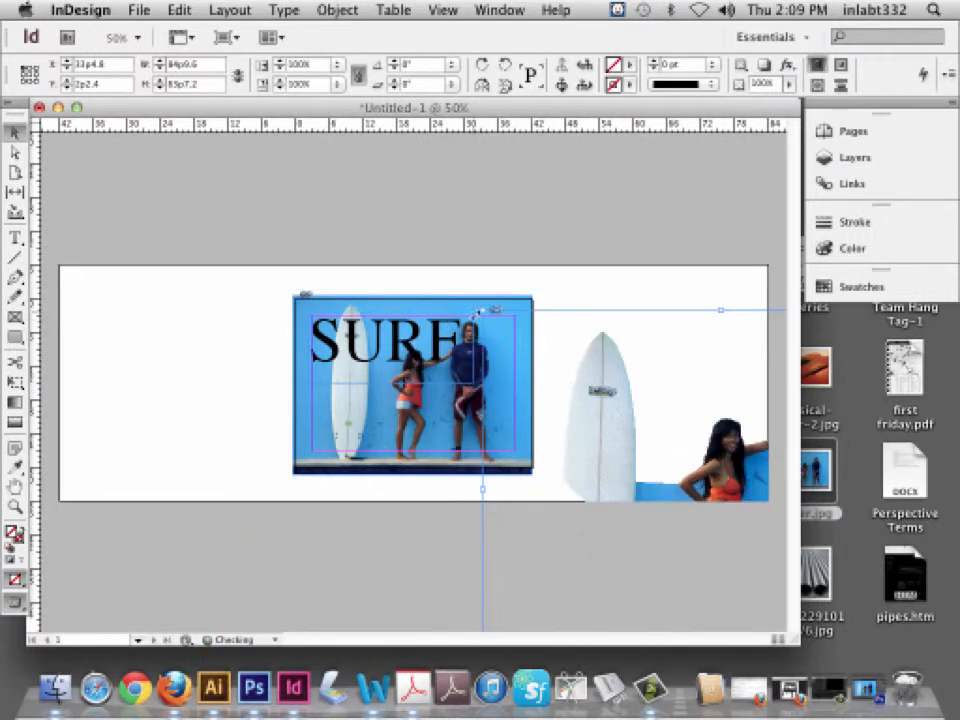
left_click_drag(482, 310, 571, 376)
left_click_drag(678, 470, 110, 368)
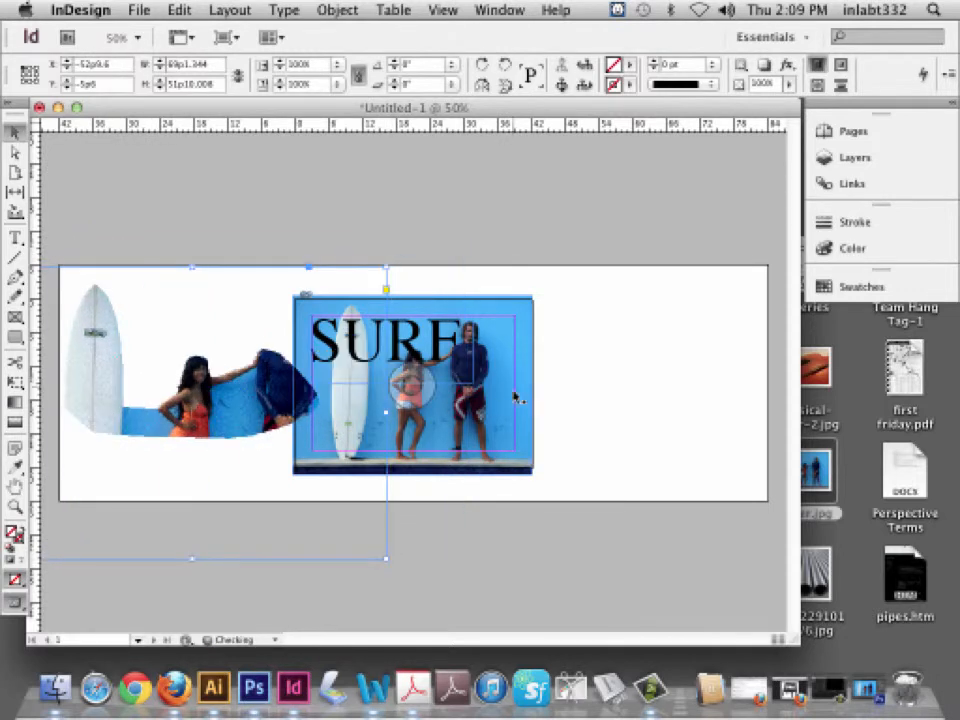
Match the cutout image to the background photo's scale by setting its content to 31.875% horizontally and vertically
left_click(514, 369)
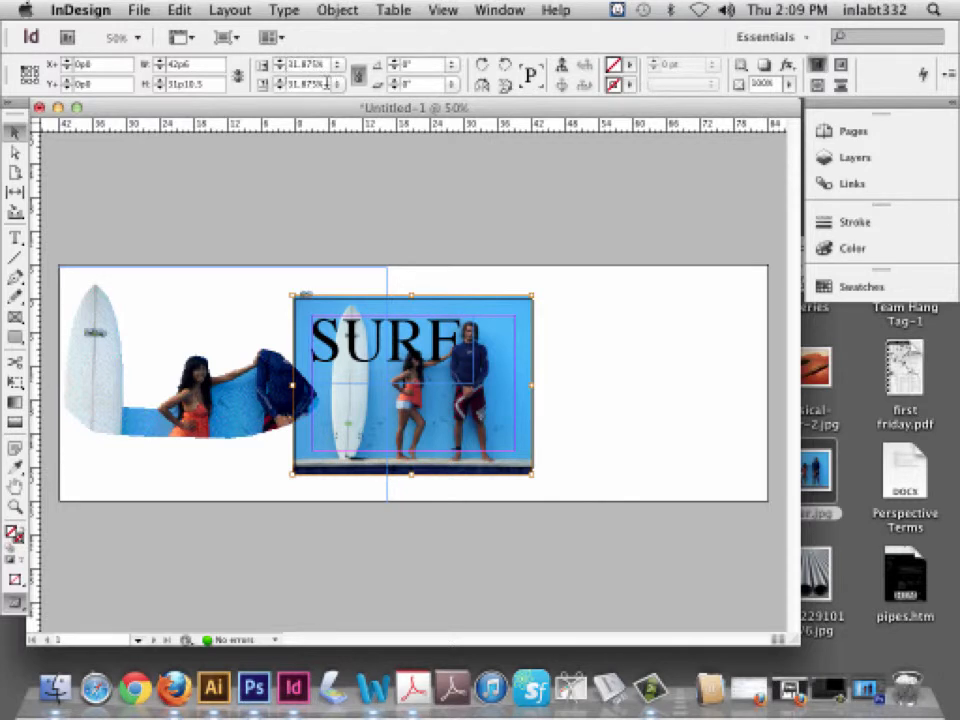
left_click(154, 379)
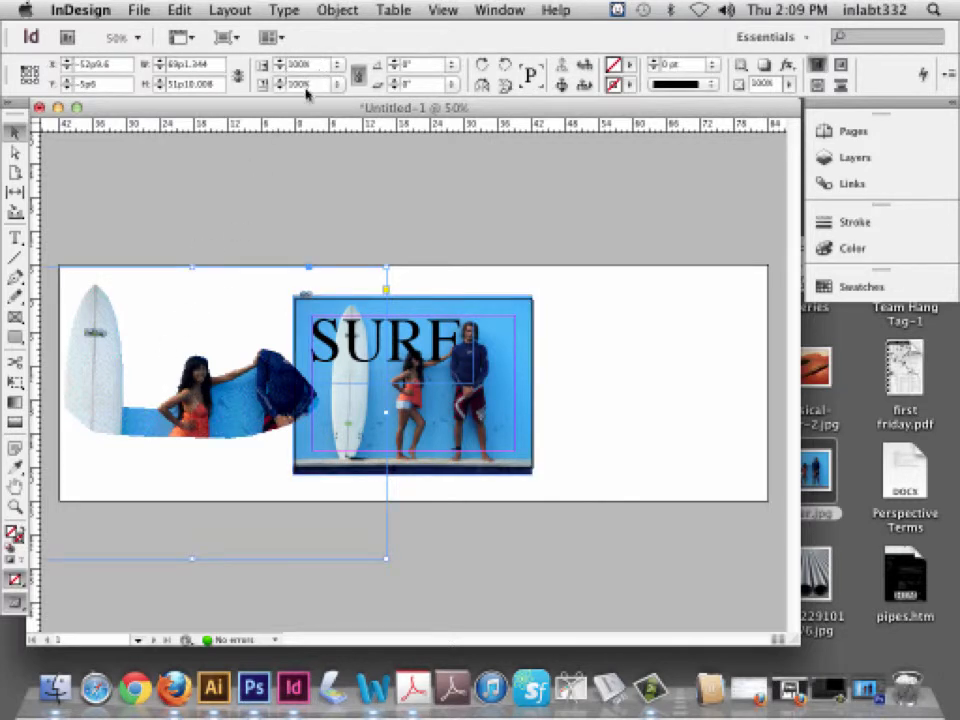
left_click(145, 368)
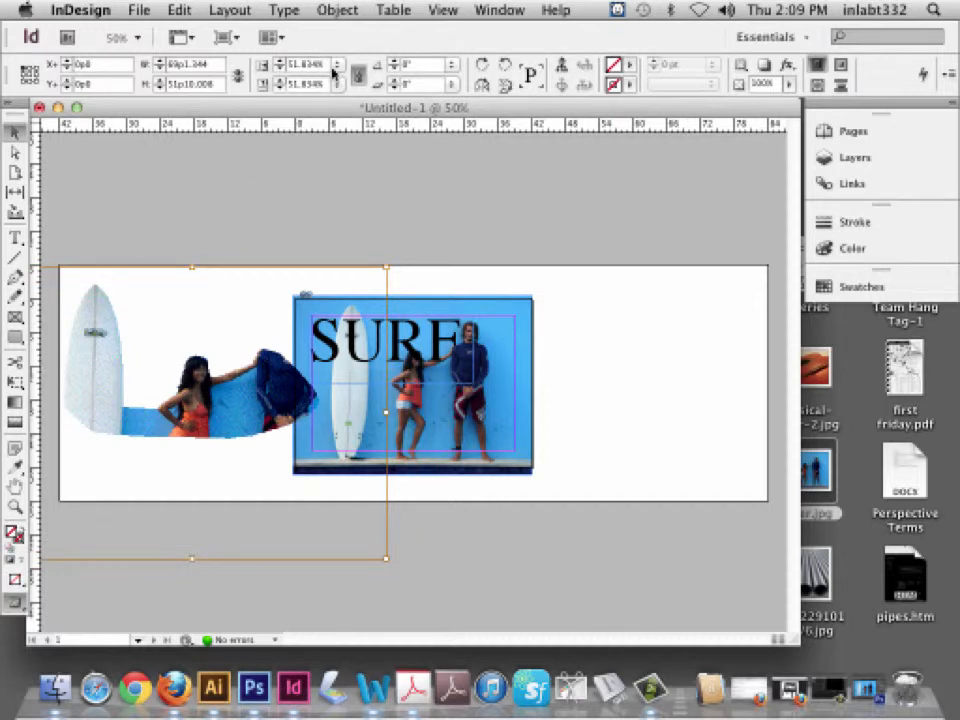
left_click_drag(326, 65, 277, 59)
type("31.875")
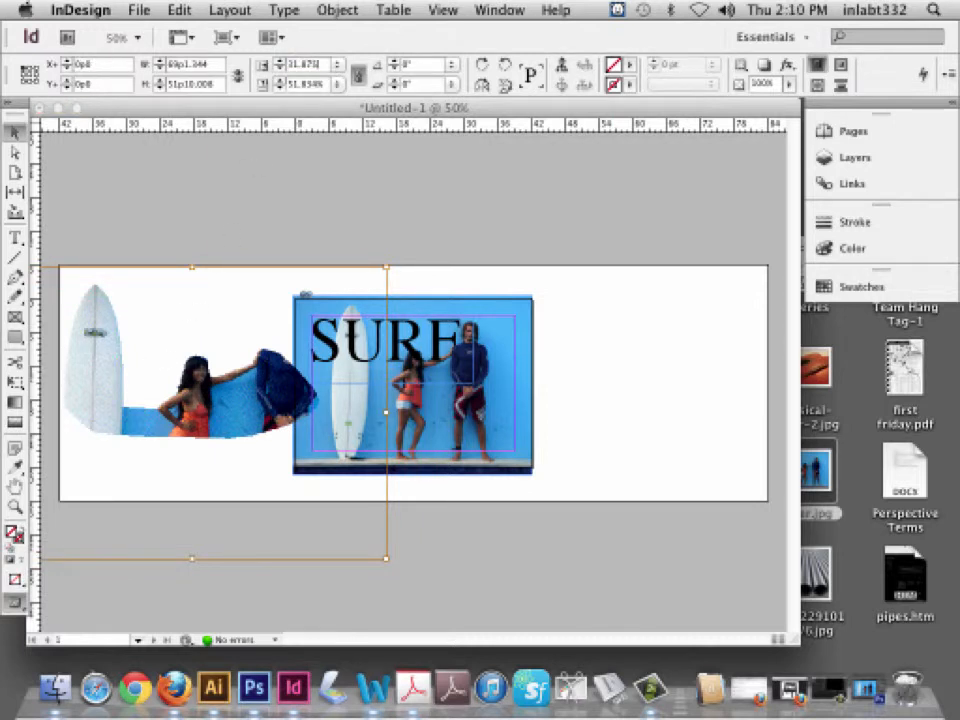
key("Tab")
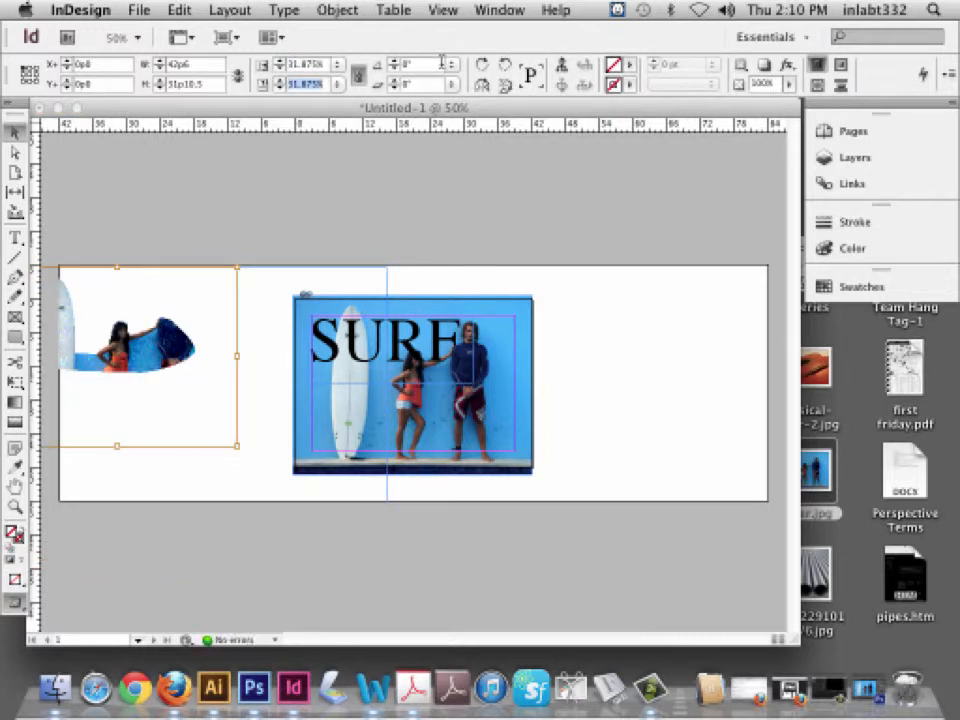
type("31.875")
key("Return")
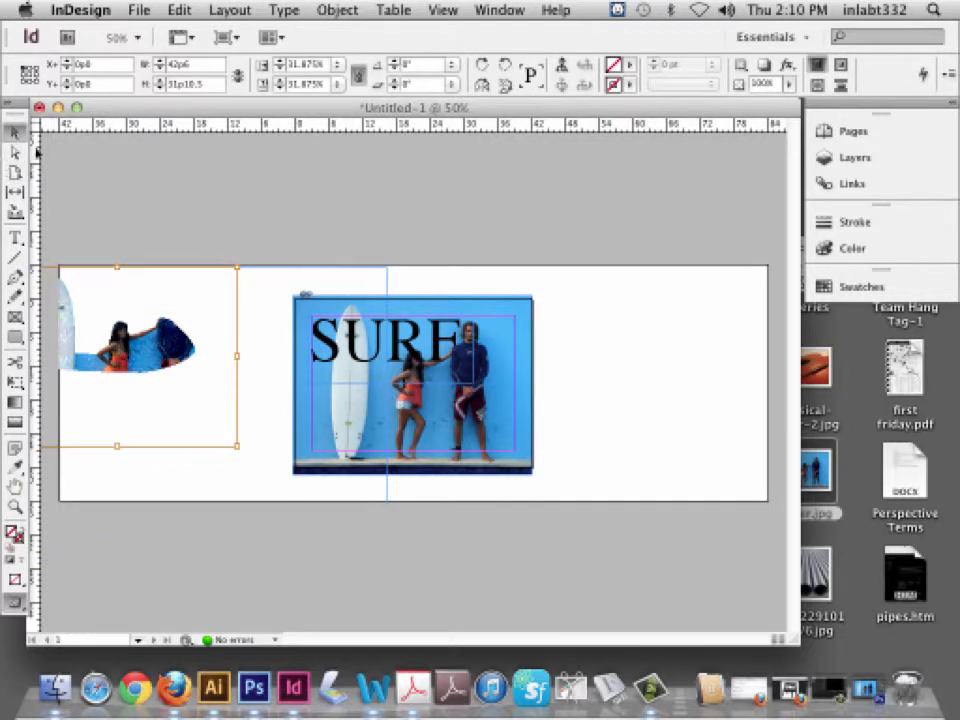
Resize the cutout's frame to about 52p4 by 38p4 and shift it closer to the background photo
left_click(210, 411)
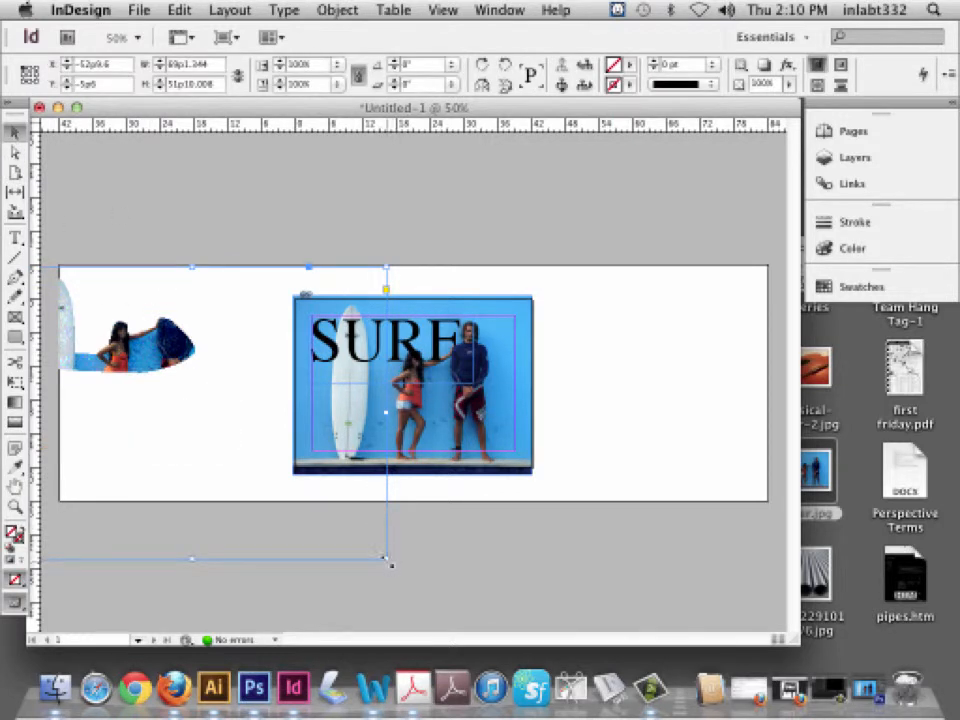
left_click_drag(390, 562, 216, 425)
left_click_drag(181, 372, 272, 388)
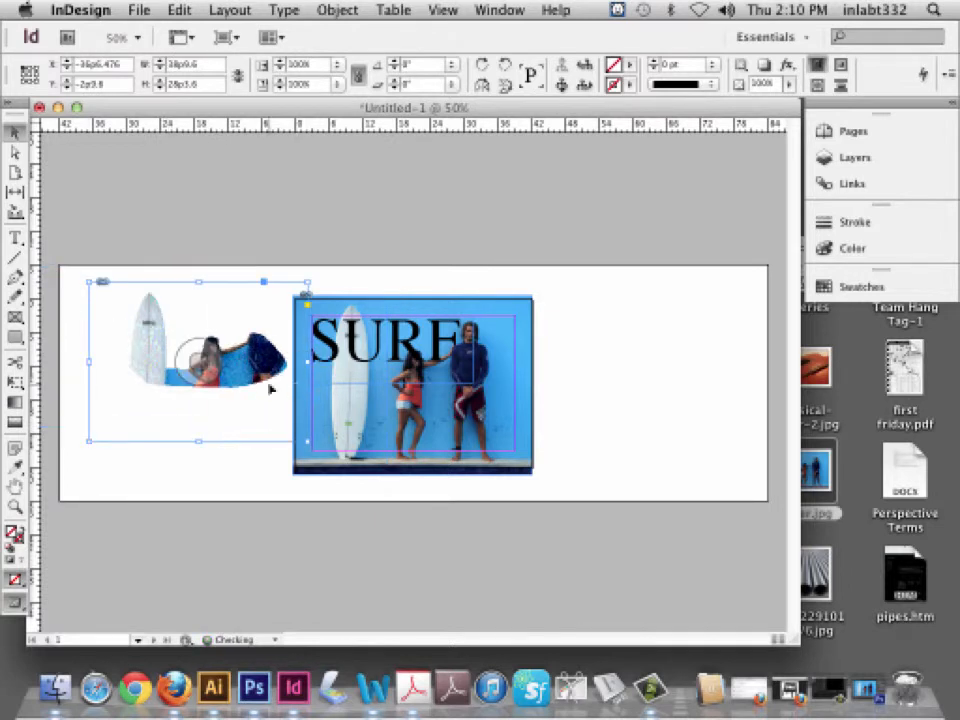
left_click_drag(307, 440, 384, 497)
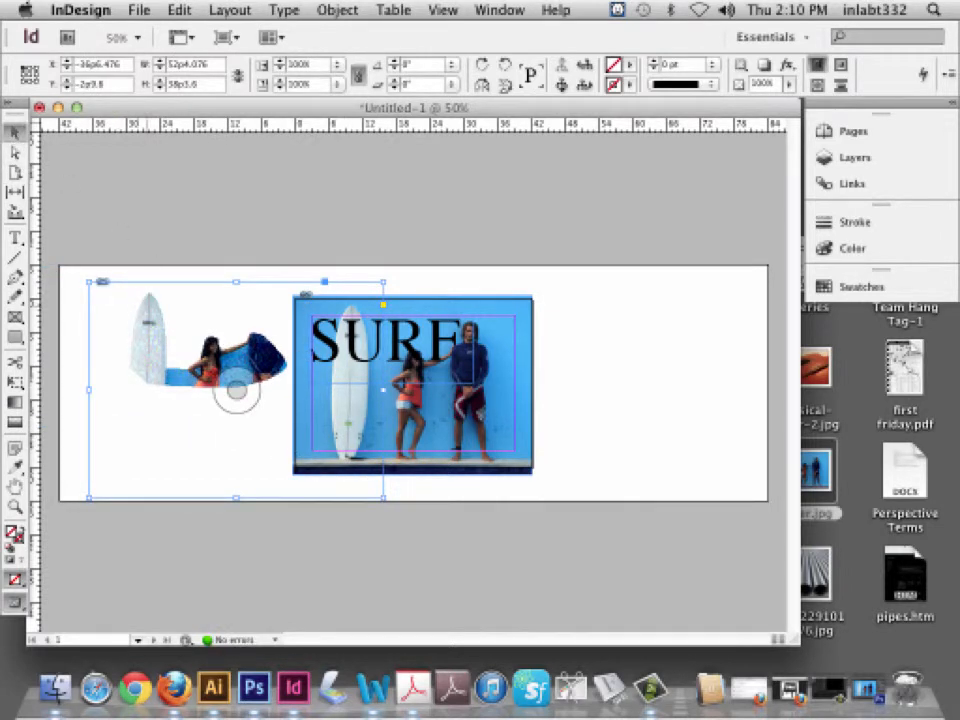
Align the cutout over the matching board and surfers in the photo, with its frame at about X -0p5.6, Y -0p4.8
left_click_drag(138, 305, 345, 322)
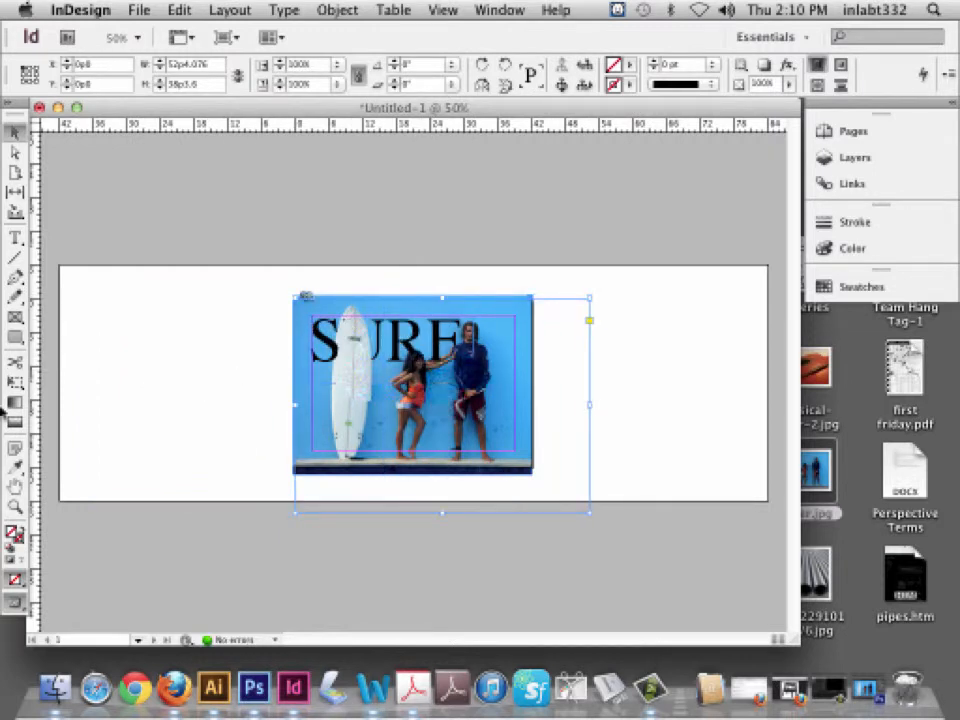
left_click_drag(557, 350, 553, 343)
left_click(18, 507)
left_click_drag(255, 265, 412, 359)
left_click(16, 134)
mouse_move(244, 351)
left_mouse_down()
mouse_move(238, 289)
mouse_move(228, 338)
left_mouse_up()
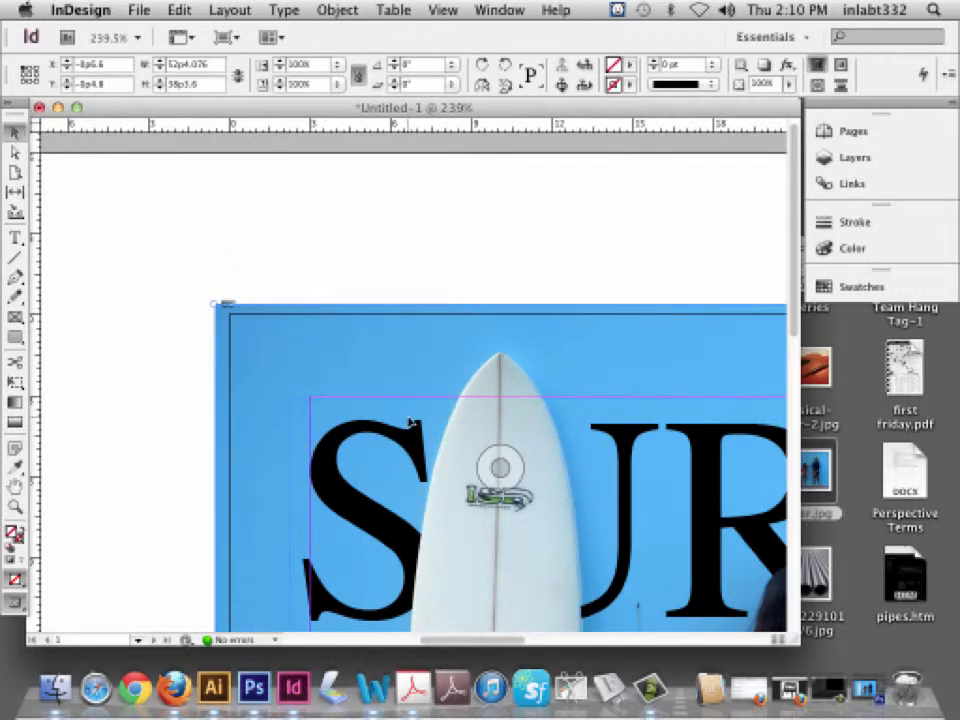
Display the page in Preview mode and select the background surfer photo inside its frame
key("super+0")
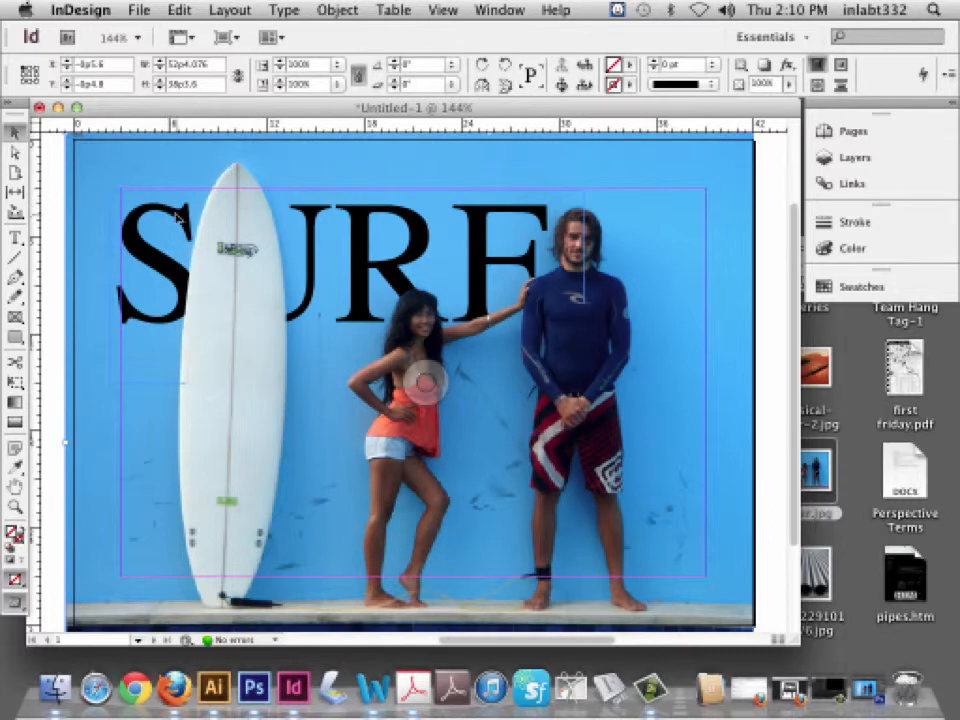
key("w")
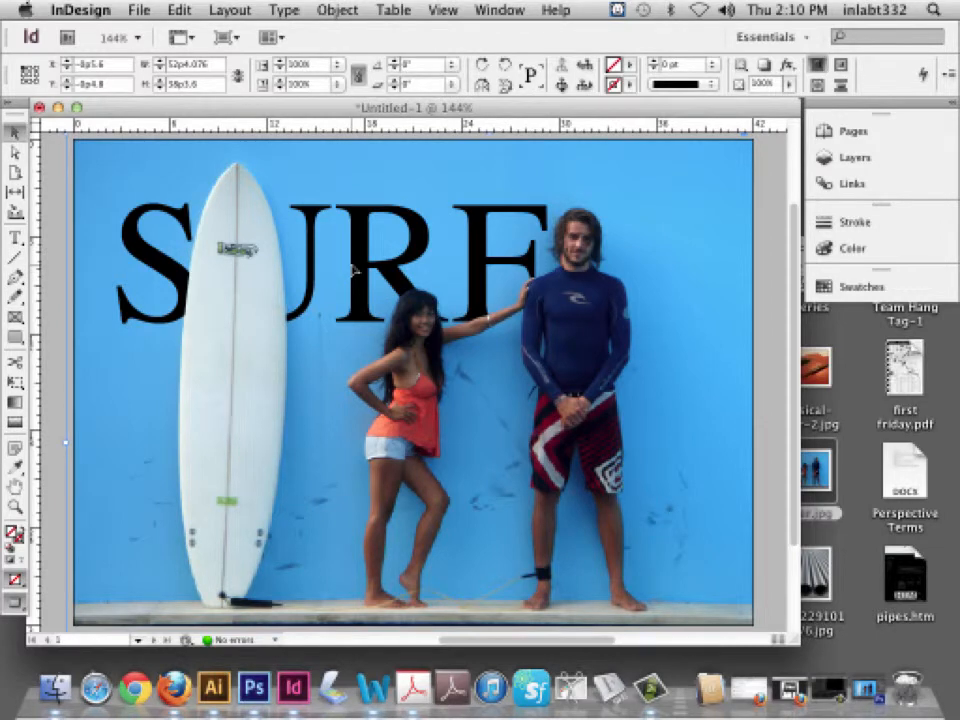
left_click(13, 133)
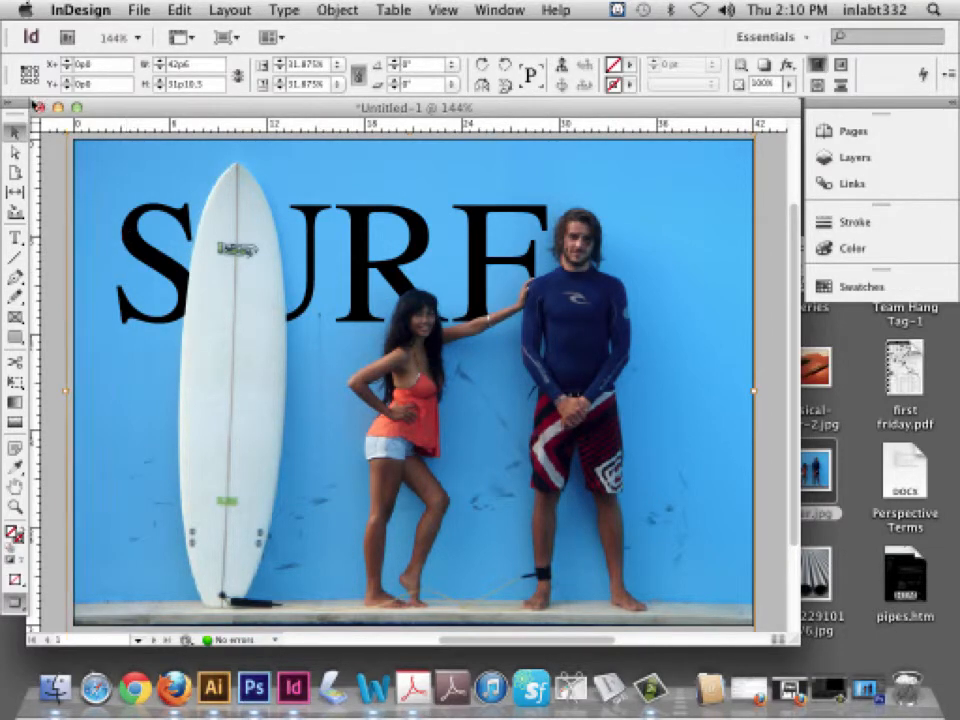
Select the SURF text frame behind the cutout and nudge it to about X 1p8, Y 2p11
scroll(45, 178, "left", 2)
left_click(45, 178)
left_click(200, 243)
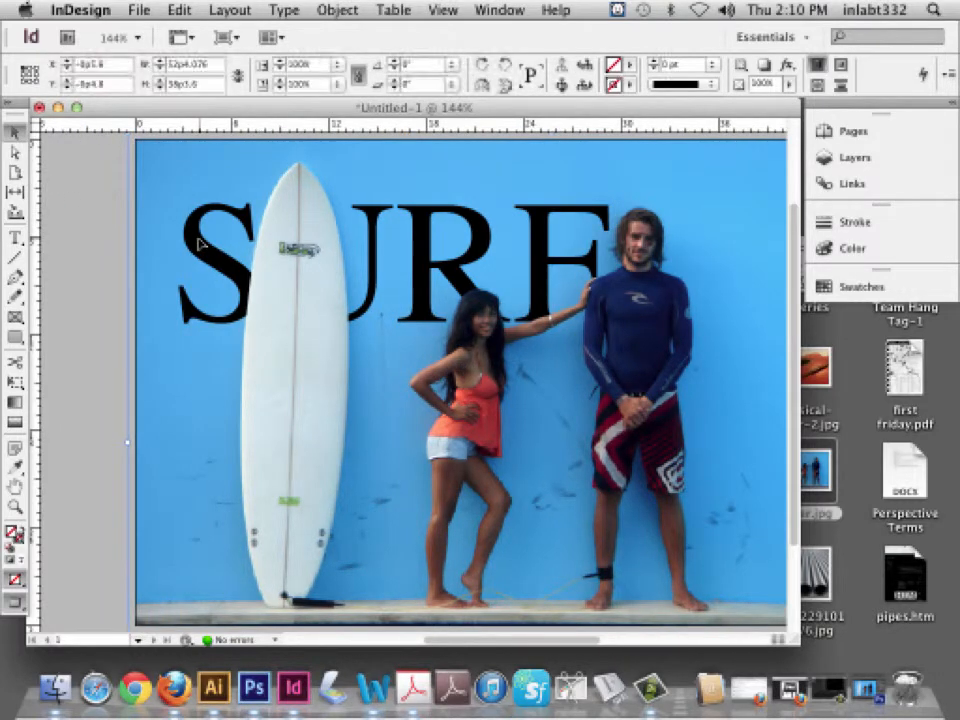
left_click(200, 243)
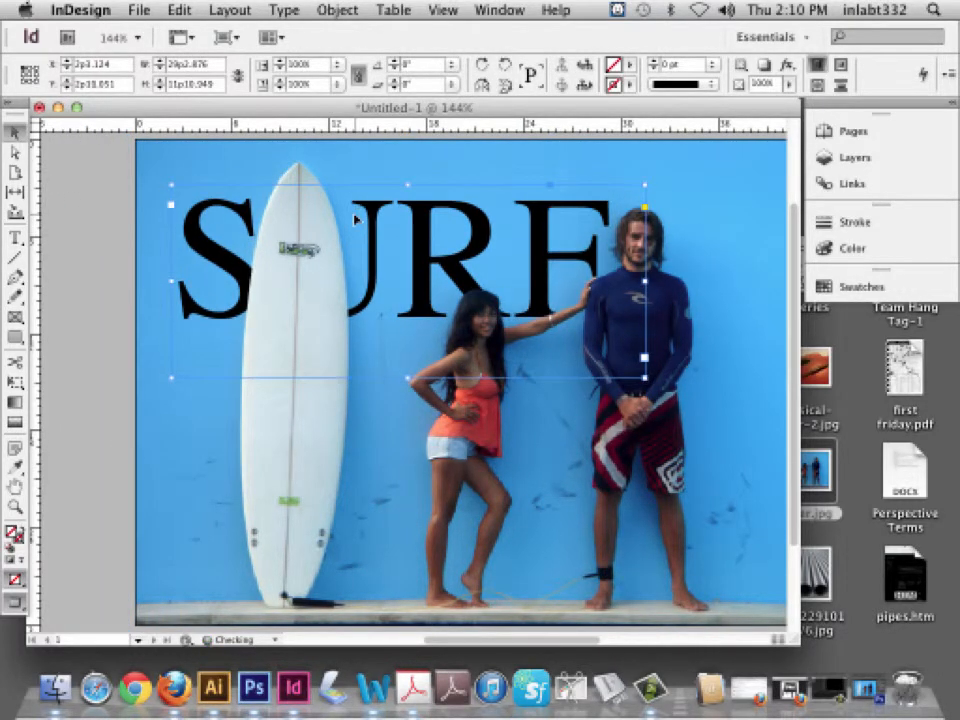
key("Left")
key("Left")
key("Left")
key("Left")
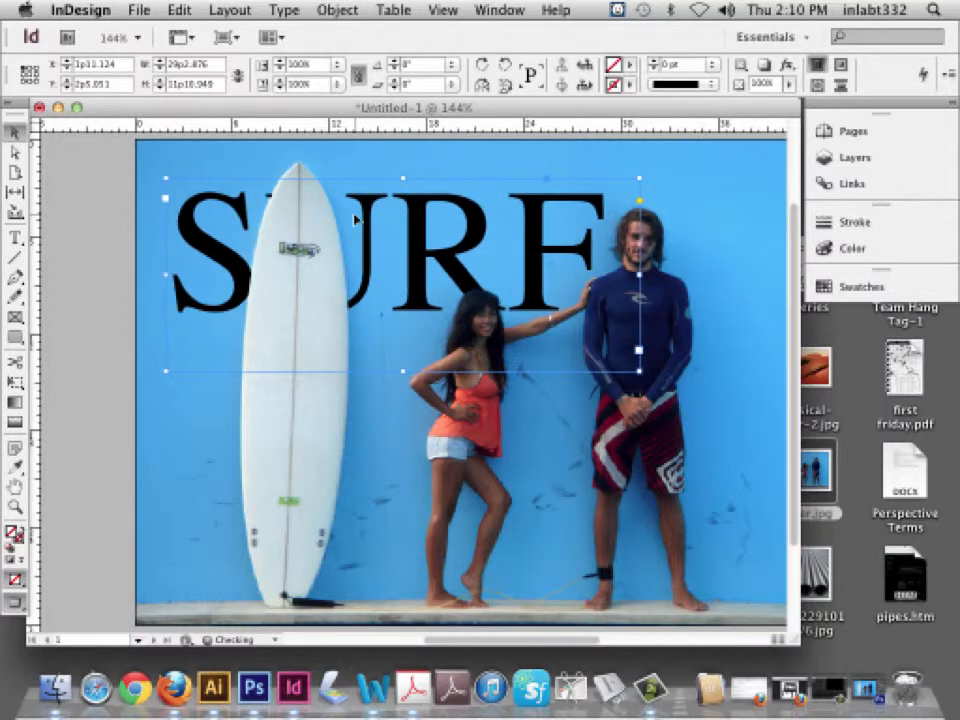
key("Left")
key("Left")
key("Left")
key("Left")
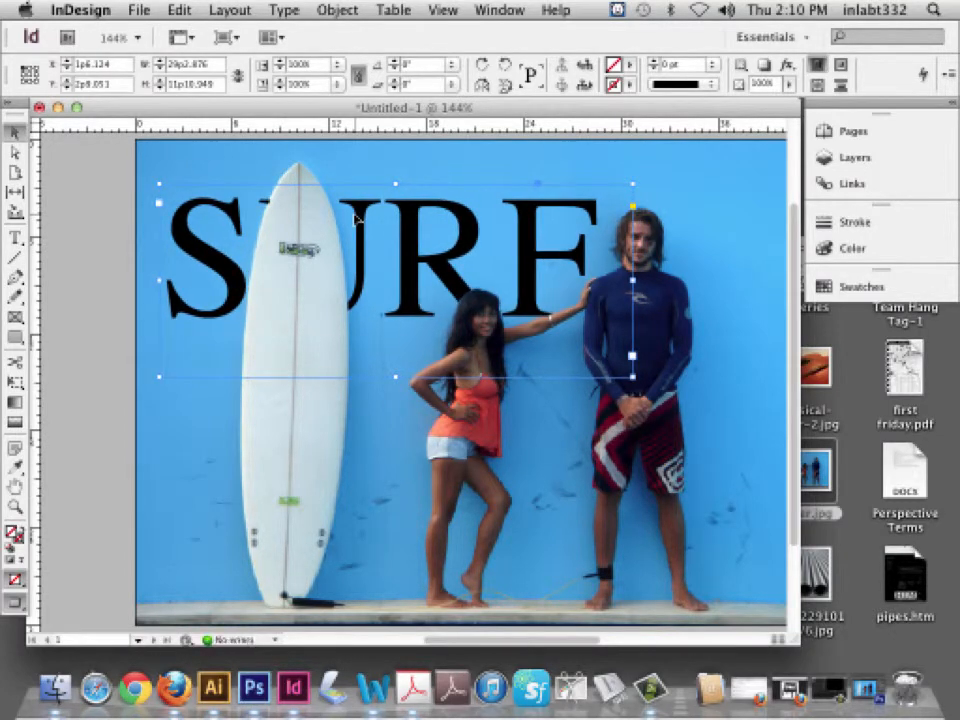
key("Right")
key("Right")
key("Down")
key("Down")
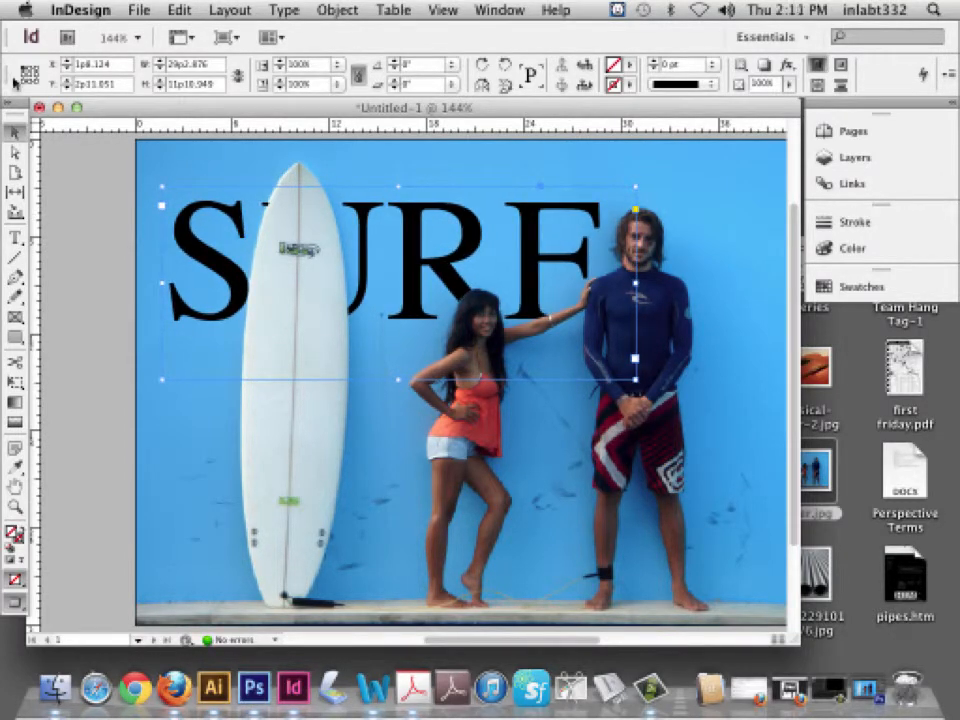
Scale the SURF text and its frame down to about 17p9 by 7p3, fitting between the surfboard and the man
left_click_drag(162, 187, 307, 246)
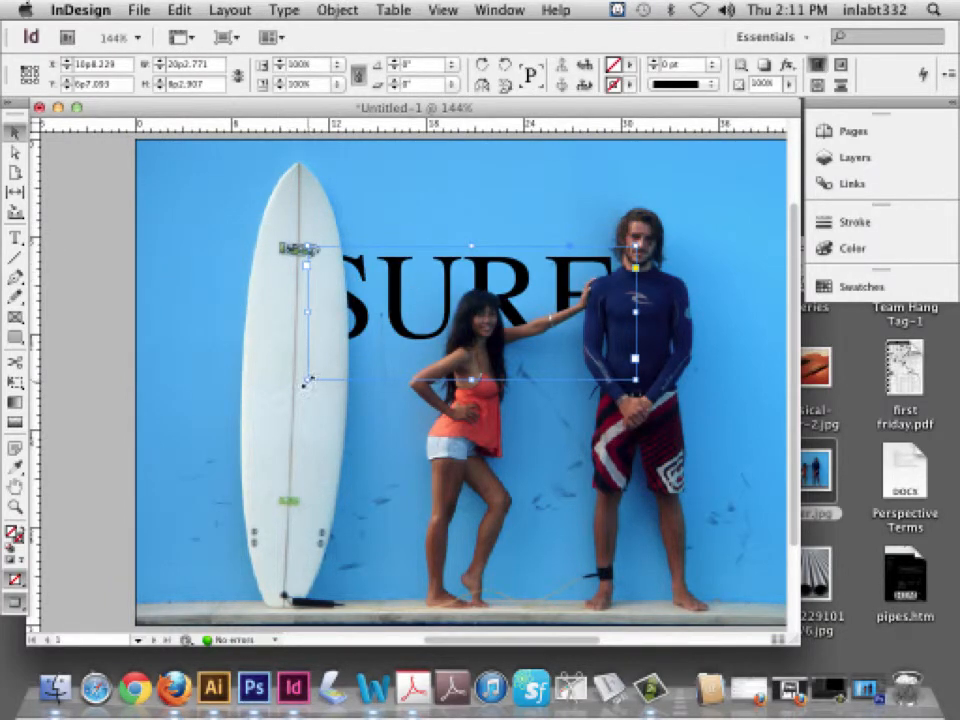
left_click_drag(308, 380, 331, 370)
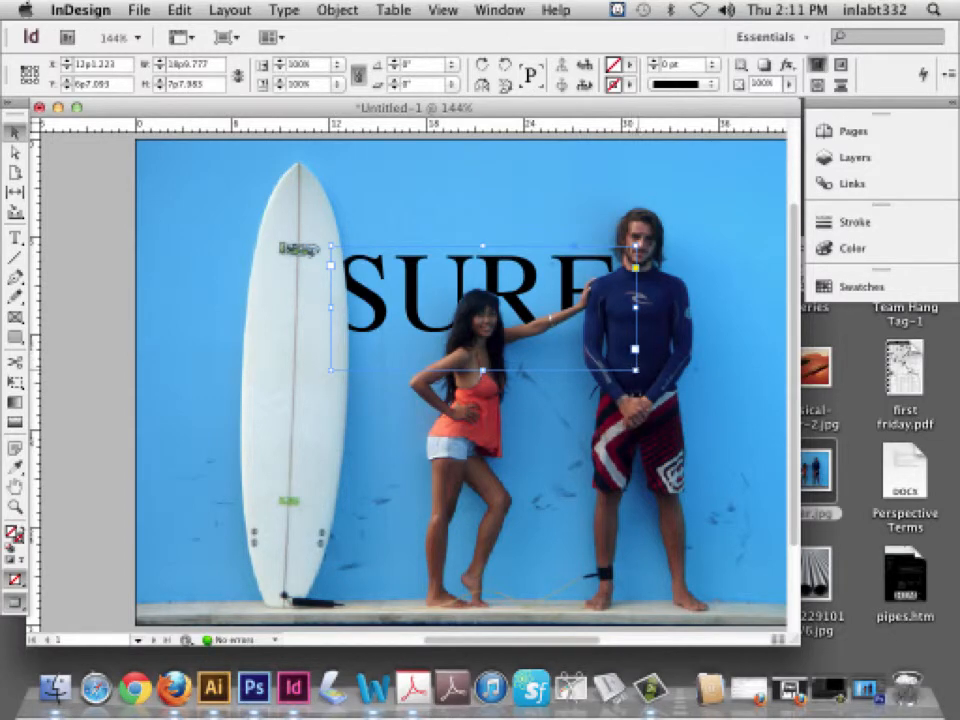
left_click_drag(636, 370, 619, 362)
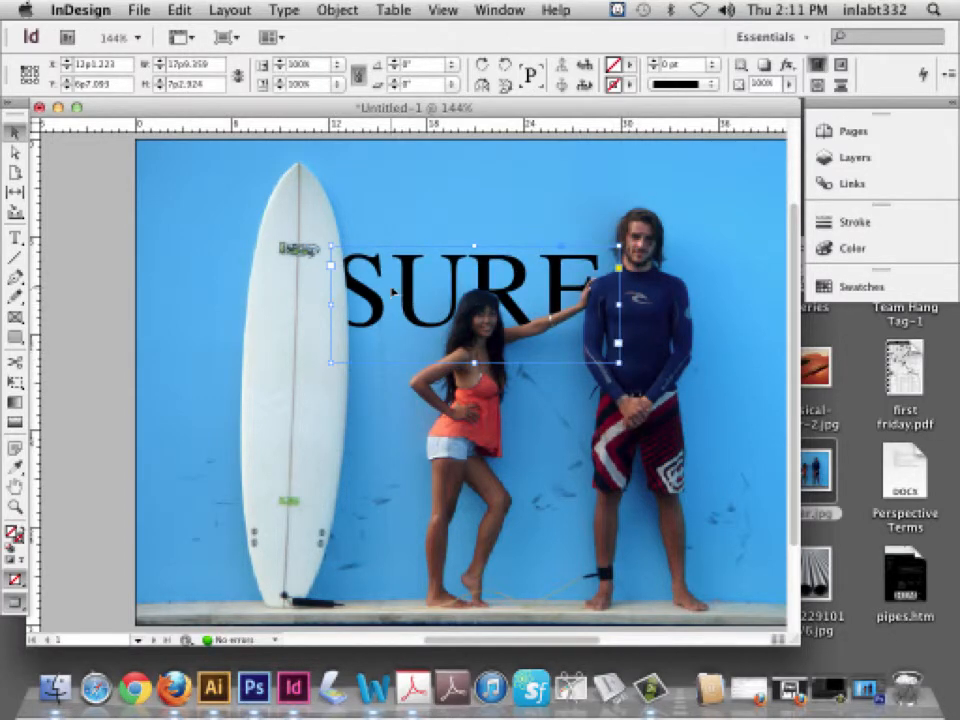
Nudge the resized SURF text up and slightly left to about X 11p10, Y 5p10
key("Left")
key("Left")
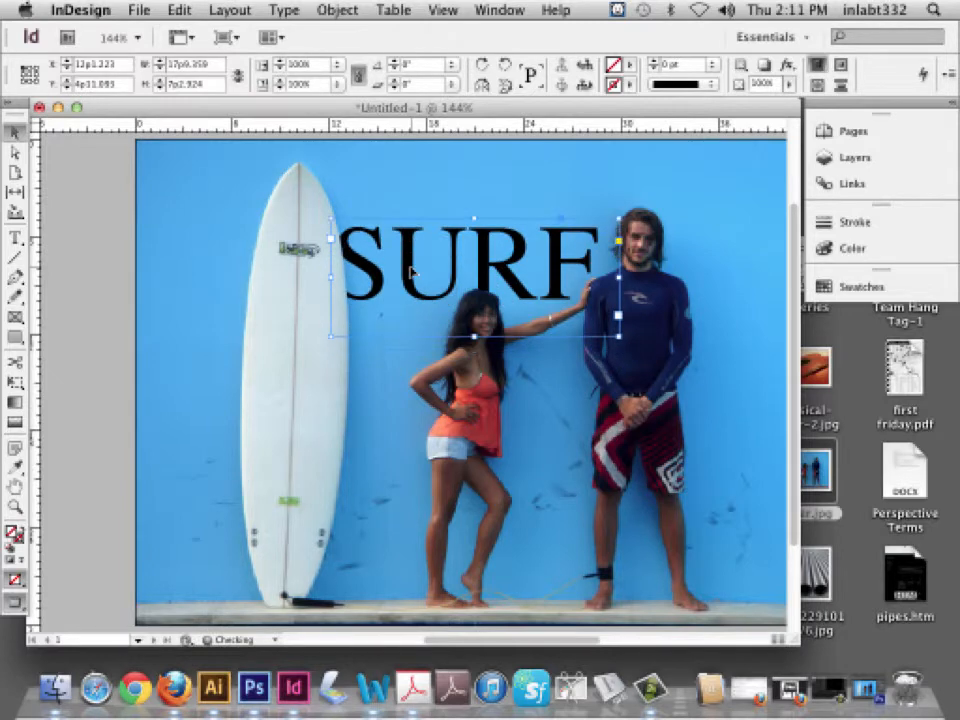
key("Down")
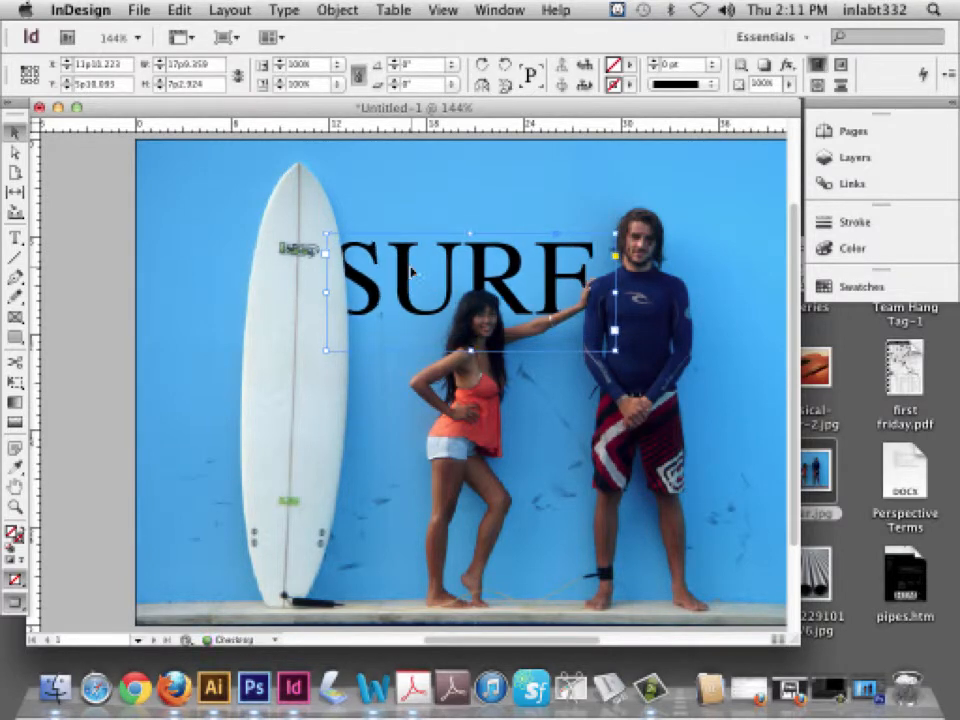
key("Left")
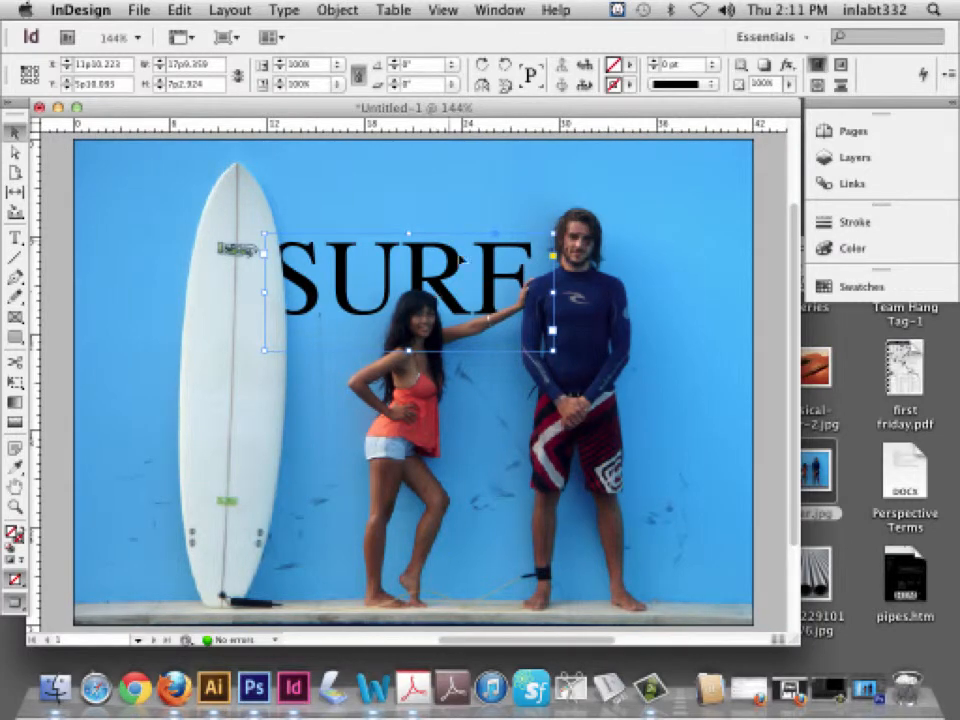
Show the page at 100% in Normal view, try shifting the cutout off the background photo, and undo that move
key("super+1")
key("w")
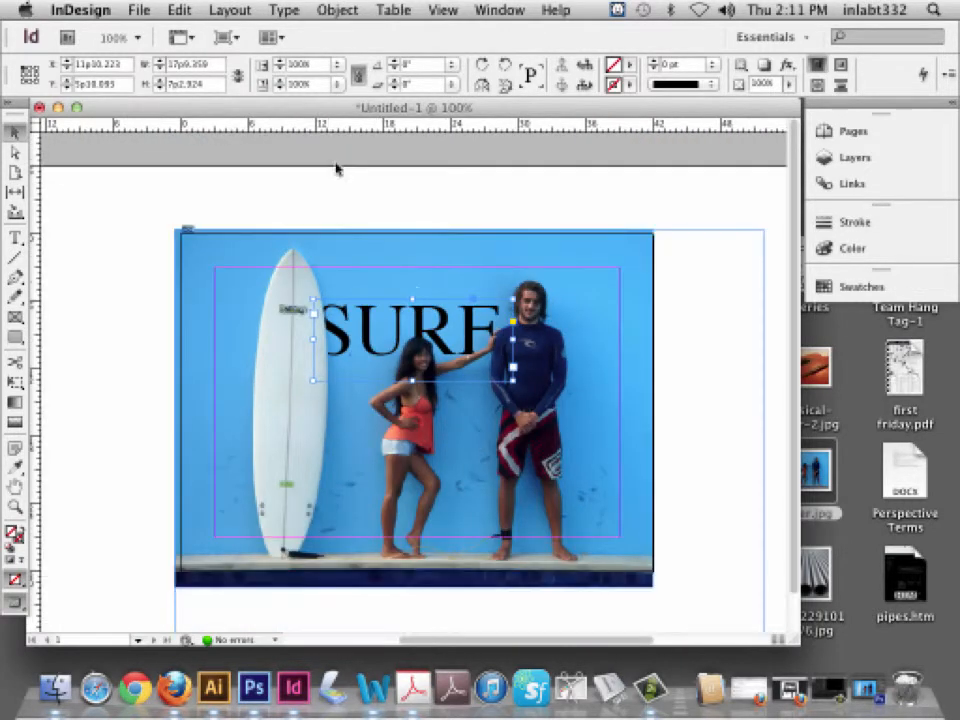
scroll(60, 220, "left", 3)
left_click(60, 220)
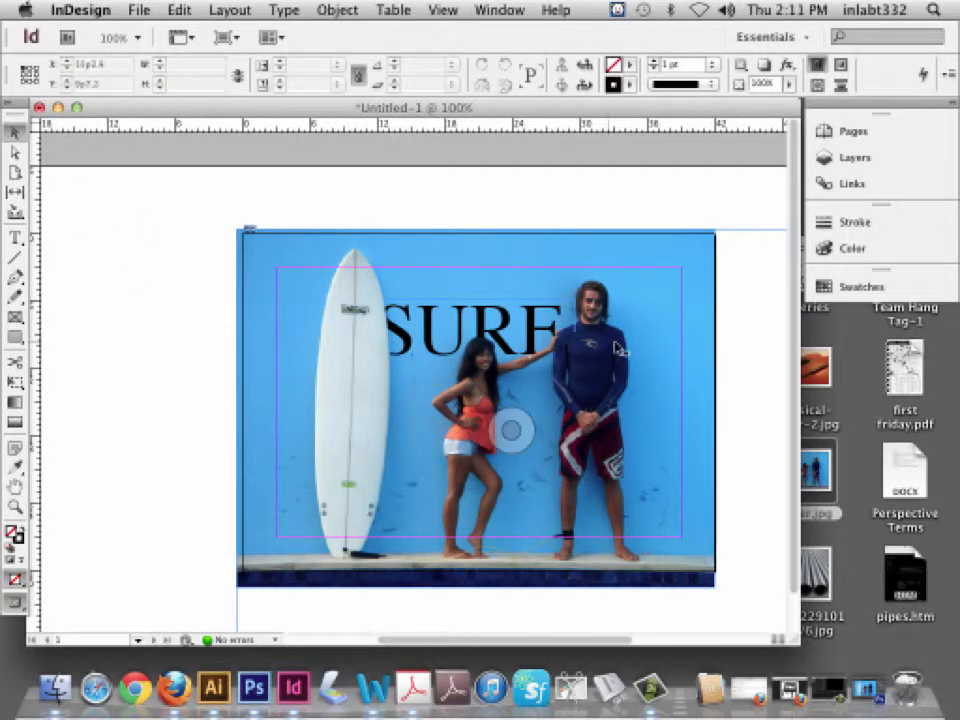
left_click(360, 341)
left_click_drag(360, 341, 243, 321)
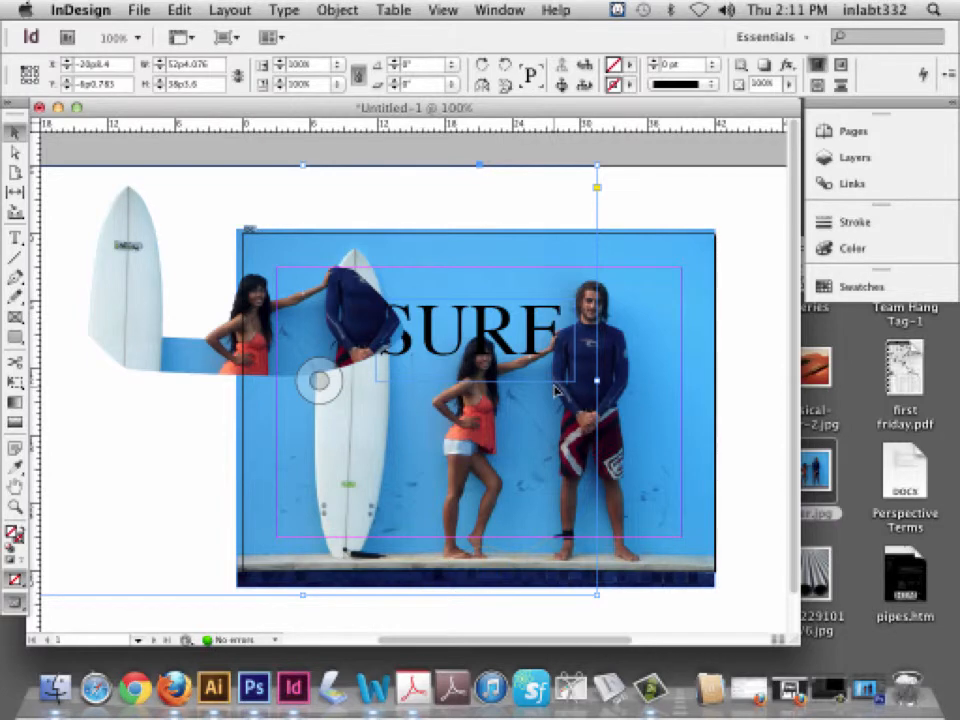
key("super+z")
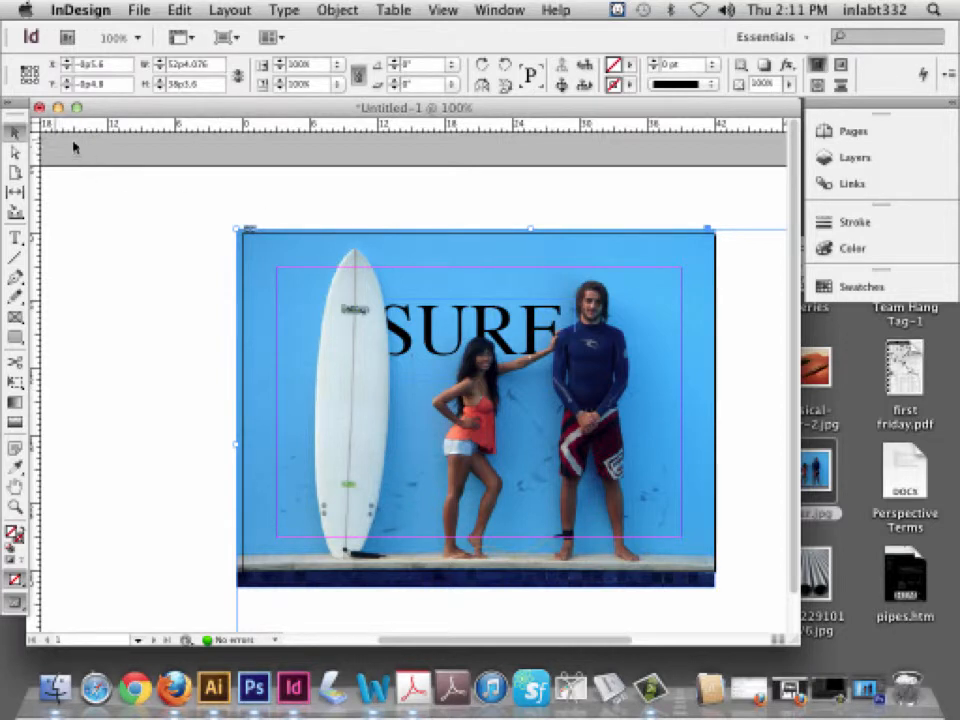
Select the SURF text frame beneath the cutout and fine-tune its position to about X 11p11, Y 5p10
left_click(140, 230)
scroll(300, 300, "left", 2)
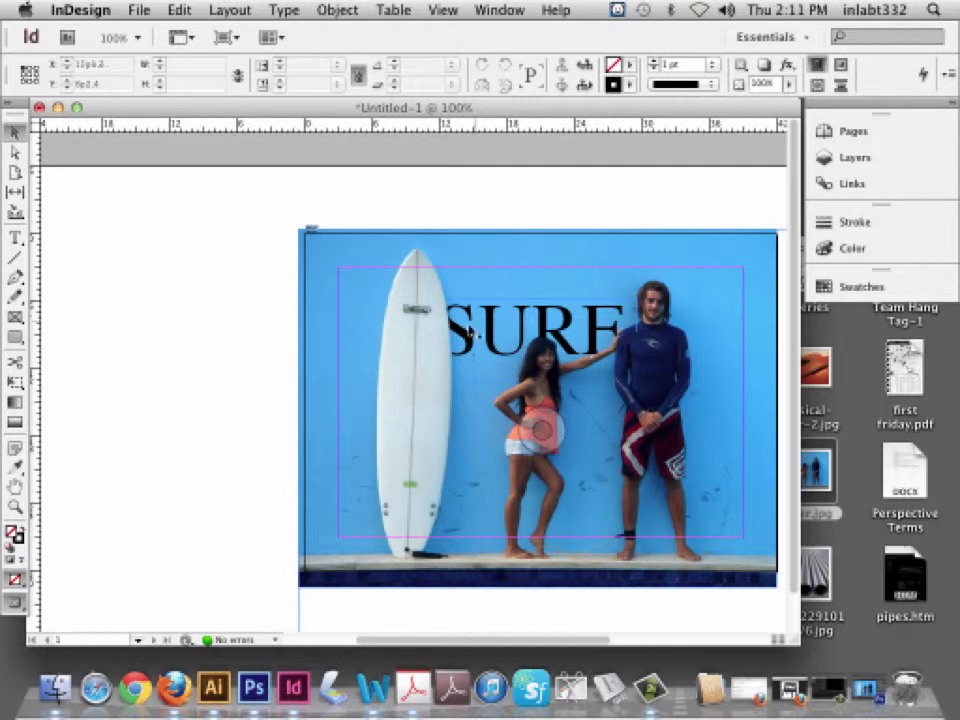
left_click(465, 313)
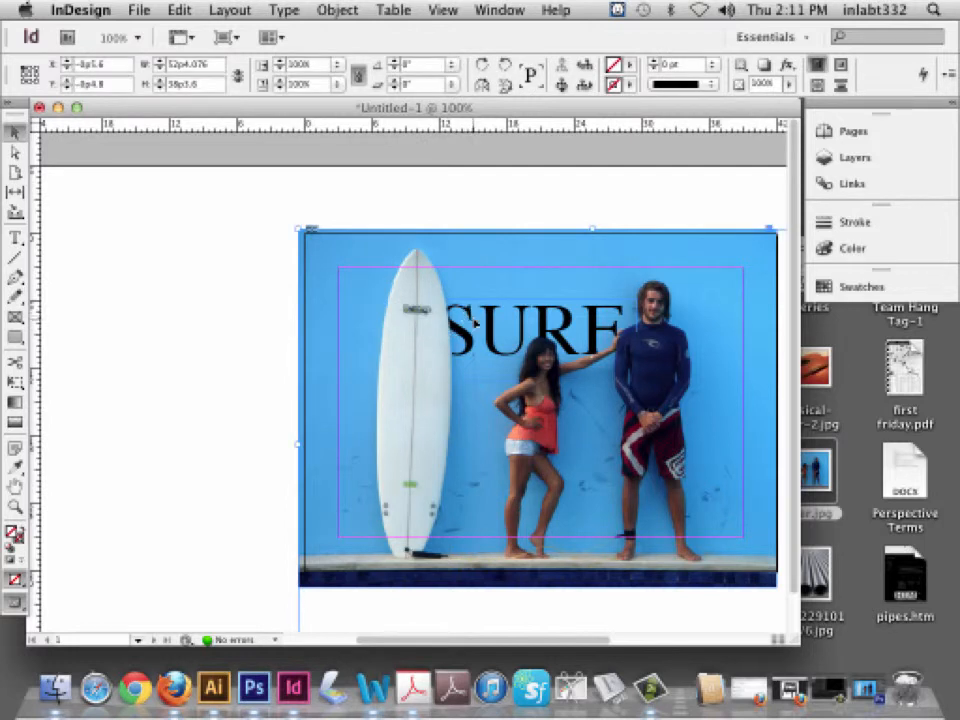
left_click(489, 333)
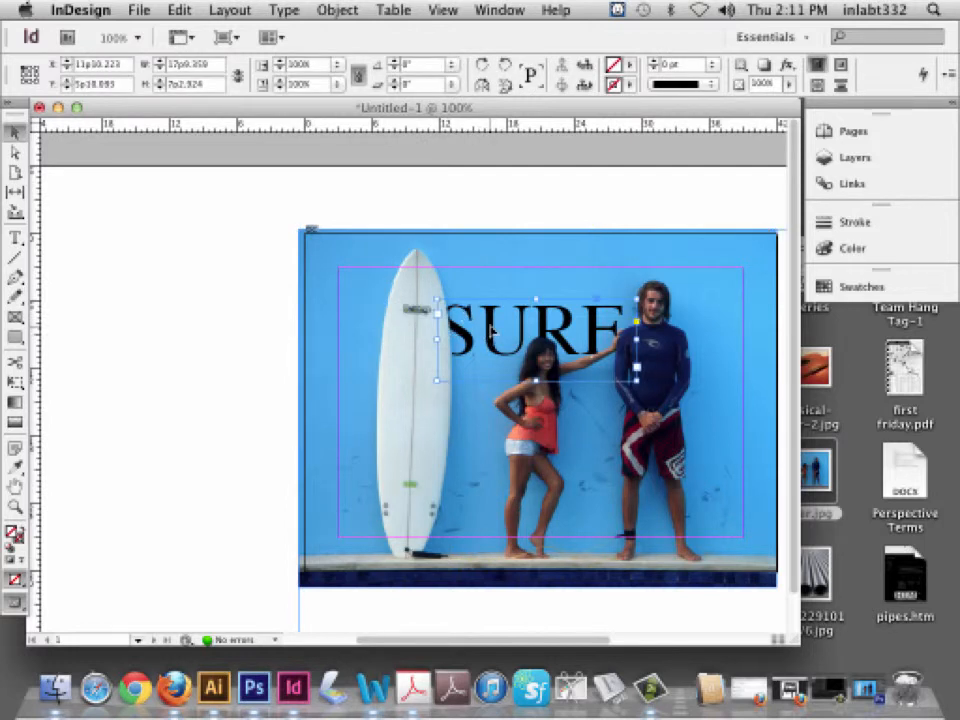
key("shift+Up")
key("Left")
key("Left")
key("Down")
key("shift+Down")
key("shift+Down")
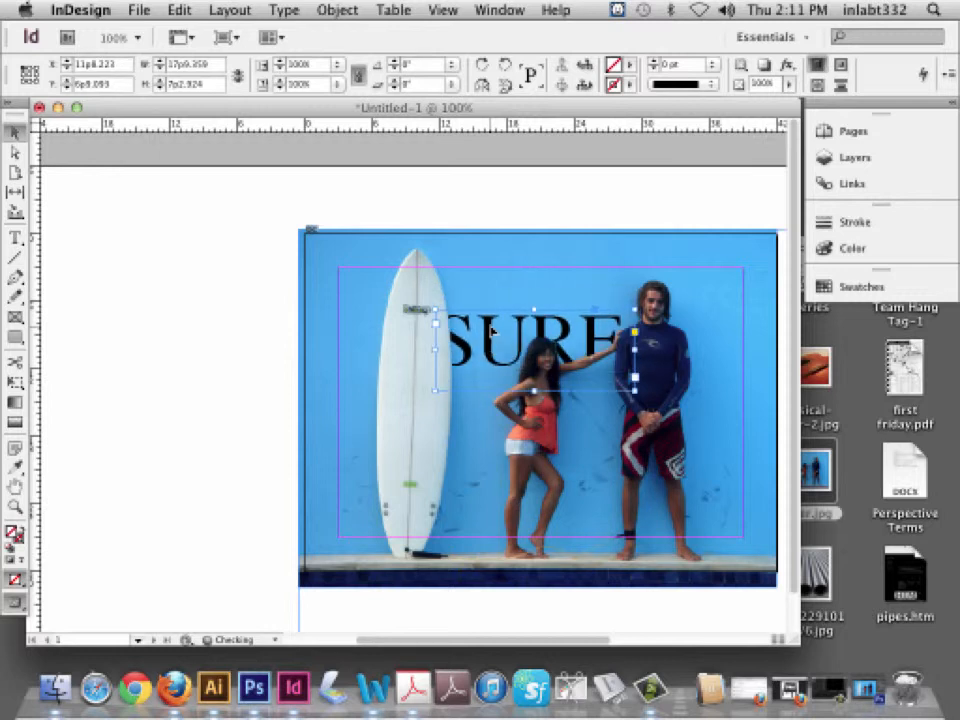
key("shift+Up")
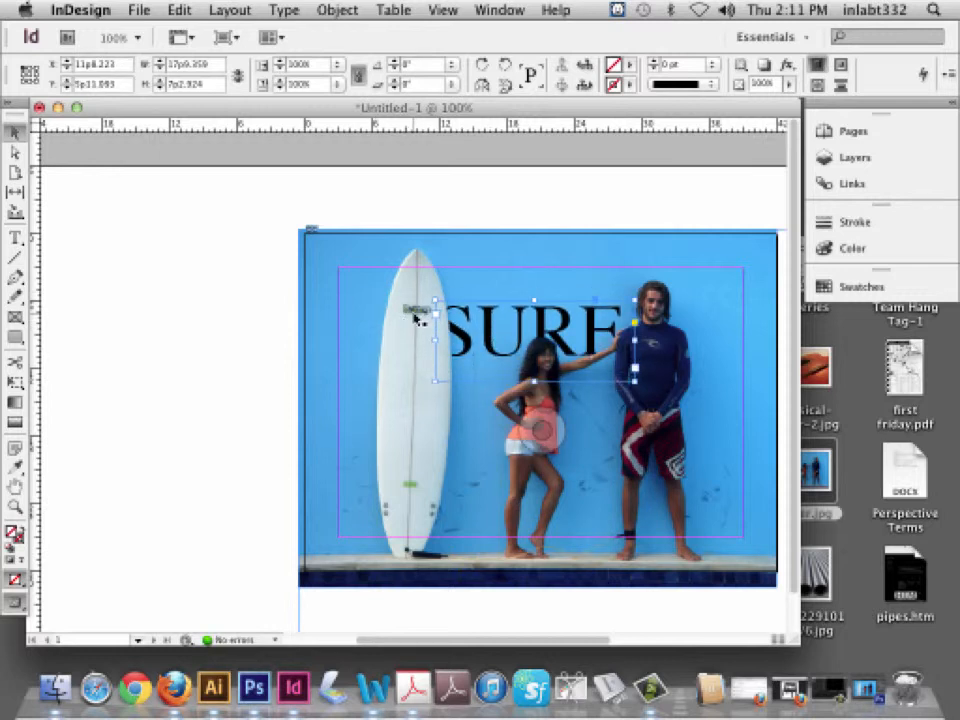
key("Right")
key("Right")
key("Right")
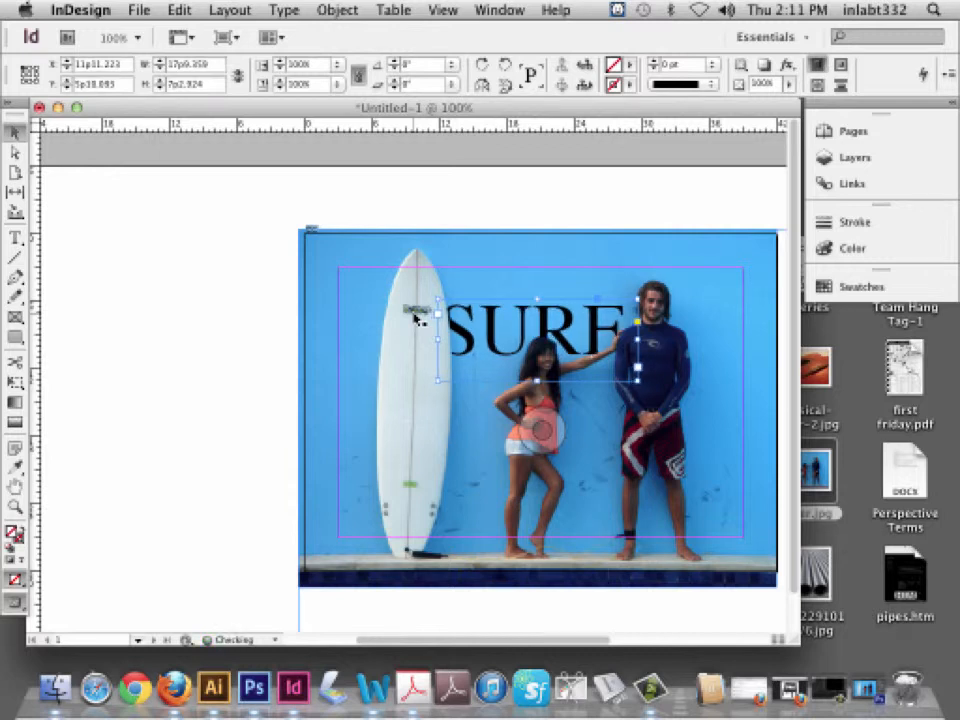
Preview the page with nothing selected, look at the path of surfer-clipped.eps in Photoshop, and return to InDesign
left_click(144, 285)
key("w")
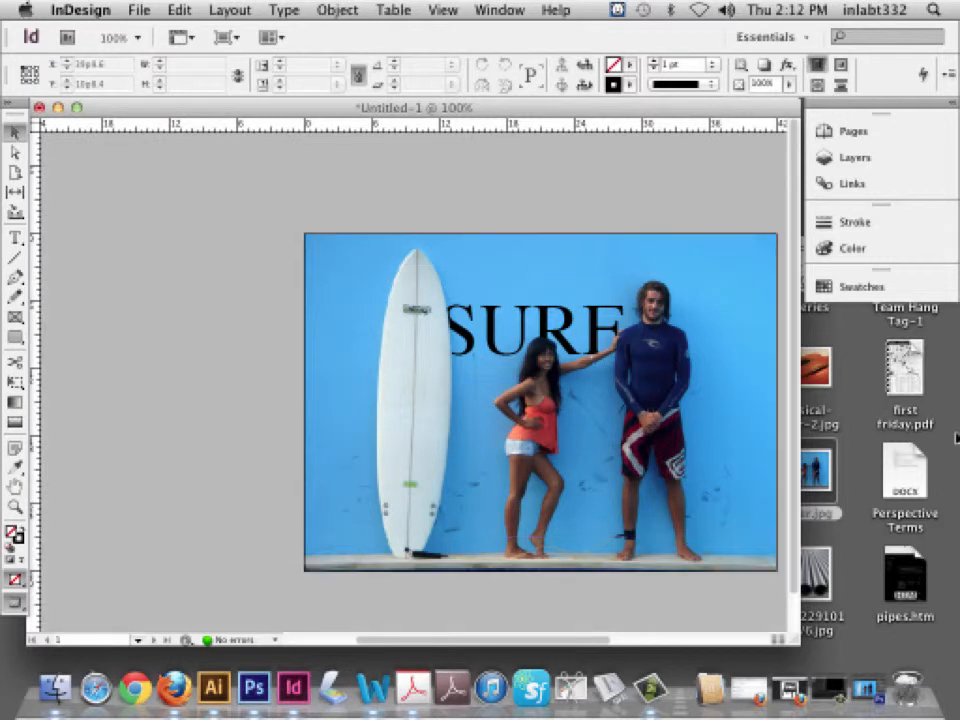
left_click(540, 430)
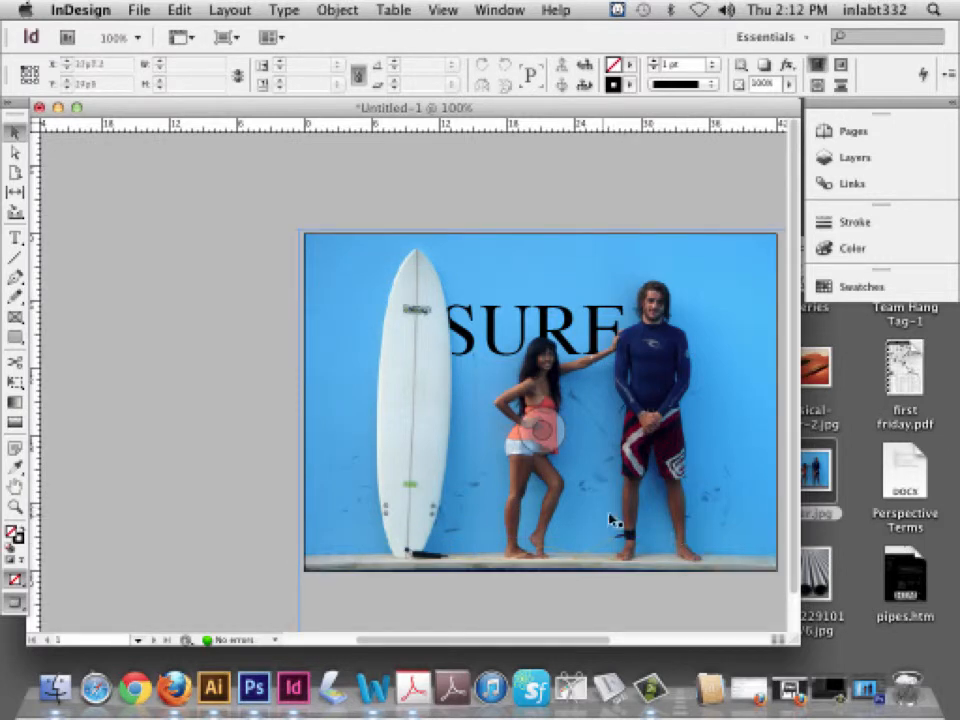
left_click(870, 697)
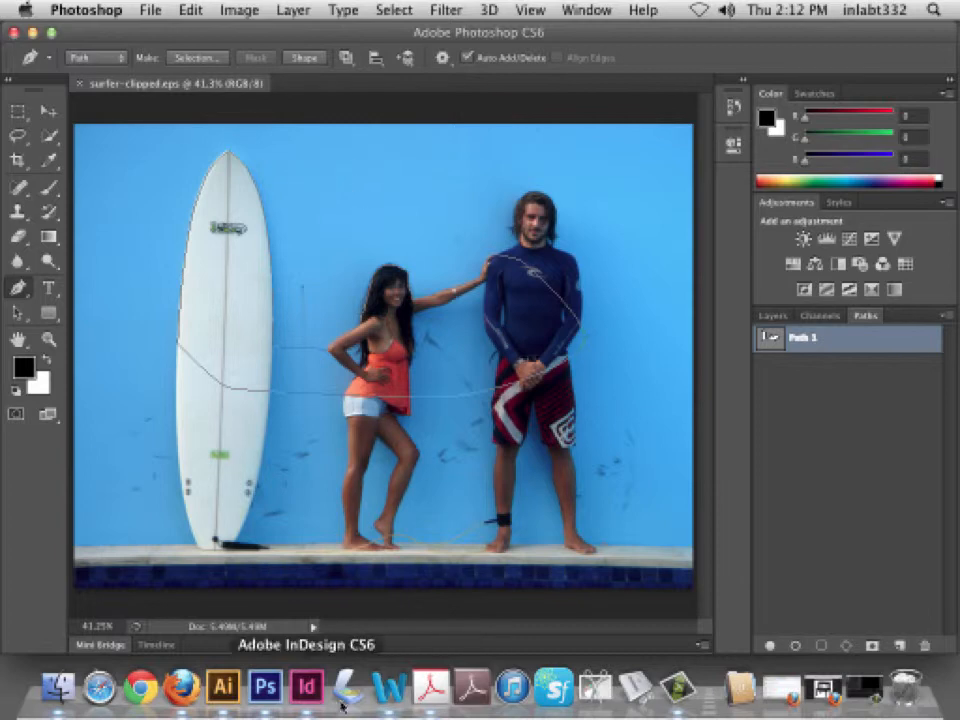
left_click(308, 698)
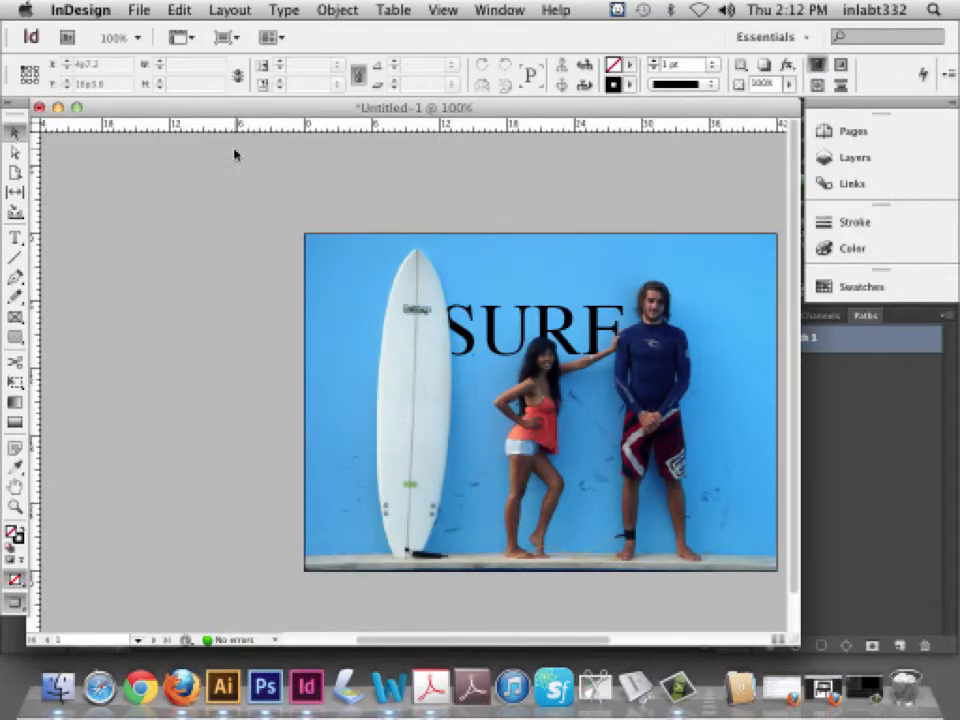
Try moving the cutout out onto the pasteboard beside the background photo, and undo each move
key("super+minus")
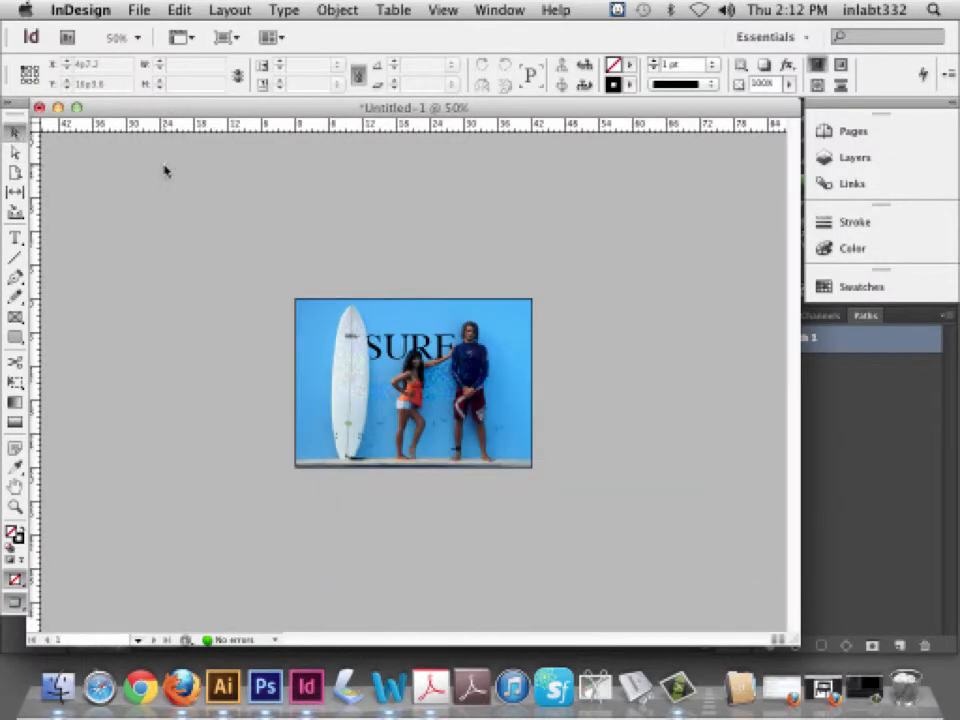
left_click_drag(353, 359, 657, 404)
left_click(321, 350)
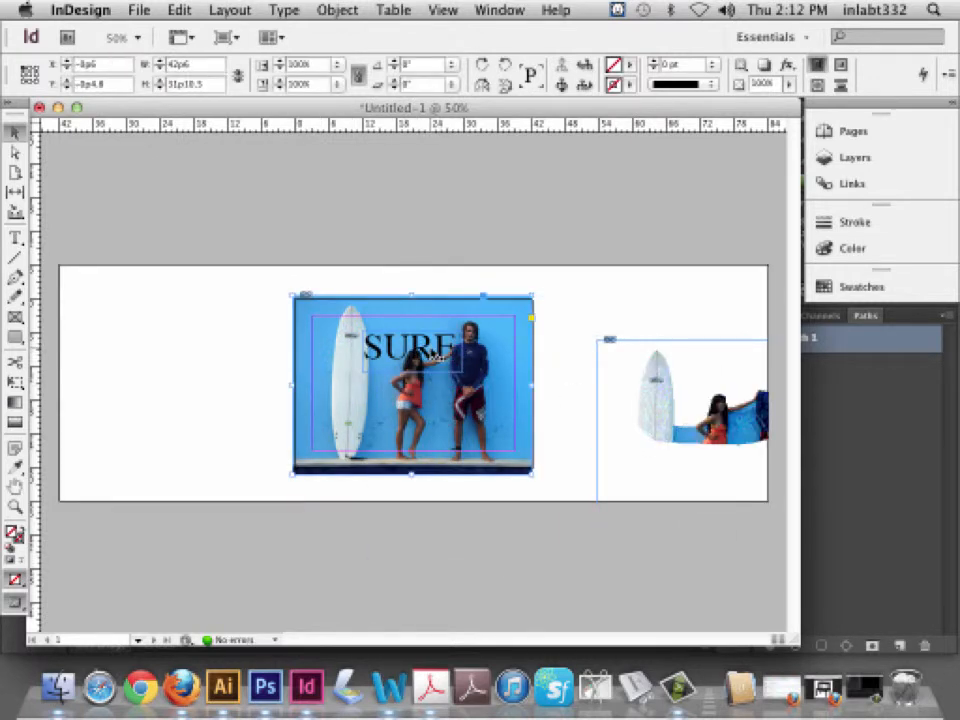
key("super+z")
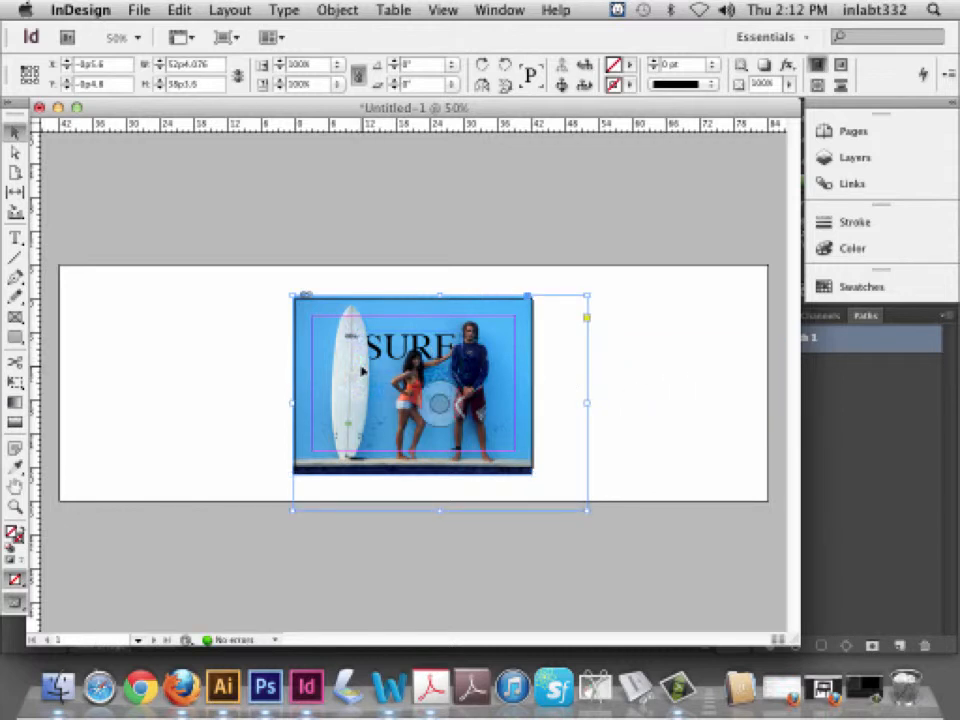
left_click_drag(361, 371, 572, 367)
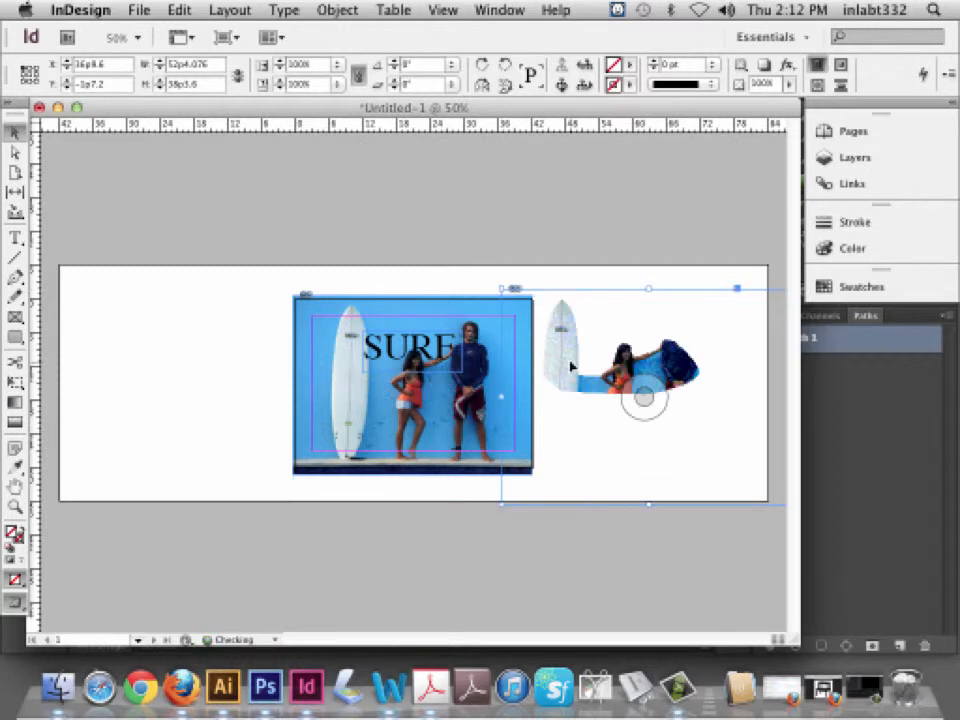
key("super+z")
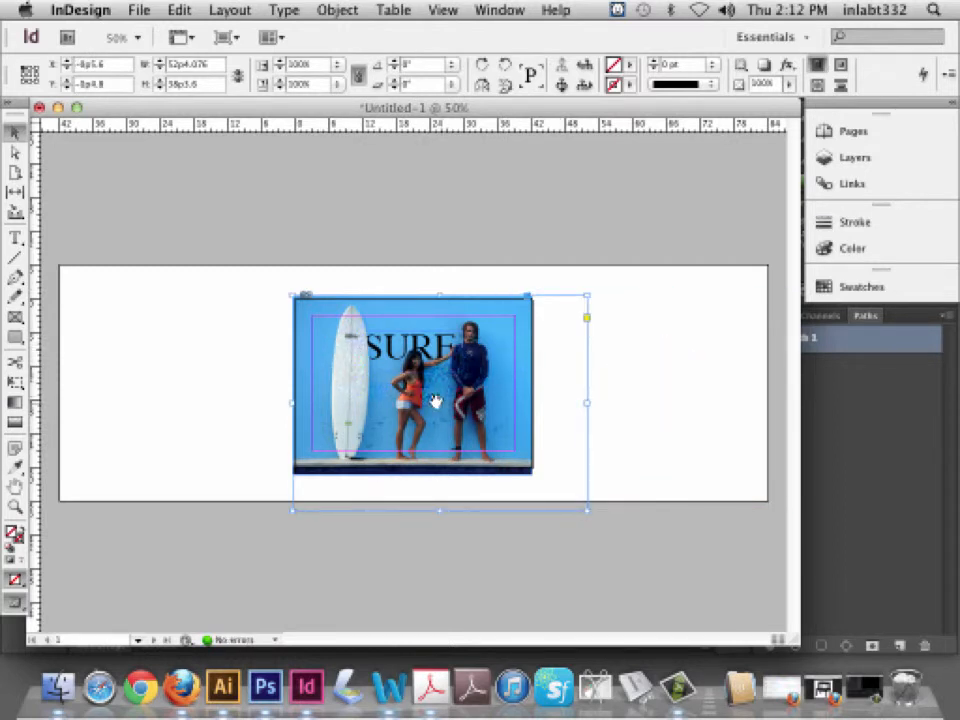
Move the SURF text frame off the photo to the pasteboard area beside it and replace its text with "bake"
left_click(640, 393)
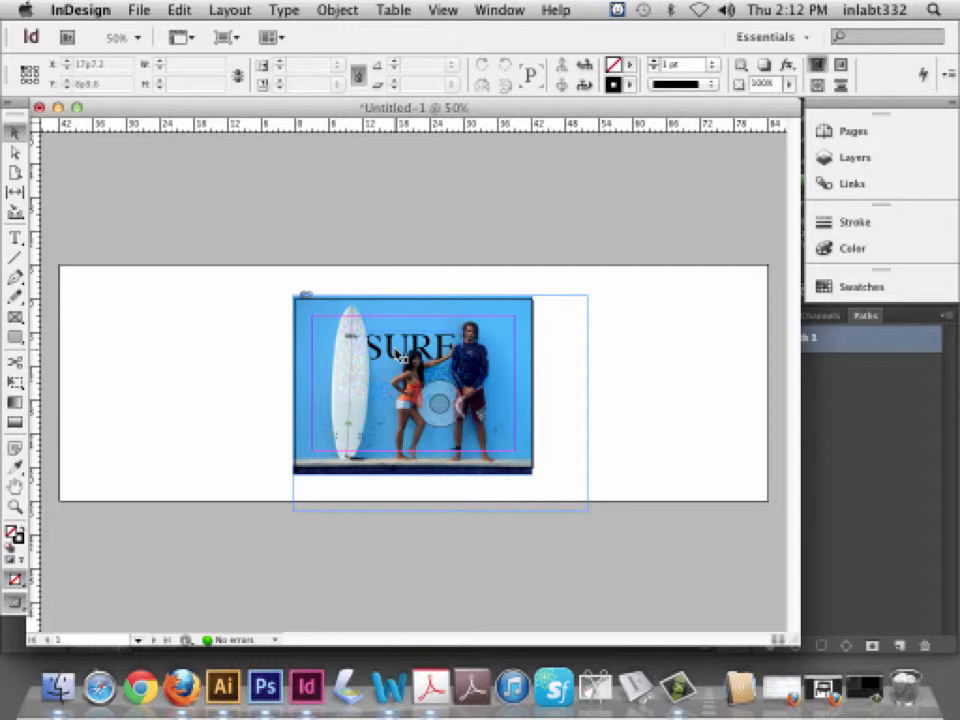
left_click(399, 355)
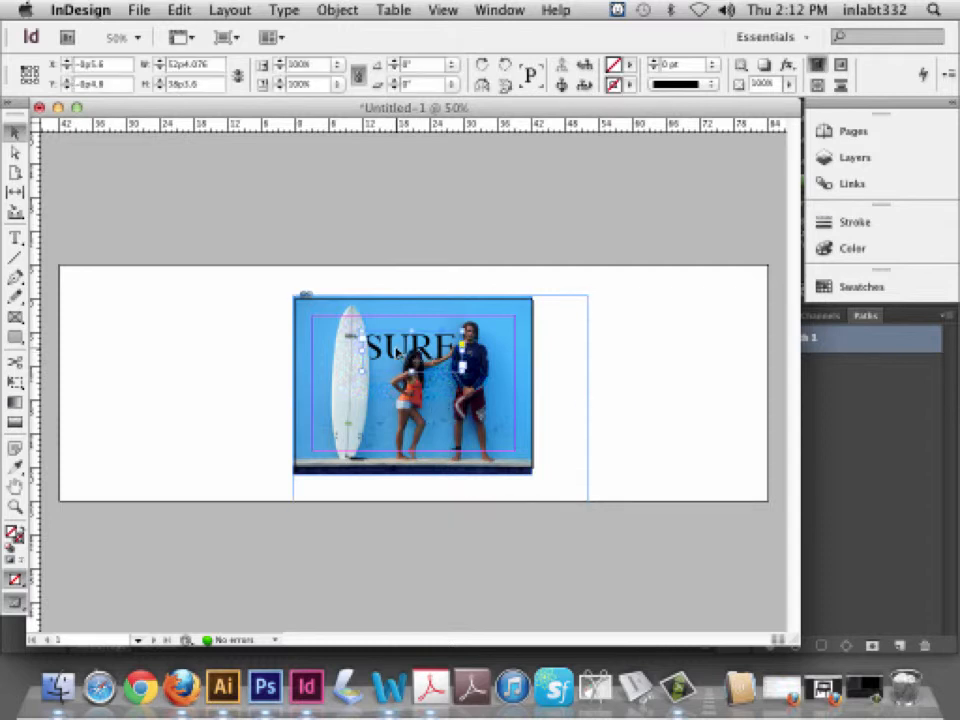
left_click_drag(399, 355, 241, 323)
double_click(247, 310)
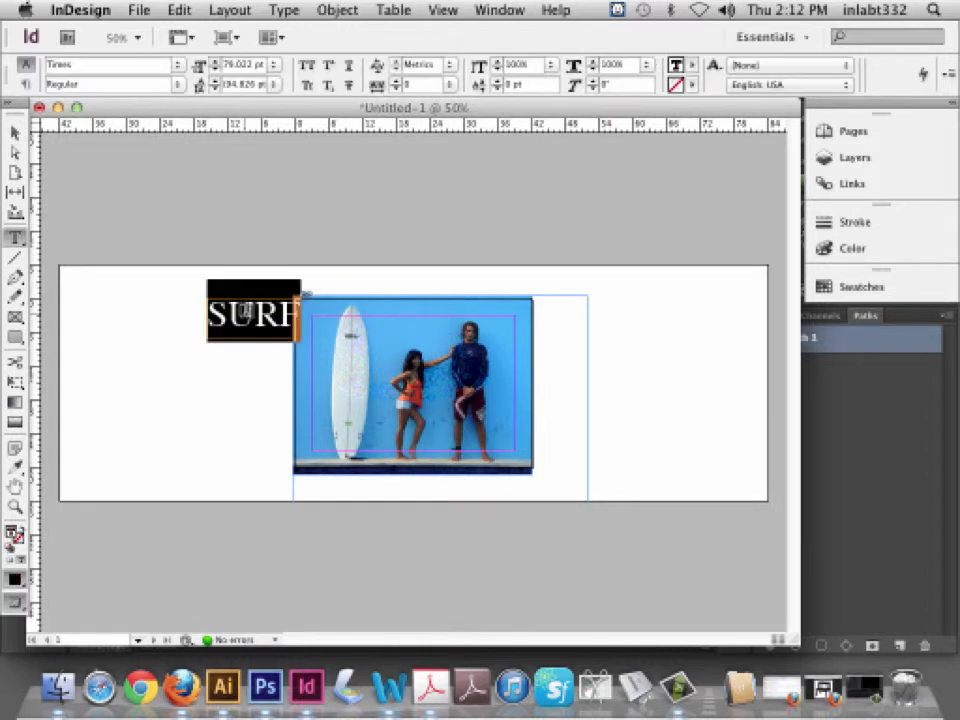
type("bake")
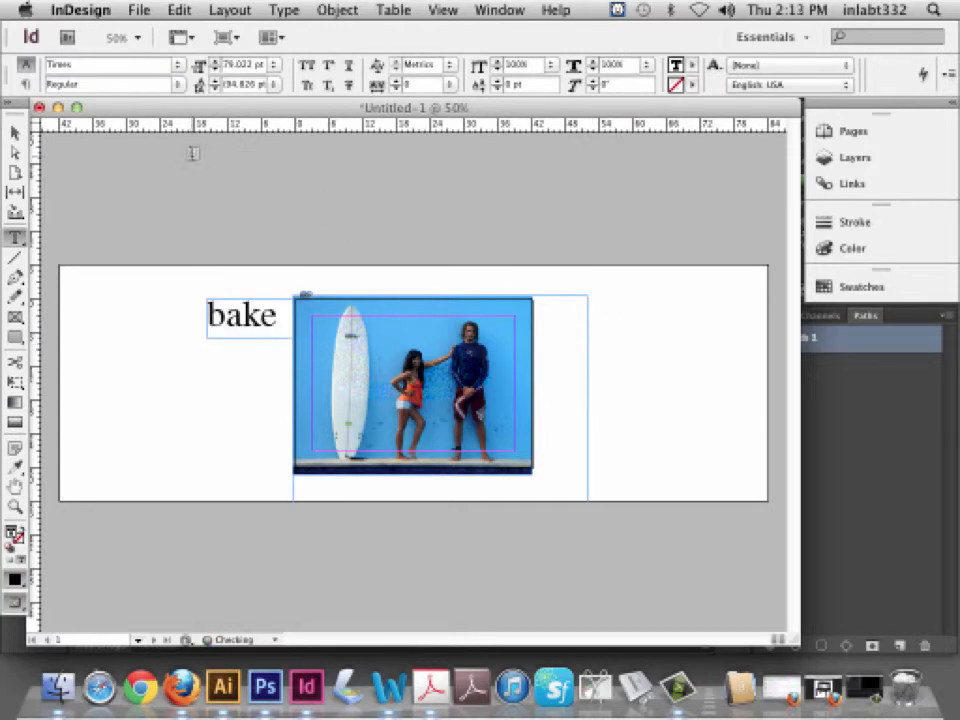
key("Escape")
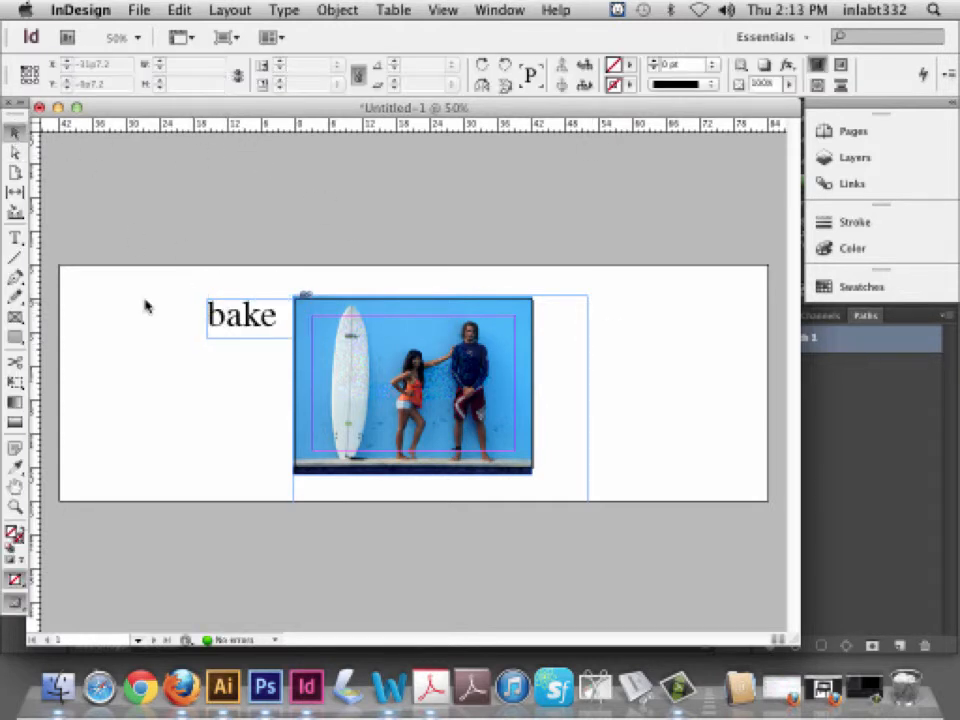
Move the "bake" text frame onto the photo between the surfboard and the man, and fill its text with the C=0 M=100 Y=0 K=0 swatch
left_click_drag(240, 315, 380, 348)
double_click(380, 348)
double_click(380, 348)
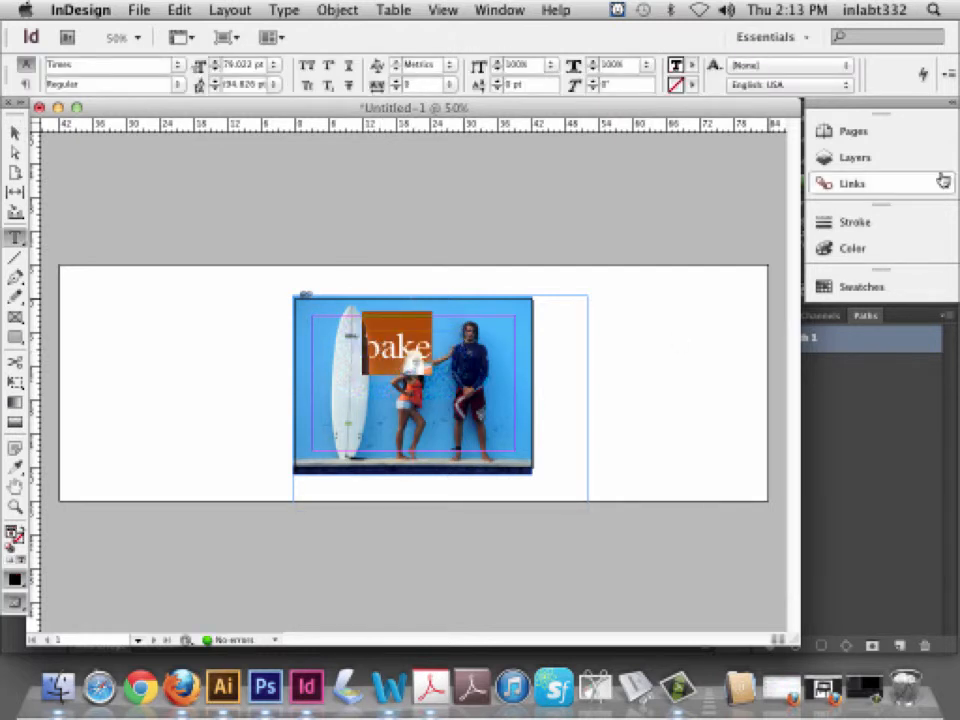
left_click(887, 286)
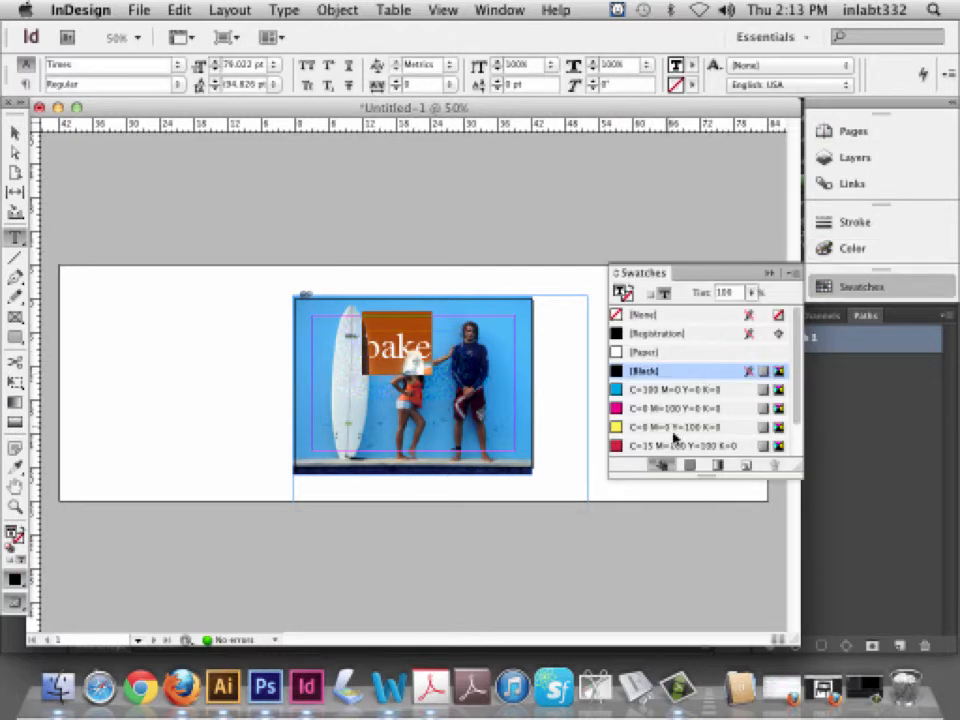
left_click(675, 408)
left_click(15, 131)
left_click(105, 313)
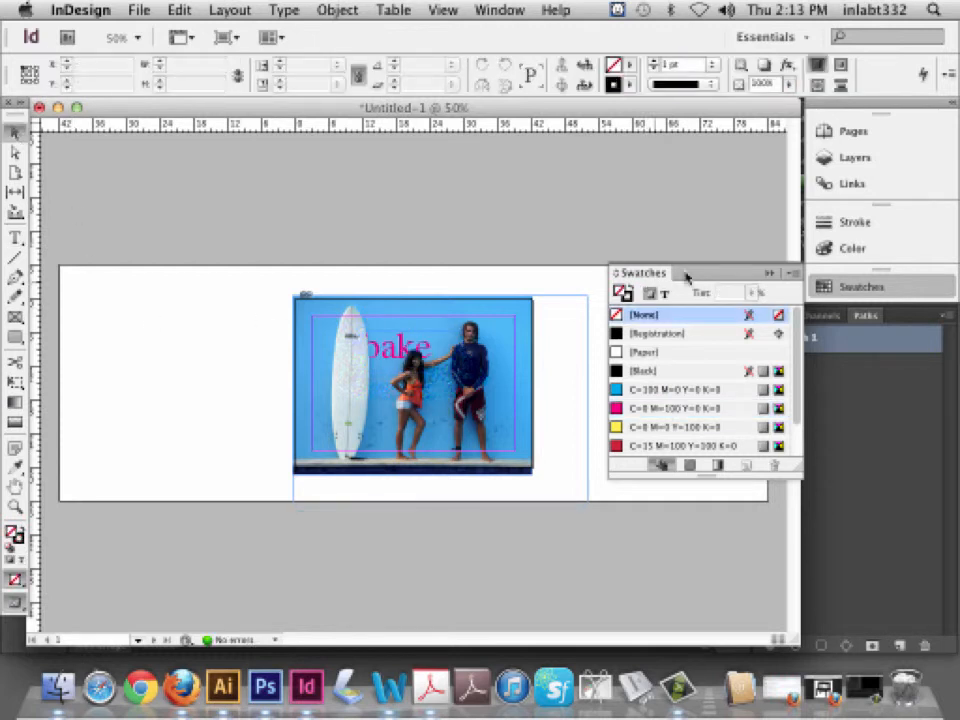
Select the "bake" text frame beneath the cutout, shift it slightly to about X 12p8, Y 5p9, and check the layered page up close
left_click(388, 357)
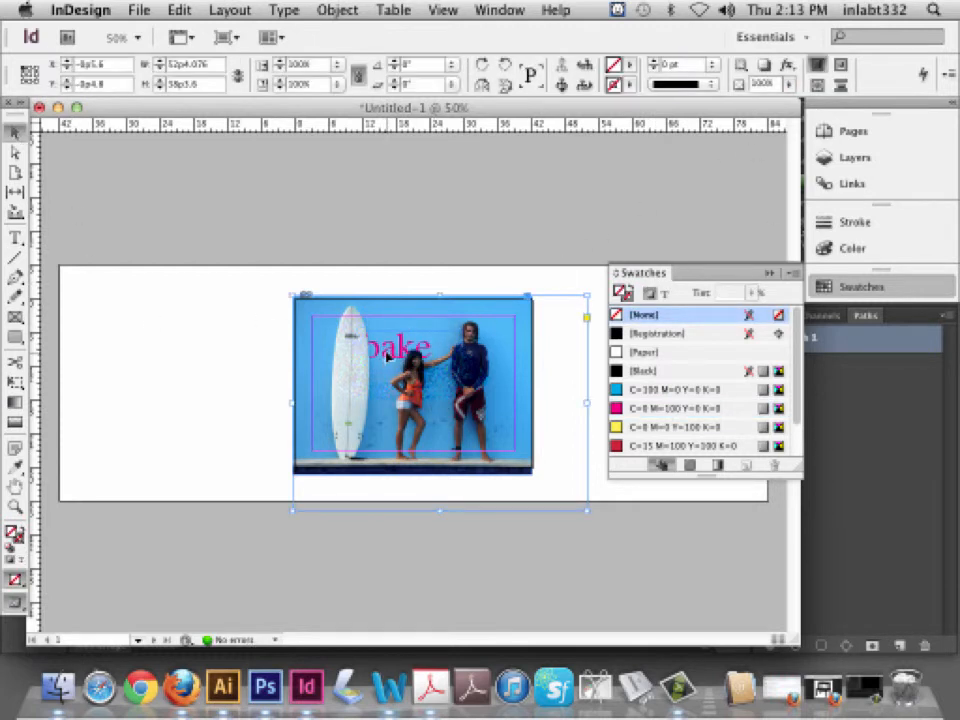
left_click(388, 357, "super")
left_click_drag(404, 352, 409, 352)
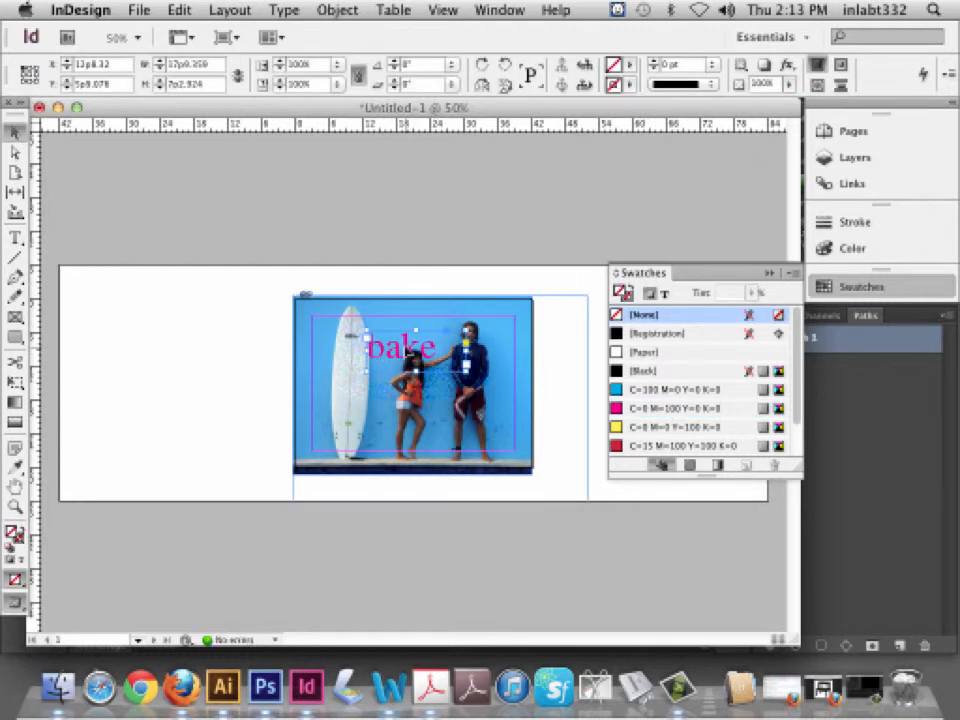
left_click(280, 373)
key("super+0")
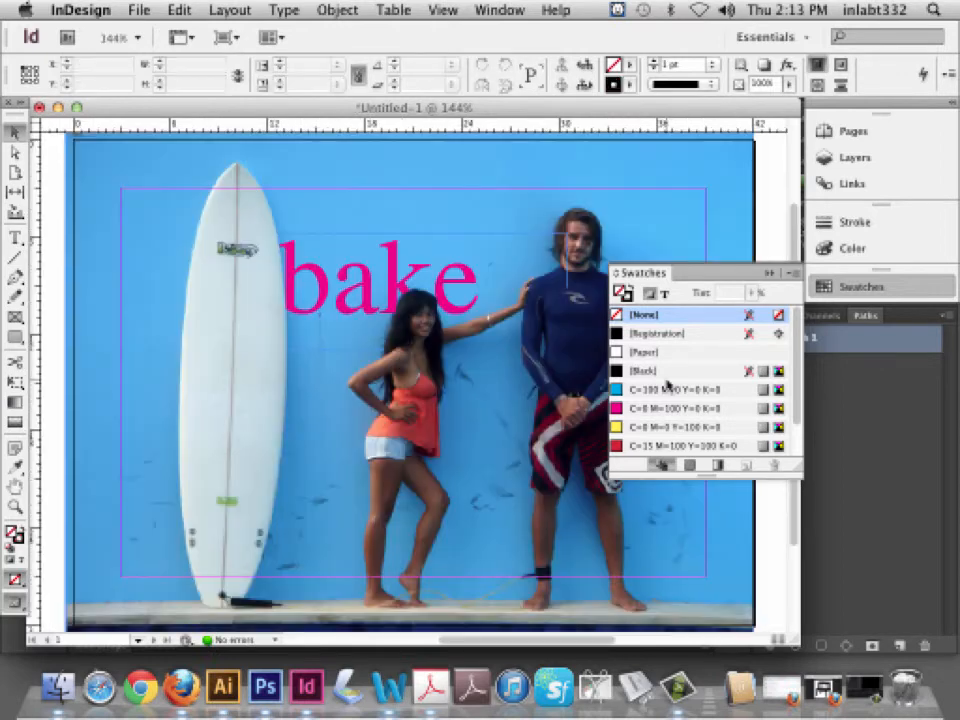
left_click(425, 383)
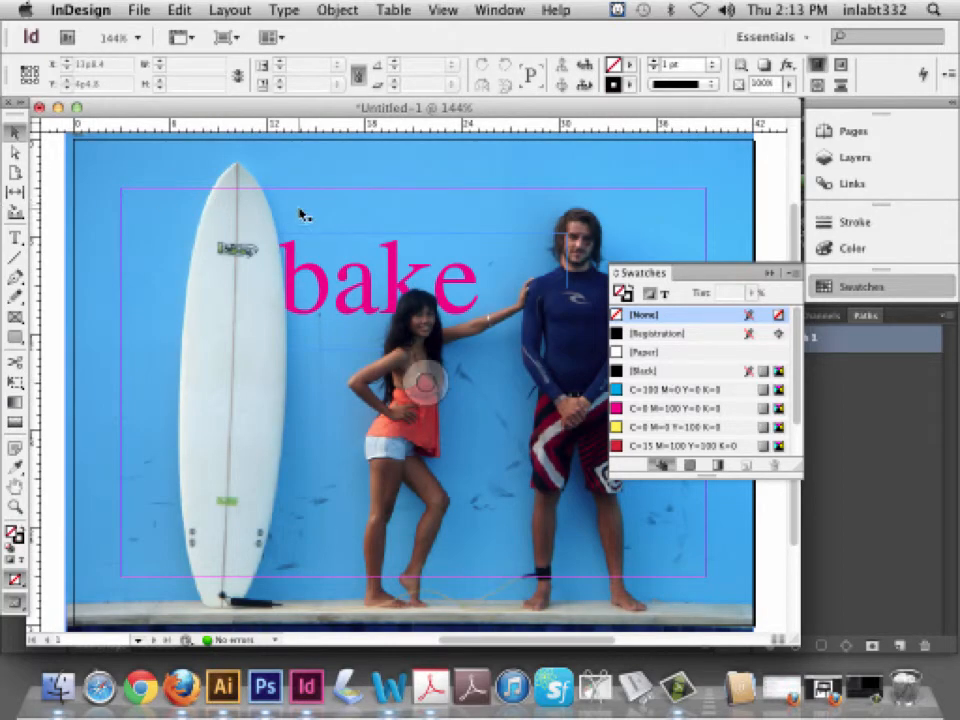
key("super+minus")
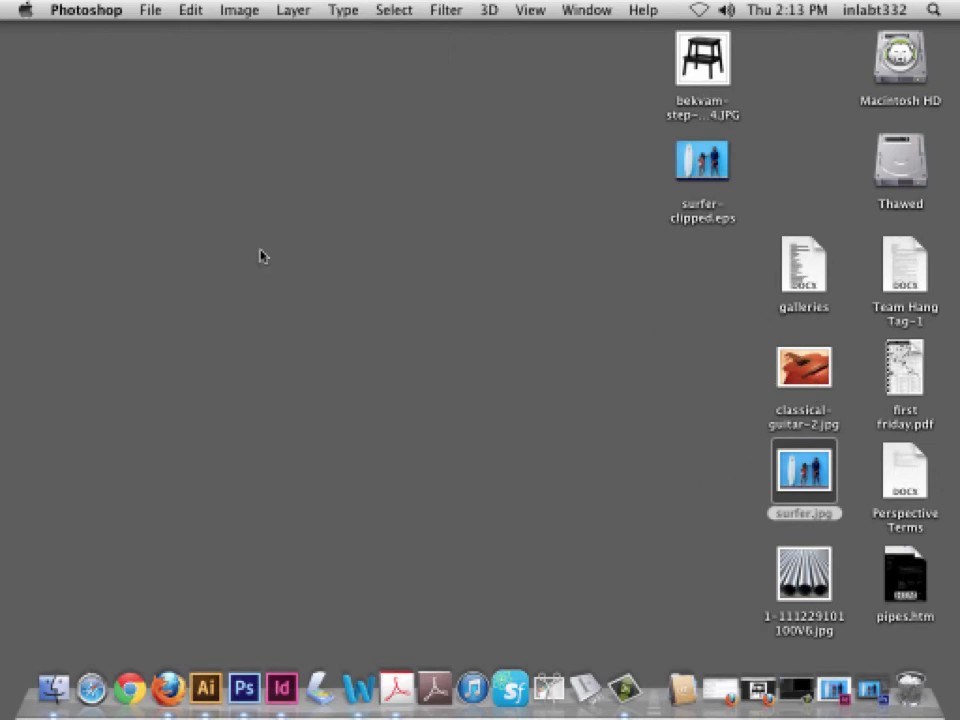
left_click(260, 256)
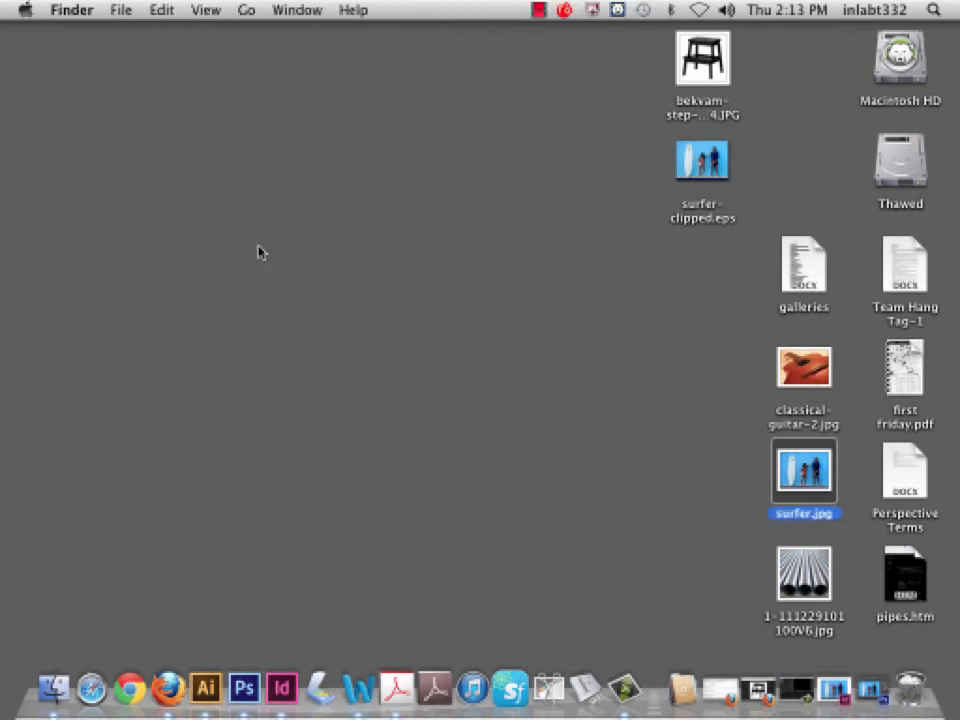
left_click(797, 680)
left_click(155, 10)
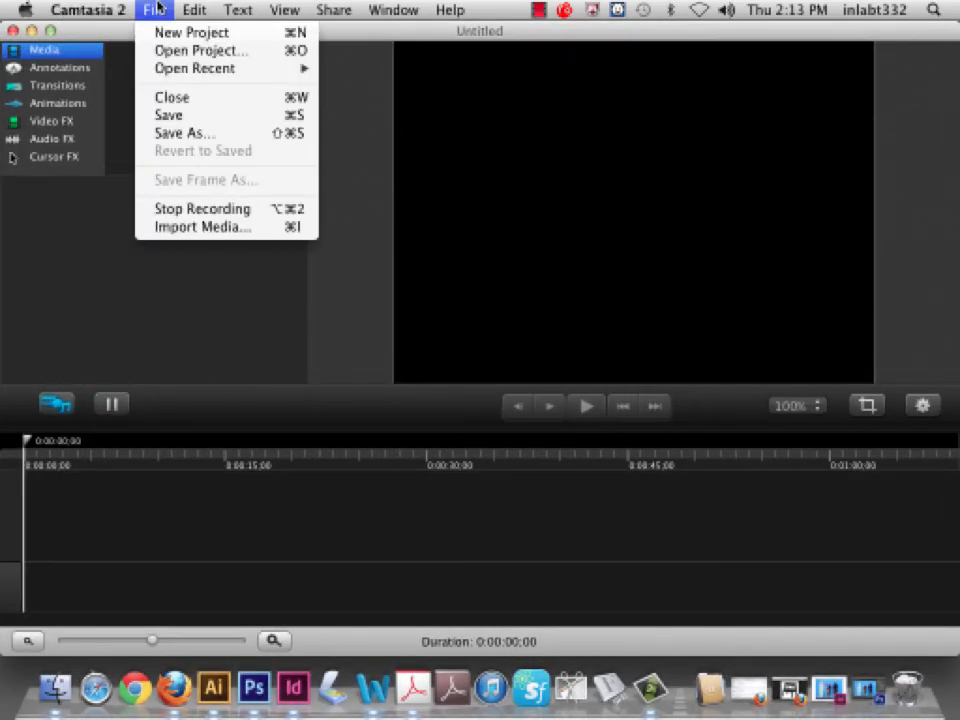